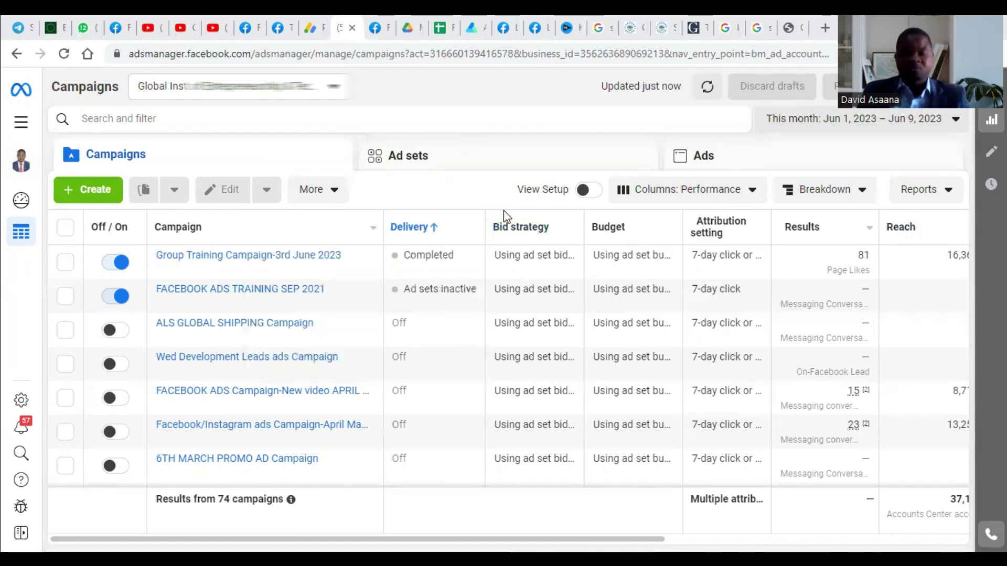
click(507, 23)
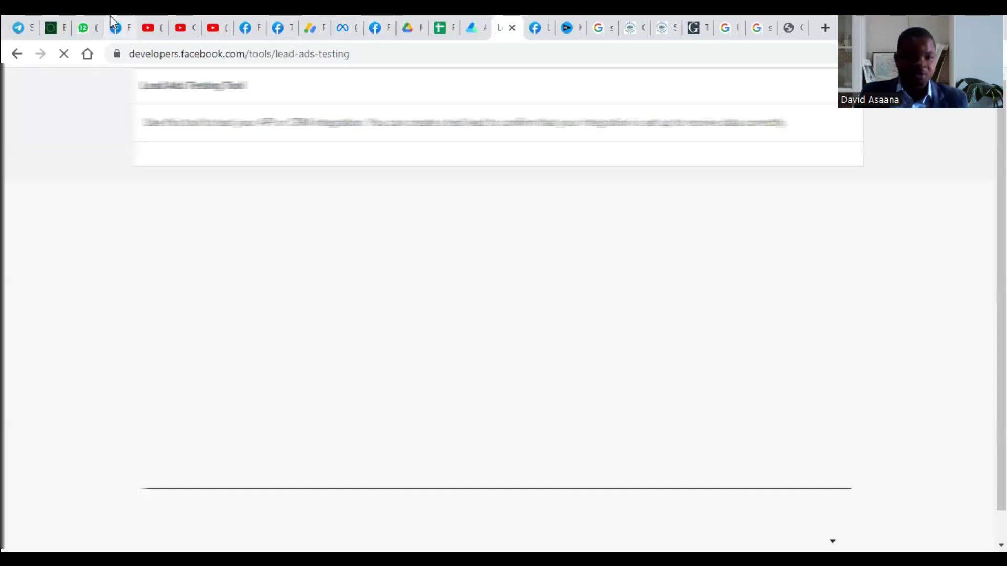
click(240, 17)
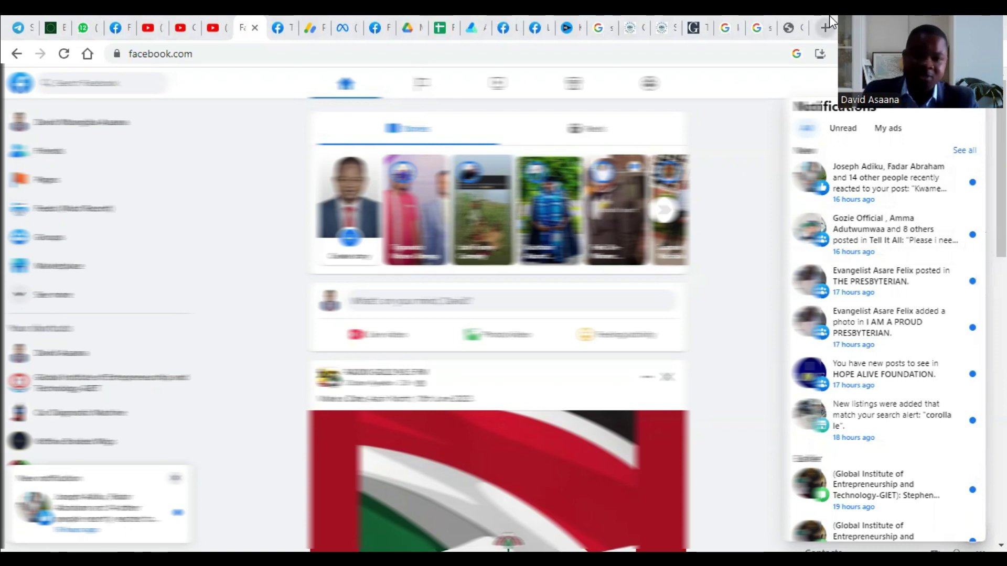
mouse_move(808, 20)
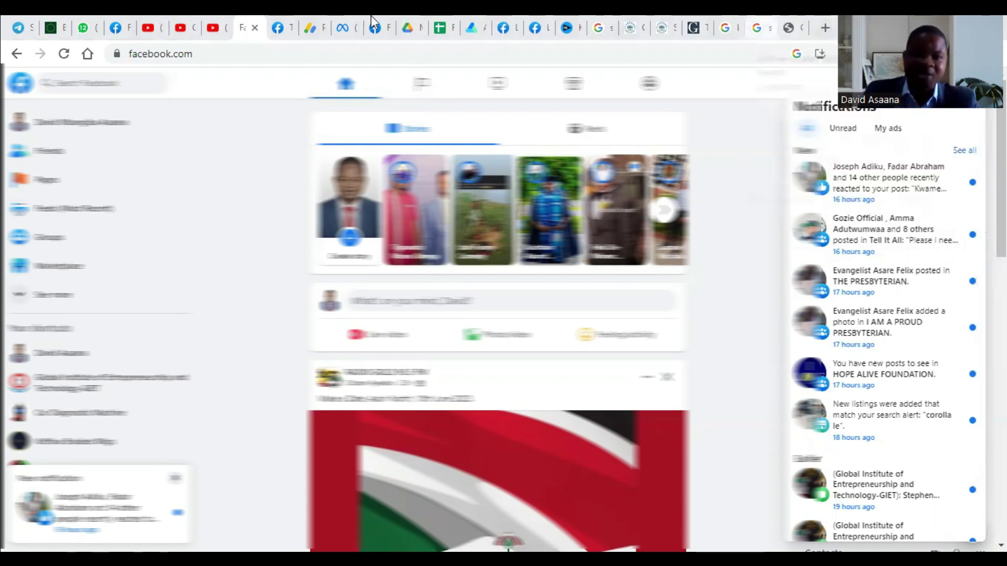
click(349, 23)
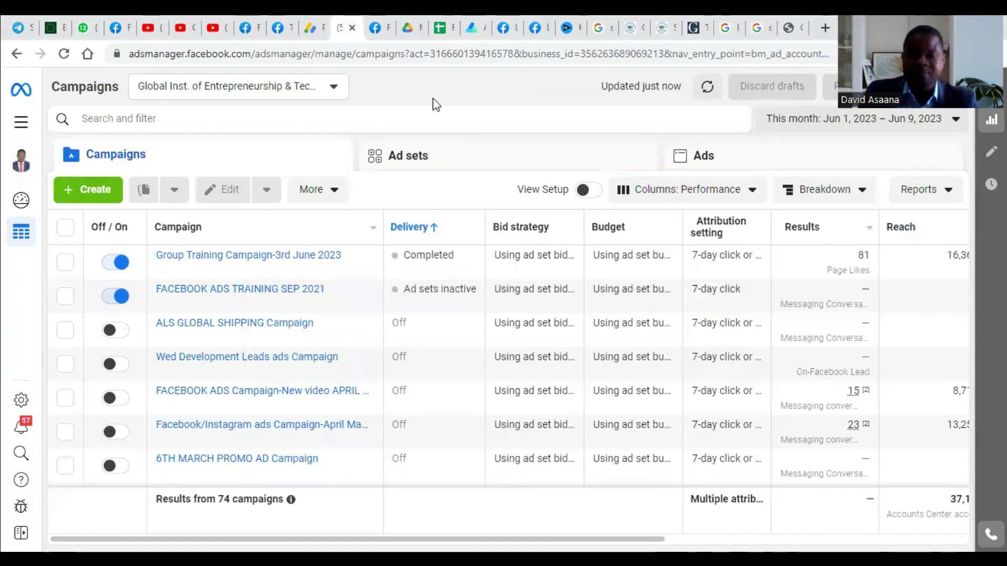
- Expand the shortcut list on the Facebook home page to find Ads Manager, and return to the Ads Manager campaigns page
click(113, 17)
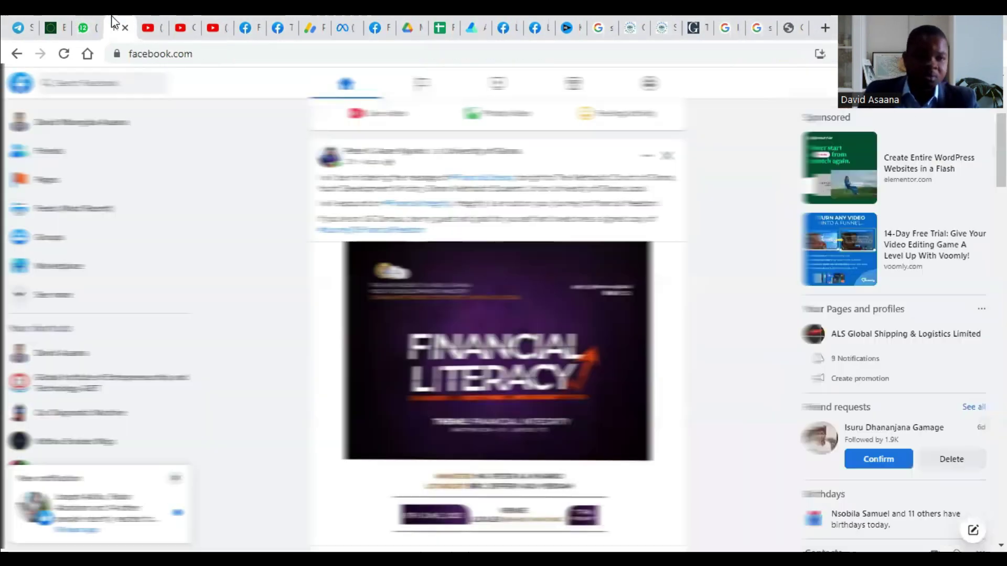
click(73, 295)
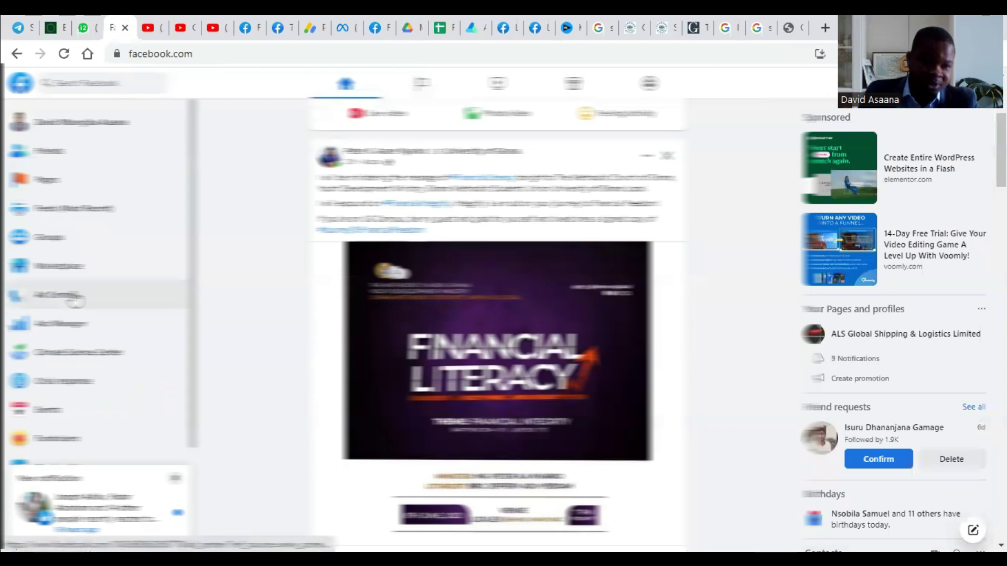
click(339, 23)
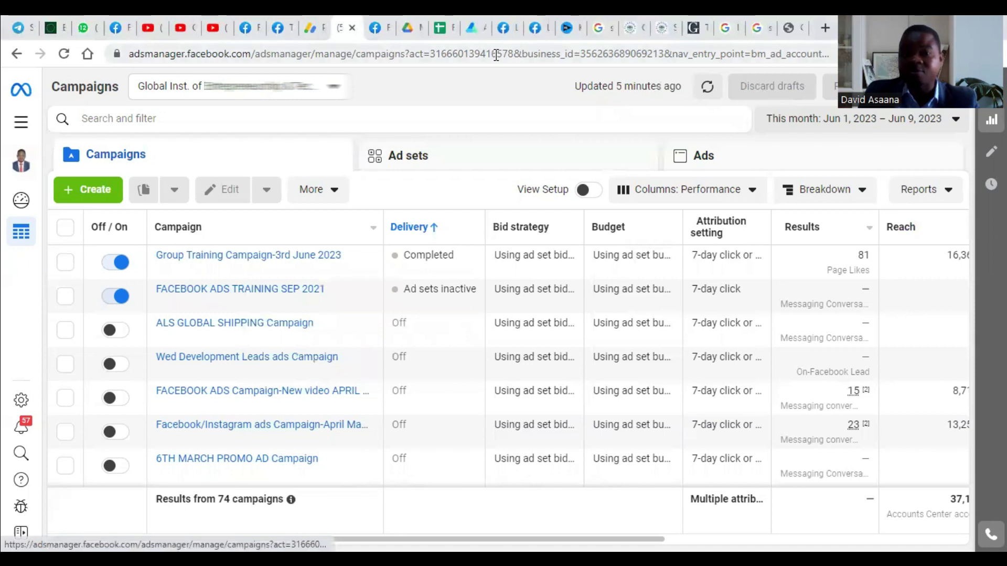
- Expand the full ad account list and switch to the first personal ad account near its end
click(278, 88)
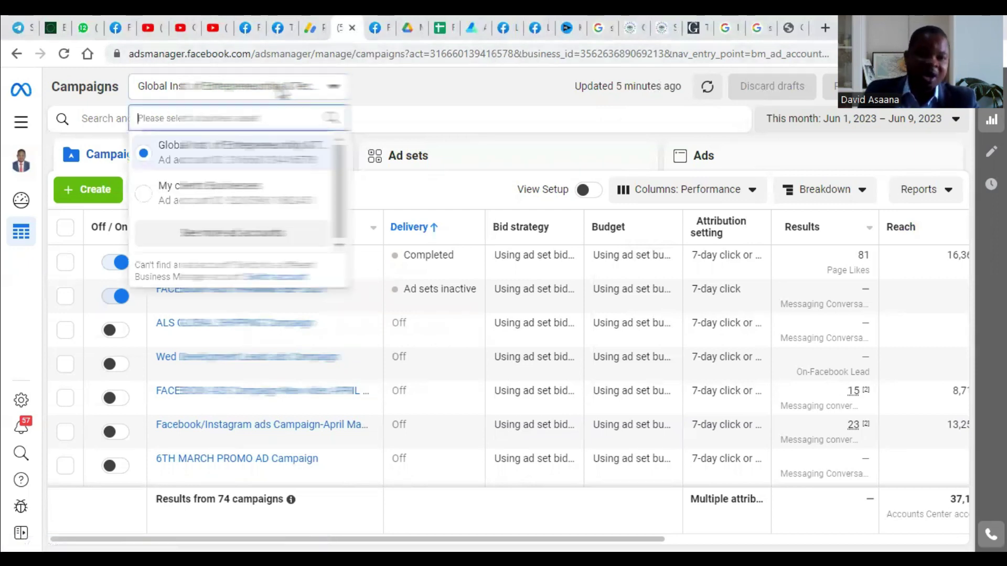
click(443, 94)
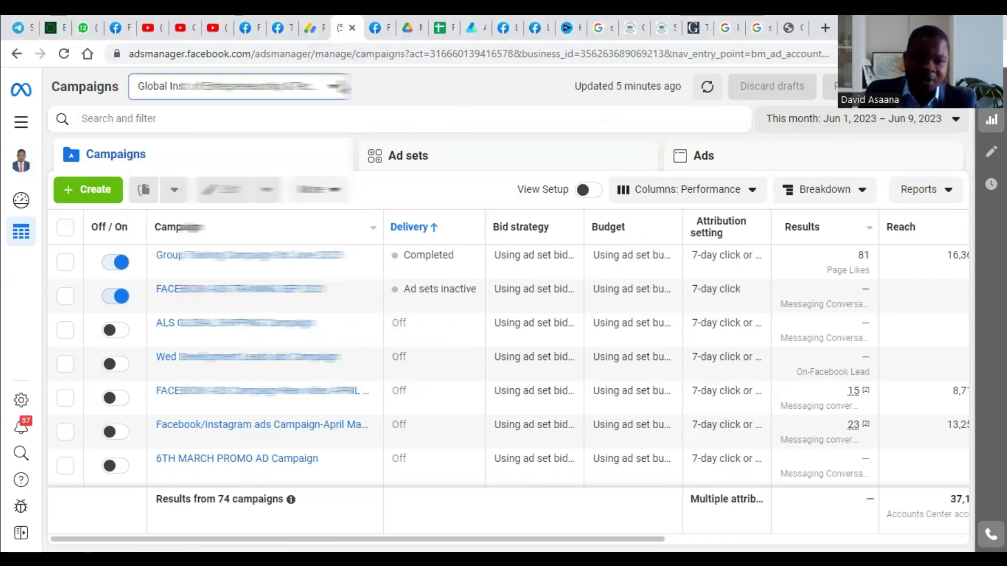
click(318, 88)
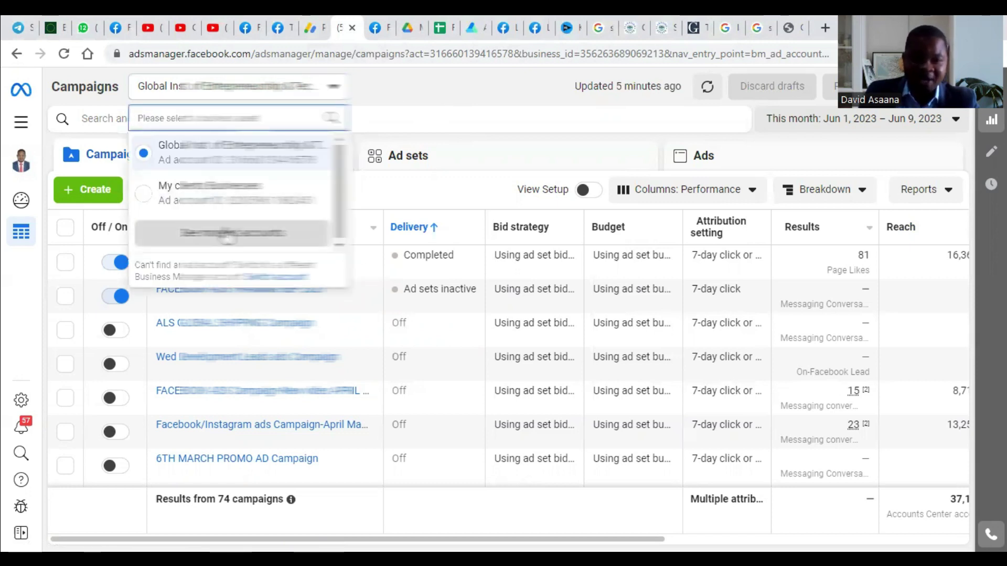
click(227, 233)
scroll(233, 210, down, 5)
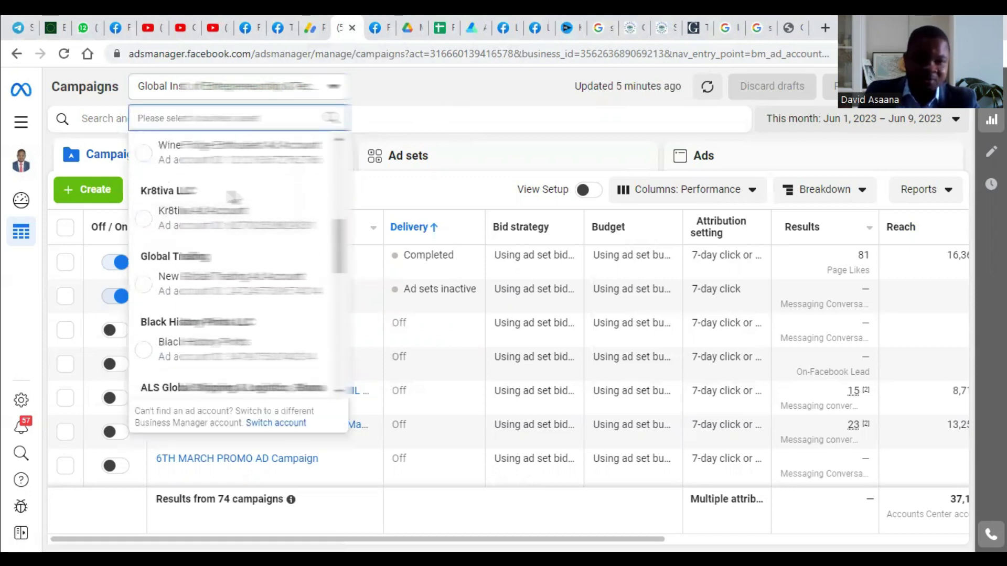
scroll(255, 268, down, 8)
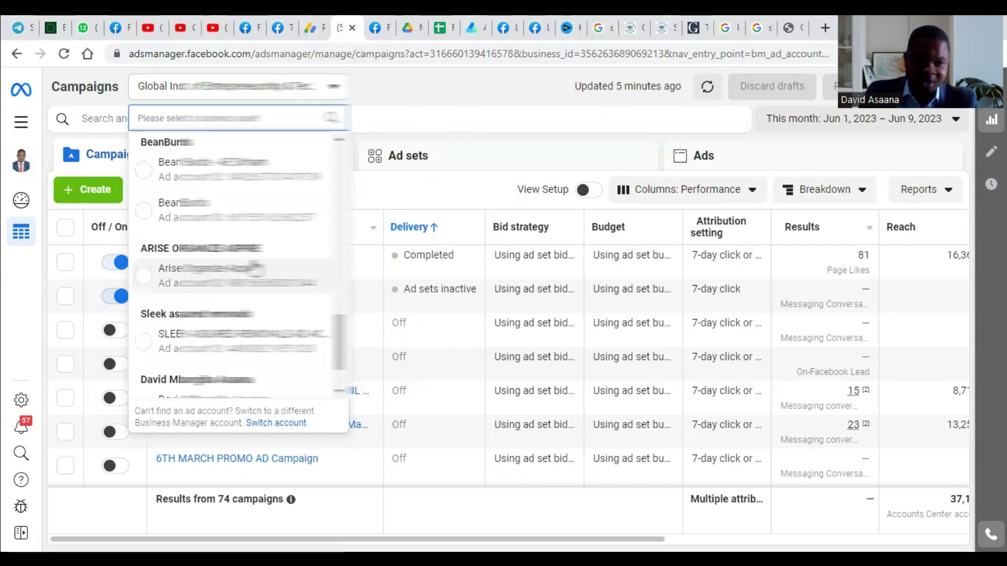
scroll(252, 294, down, 2)
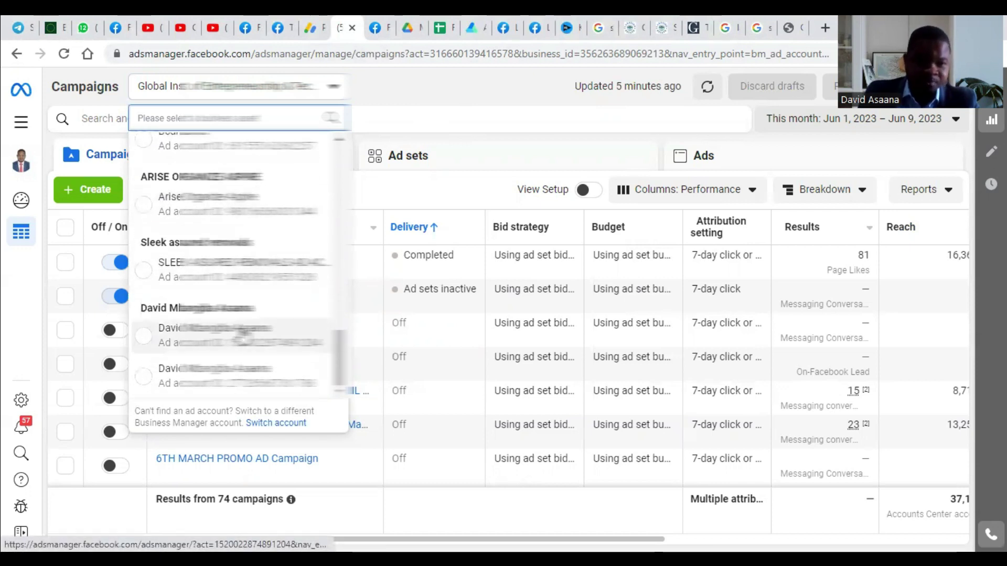
click(242, 335)
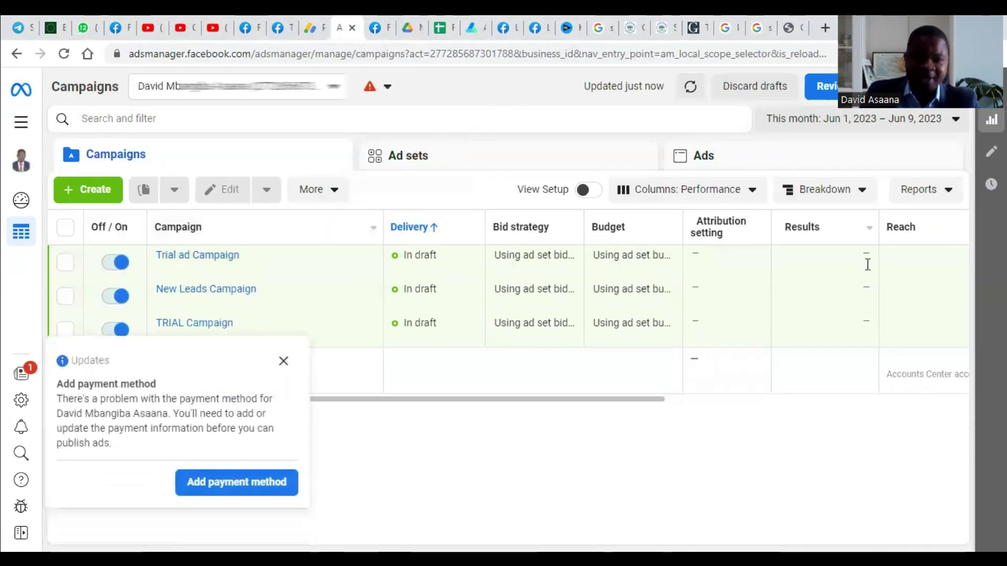
- Switch the ad account to Global Inst. of Entrepreneurship from the expanded account list
click(317, 98)
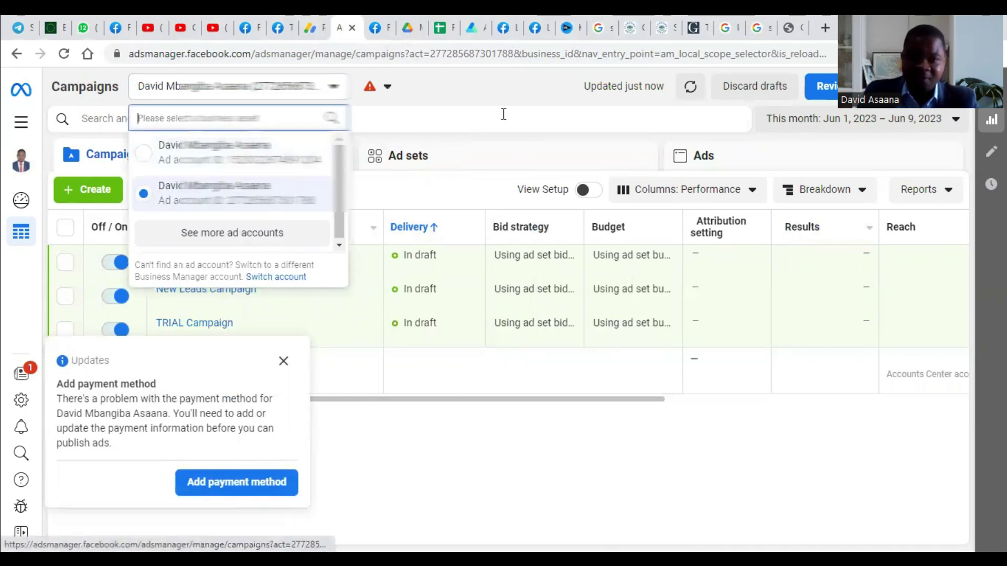
click(493, 96)
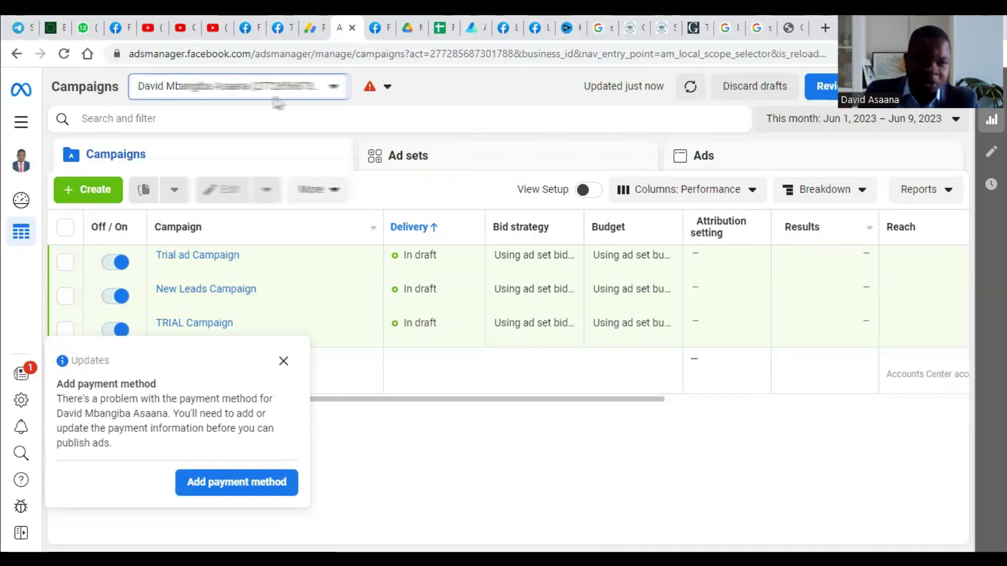
click(281, 84)
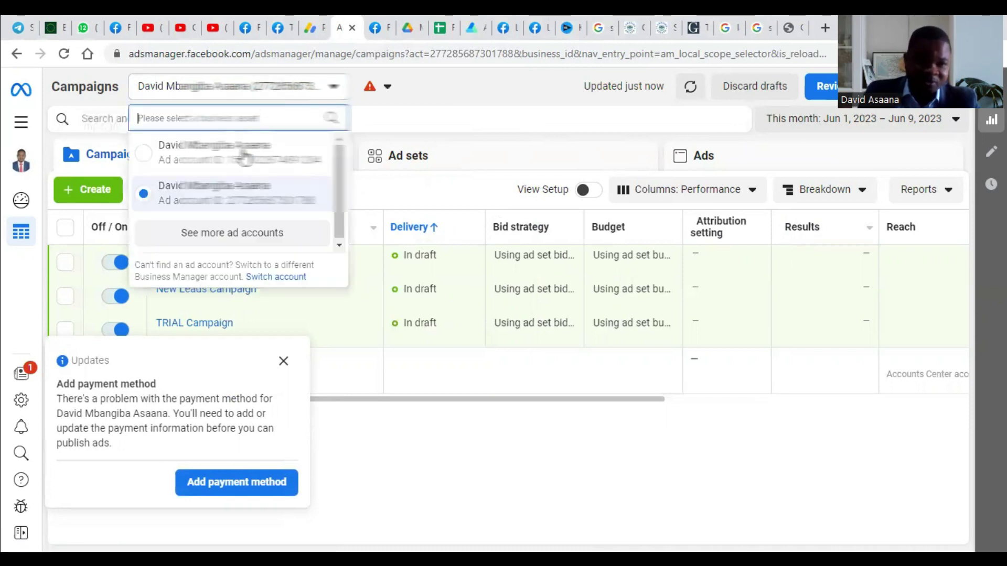
click(231, 233)
scroll(231, 247, down, 3)
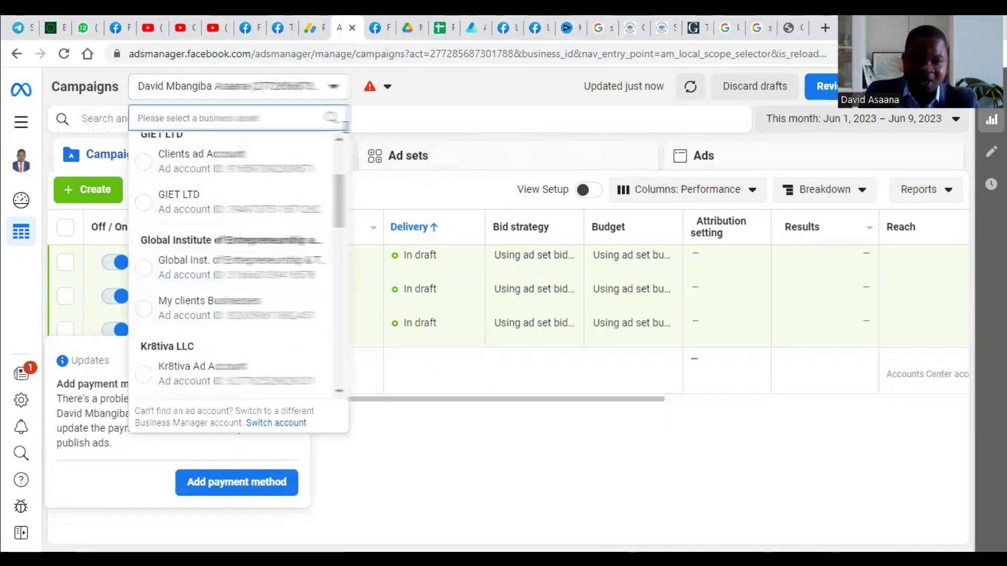
click(209, 268)
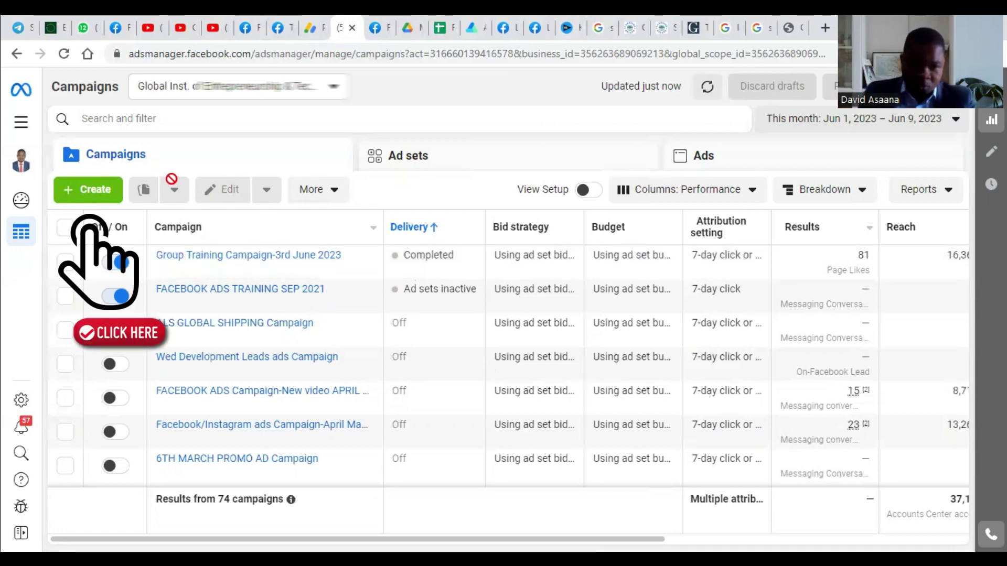
- Start creating a new campaign and review the available campaign objectives from Sales to Awareness
click(111, 194)
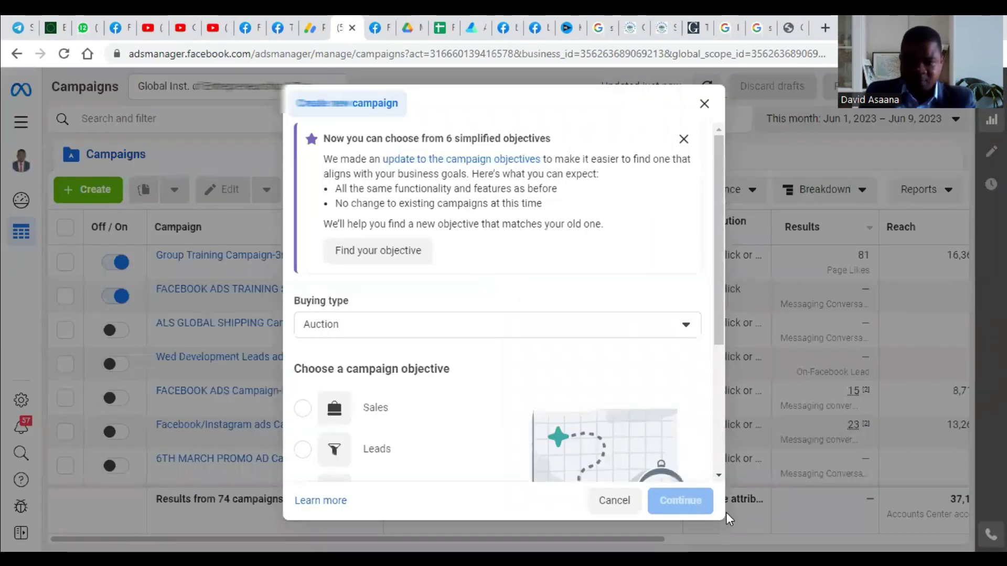
scroll(378, 315, down, 3)
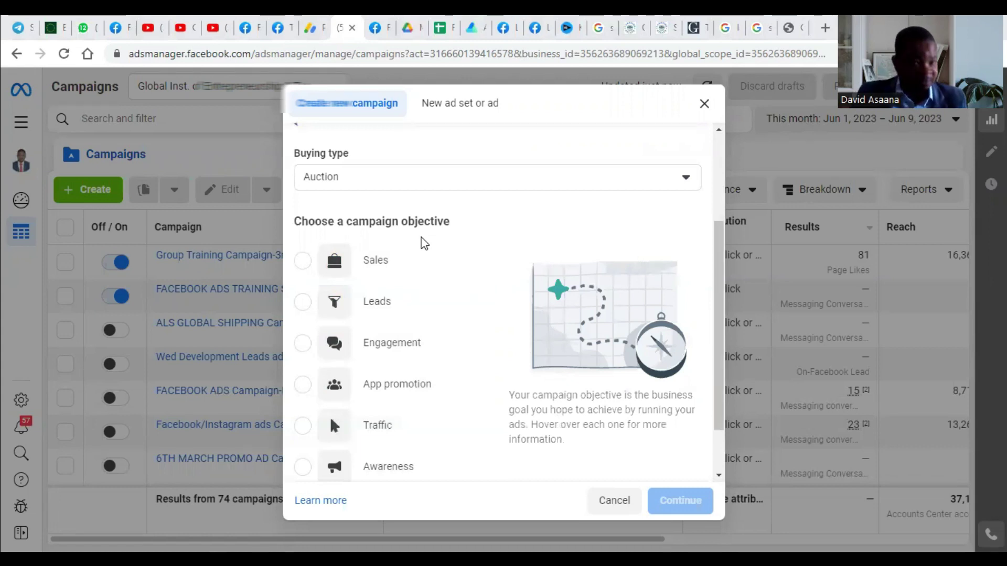
mouse_move(399, 309)
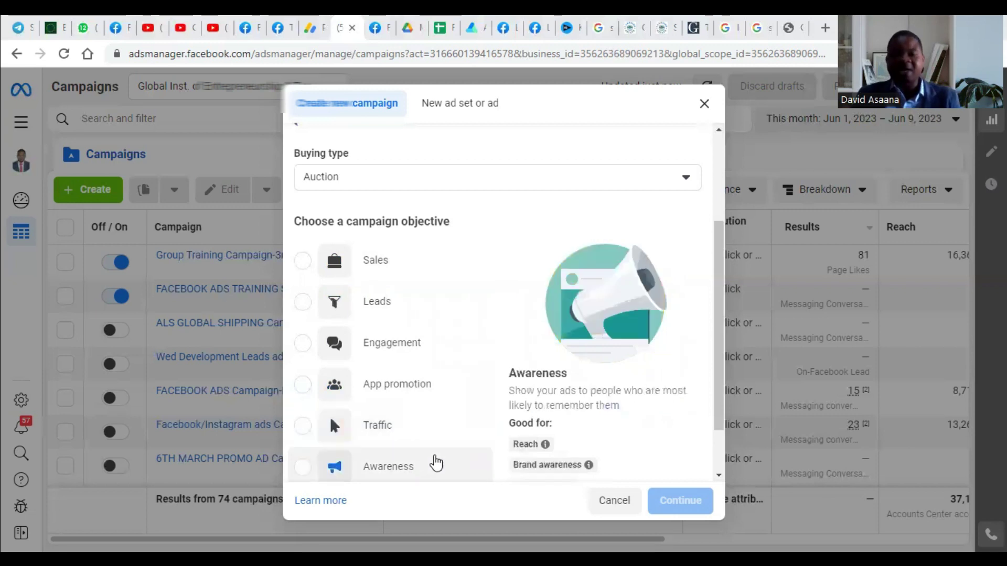
scroll(438, 482, down, 1)
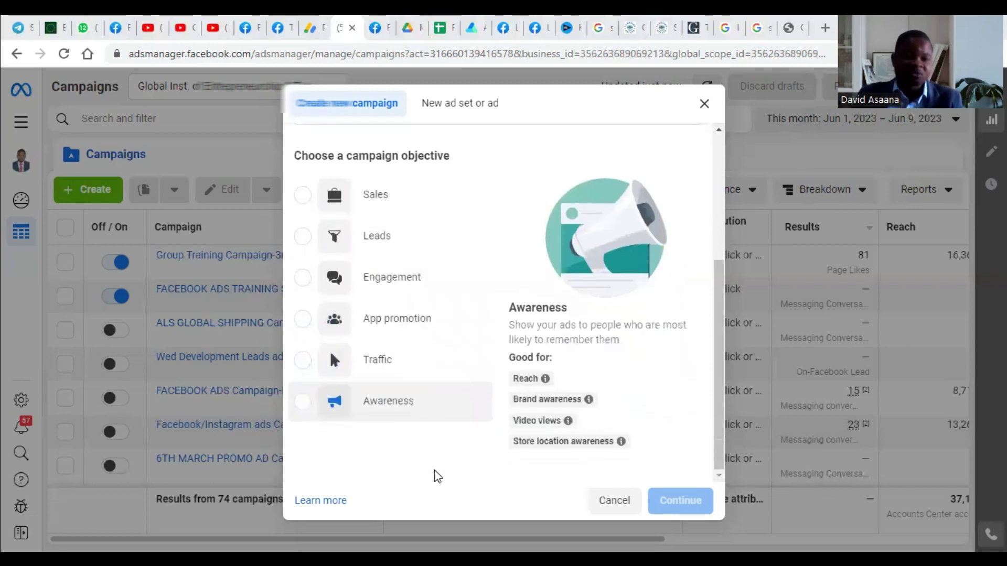
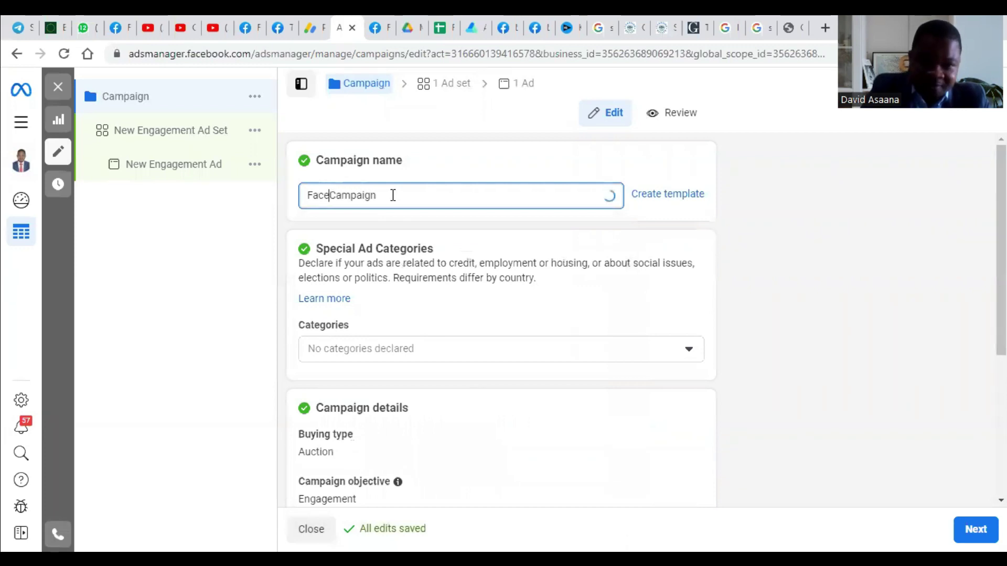
- Name the campaign "Facebook ads Training Campaign" and continue to its ad set settings
text(ok )
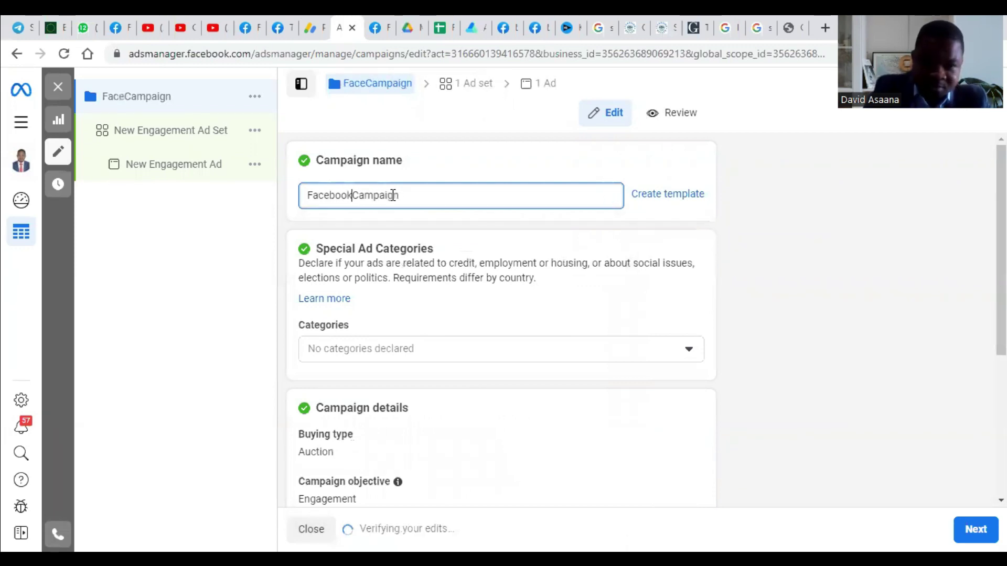
text(ads Tra)
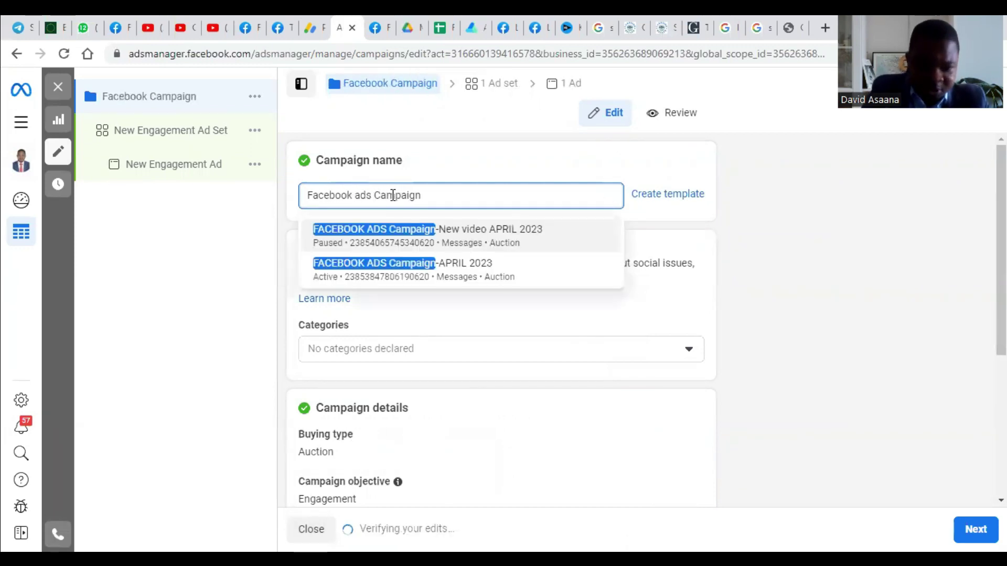
text(ining)
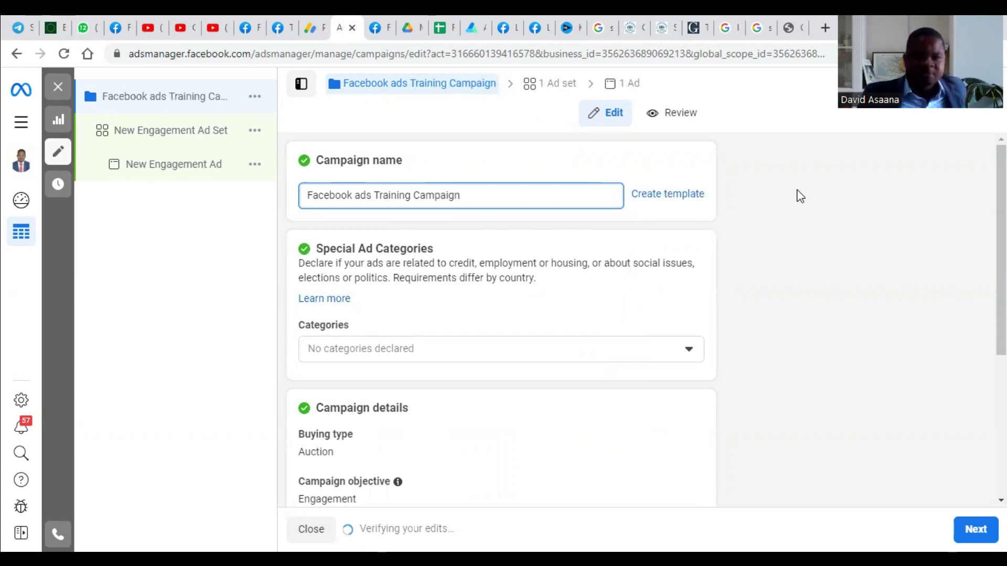
scroll(742, 315, down, 5)
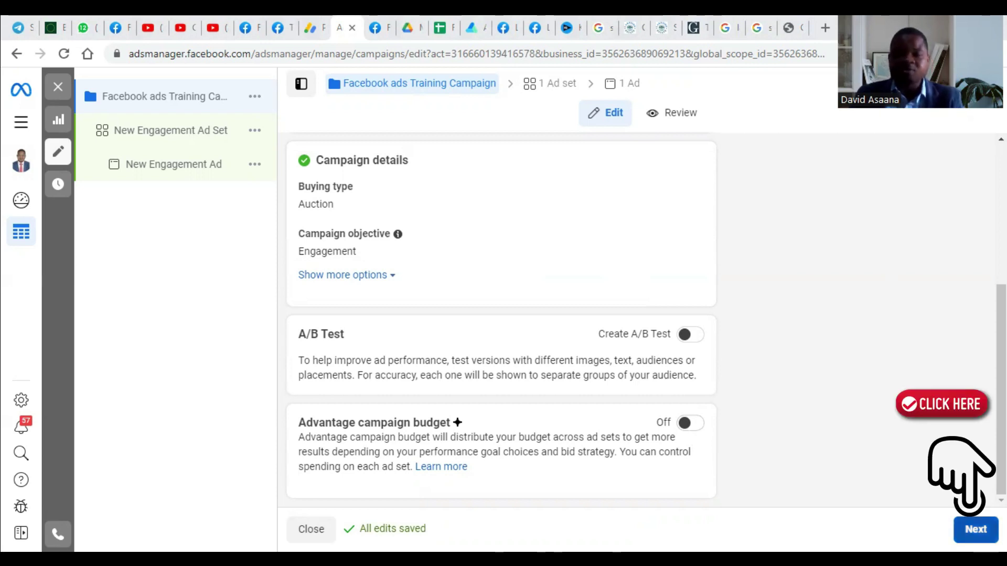
click(976, 529)
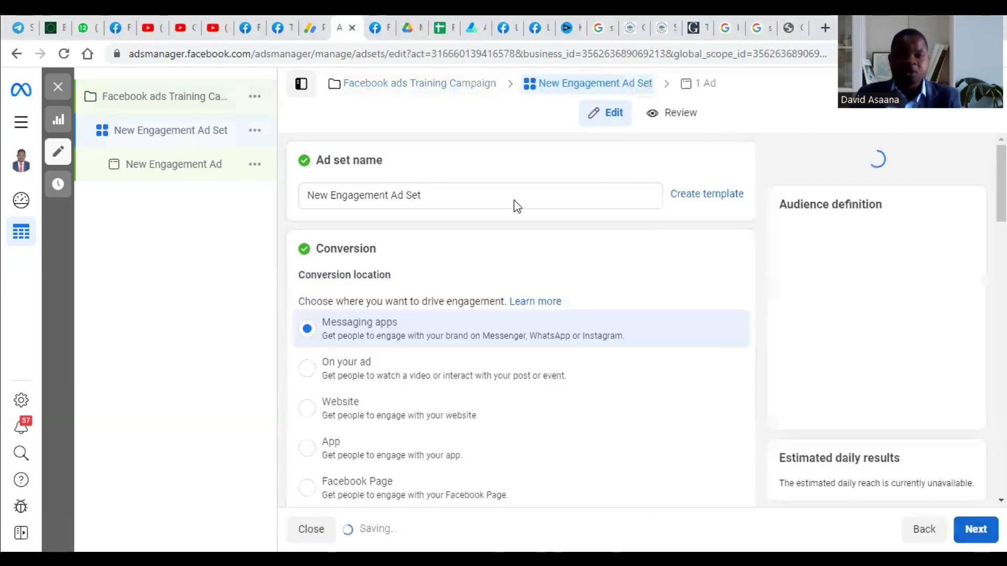
- Review the ad set's conversion settings and deselect Messenger as a messaging app destination
scroll(524, 207, down, 4)
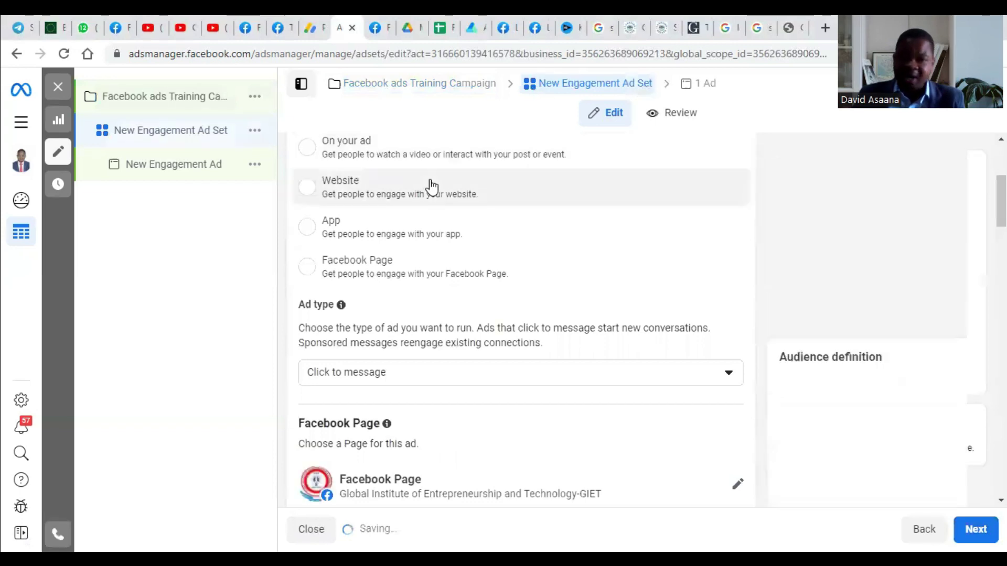
scroll(498, 236, down, 4)
scroll(419, 183, up, 6)
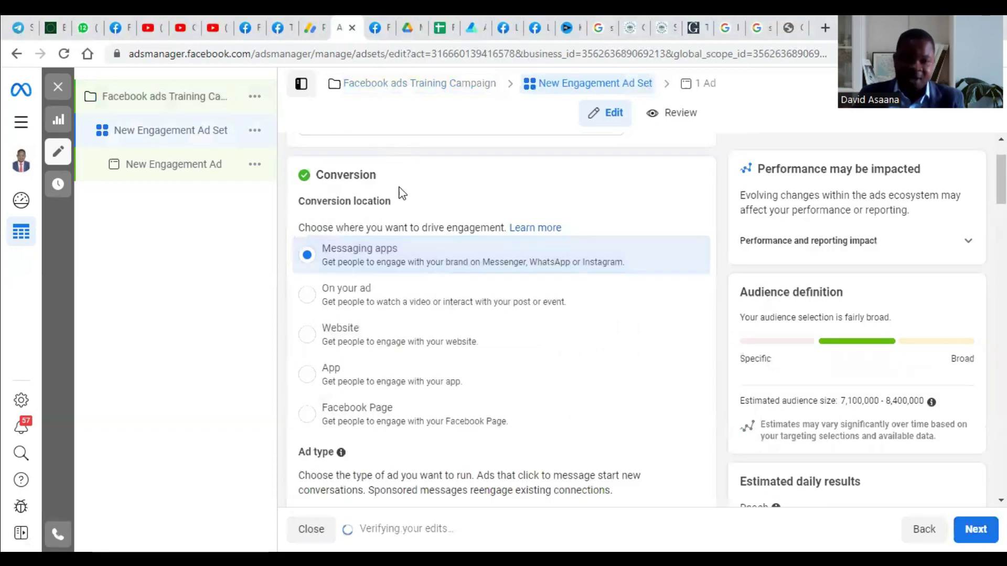
scroll(404, 186, down, 3)
scroll(414, 159, up, 3)
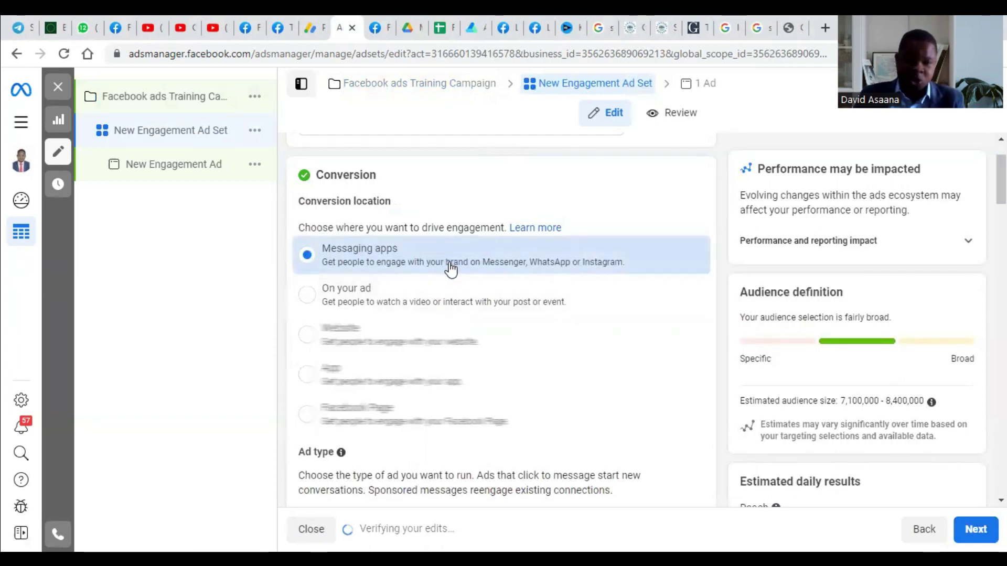
scroll(446, 273, down, 5)
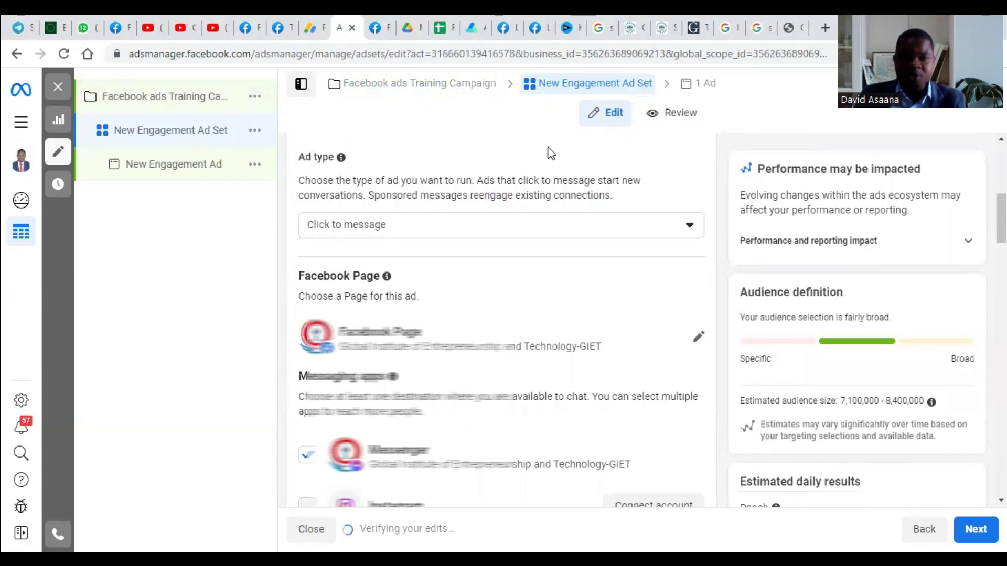
scroll(474, 254, down, 4)
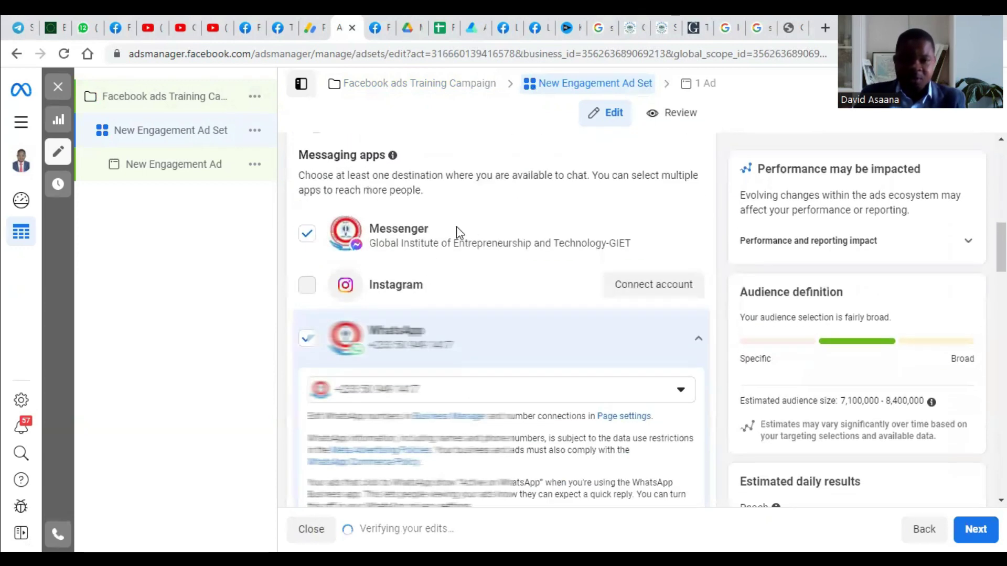
click(307, 240)
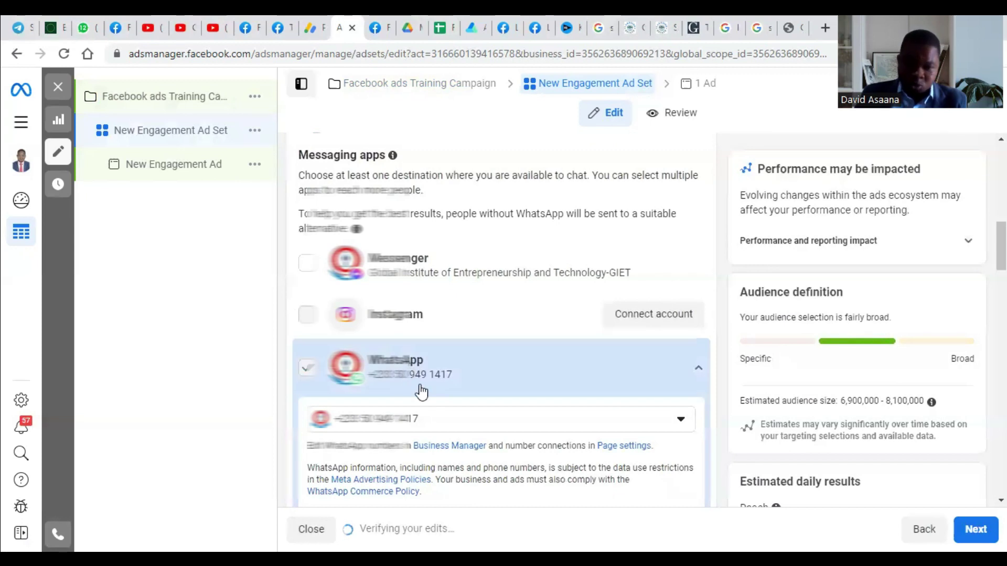
- Review the ad set's WhatsApp destination settings, performance goal and optional bid control
scroll(558, 344, down, 3)
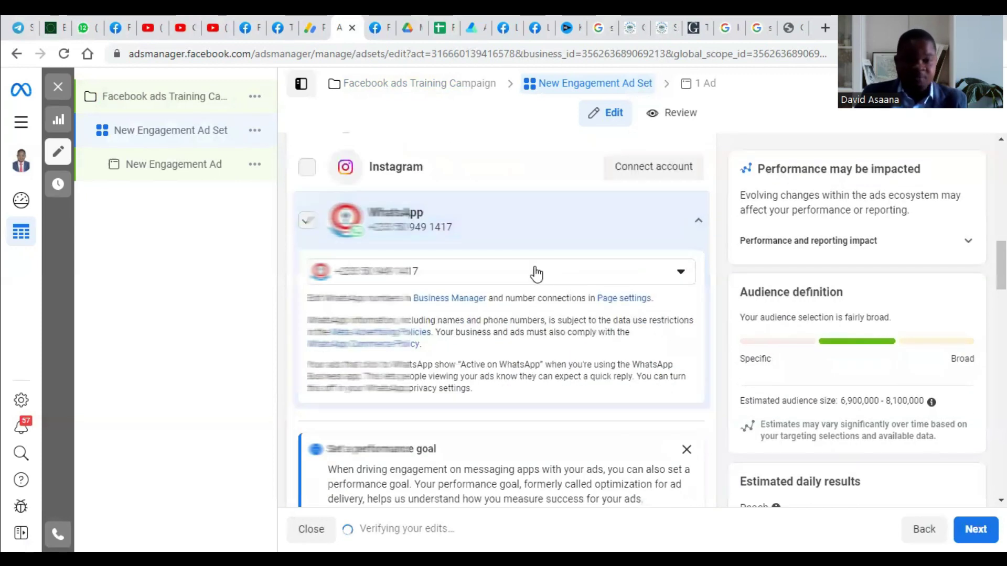
scroll(506, 272, up, 3)
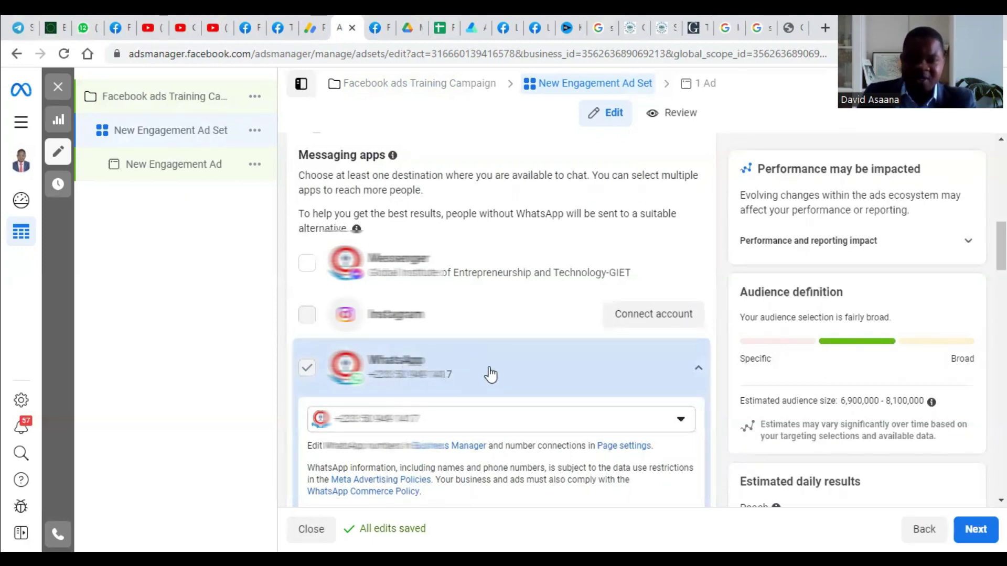
scroll(490, 370, down, 7)
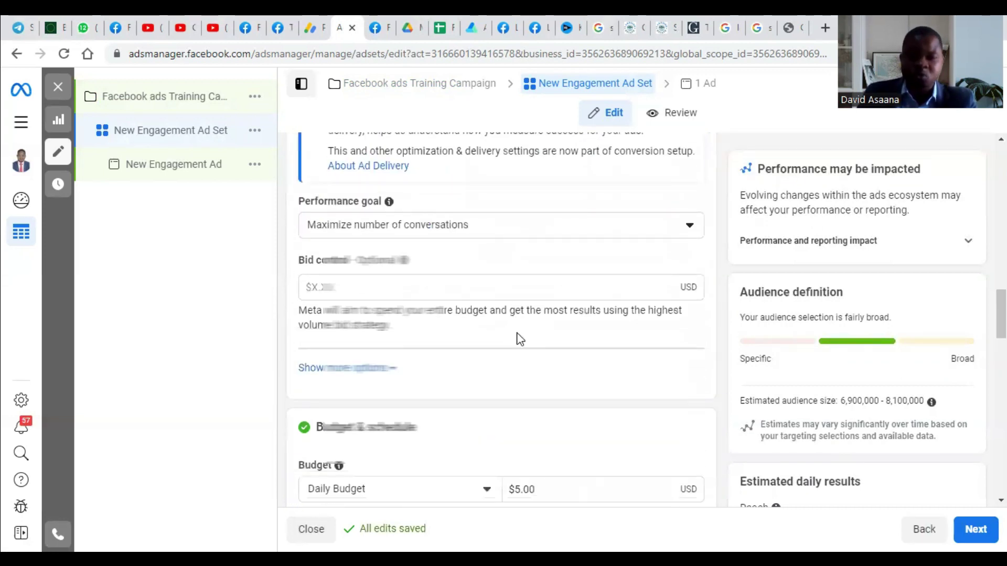
scroll(511, 314, up, 10)
scroll(603, 367, down, 4)
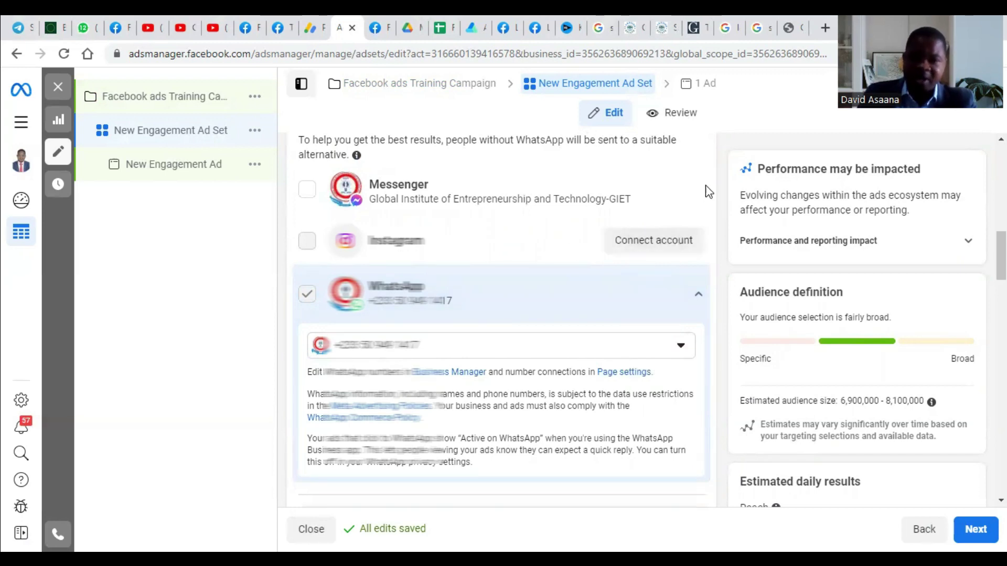
scroll(559, 237, down, 8)
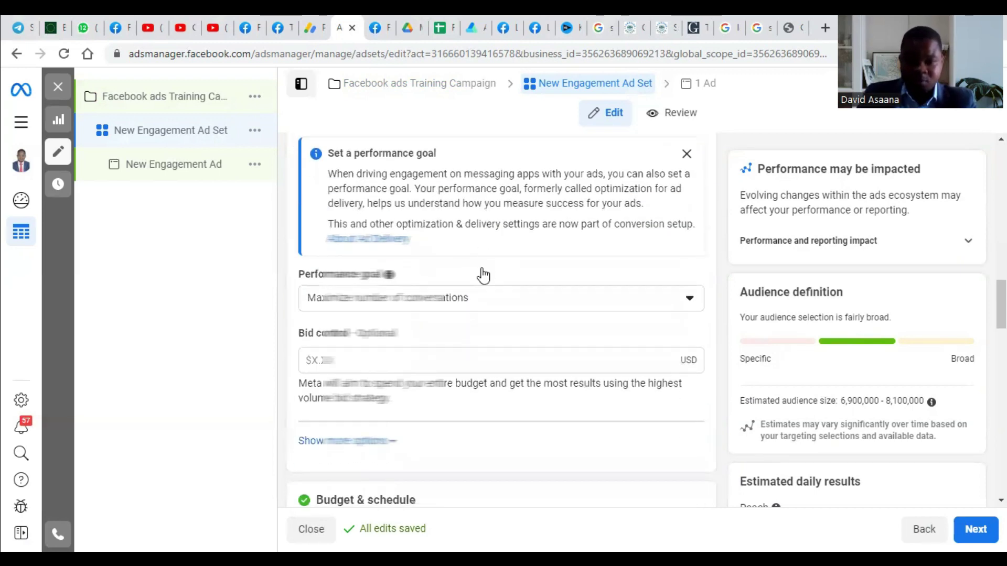
scroll(447, 244, up, 3)
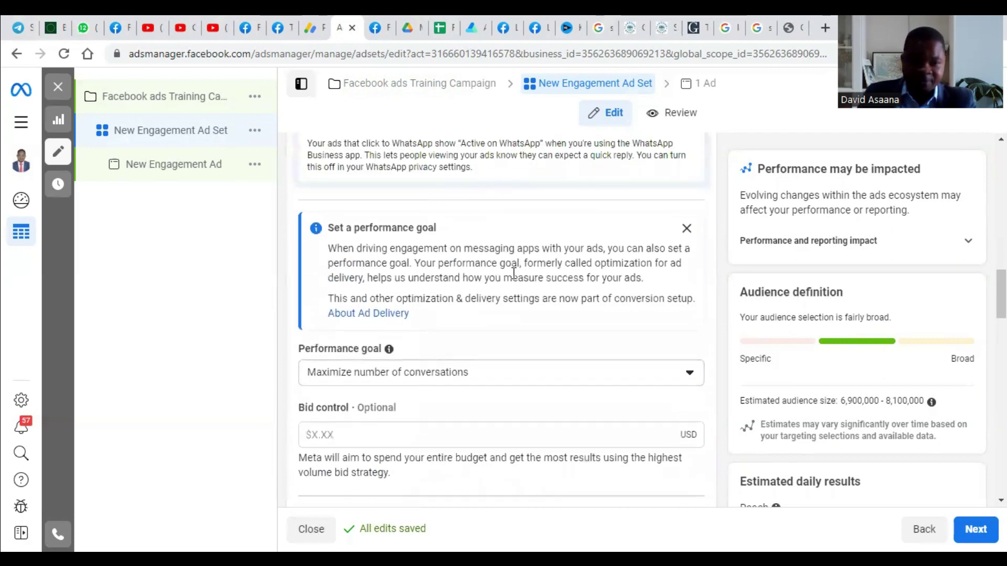
scroll(512, 271, down, 3)
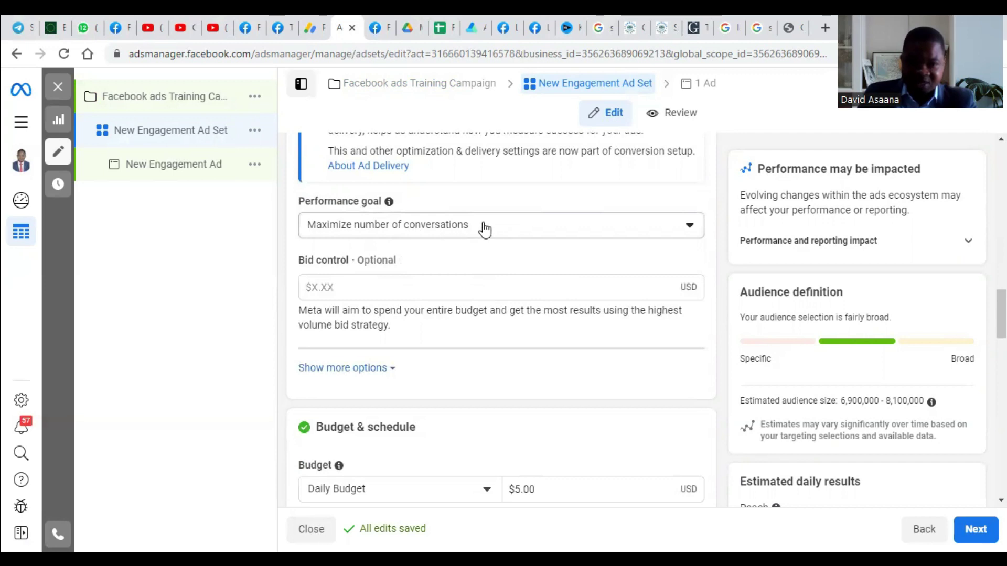
scroll(449, 232, up, 1)
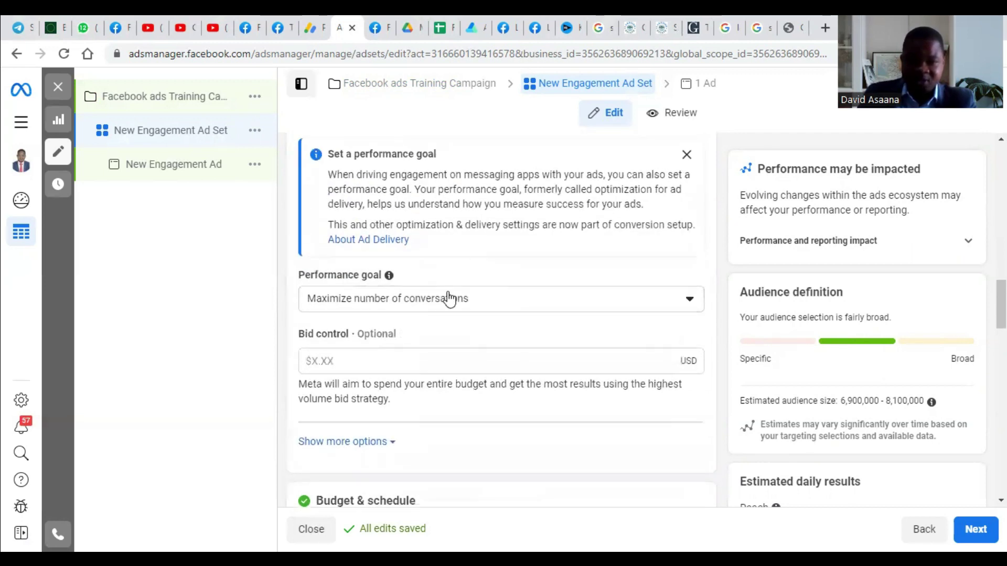
- Review the ad set's budget and schedule settings and compare the Daily Budget and Lifetime Budget options
scroll(535, 307, down, 5)
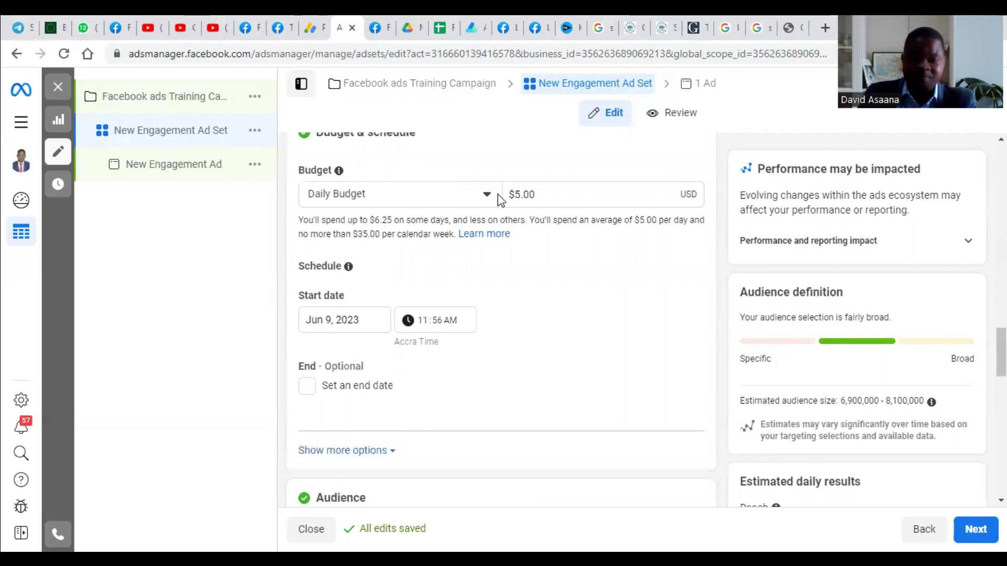
scroll(440, 209, down, 1)
scroll(446, 236, up, 3)
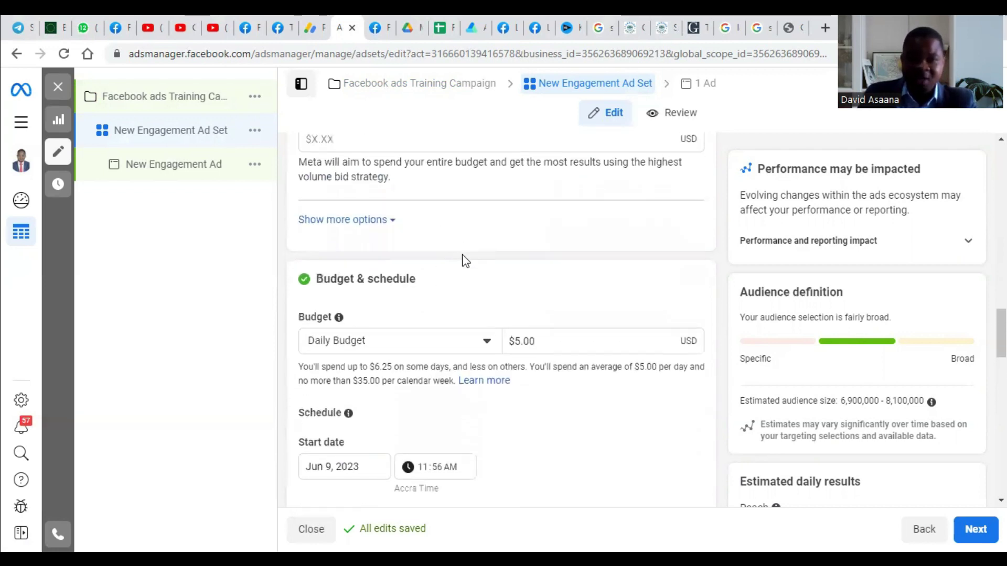
scroll(425, 345, down, 3)
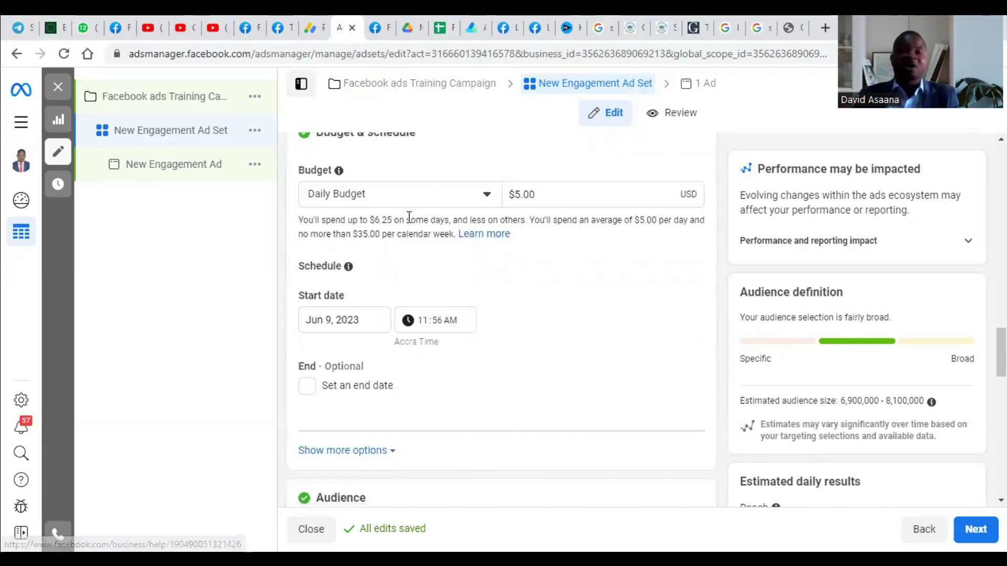
click(447, 201)
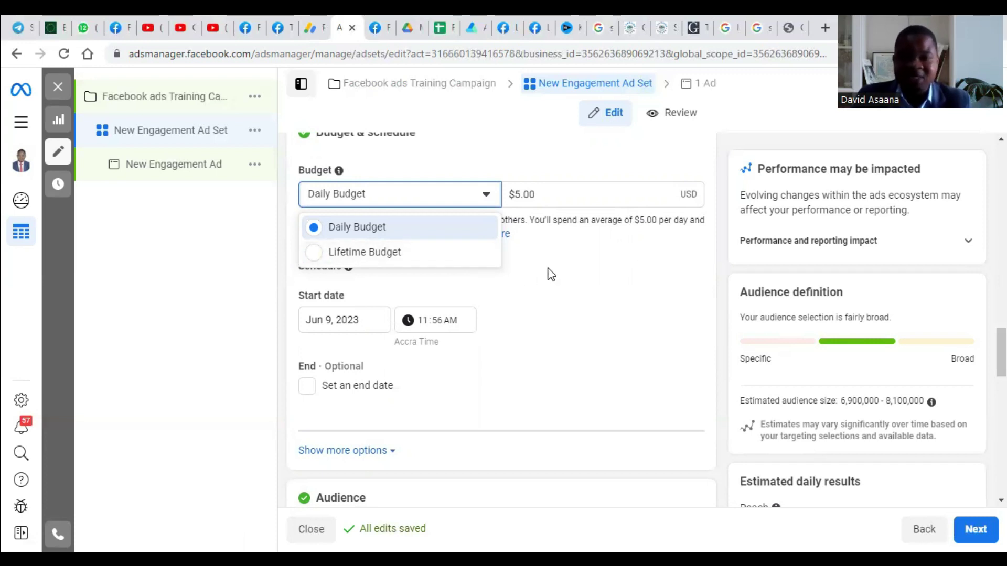
click(597, 153)
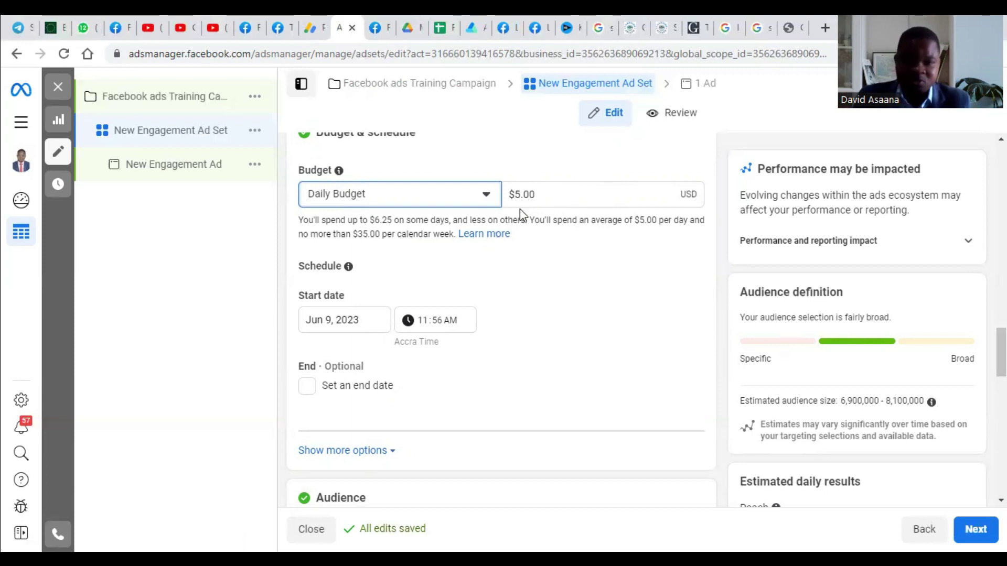
- Enable an end date in the ad set's schedule and set it to Jun 17, 2023
scroll(532, 223, down, 1)
click(312, 318)
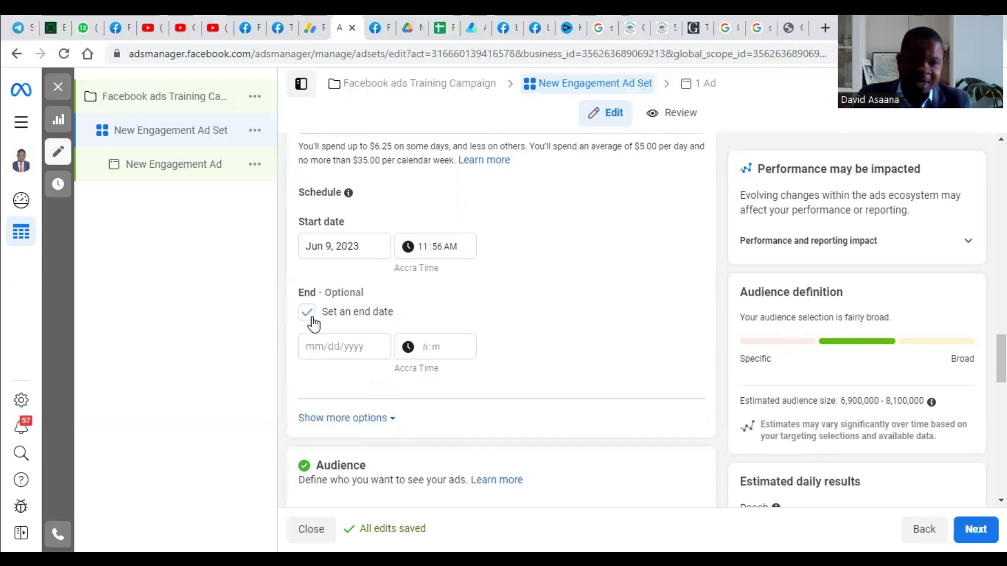
scroll(656, 342, down, 3)
scroll(472, 247, up, 3)
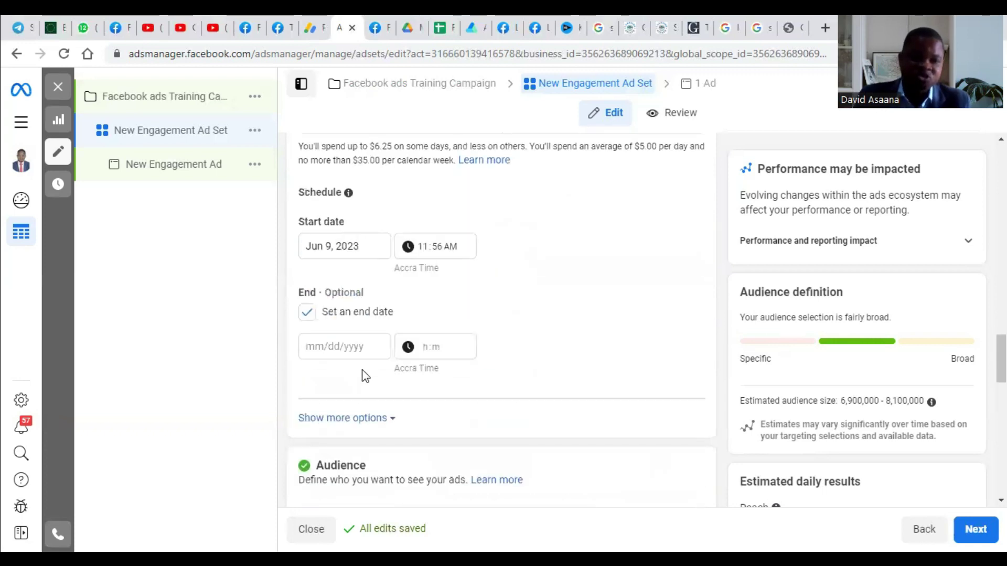
click(360, 346)
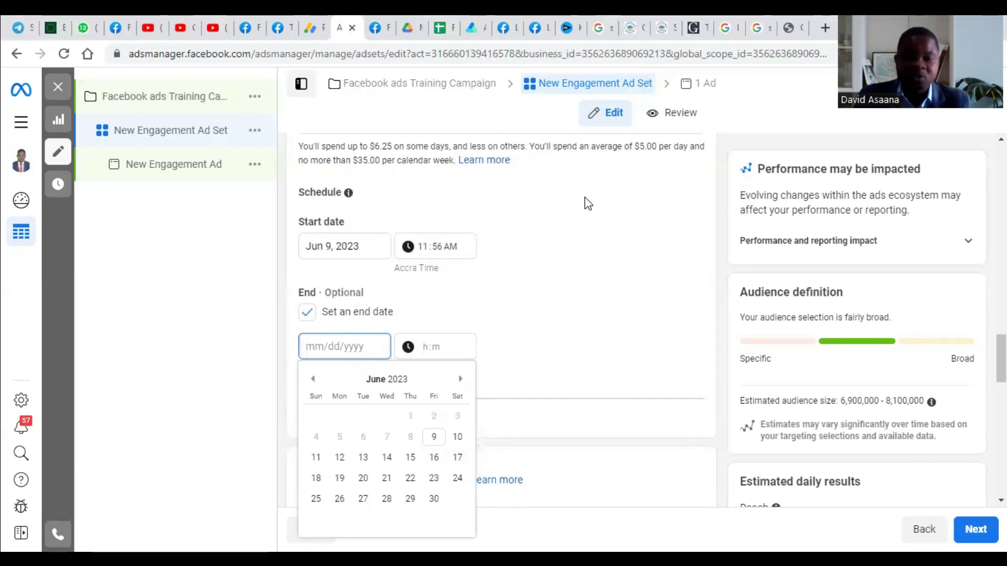
click(463, 463)
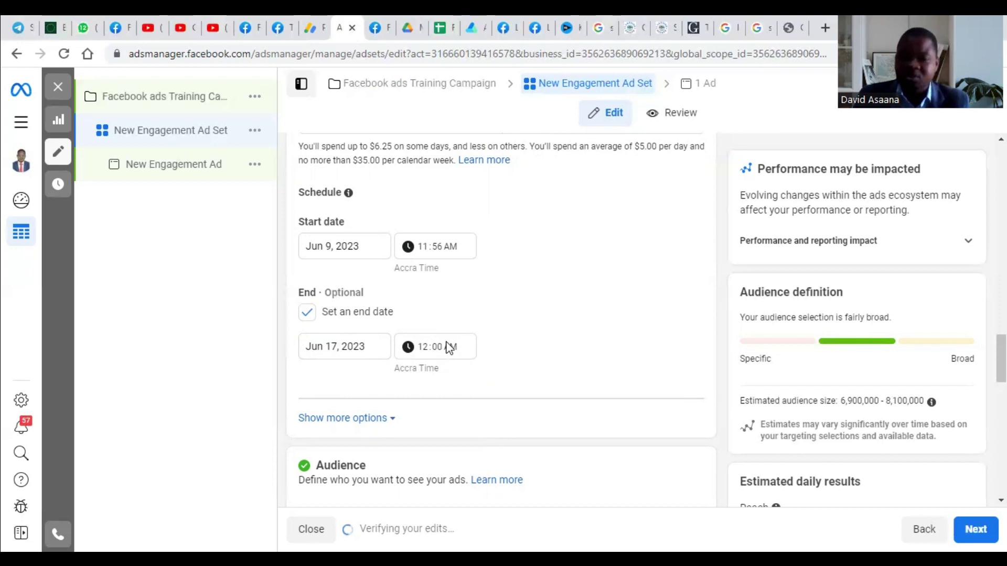
- Browse the saved audiences available for the ad set and preview their targeting details without choosing one
scroll(462, 336, down, 4)
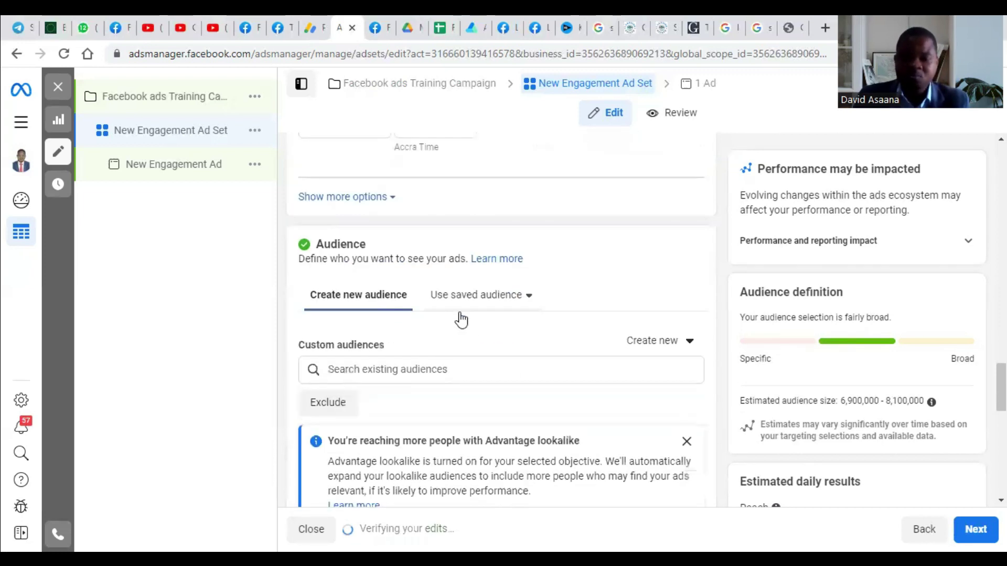
scroll(472, 179, down, 2)
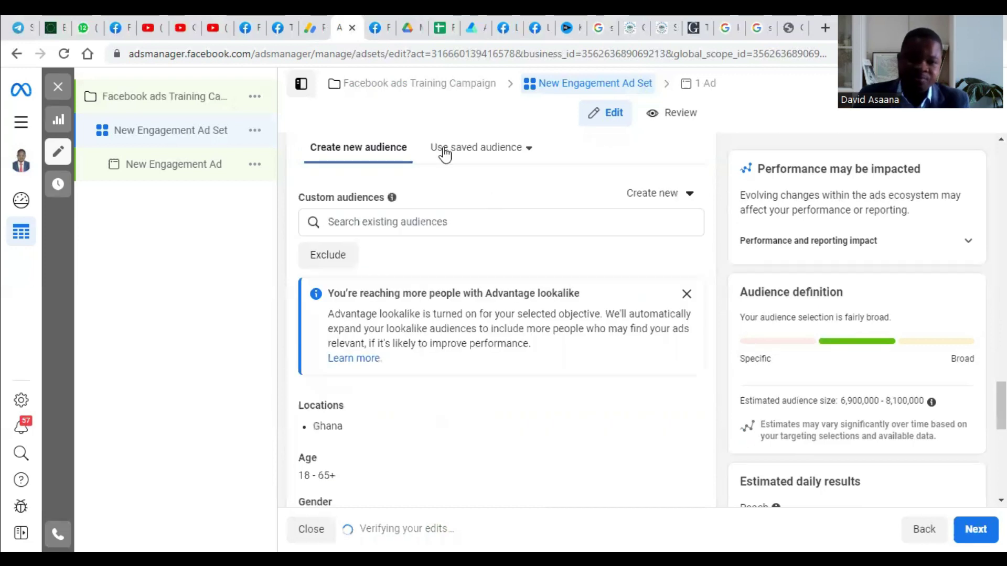
scroll(454, 210, up, 4)
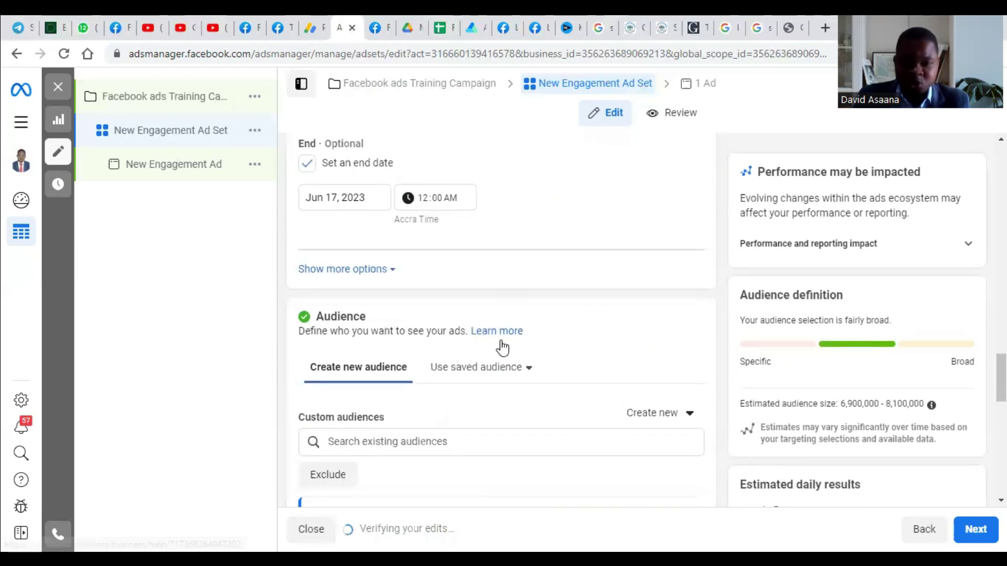
scroll(501, 336, down, 1)
click(492, 298)
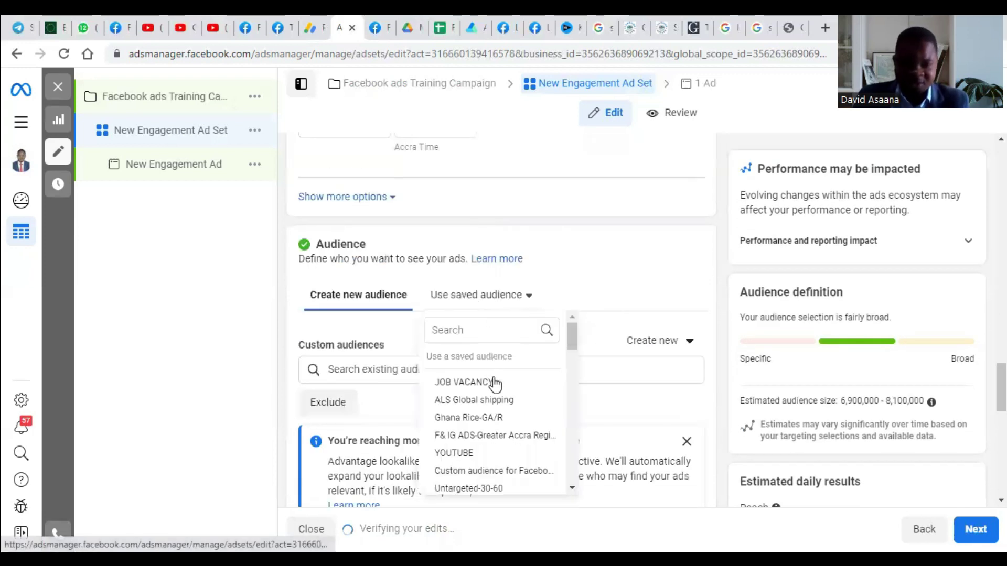
mouse_move(490, 388)
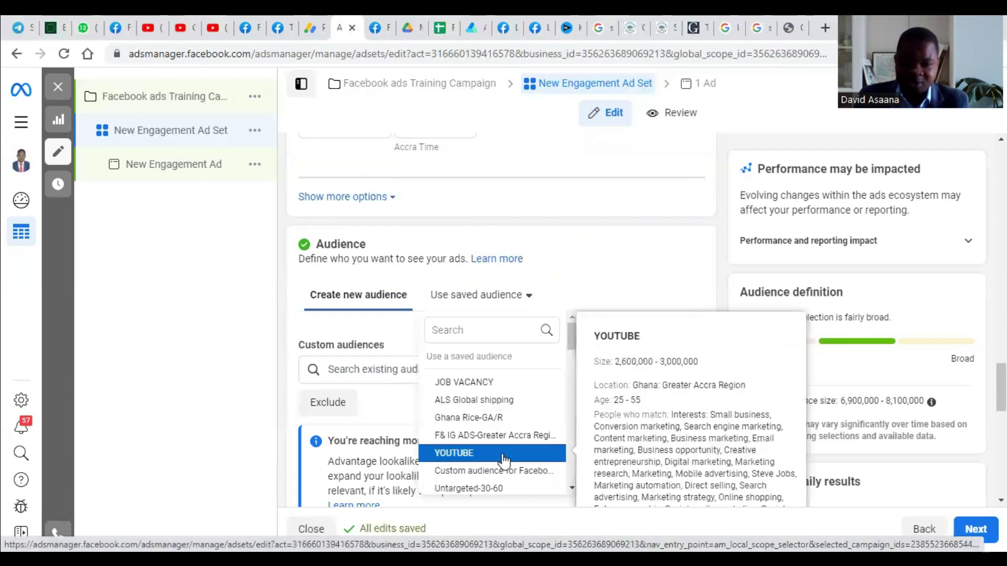
mouse_move(536, 403)
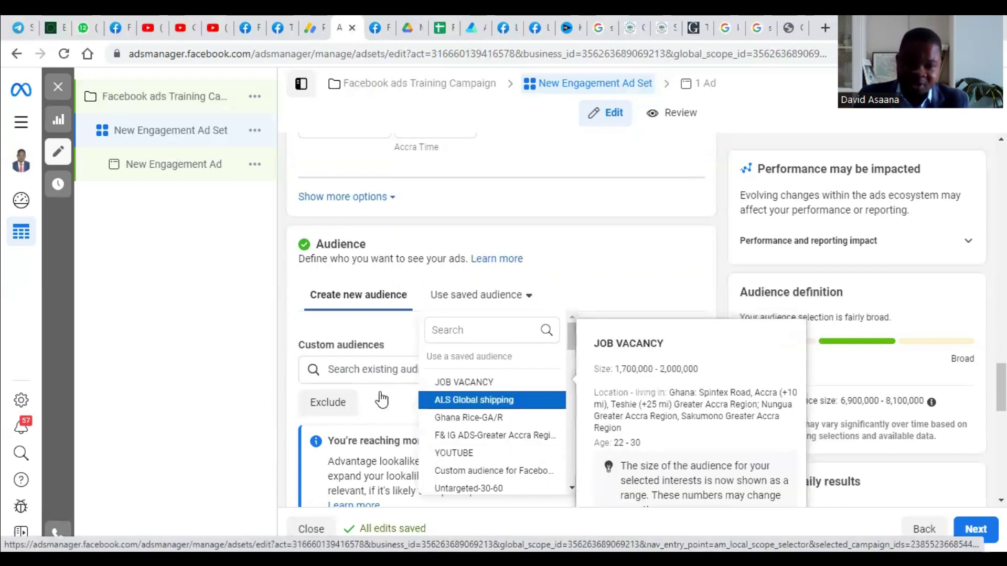
click(553, 301)
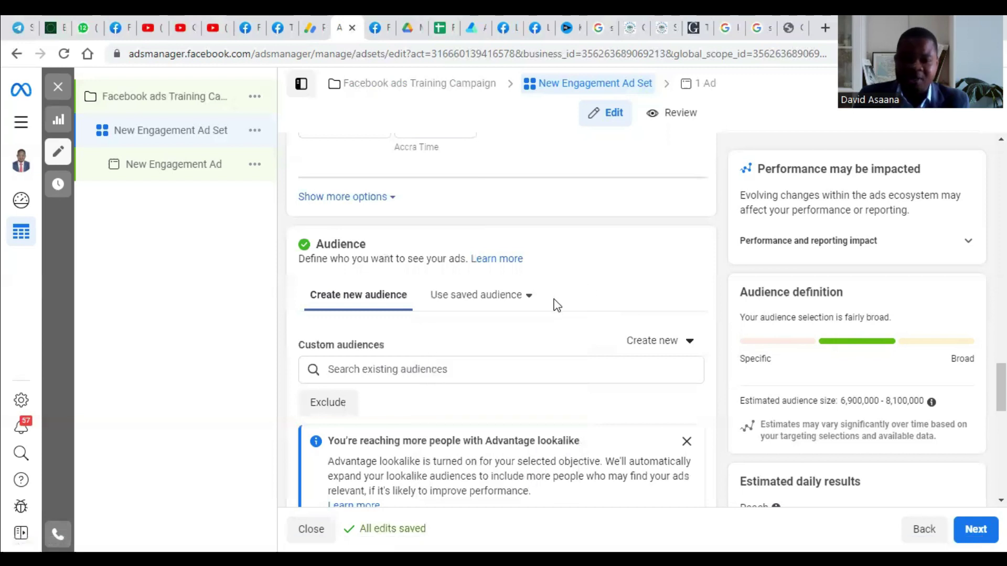
- Review the new audience's settings, from custom audiences and locations to age, gender, detailed targeting and languages
scroll(477, 292, down, 3)
scroll(477, 292, down, 2)
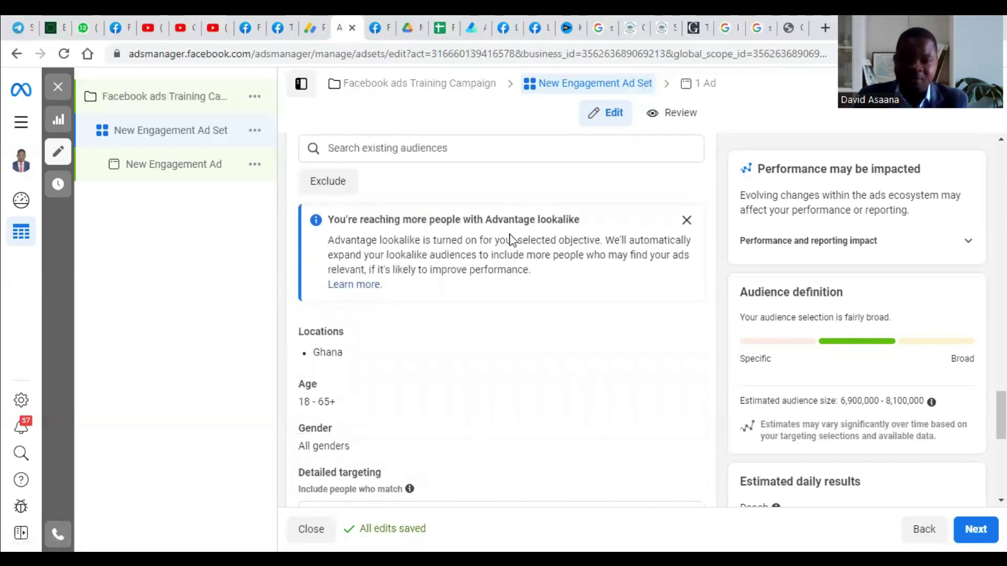
scroll(519, 238, down, 3)
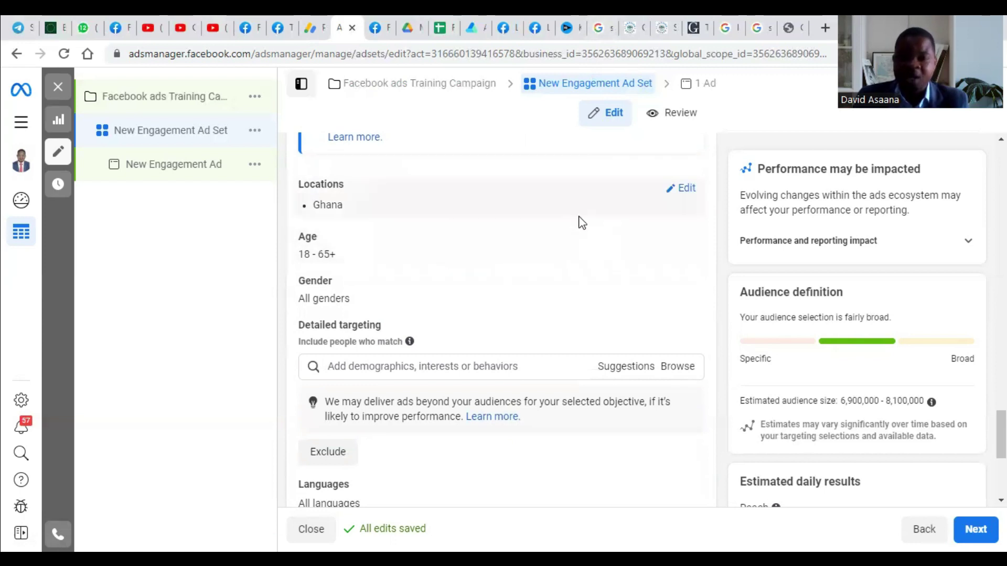
scroll(580, 221, up, 4)
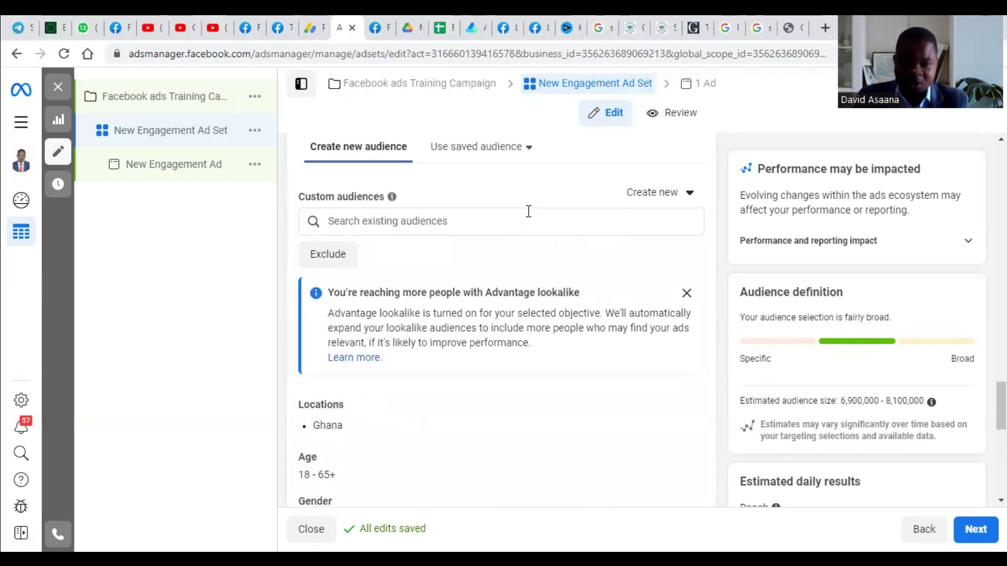
scroll(375, 278, down, 3)
scroll(412, 168, up, 3)
scroll(416, 173, up, 1)
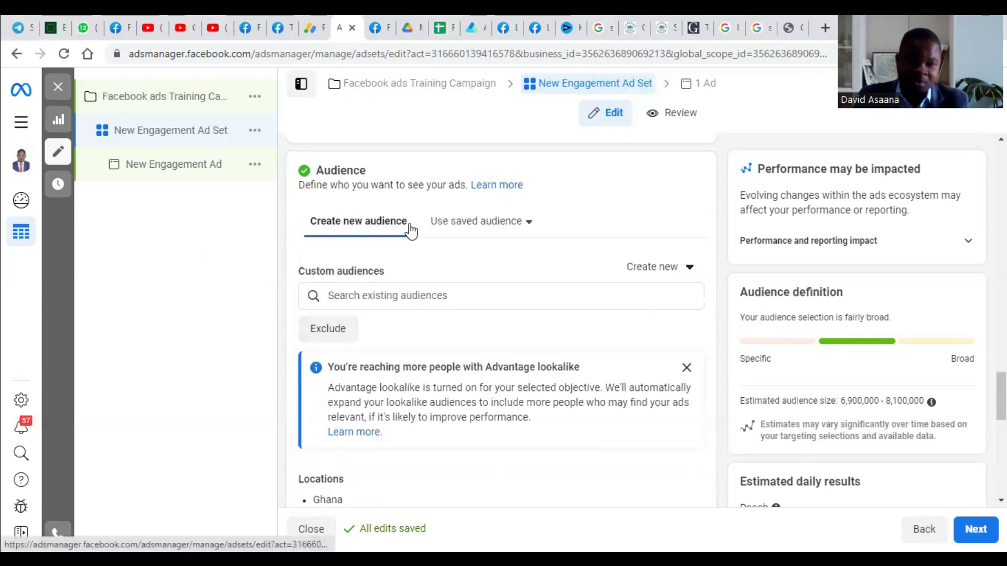
scroll(448, 243, down, 6)
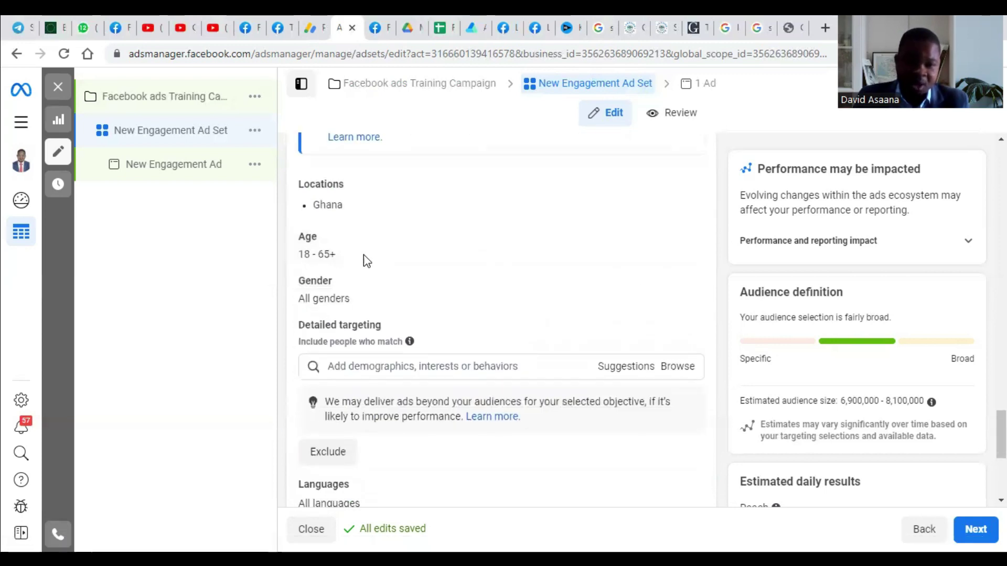
mouse_move(408, 341)
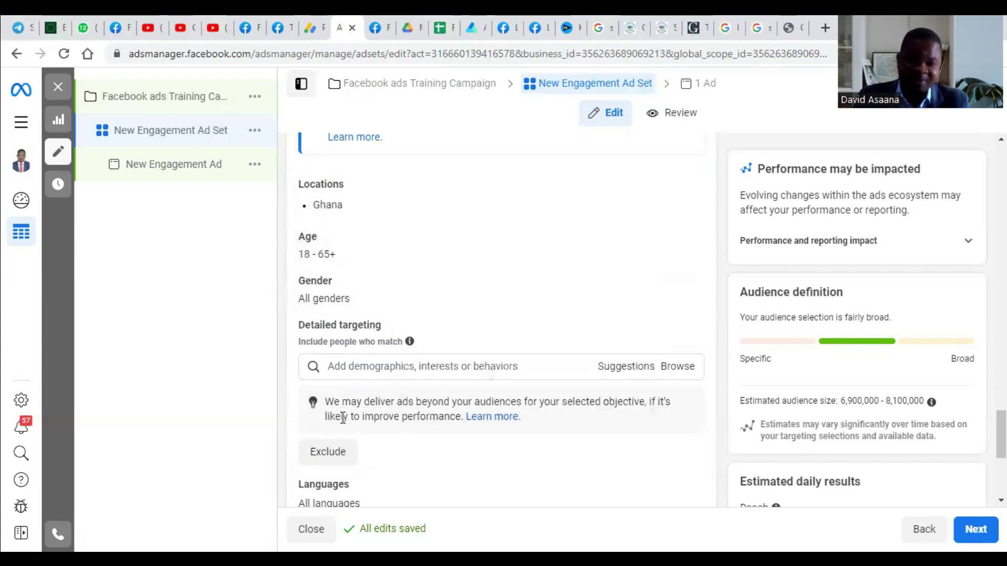
scroll(535, 277, down, 2)
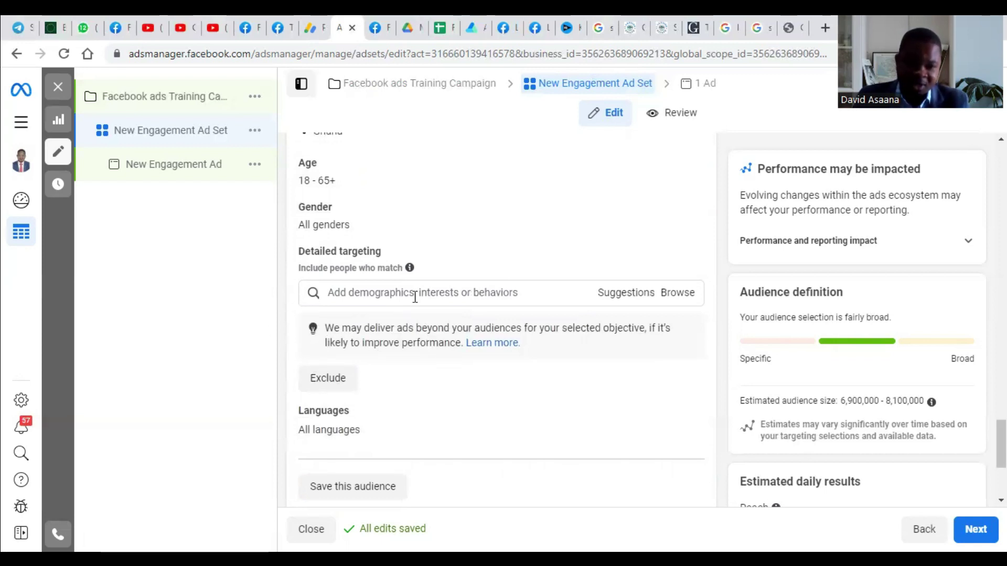
scroll(415, 297, up, 5)
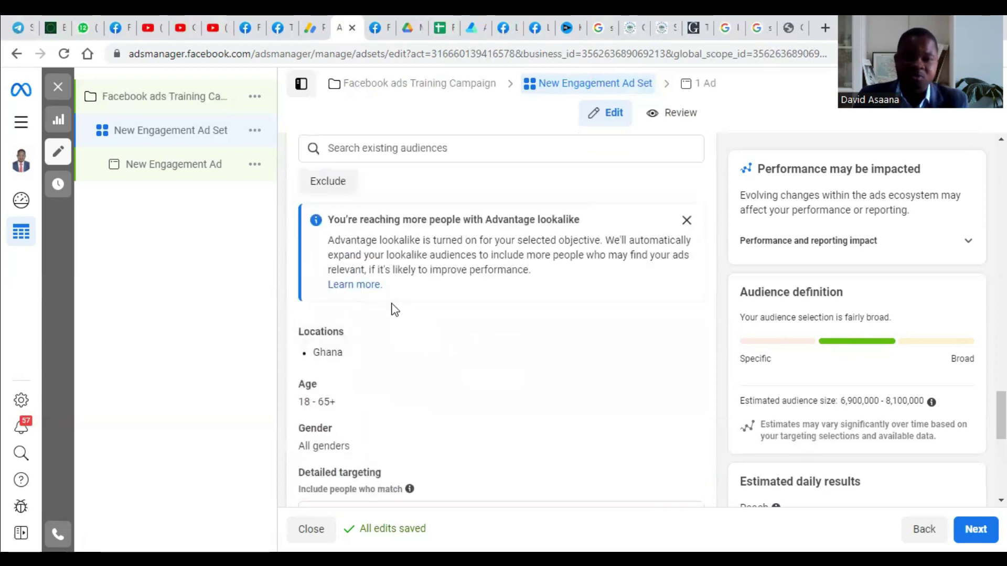
scroll(392, 306, up, 1)
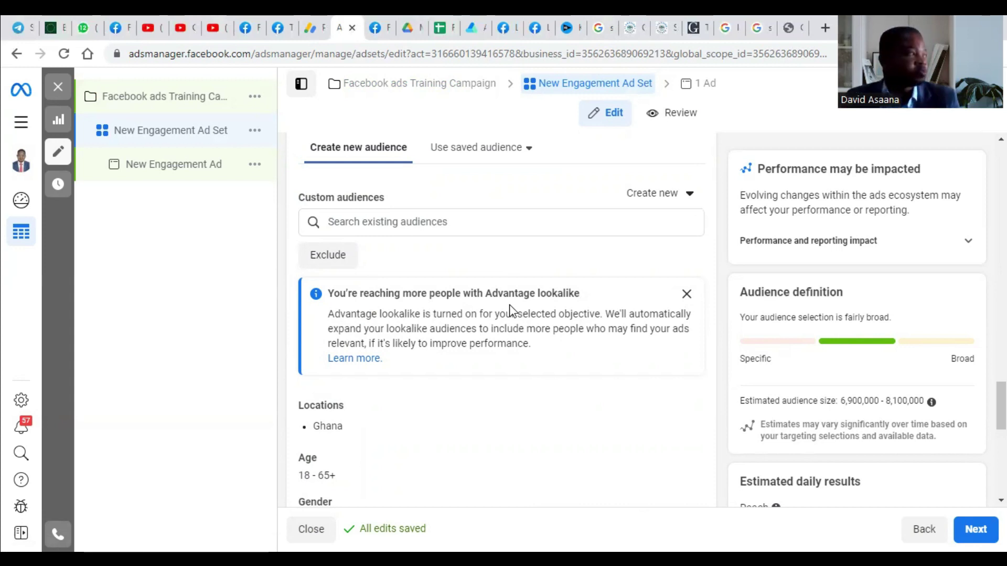
scroll(511, 309, down, 3)
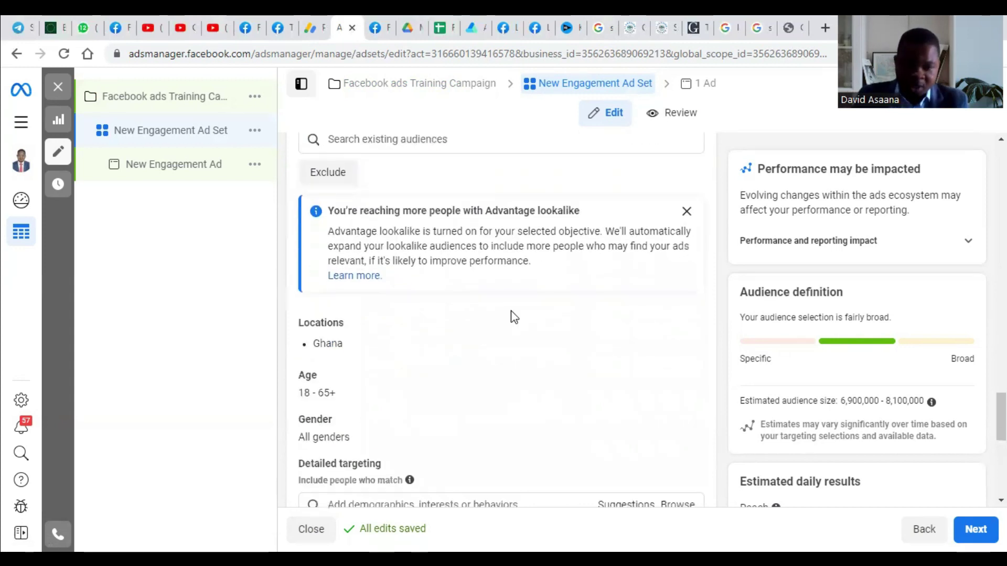
mouse_move(385, 262)
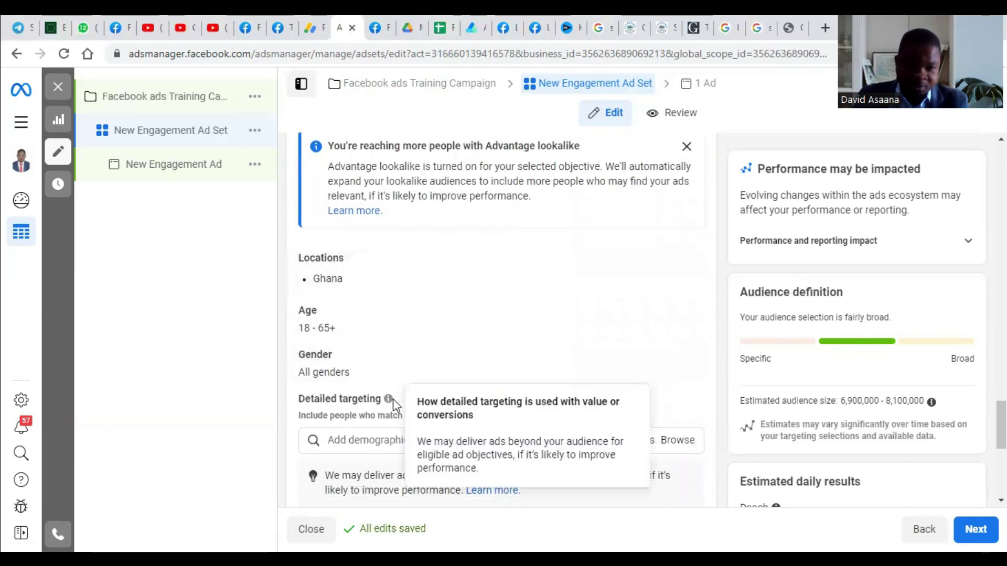
- Open the new audience's age range for editing and review its gender, detailed targeting, language and save options
click(688, 313)
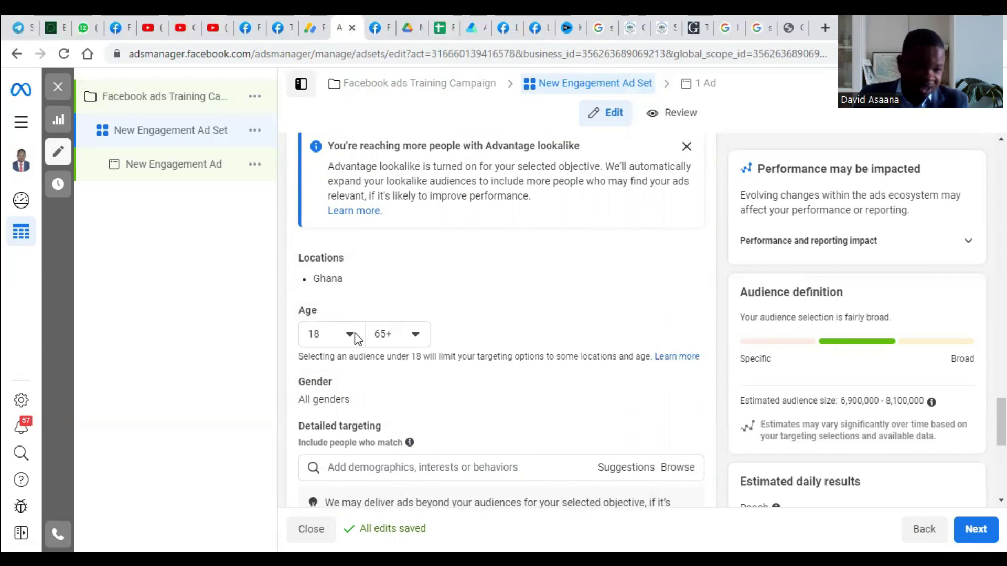
scroll(367, 357, down, 4)
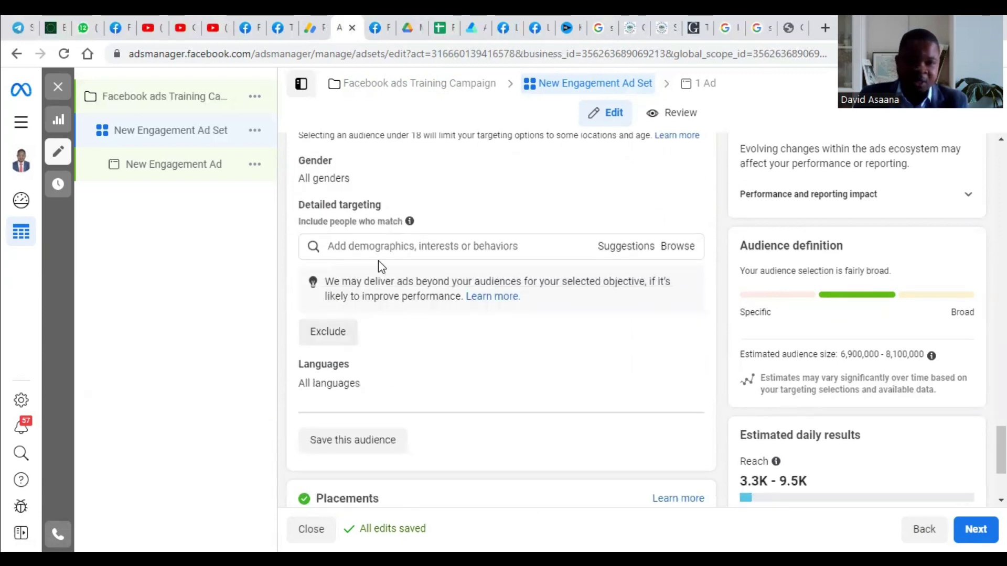
scroll(338, 300, up, 1)
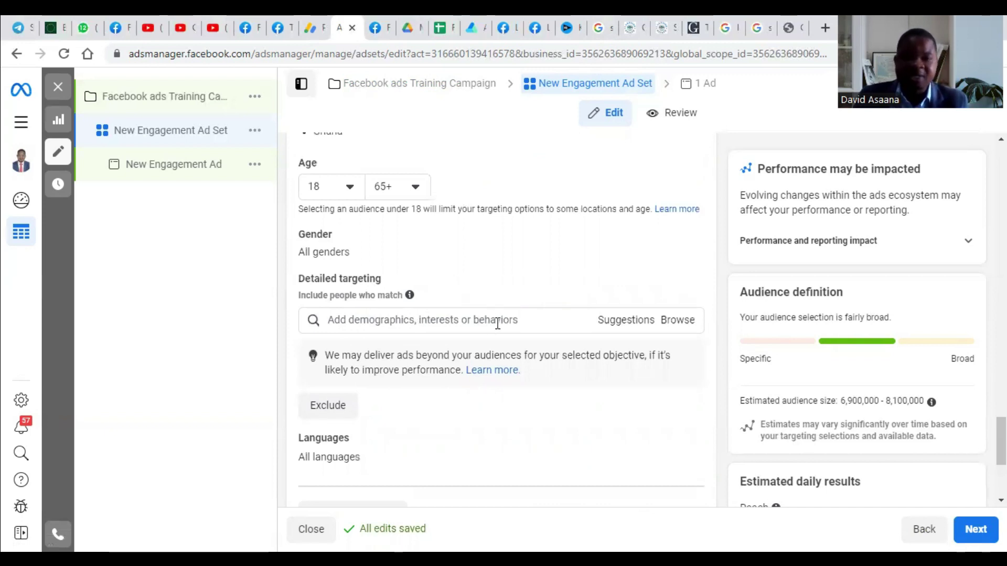
scroll(375, 293, up, 5)
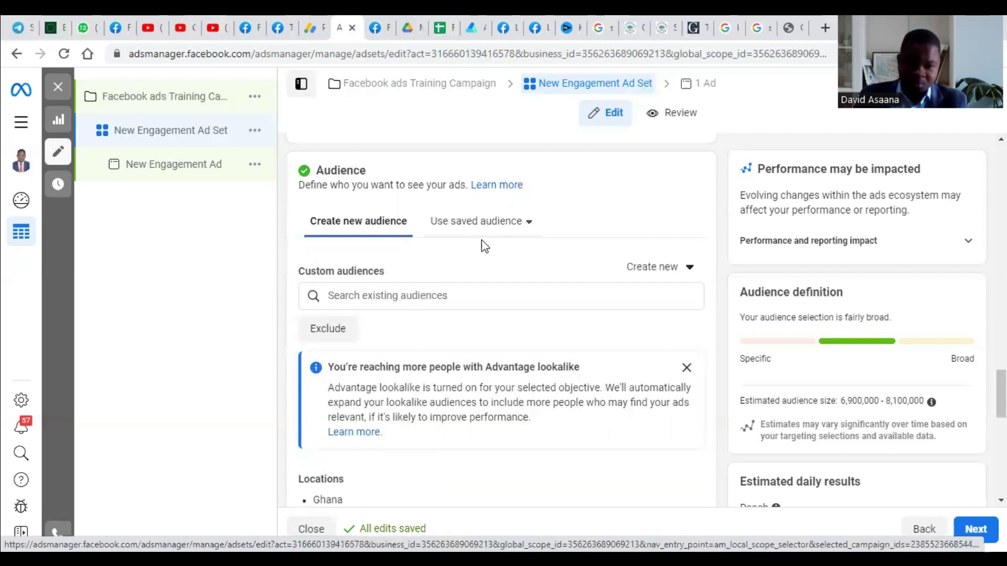
scroll(481, 243, down, 5)
scroll(406, 374, down, 3)
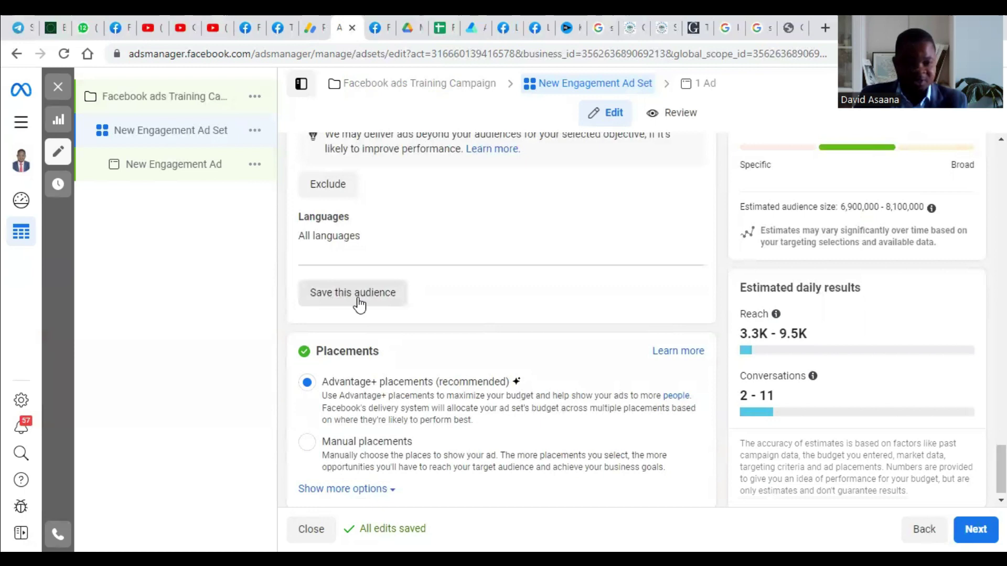
scroll(480, 259, up, 7)
scroll(418, 283, up, 3)
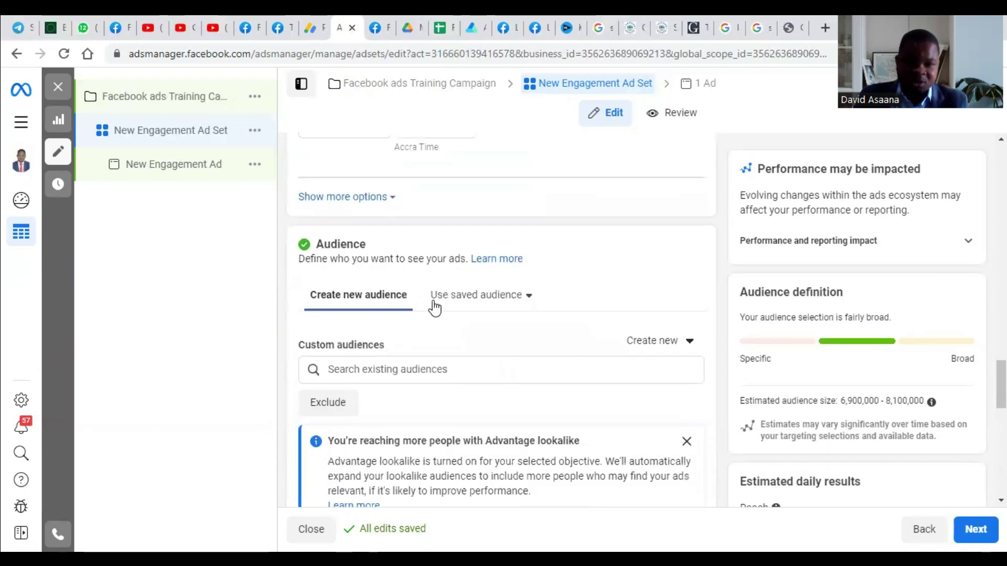
- Apply the saved audience "F& IG ADS-Greater Accra Region - 28-55" to the ad set and check its targeting summary
click(477, 298)
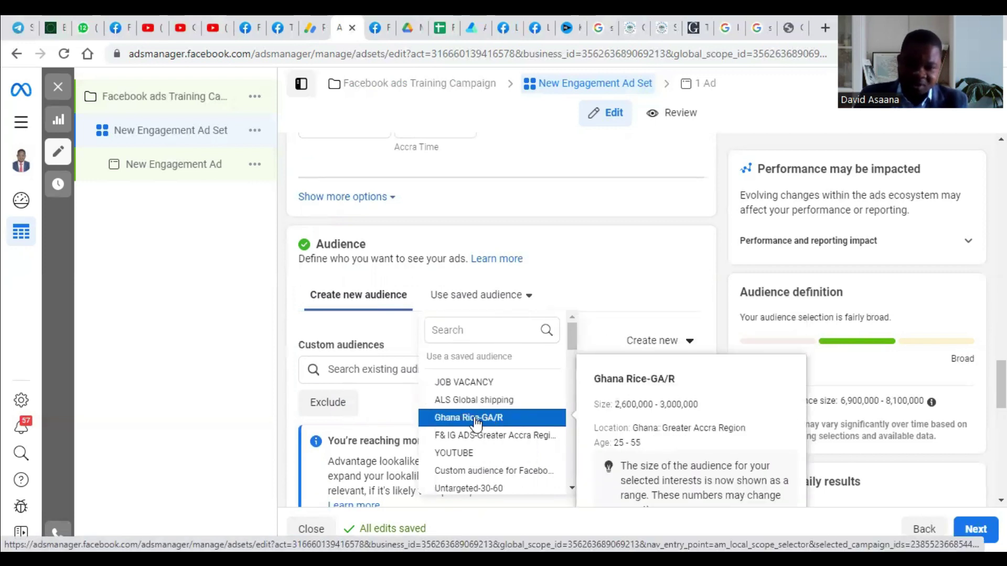
click(545, 436)
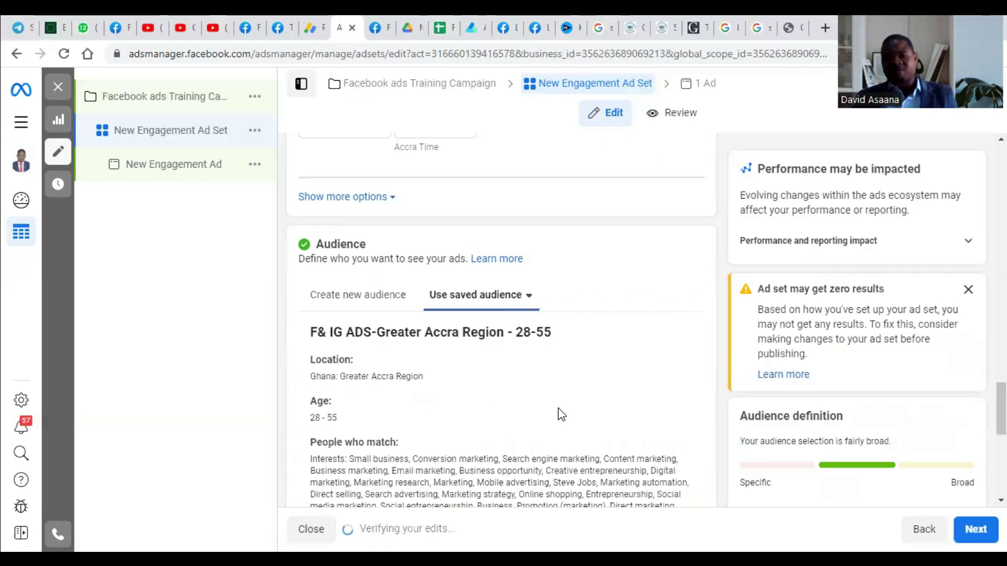
scroll(585, 370, down, 3)
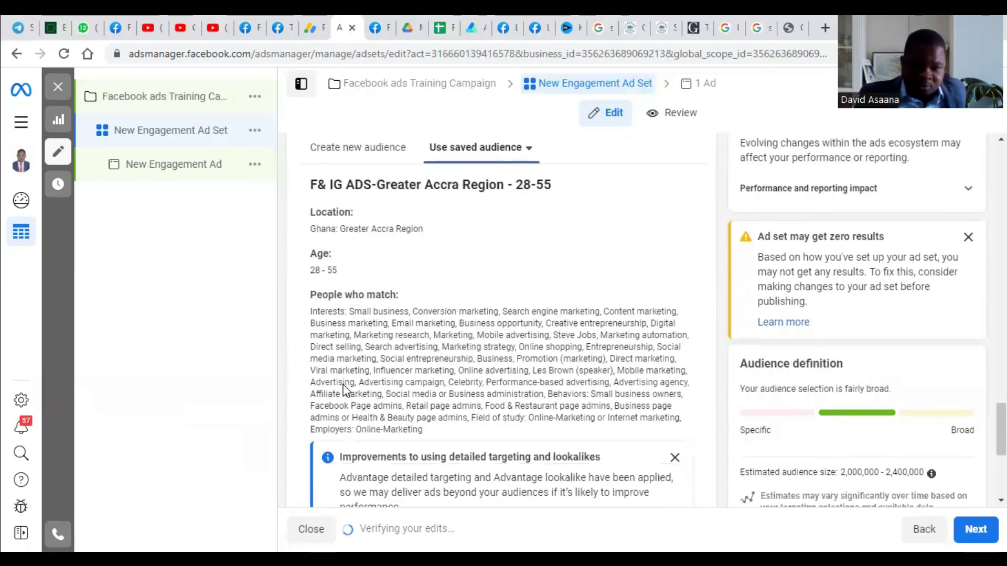
scroll(344, 389, down, 1)
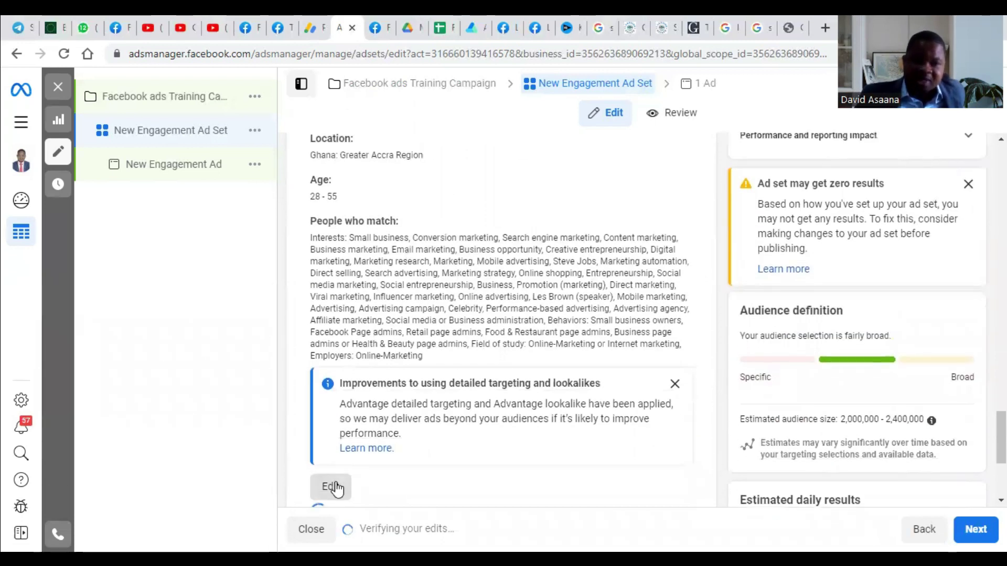
- Open the saved audience for editing and examine its location, age, gender and the behaviors and interests in its detailed targeting
click(331, 487)
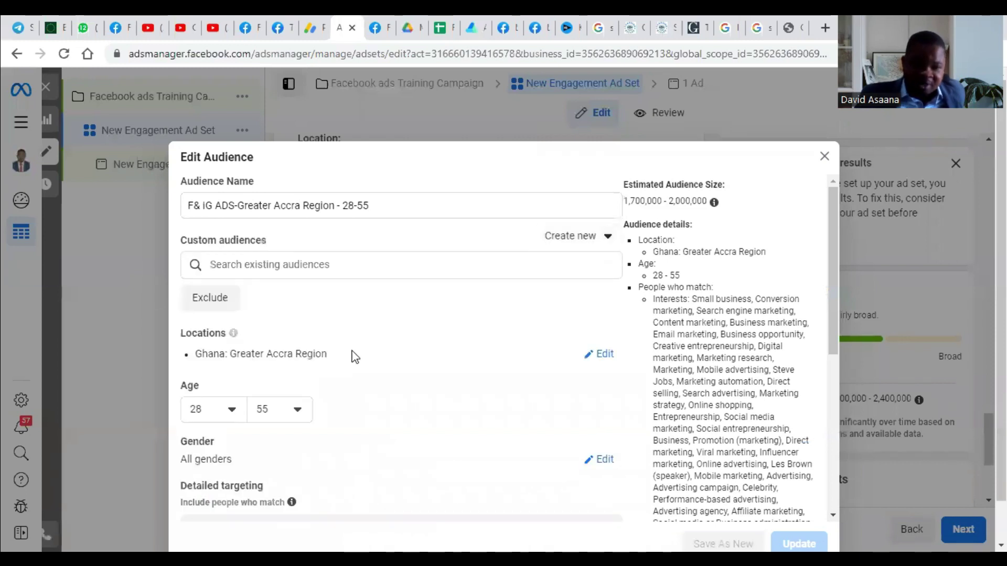
scroll(355, 357, down, 1)
scroll(338, 315, down, 1)
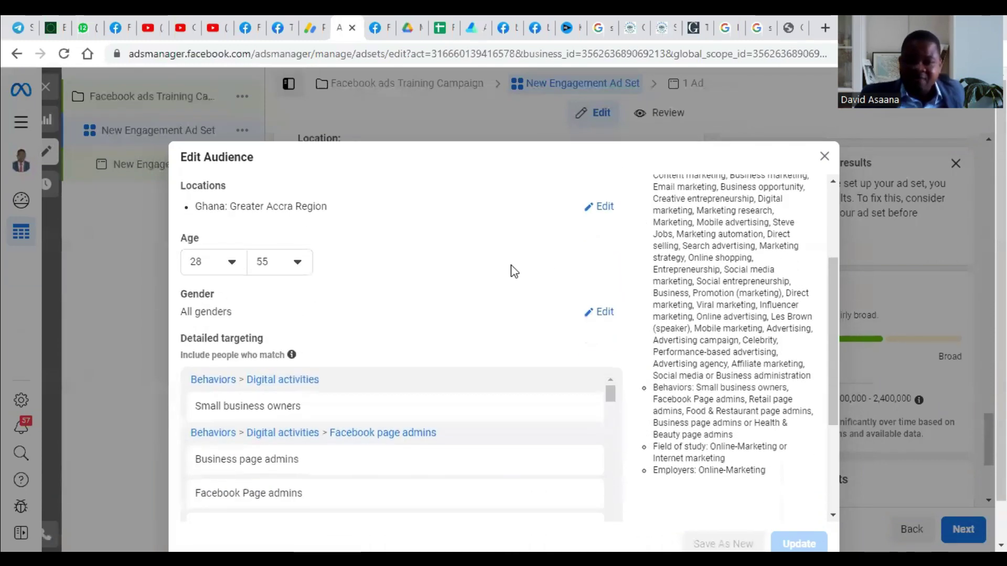
scroll(589, 322, down, 2)
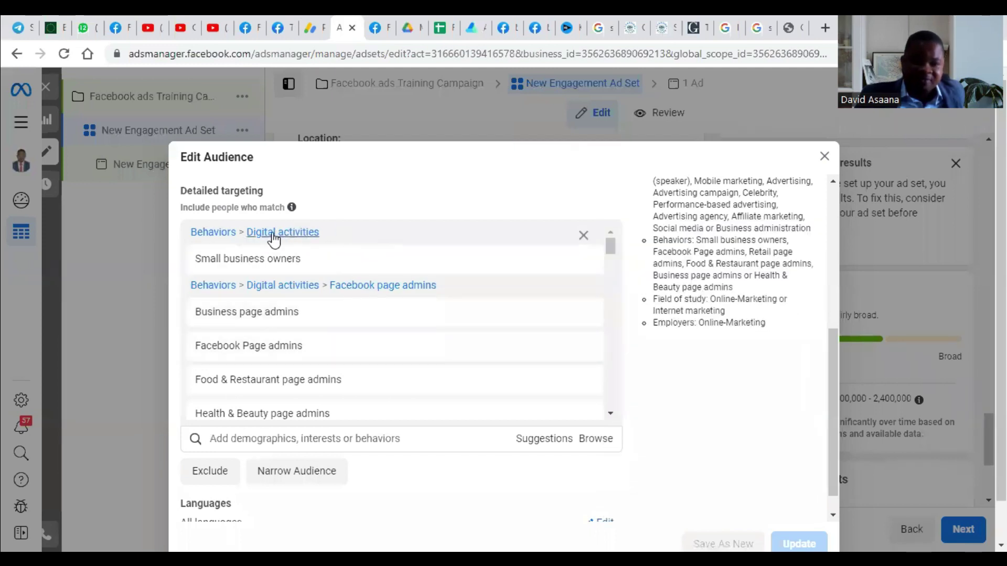
mouse_move(298, 257)
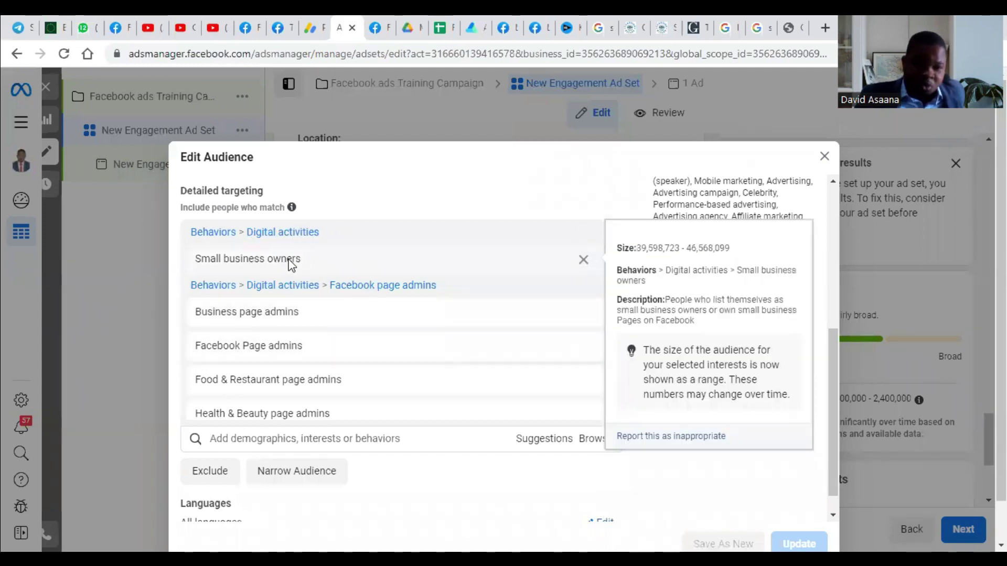
mouse_move(252, 330)
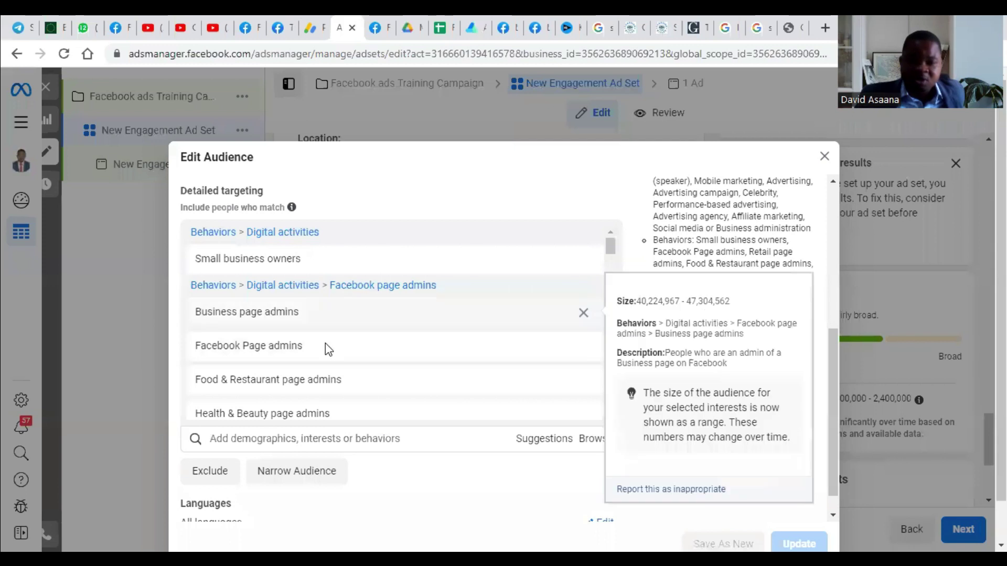
scroll(312, 355, down, 1)
scroll(325, 343, down, 3)
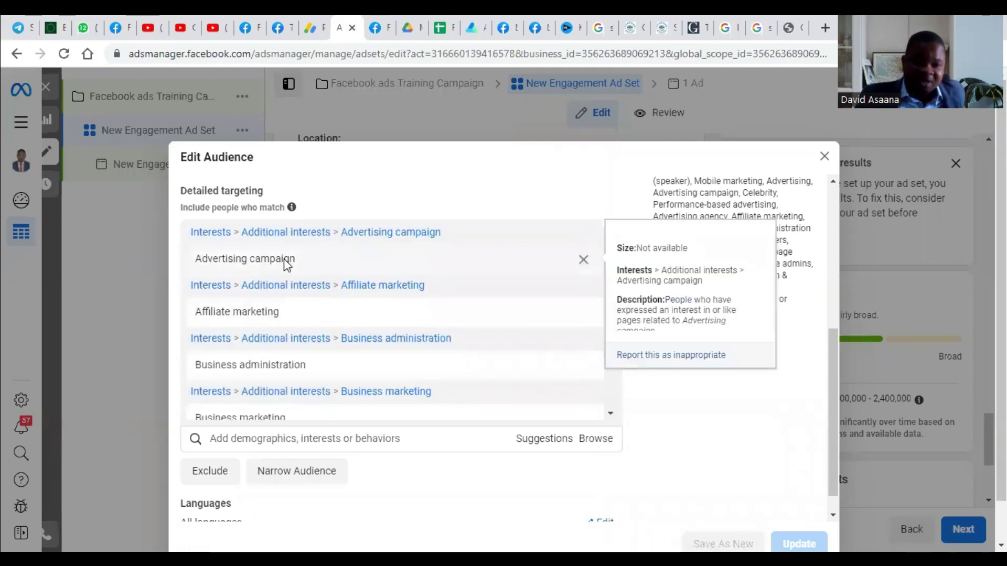
scroll(281, 320, down, 1)
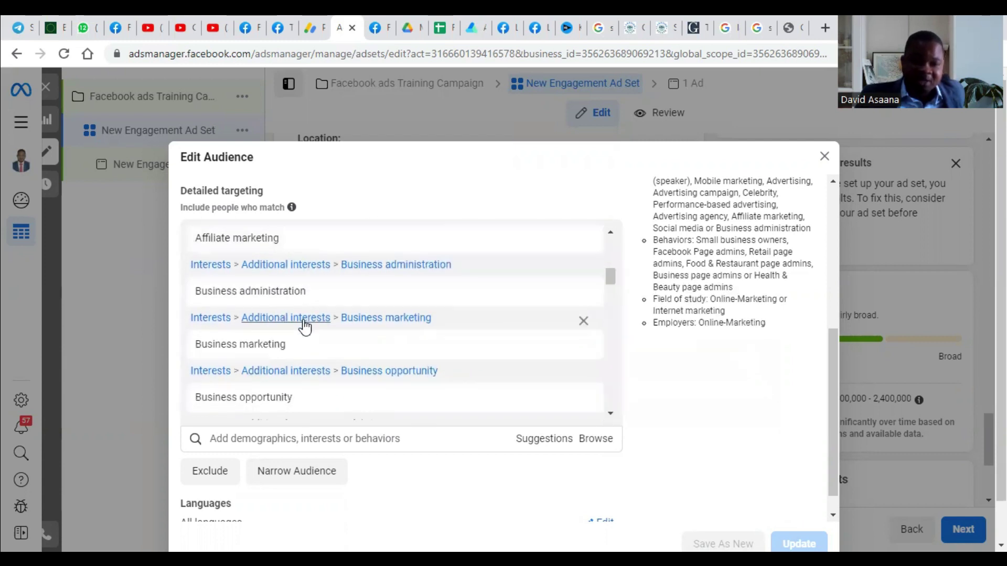
scroll(282, 355, down, 1)
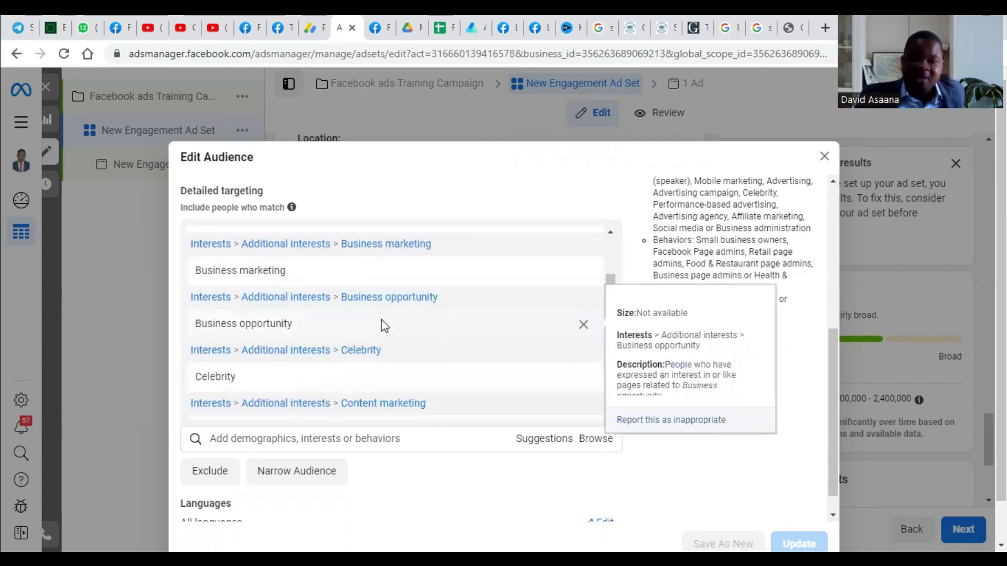
scroll(432, 334, down, 1)
scroll(433, 335, up, 3)
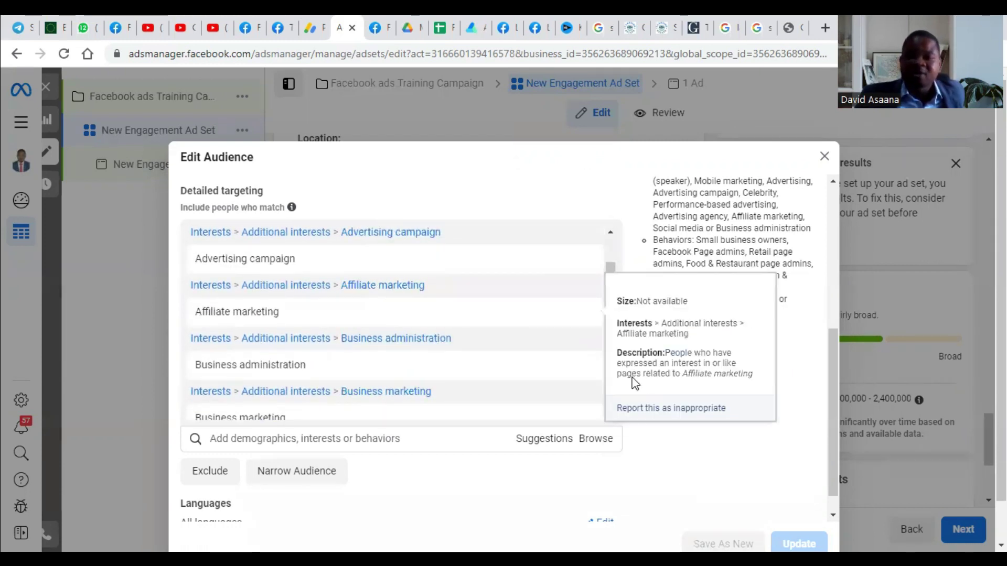
scroll(809, 353, down, 1)
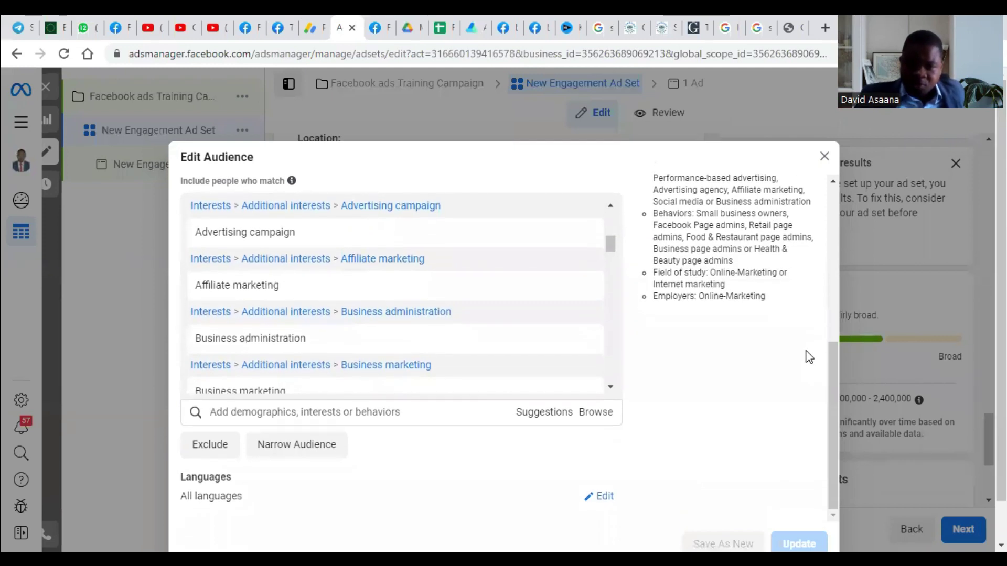
- Search the detailed targeting options for "marketing", browse the suggested interests, employers and job titles, and clear the search
click(375, 414)
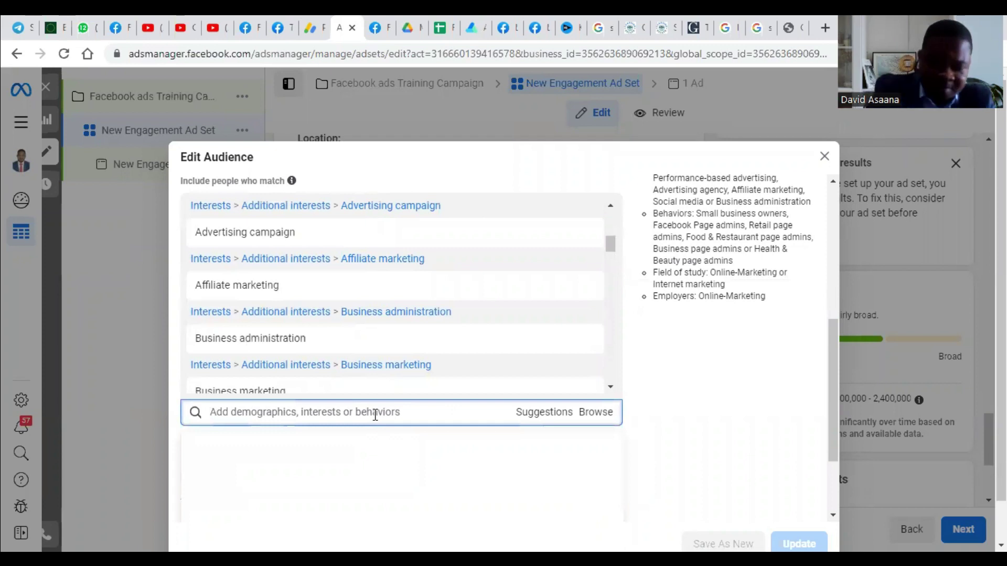
text(marketing)
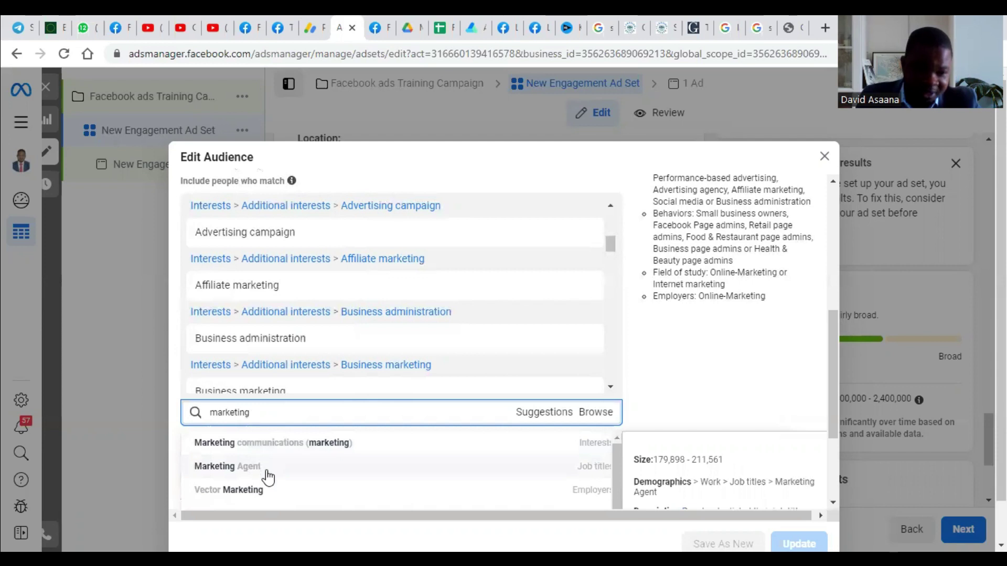
scroll(264, 500, down, 1)
scroll(265, 499, down, 1)
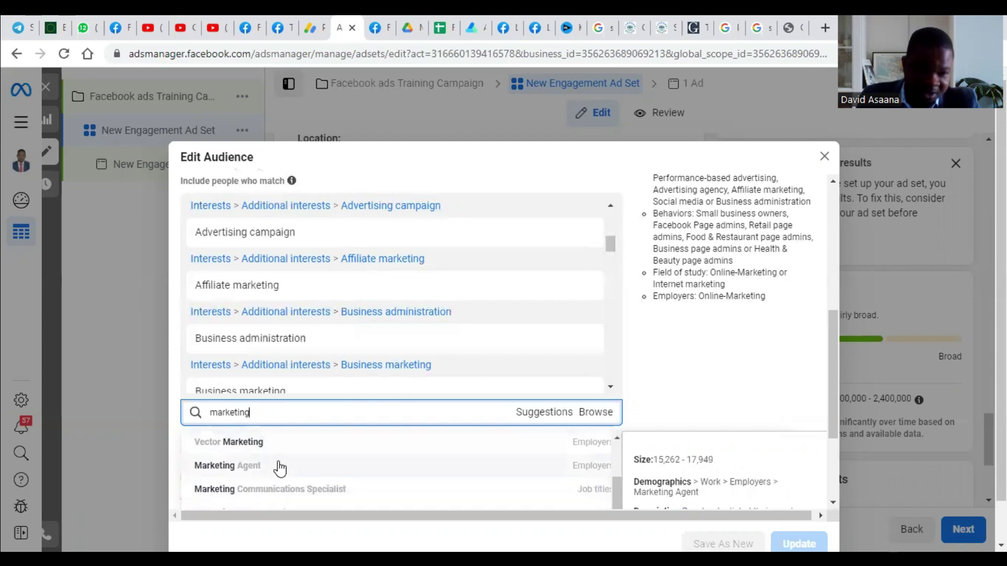
scroll(342, 479, down, 2)
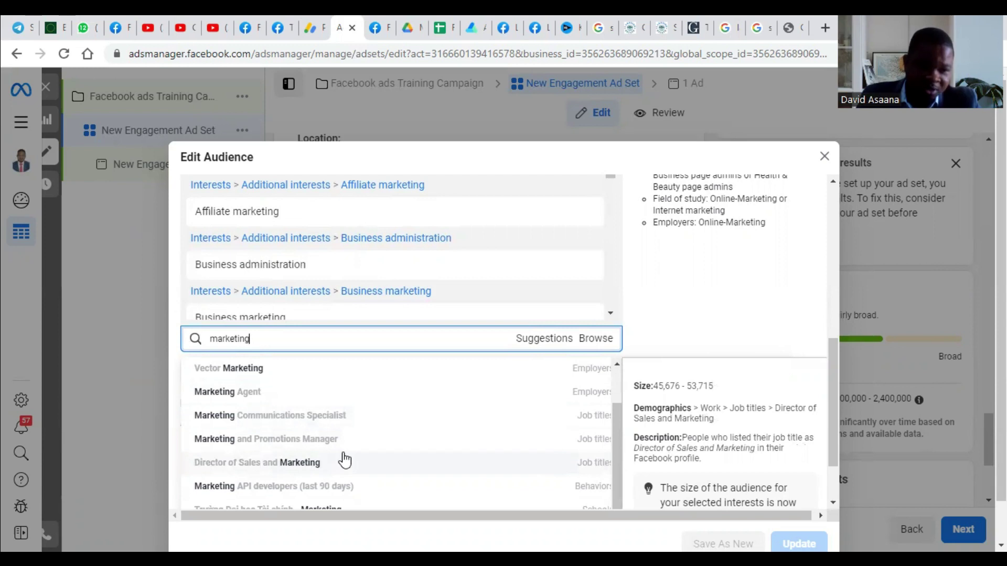
click(288, 341)
double_click(284, 340)
key(BackSpace)
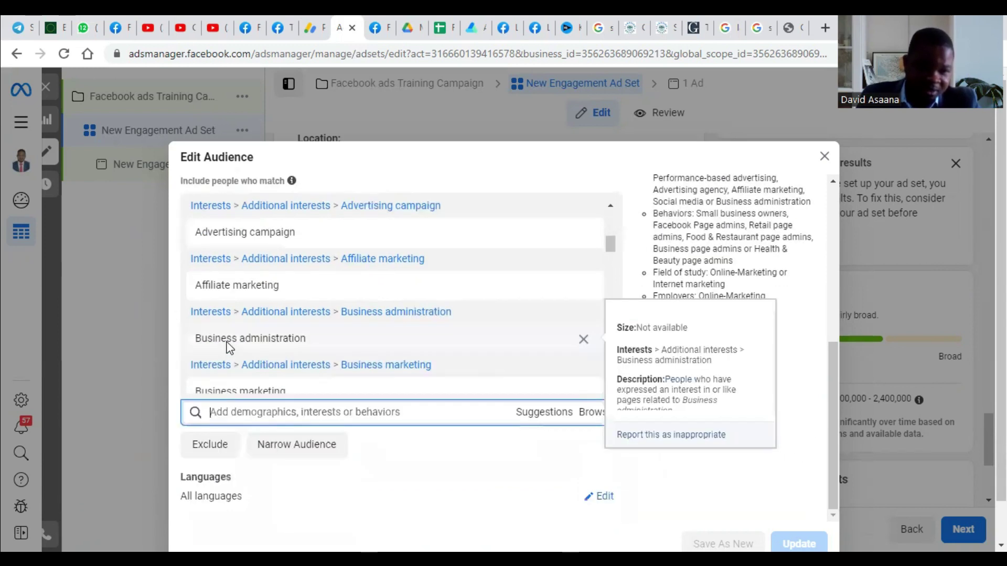
scroll(287, 447, down, 1)
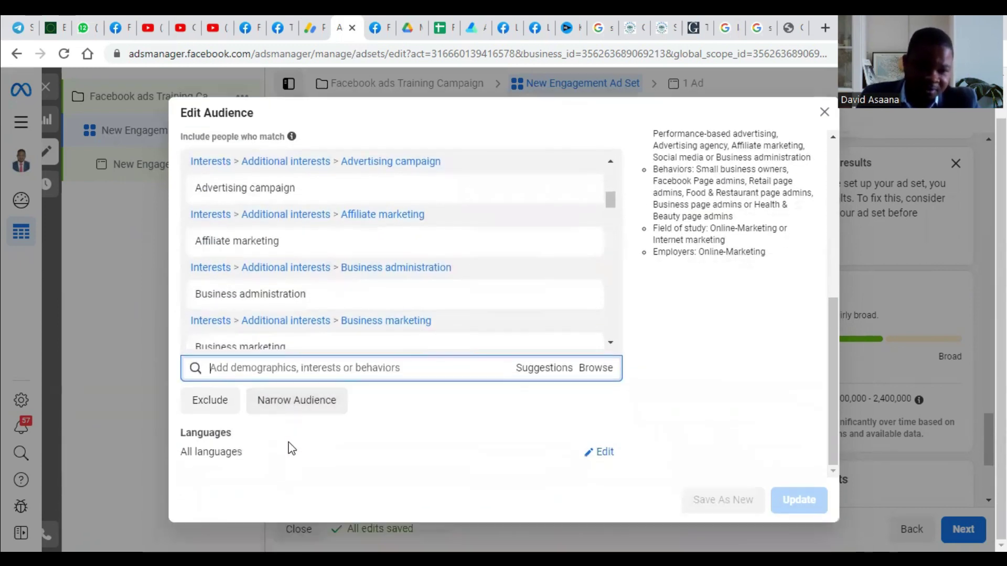
right_click(291, 368)
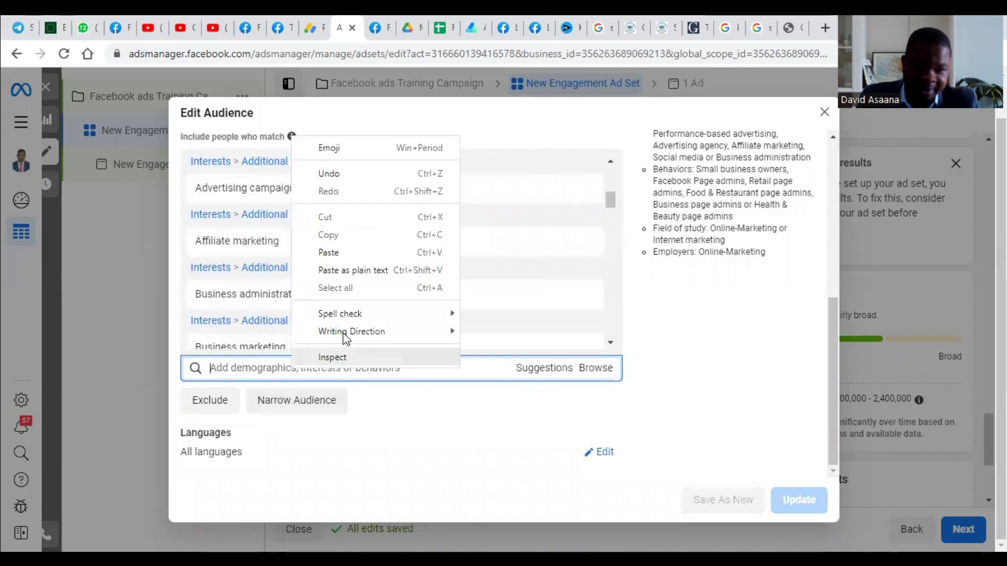
click(352, 249)
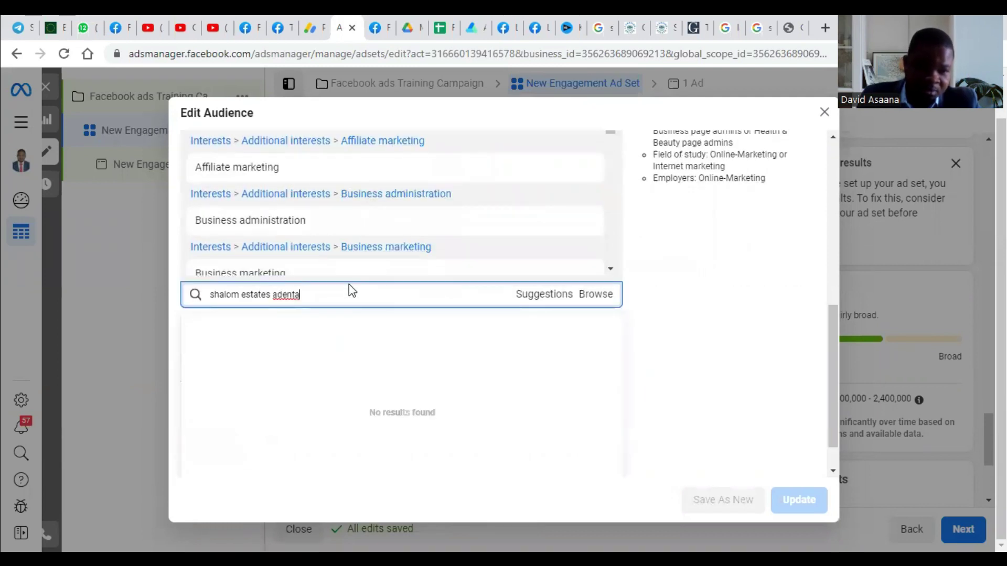
key(BackSpace)
key(BackSpace)
key(BackSpace)
key(BackSpace)
key(BackSpace)
key(BackSpace)
key(BackSpace)
key(BackSpace)
key(BackSpace)
key(BackSpace)
key(BackSpace)
key(BackSpace)
key(BackSpace)
key(BackSpace)
key(BackSpace)
key(BackSpace)
key(BackSpace)
key(BackSpace)
key(BackSpace)
key(BackSpace)
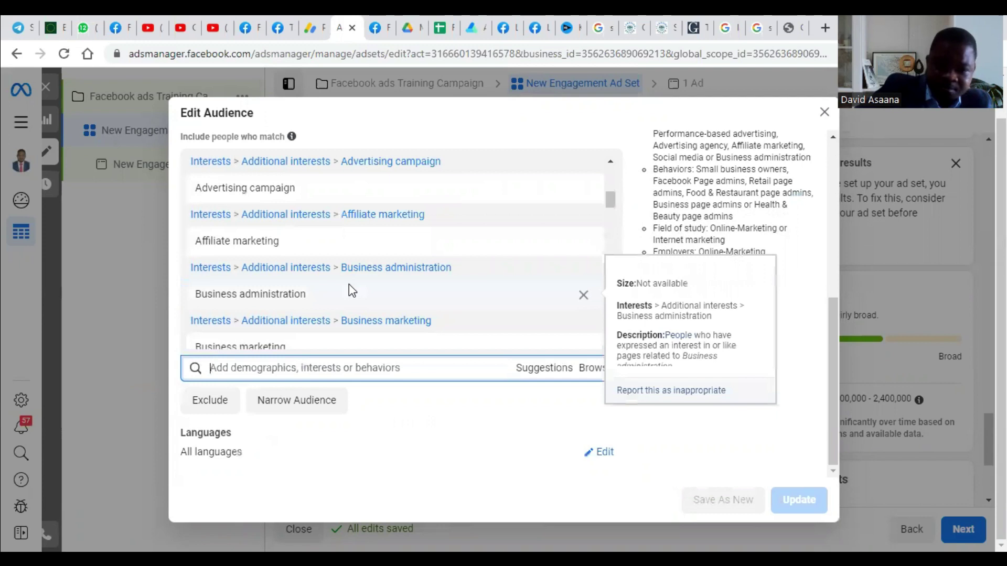
- Search detailed targeting for "marketing", copy the search term, and add the job title Marketing Agent to the audience
text(marketing)
double_click(262, 294)
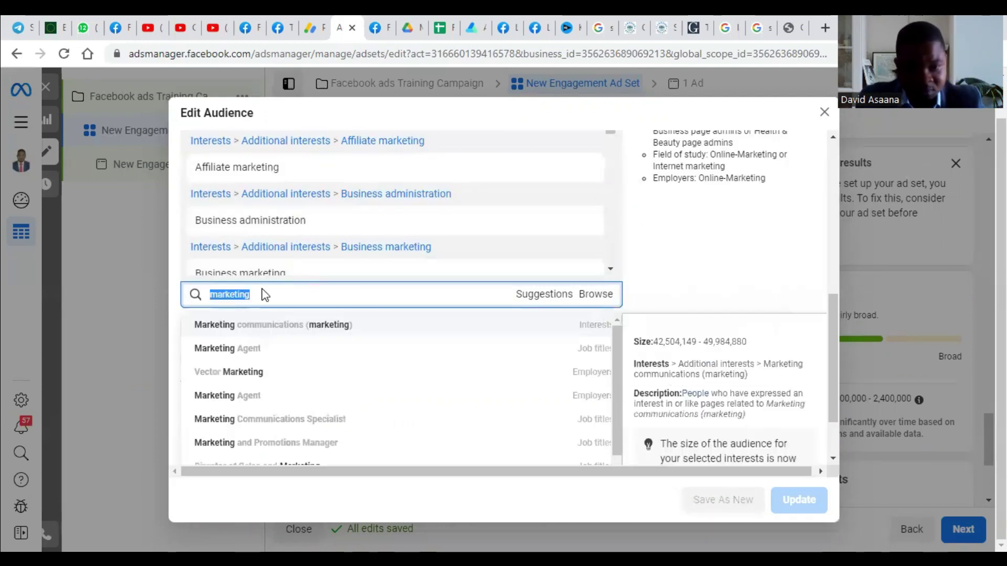
right_click(234, 295)
click(322, 85)
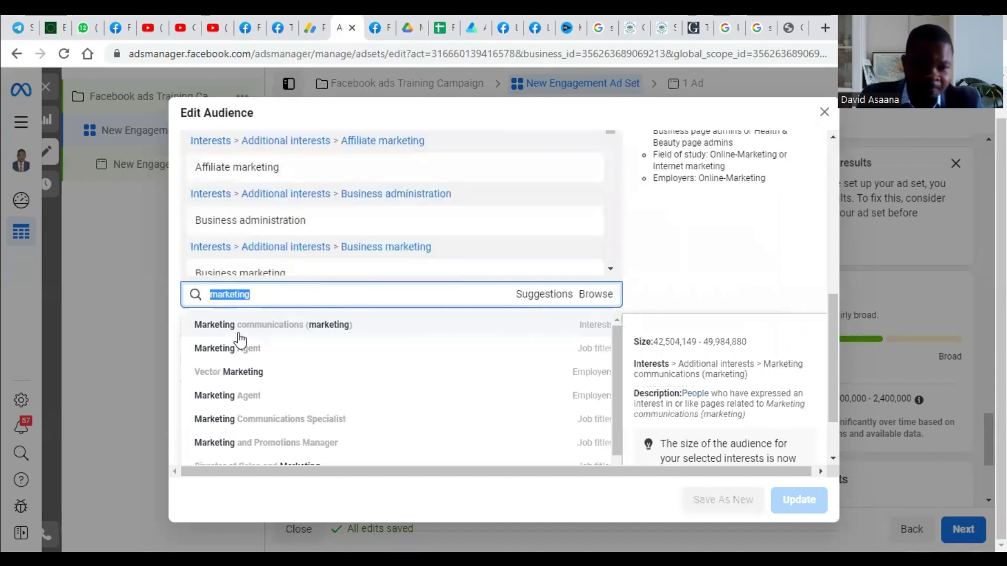
click(274, 293)
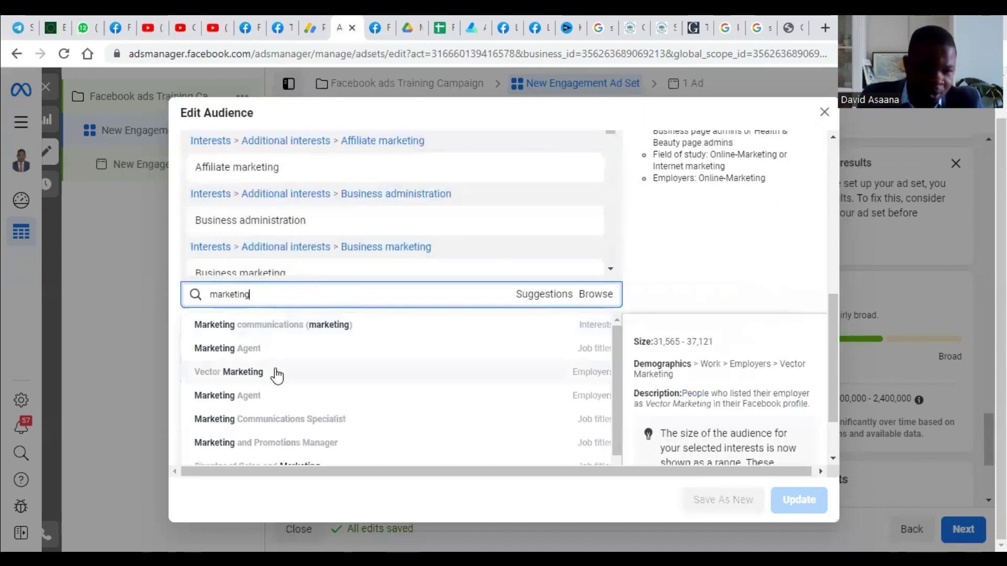
click(278, 349)
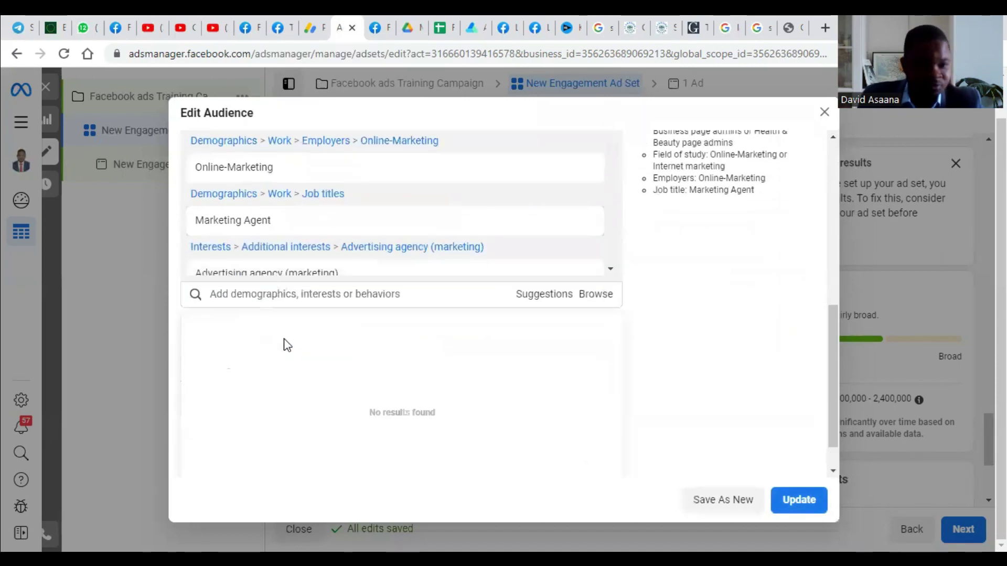
- Search detailed targeting for the copied term "marketing" and add the job title Director of Sales and Marketing to the audience
right_click(294, 293)
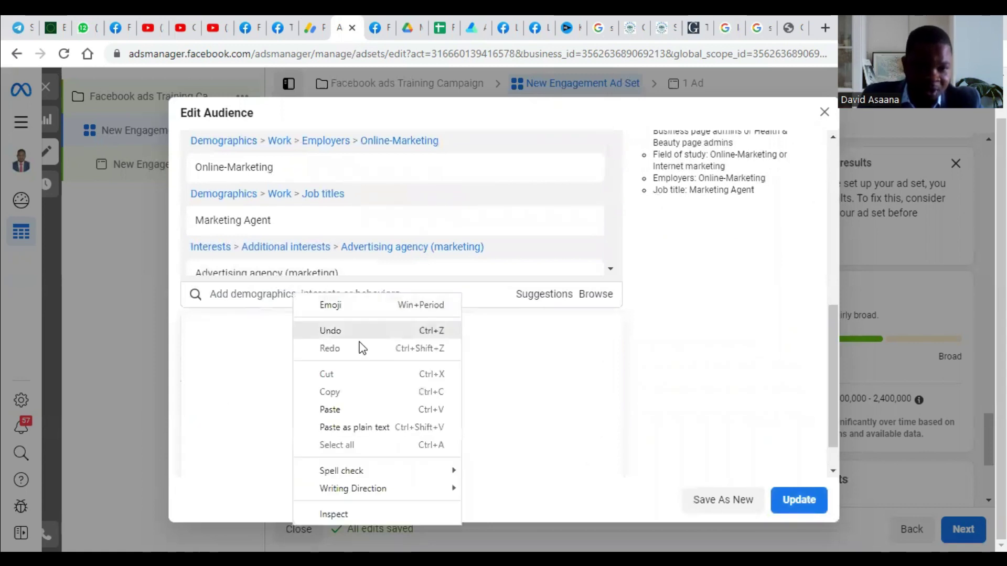
click(359, 408)
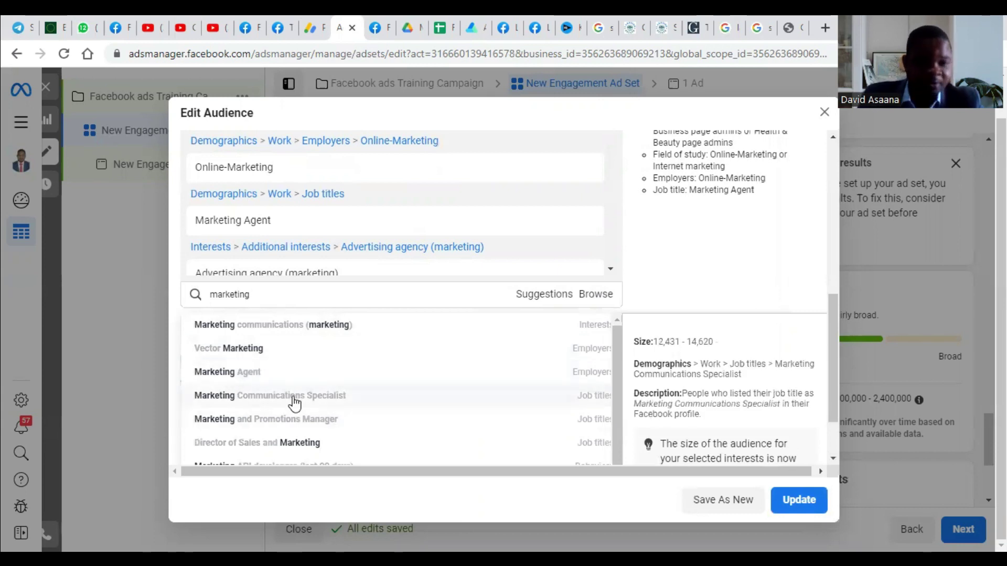
scroll(346, 425, down, 1)
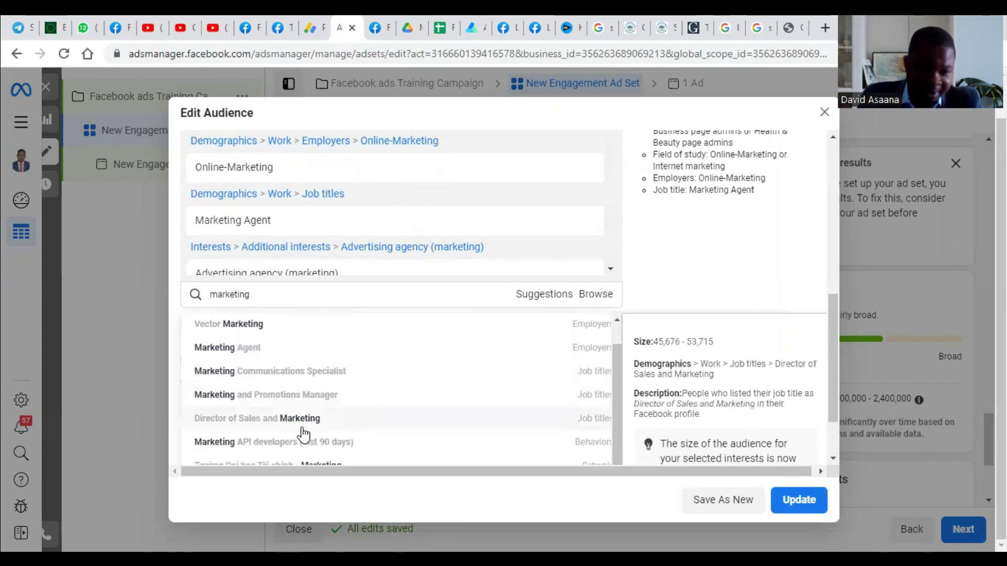
scroll(299, 435, down, 2)
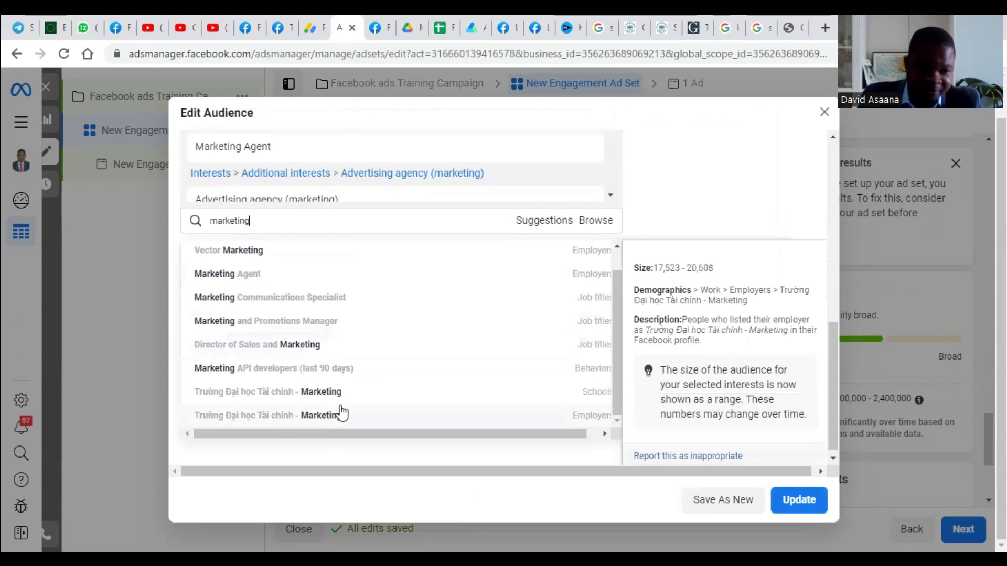
click(336, 351)
scroll(830, 362, down, 2)
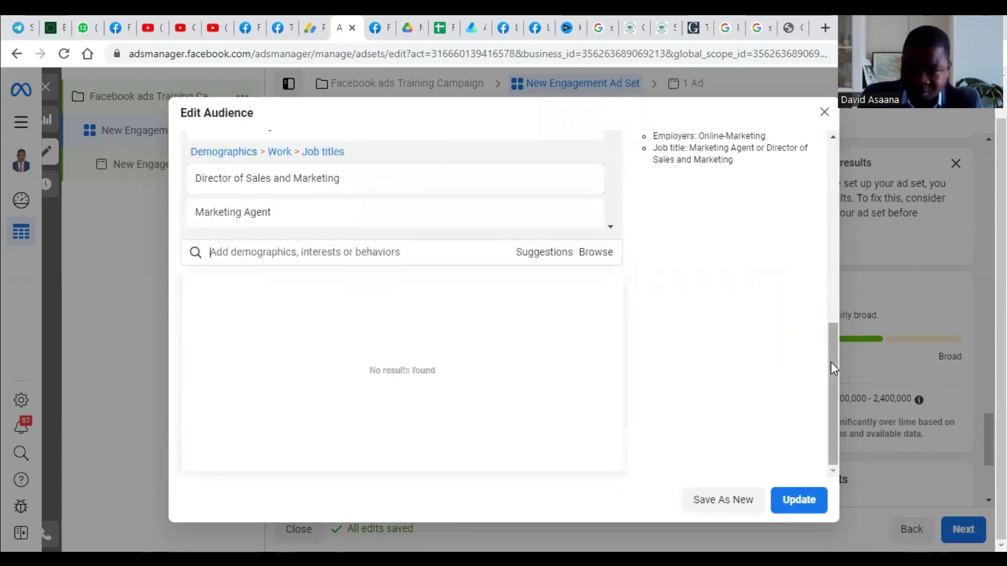
- Review the audience details summary and close the audience editor without updating the saved audience
click(778, 315)
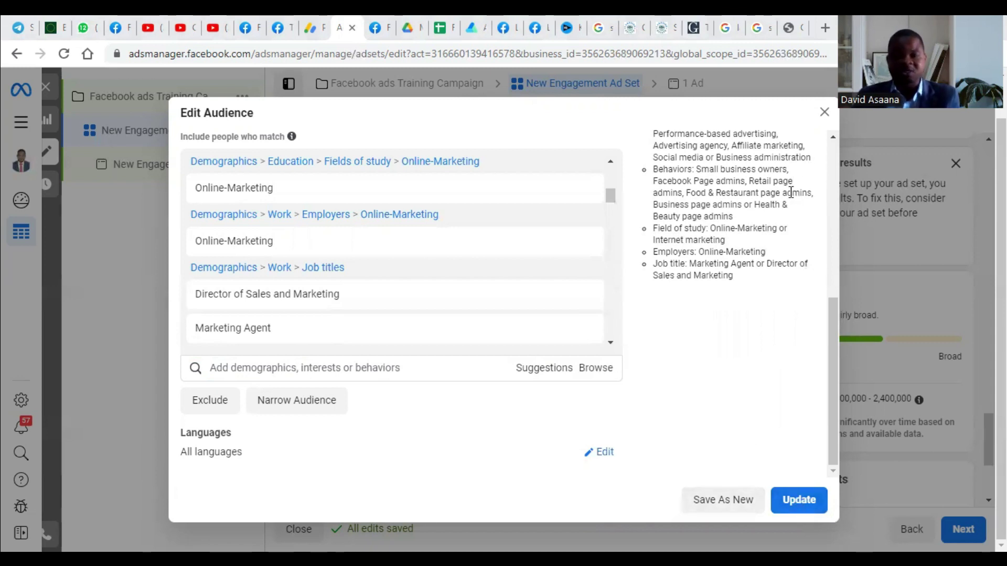
scroll(789, 194, up, 5)
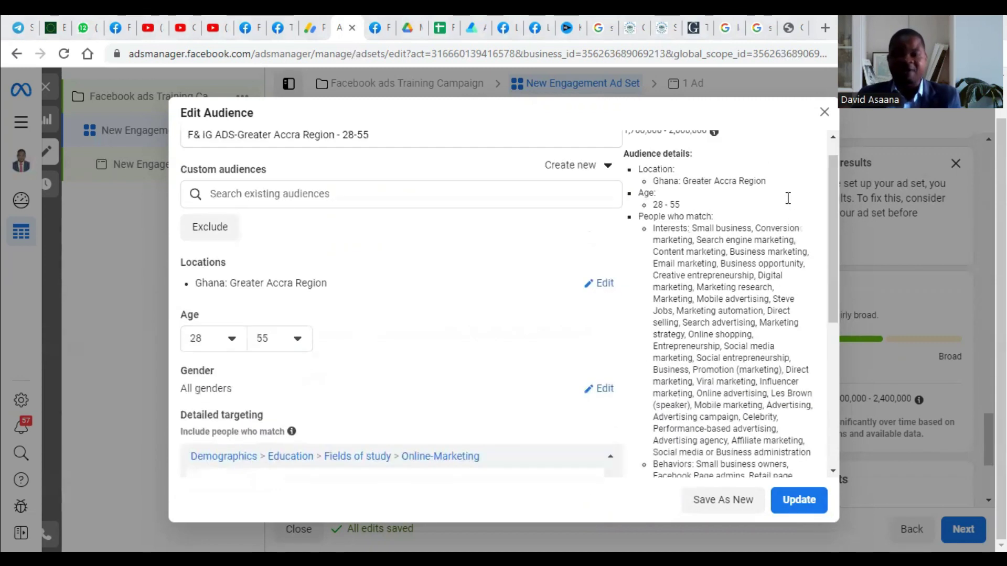
click(824, 114)
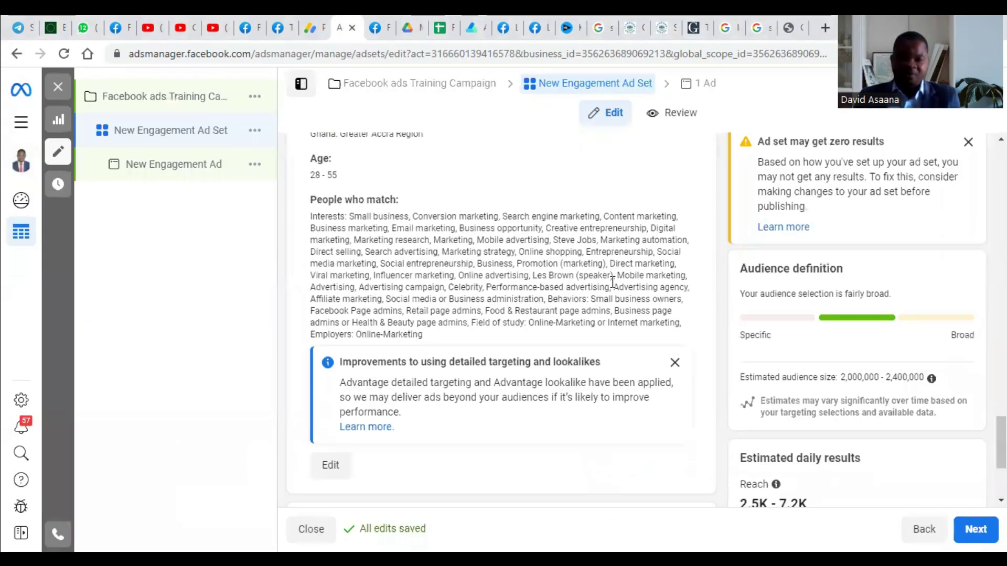
- Switch the ad set to manual placements, deselect the Audience network platform, and check the list of selected placements
scroll(616, 278, down, 3)
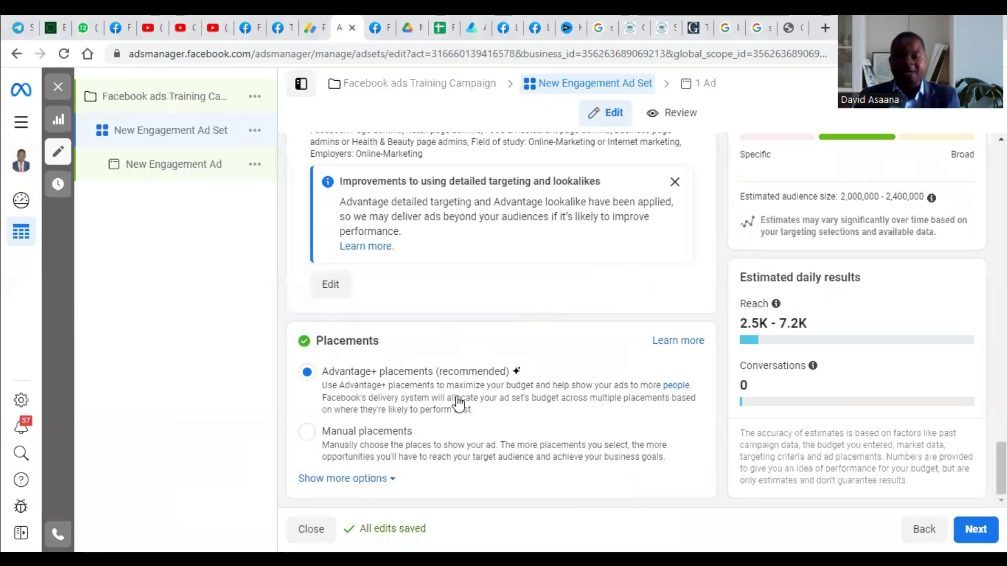
click(307, 432)
scroll(448, 215, down, 4)
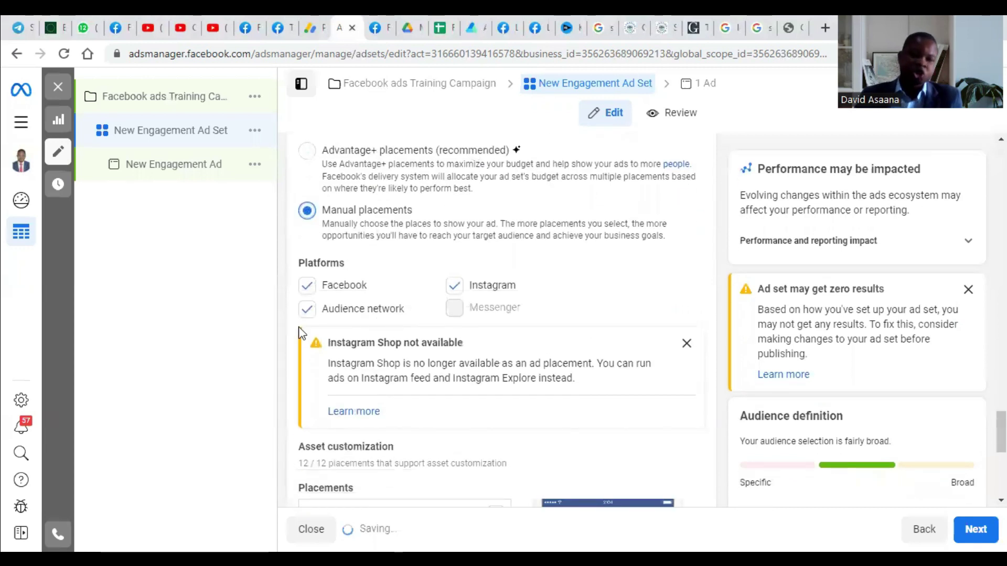
scroll(488, 315, up, 4)
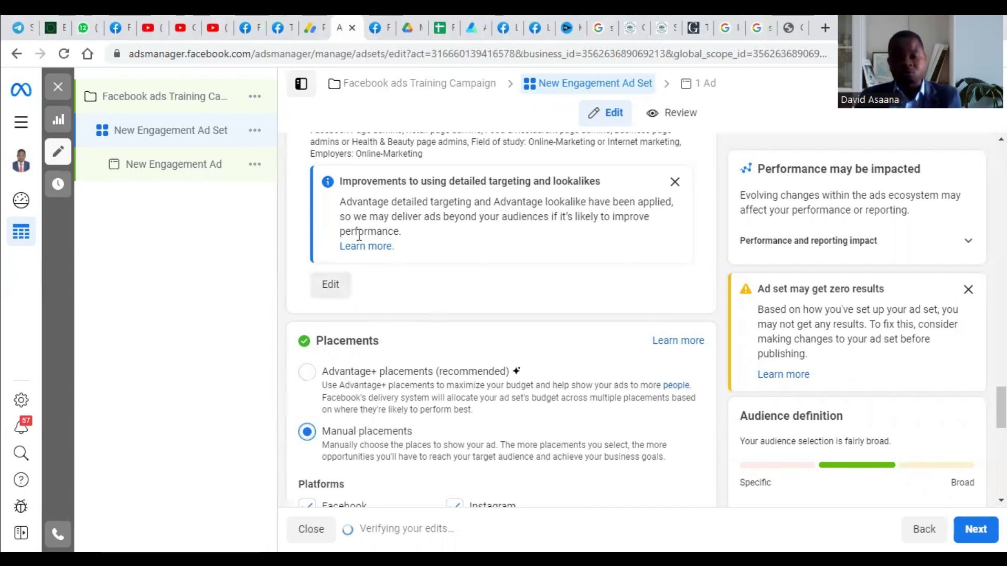
scroll(411, 299, down, 4)
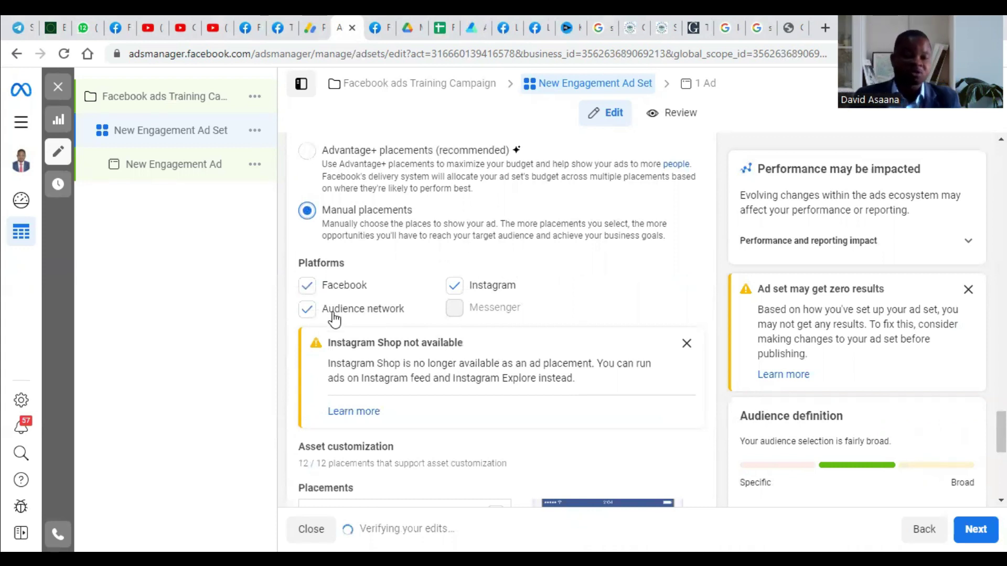
scroll(344, 344, up, 1)
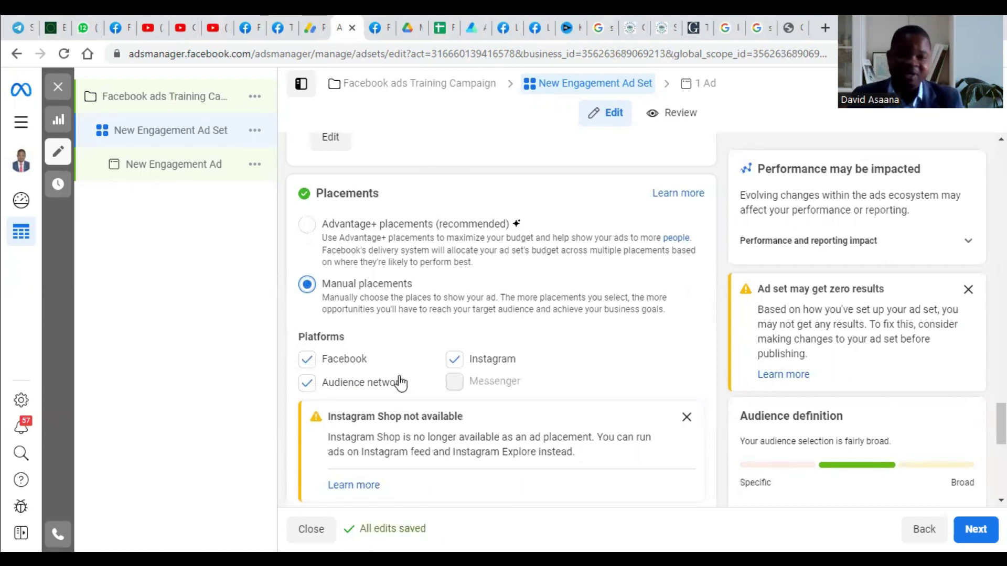
click(305, 386)
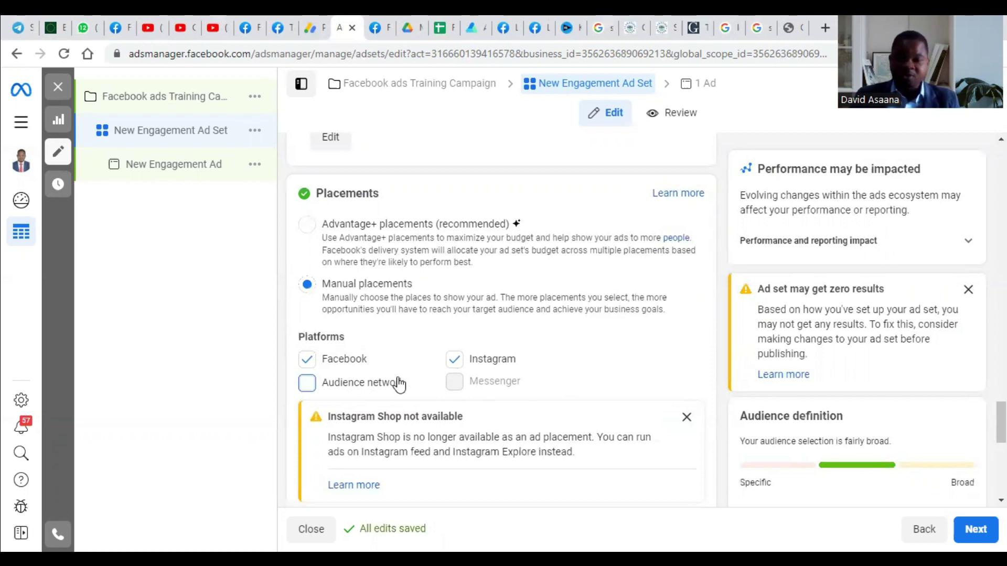
scroll(544, 373, down, 8)
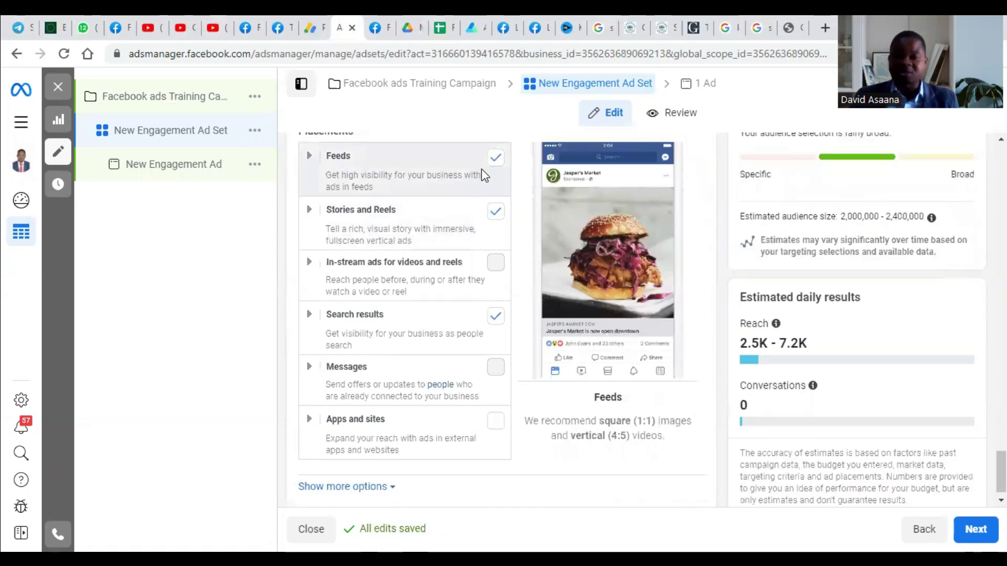
scroll(512, 160, up, 2)
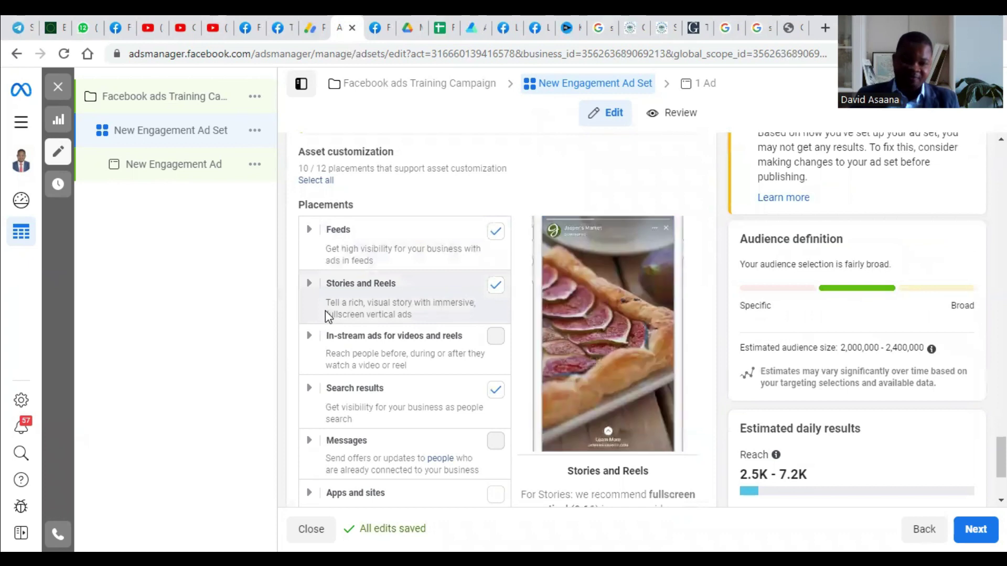
- Switch to the Facebook home feed and look through the posts for sponsored ads as examples of feed placement
click(116, 26)
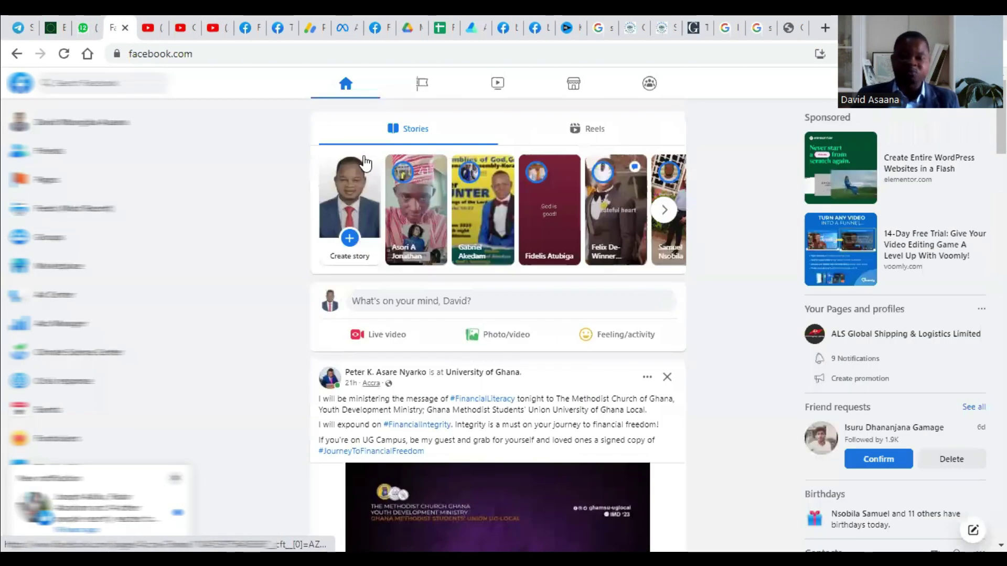
scroll(523, 198, down, 7)
scroll(570, 277, down, 7)
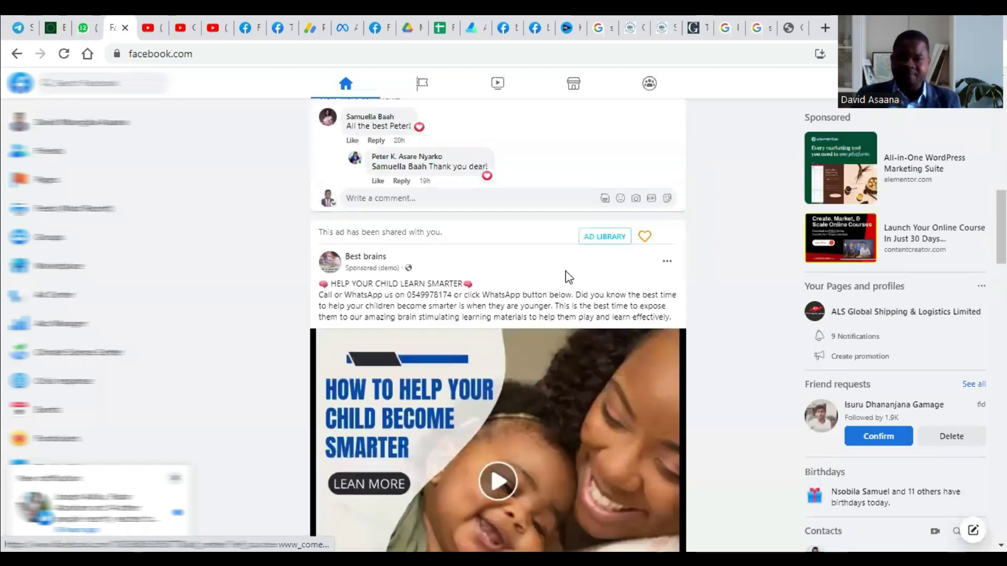
scroll(569, 277, down, 7)
scroll(571, 286, up, 2)
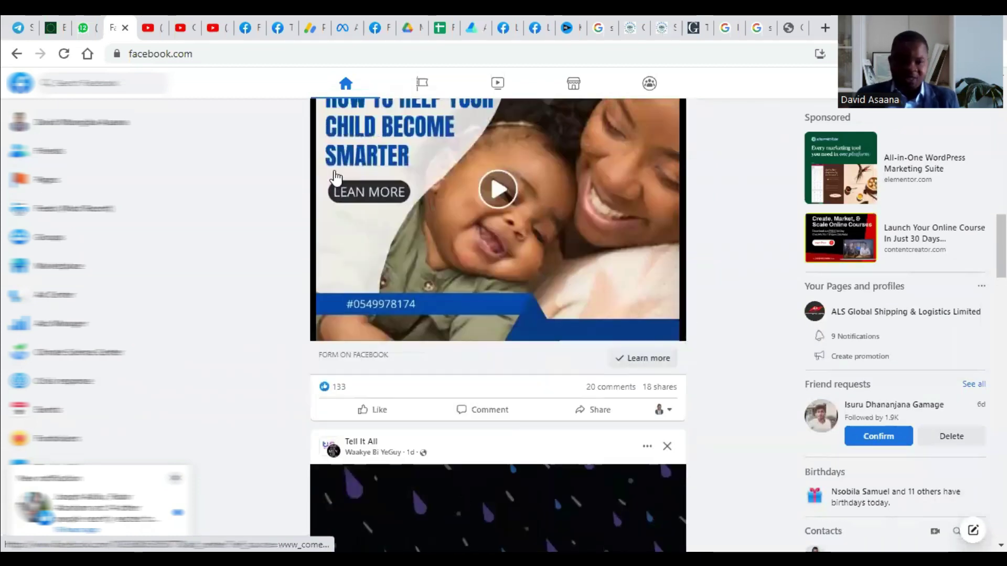
scroll(378, 236, up, 4)
scroll(423, 266, down, 16)
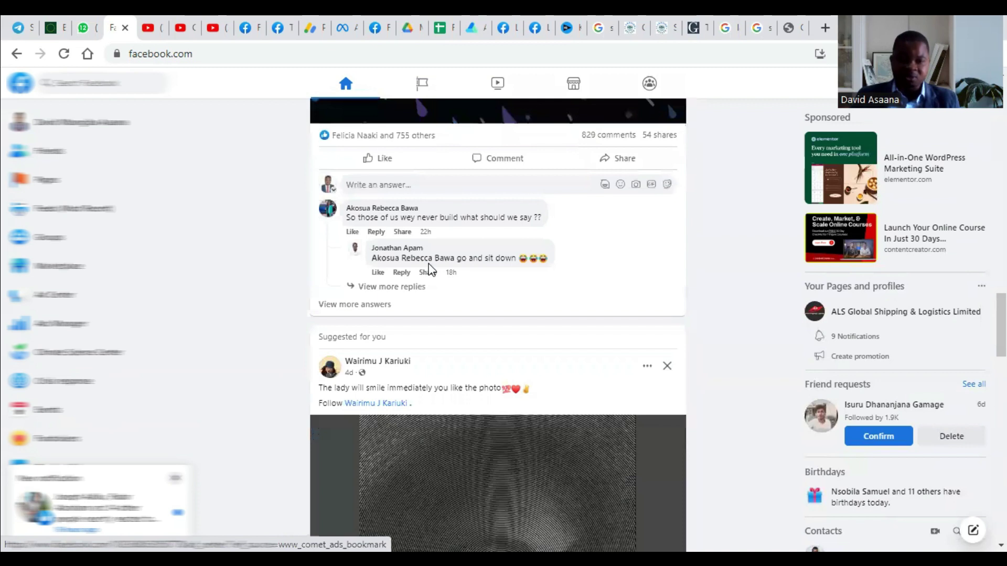
scroll(513, 288, down, 12)
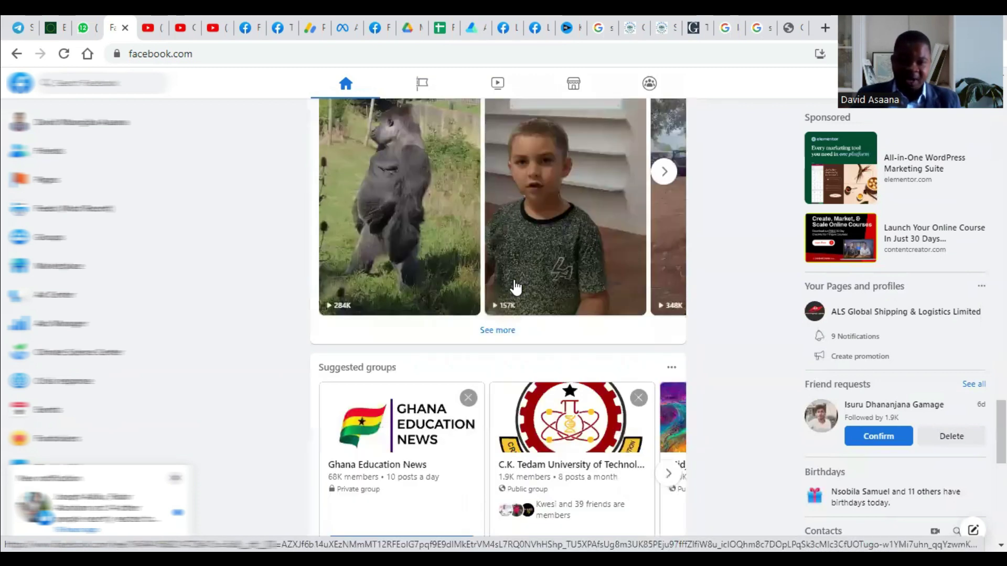
scroll(515, 287, down, 7)
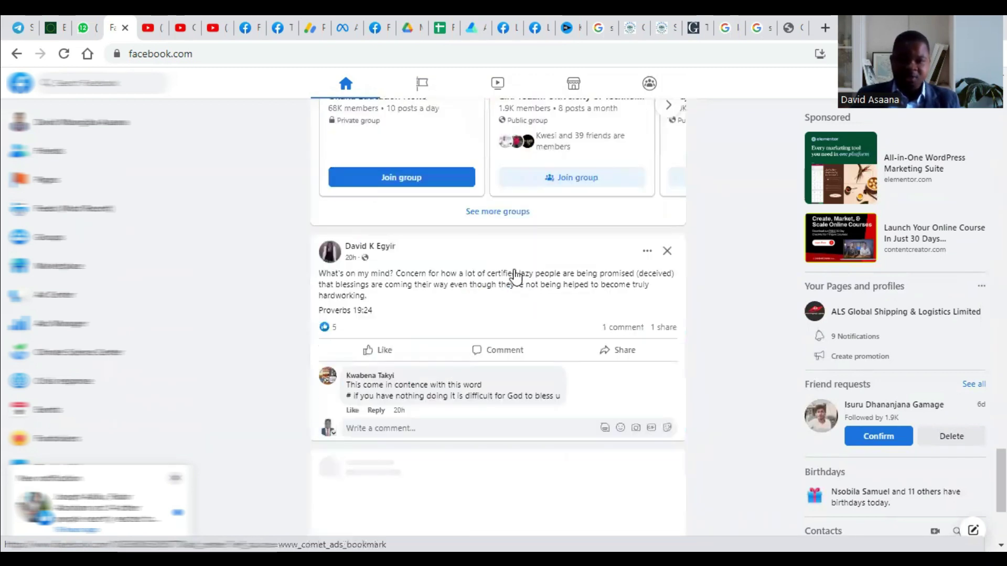
scroll(516, 275, down, 18)
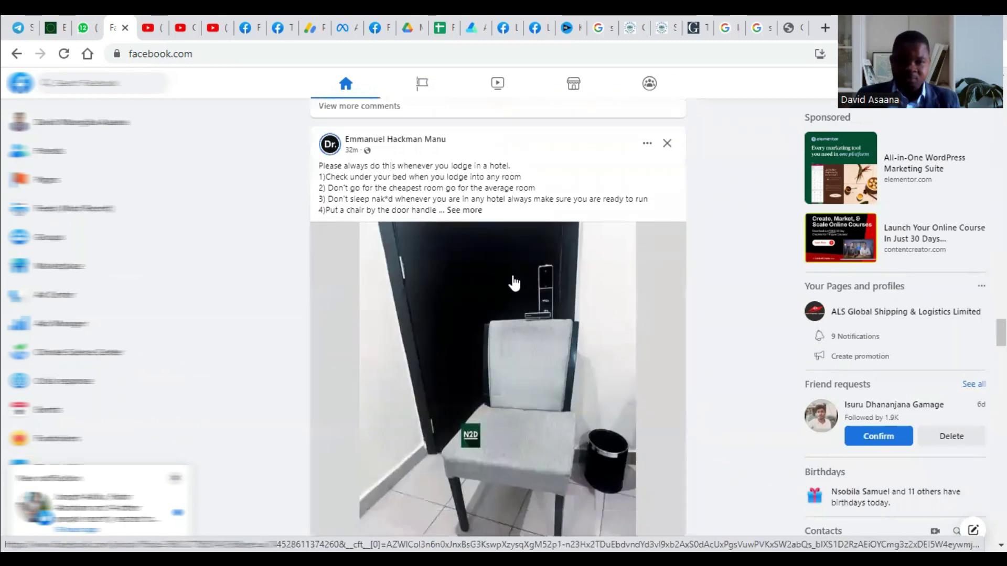
scroll(515, 288, down, 10)
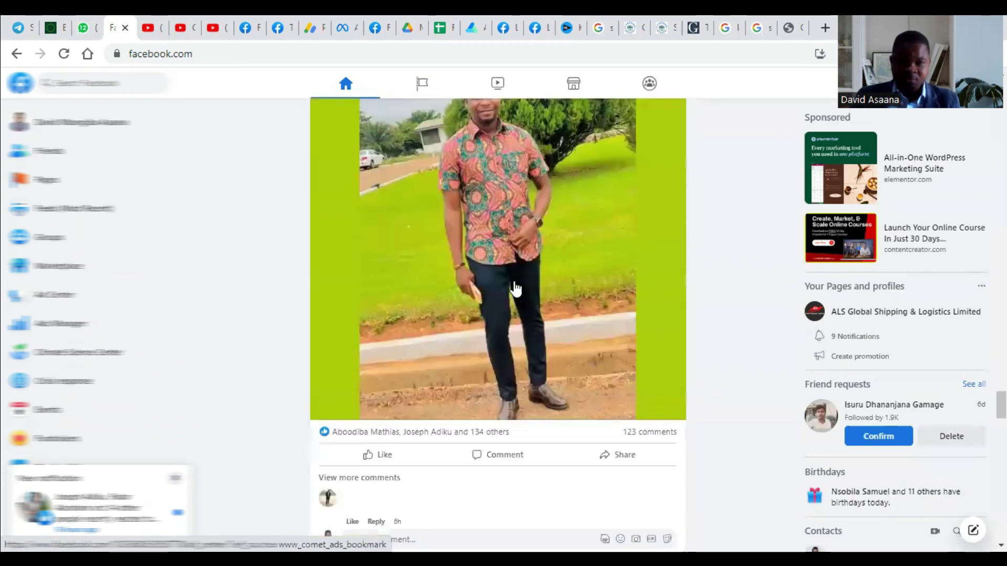
scroll(516, 288, down, 5)
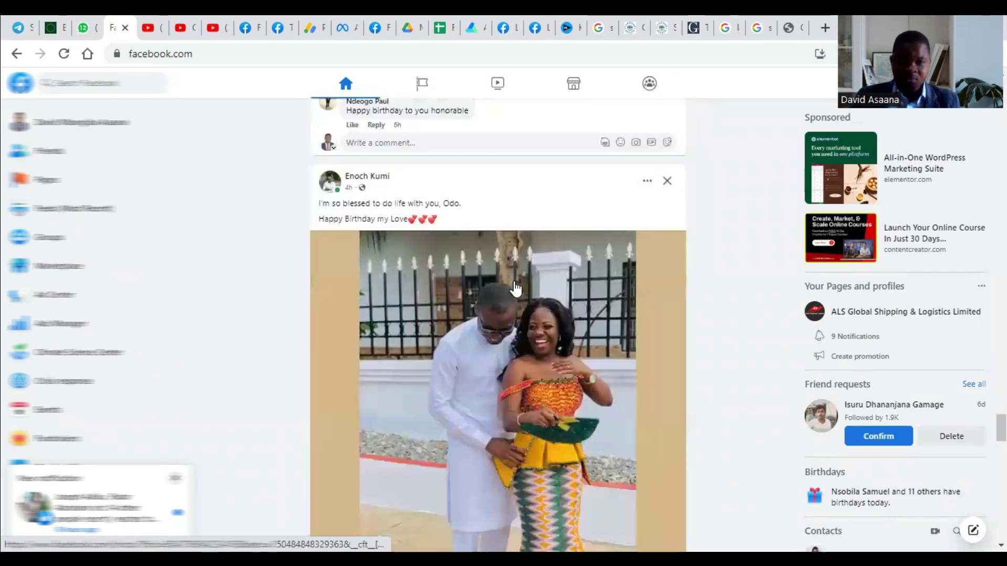
scroll(515, 287, down, 20)
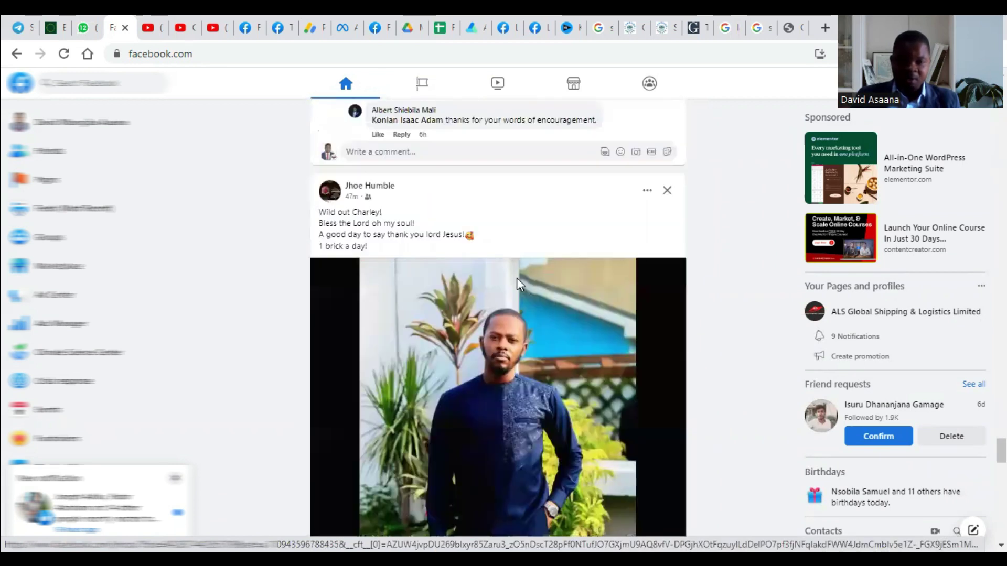
scroll(464, 287, down, 20)
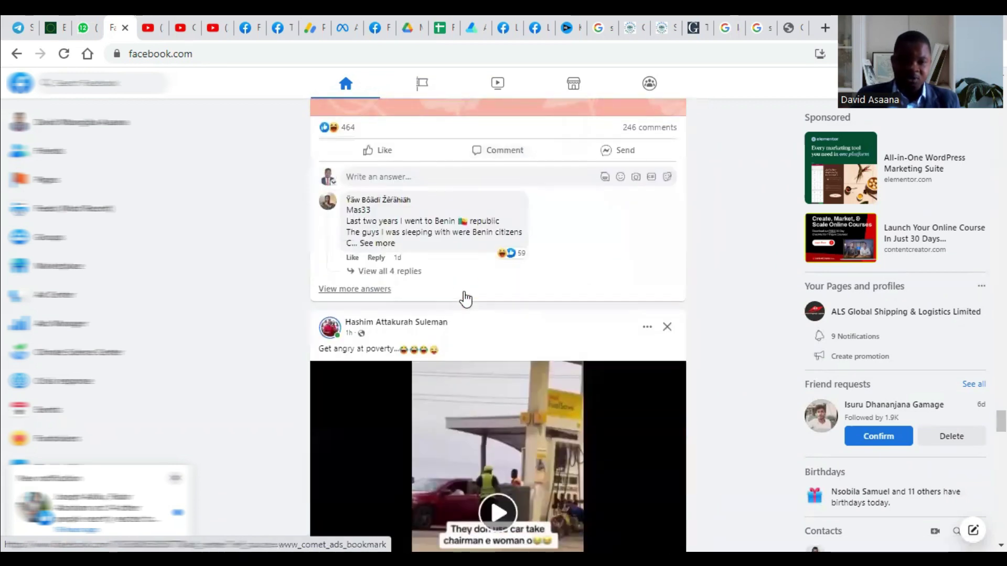
scroll(477, 291, down, 12)
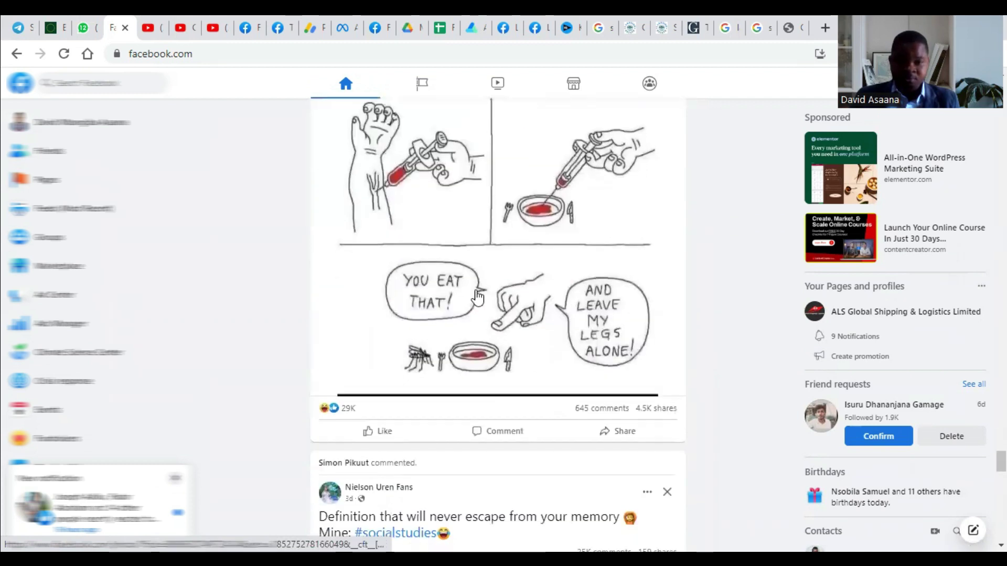
scroll(478, 299, down, 20)
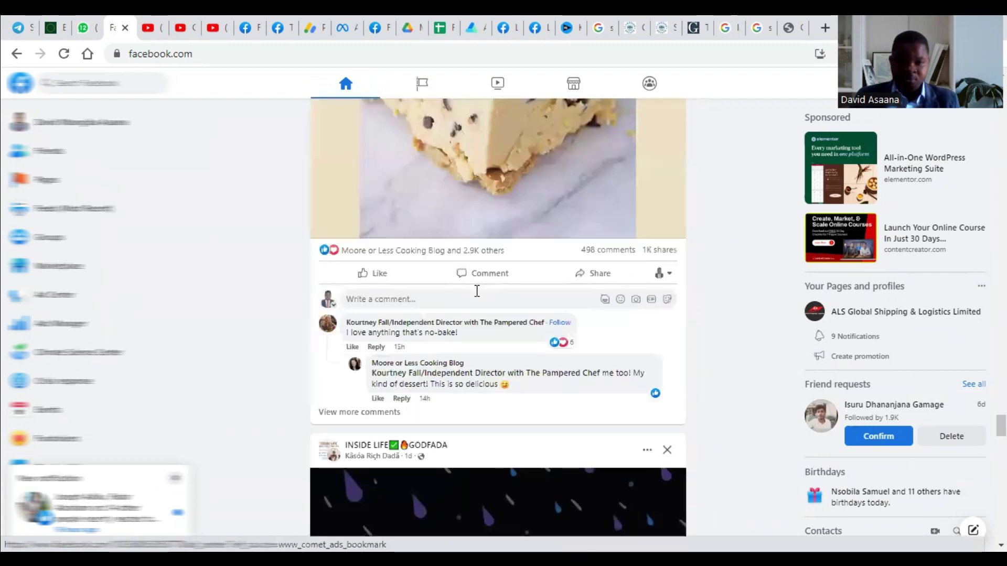
scroll(481, 295, down, 10)
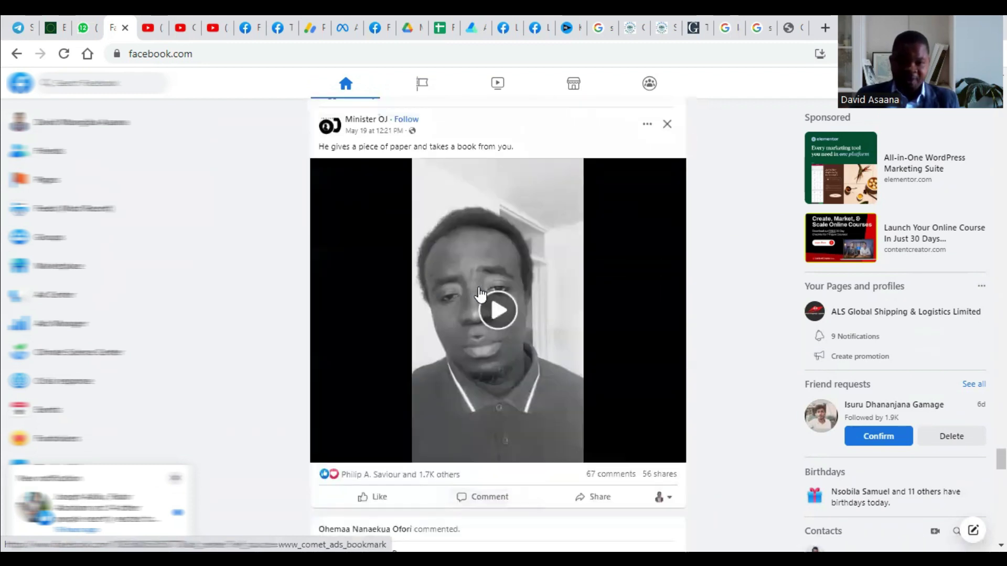
scroll(475, 296, down, 3)
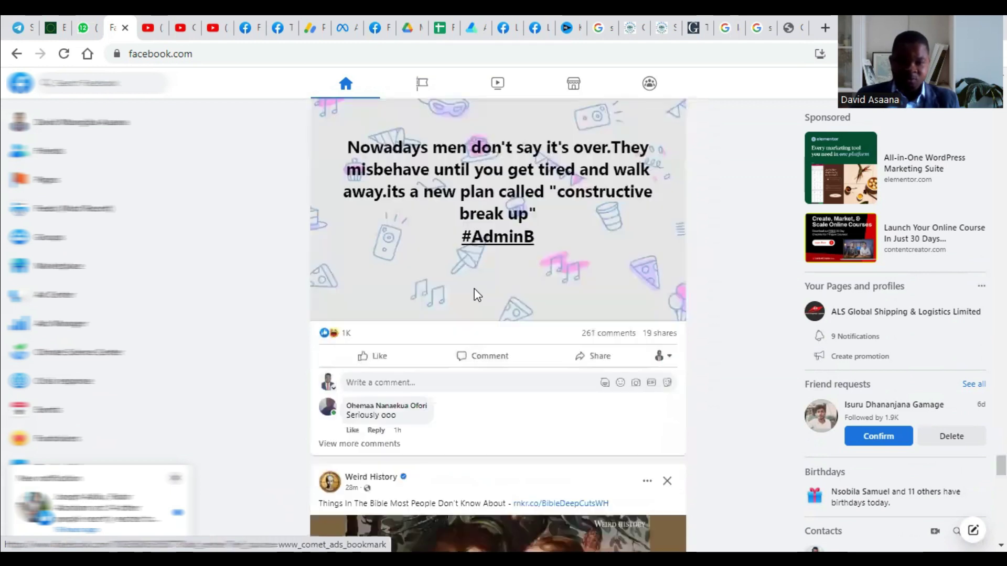
scroll(479, 293, down, 12)
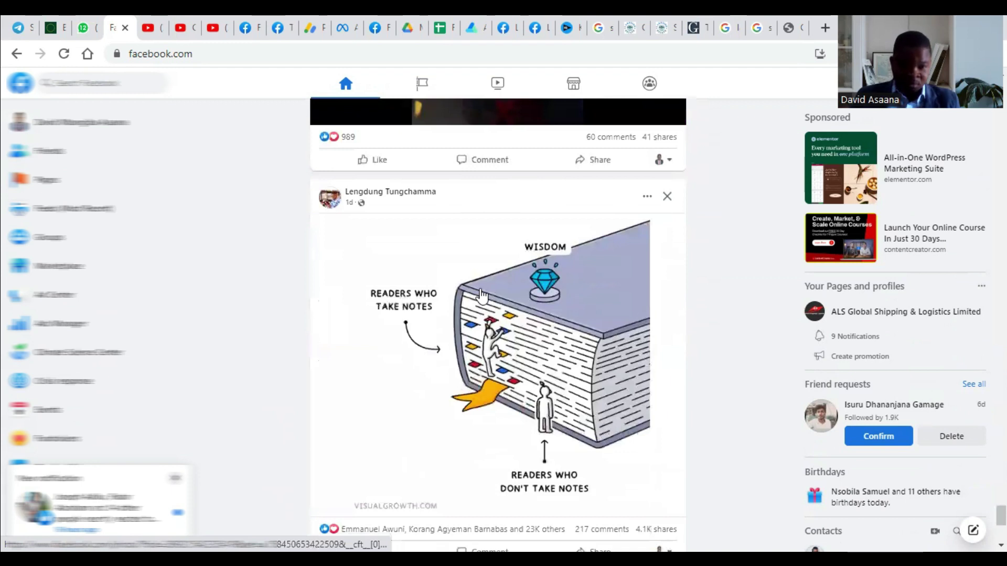
scroll(504, 290, down, 12)
scroll(493, 278, up, 4)
scroll(490, 271, down, 1)
scroll(491, 271, down, 3)
scroll(482, 262, up, 3)
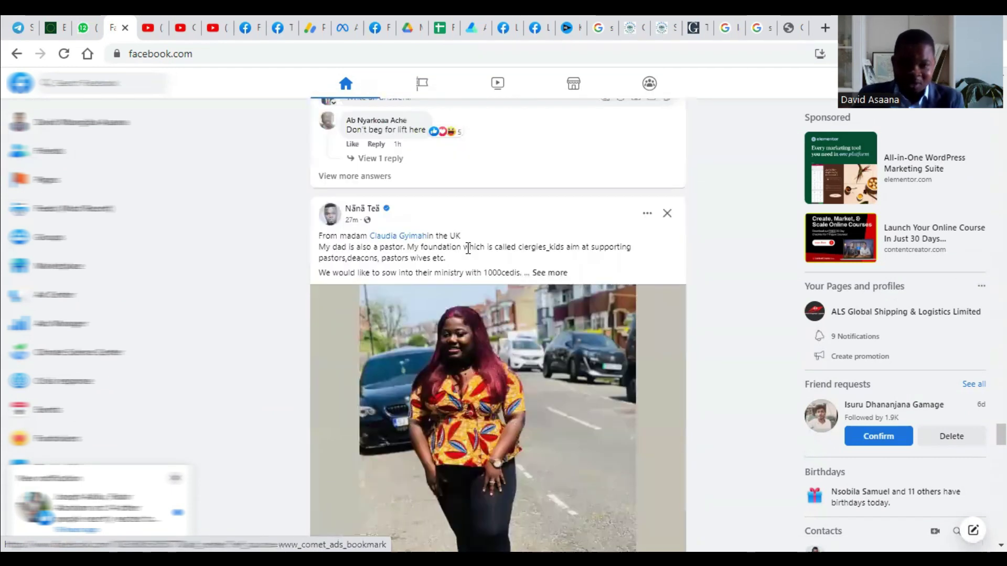
scroll(475, 257, down, 5)
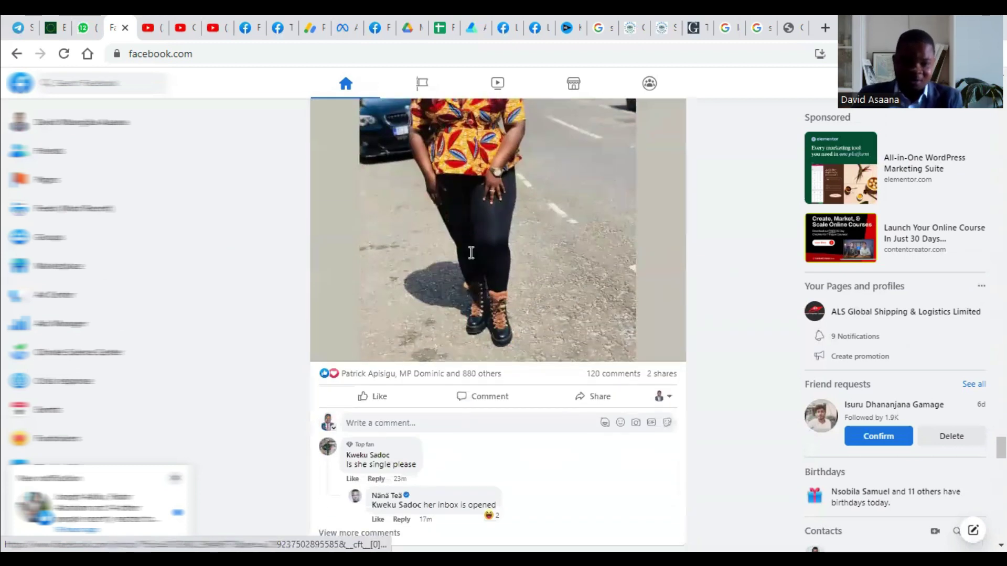
scroll(482, 278, down, 15)
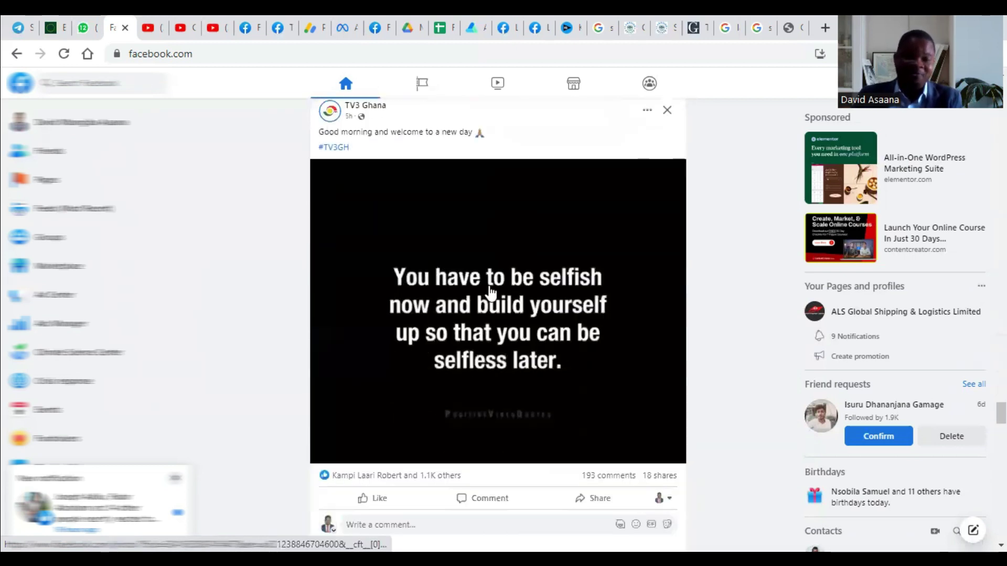
- Search further down the Facebook home feed for a sponsored post that illustrates how an in-feed ad appears
scroll(490, 289, down, 18)
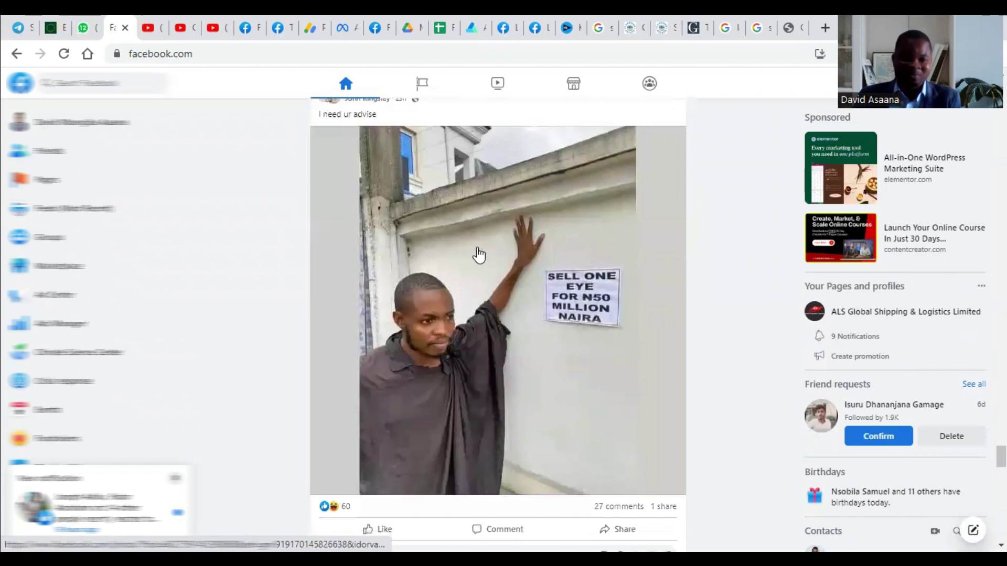
scroll(496, 281, down, 3)
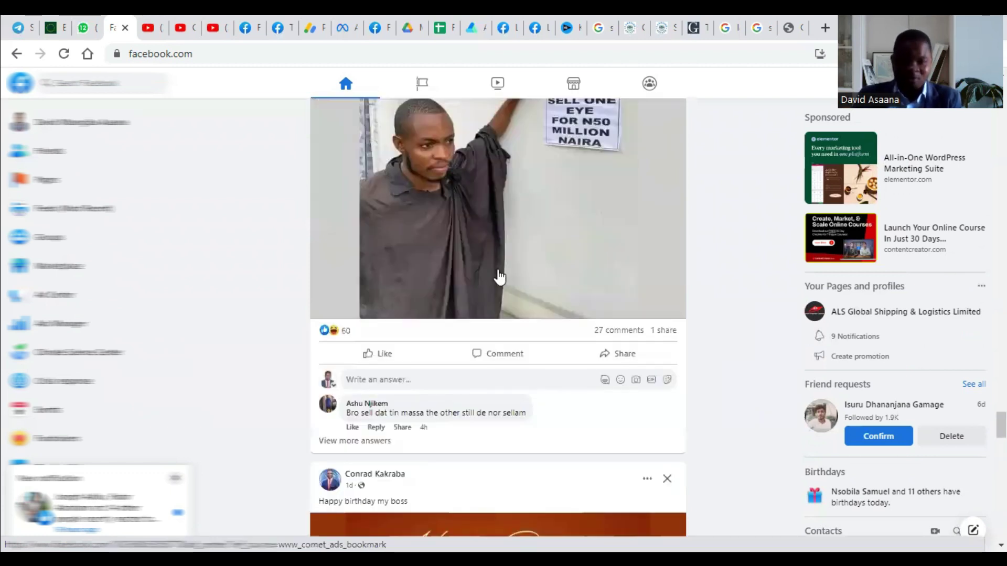
scroll(498, 276, down, 6)
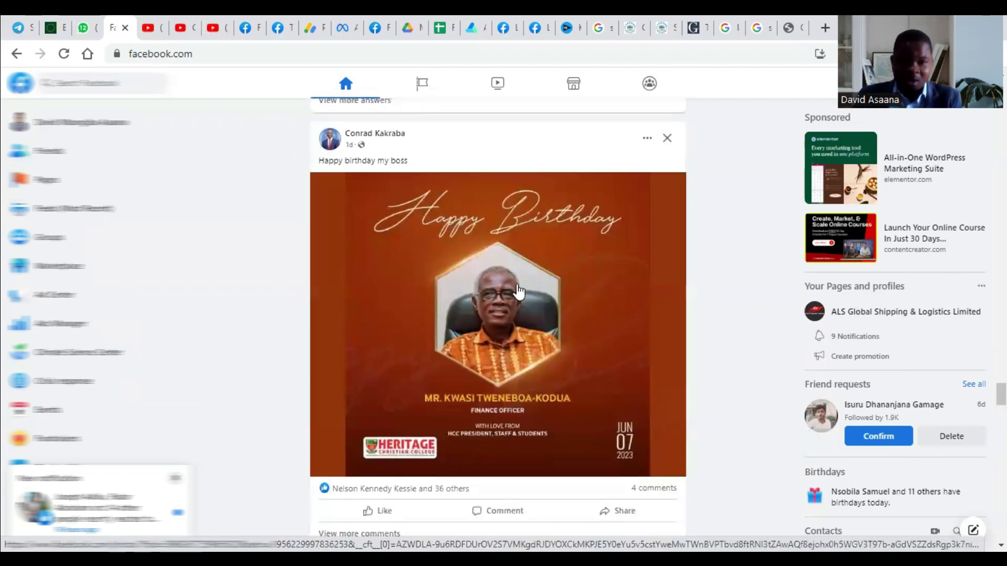
scroll(520, 293, down, 5)
scroll(522, 296, down, 15)
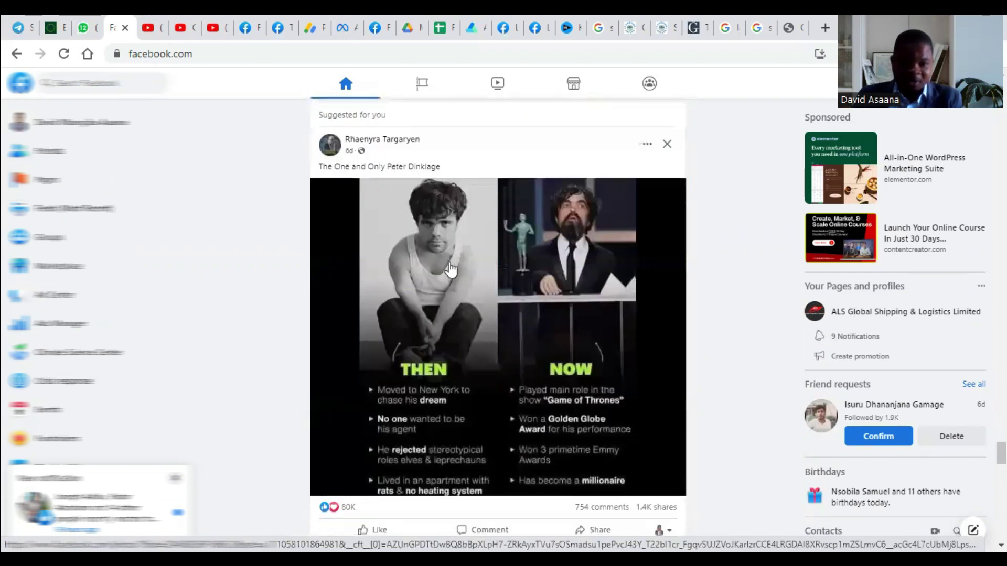
scroll(449, 261, down, 4)
scroll(451, 260, up, 4)
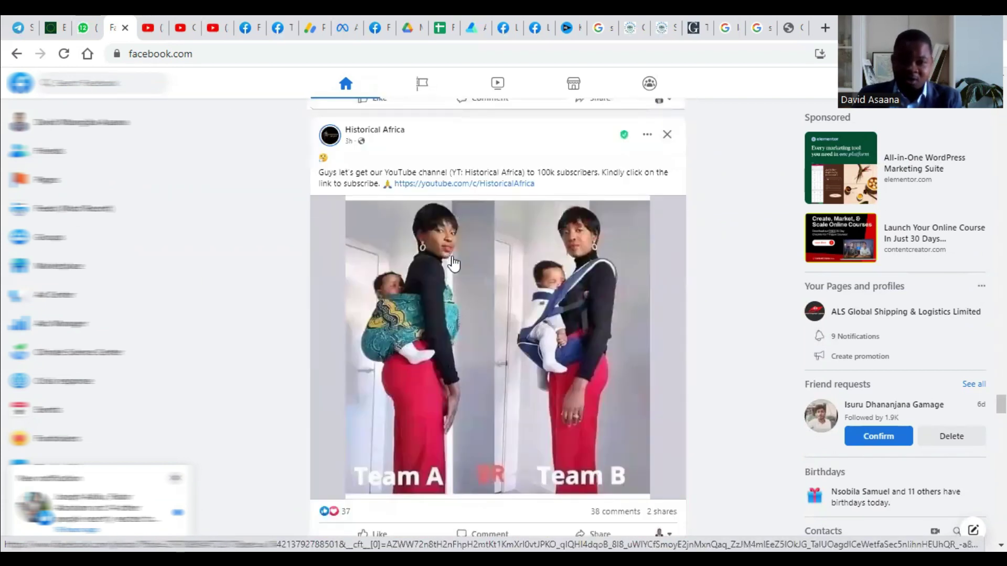
scroll(461, 257, down, 7)
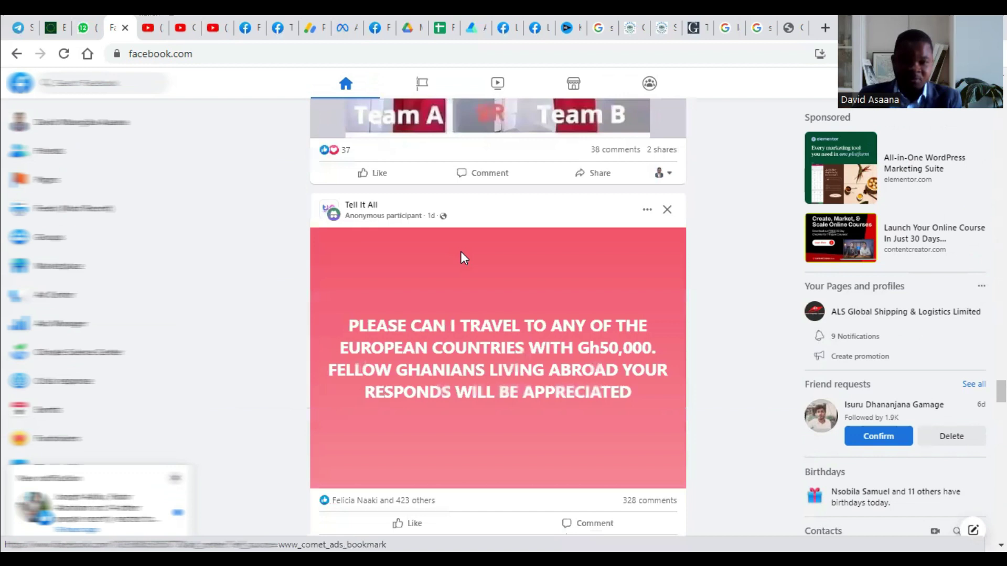
scroll(467, 262, down, 9)
scroll(333, 322, down, 20)
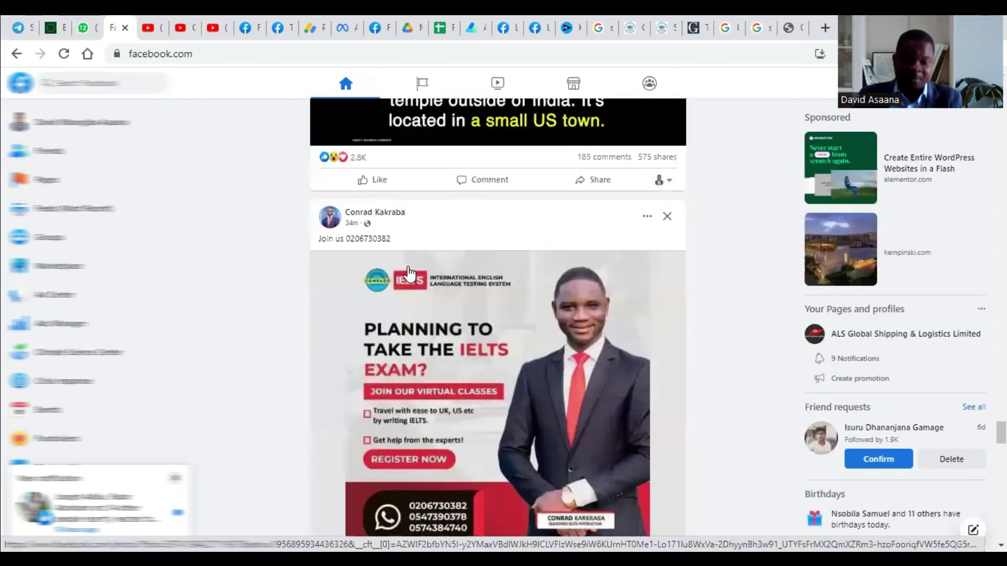
scroll(406, 271, down, 13)
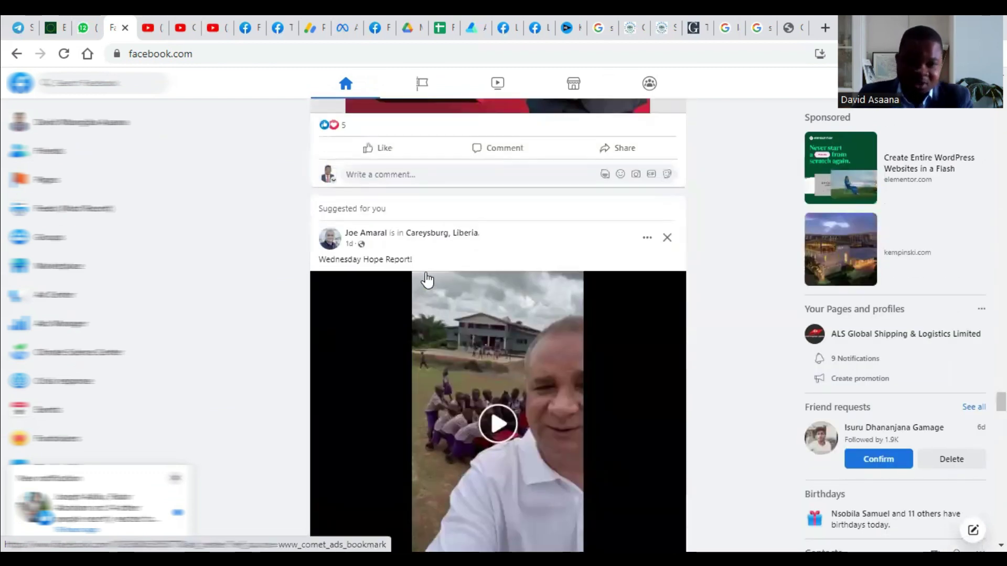
scroll(446, 257, down, 15)
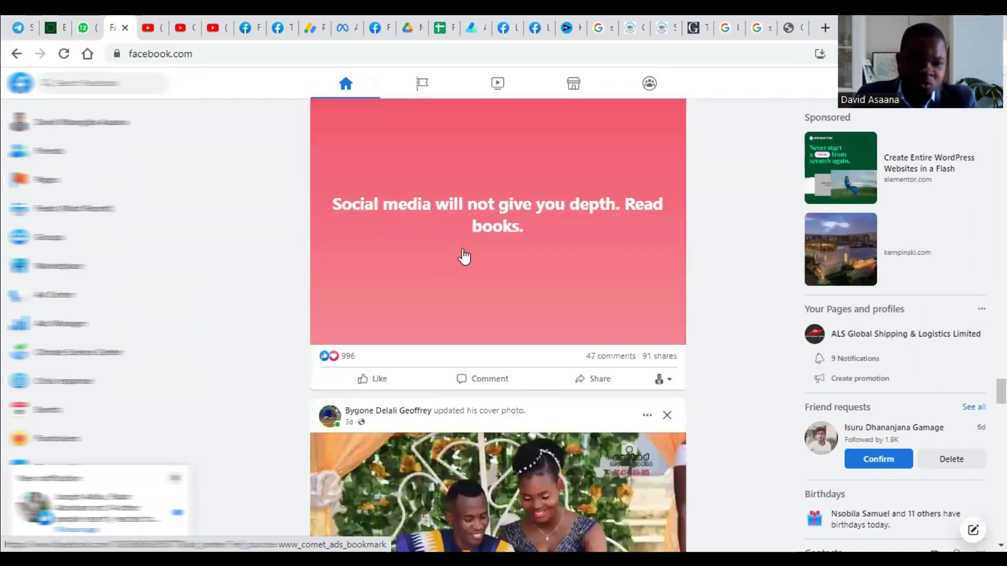
scroll(465, 252, down, 2)
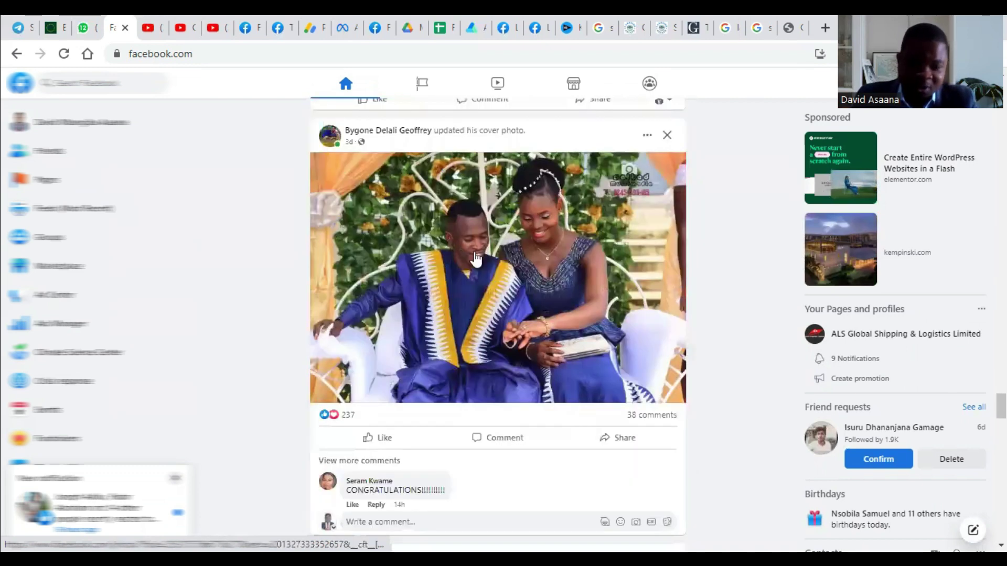
scroll(476, 258, down, 14)
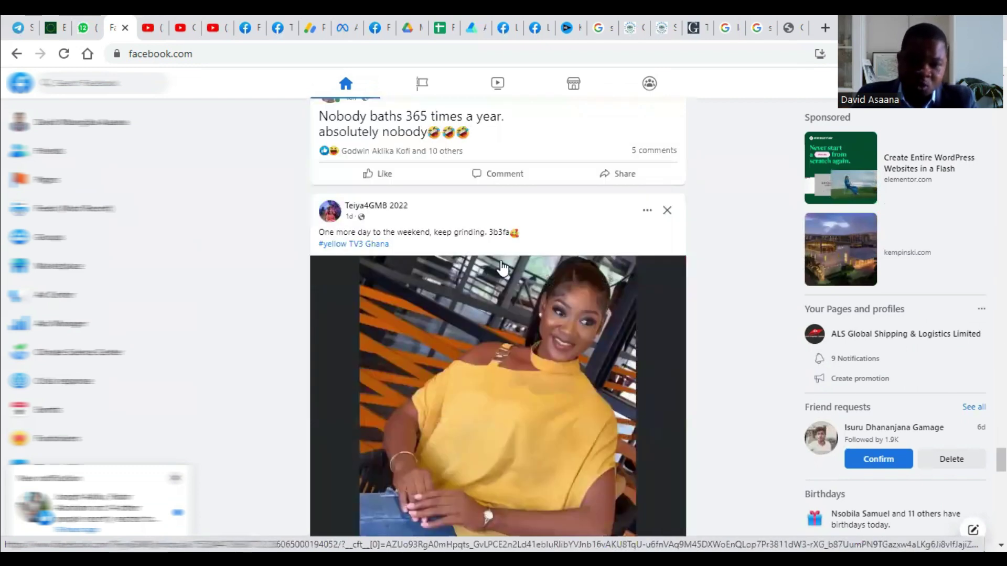
scroll(502, 268, down, 10)
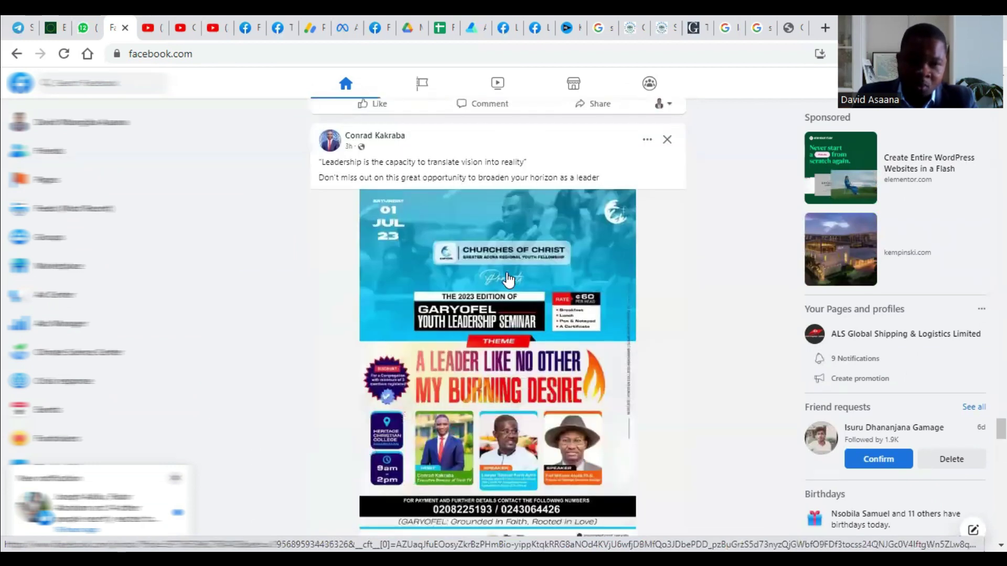
scroll(506, 272, down, 12)
scroll(498, 270, down, 7)
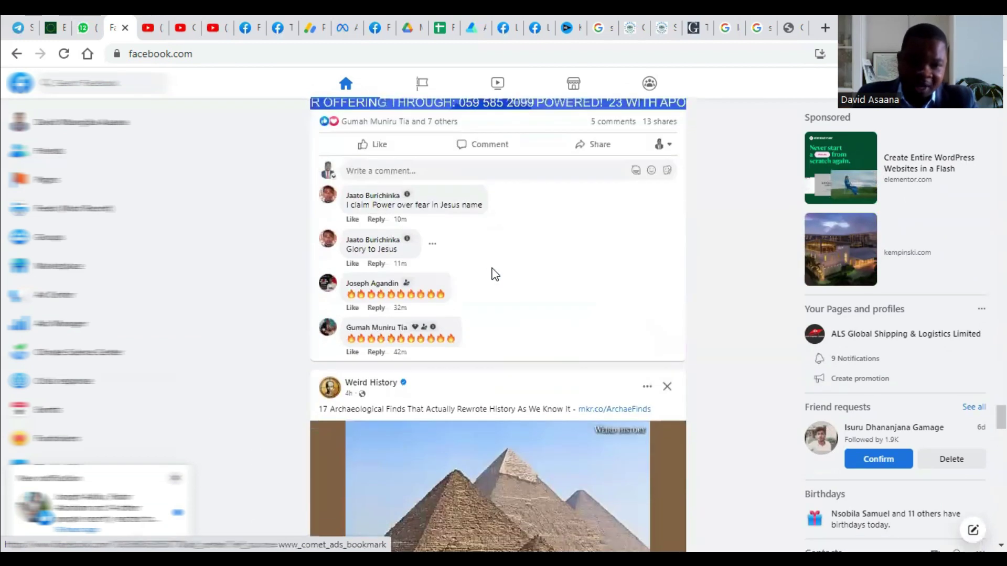
scroll(504, 263, down, 1)
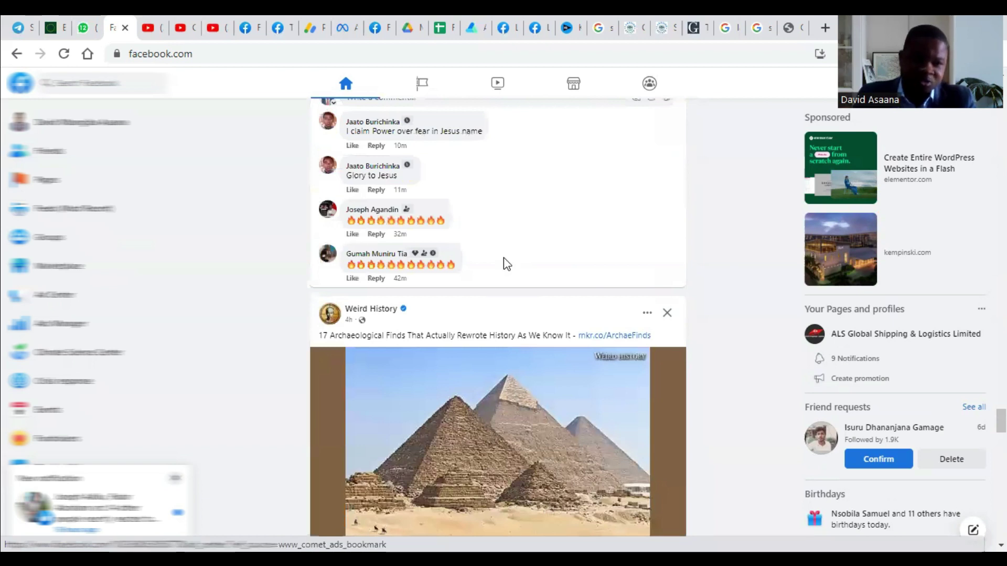
scroll(506, 263, up, 15)
scroll(506, 264, up, 2)
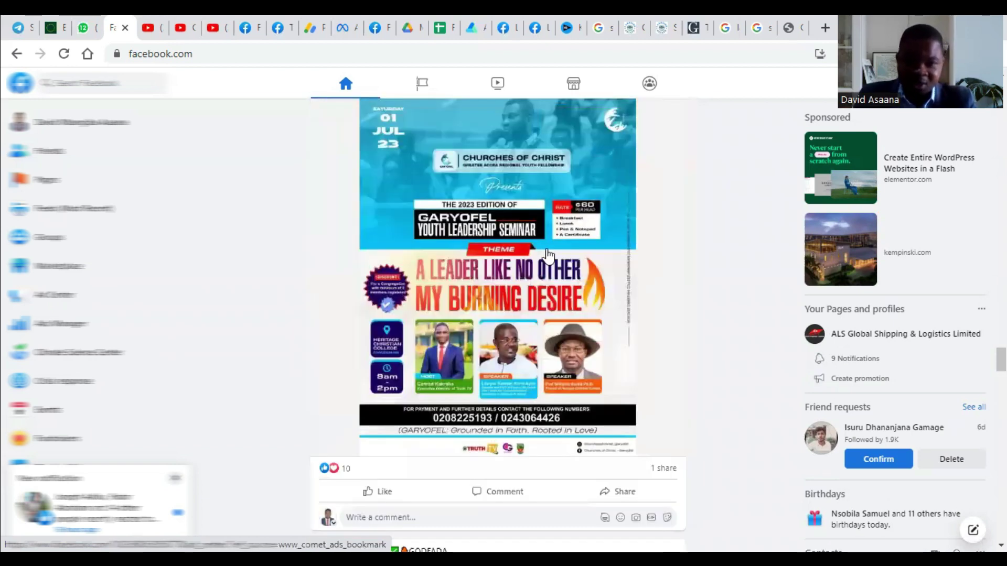
scroll(547, 260, up, 2)
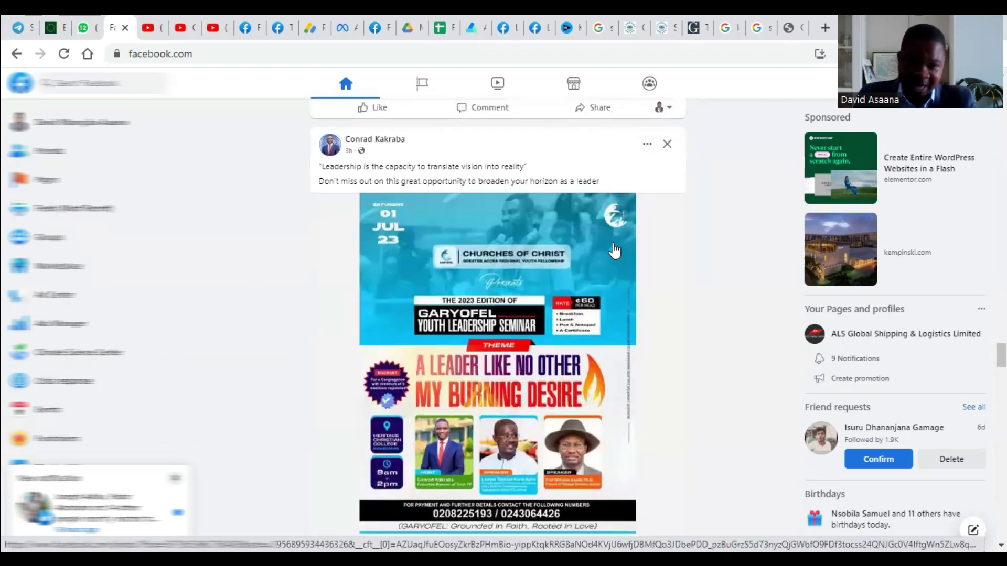
scroll(614, 248, down, 6)
scroll(609, 245, down, 15)
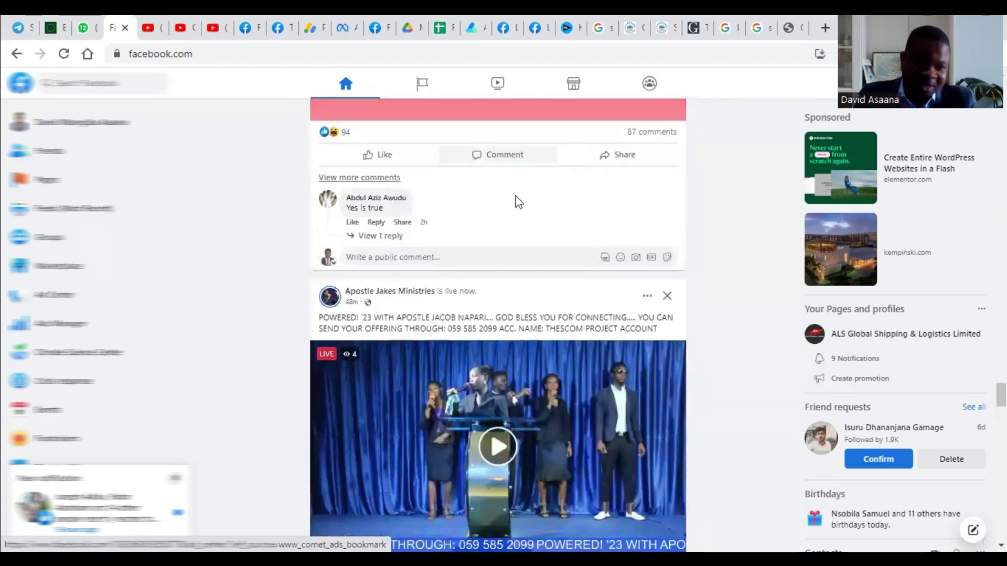
scroll(530, 201, down, 3)
scroll(551, 281, down, 10)
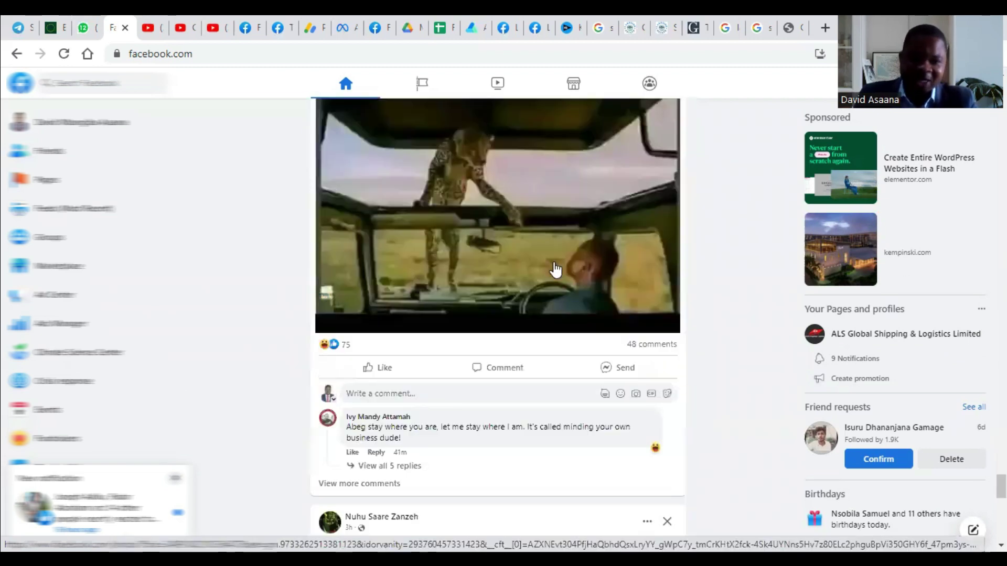
scroll(554, 266, down, 1)
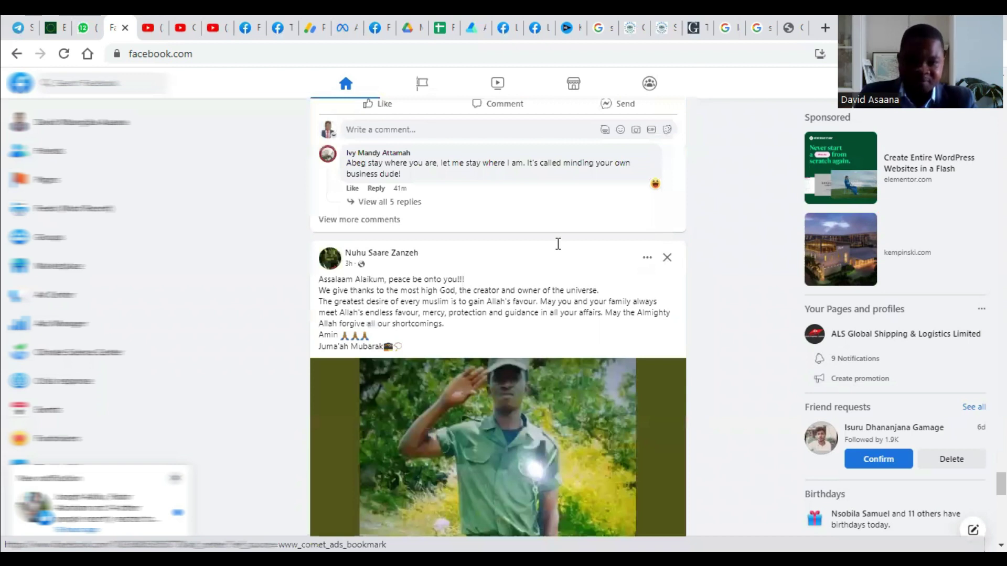
scroll(561, 248, down, 12)
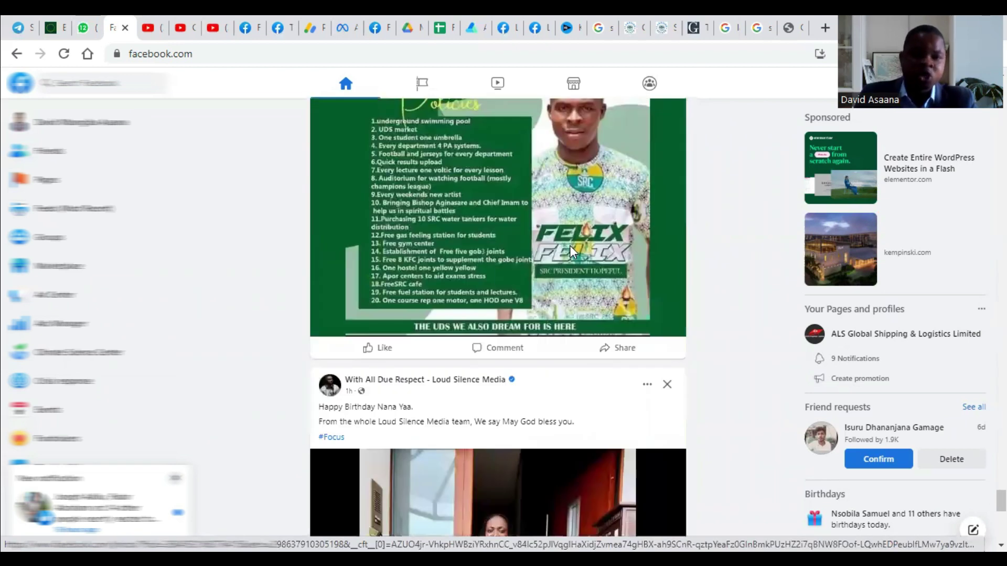
scroll(568, 247, down, 10)
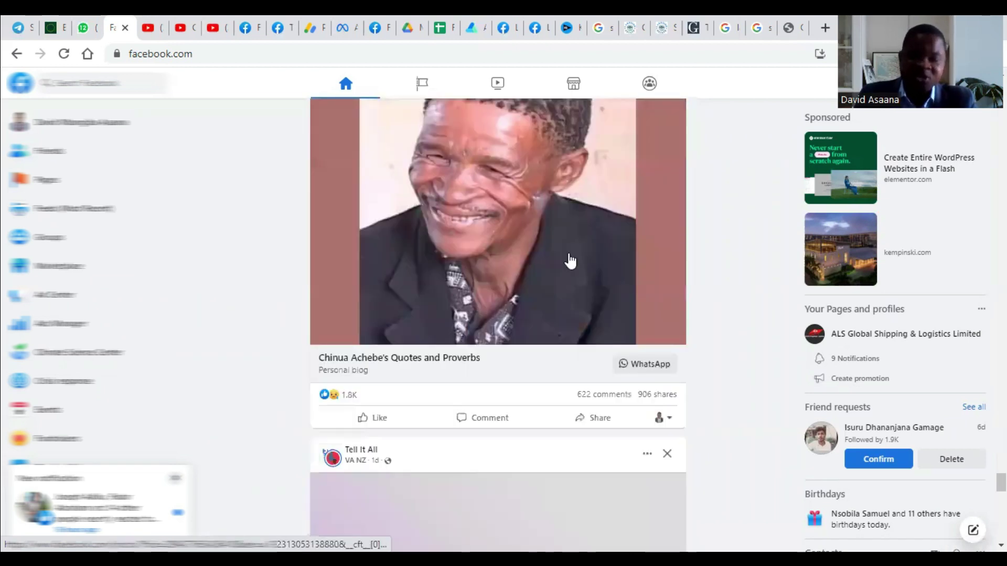
scroll(569, 257, up, 4)
scroll(567, 248, down, 15)
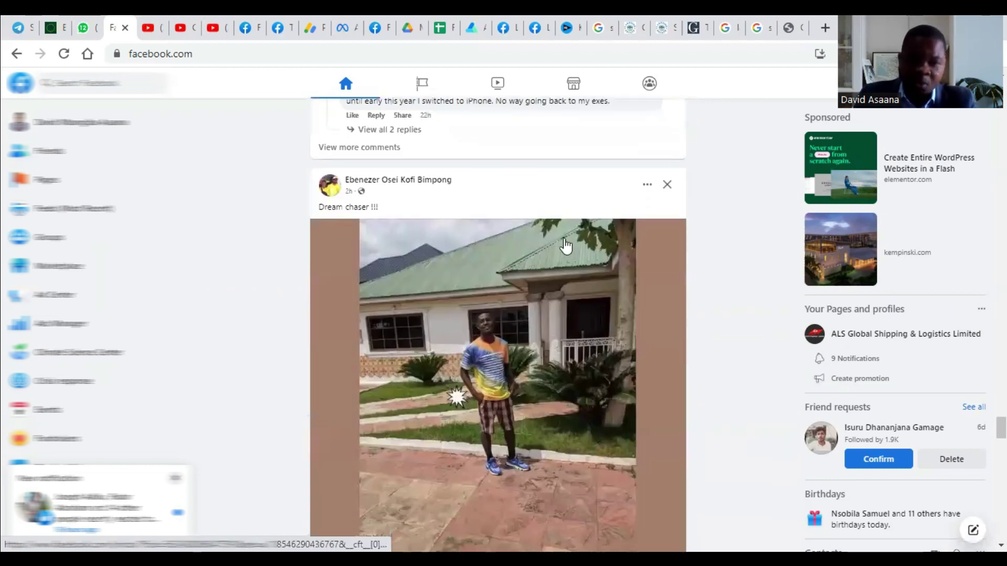
scroll(566, 246, down, 10)
scroll(566, 246, down, 5)
scroll(567, 245, up, 8)
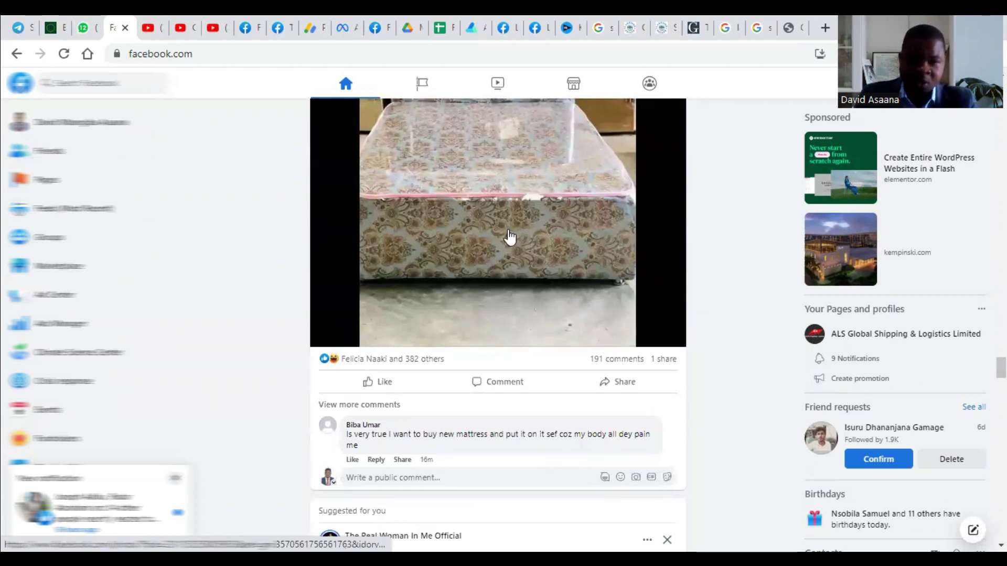
scroll(567, 262, down, 10)
scroll(357, 176, up, 8)
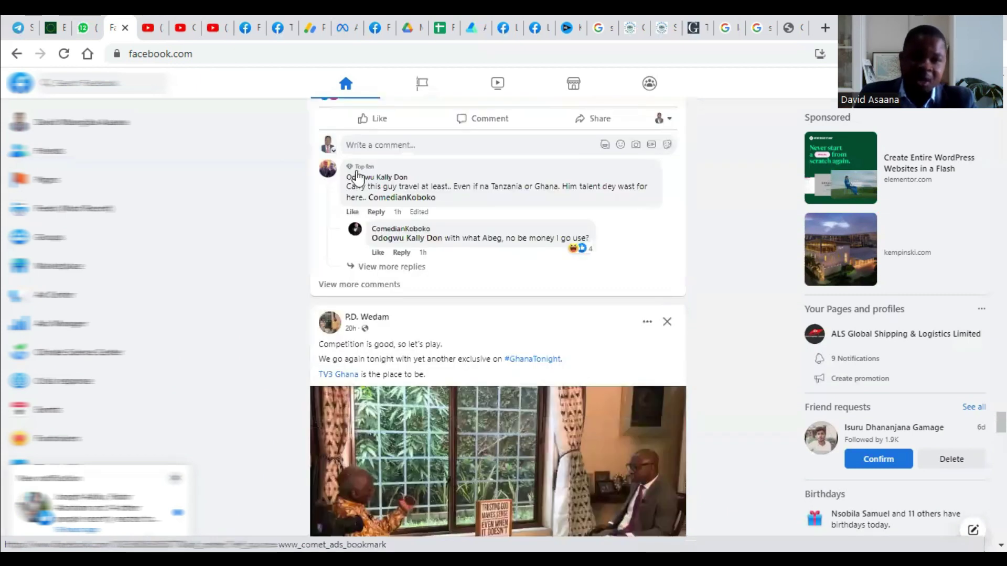
scroll(356, 176, up, 15)
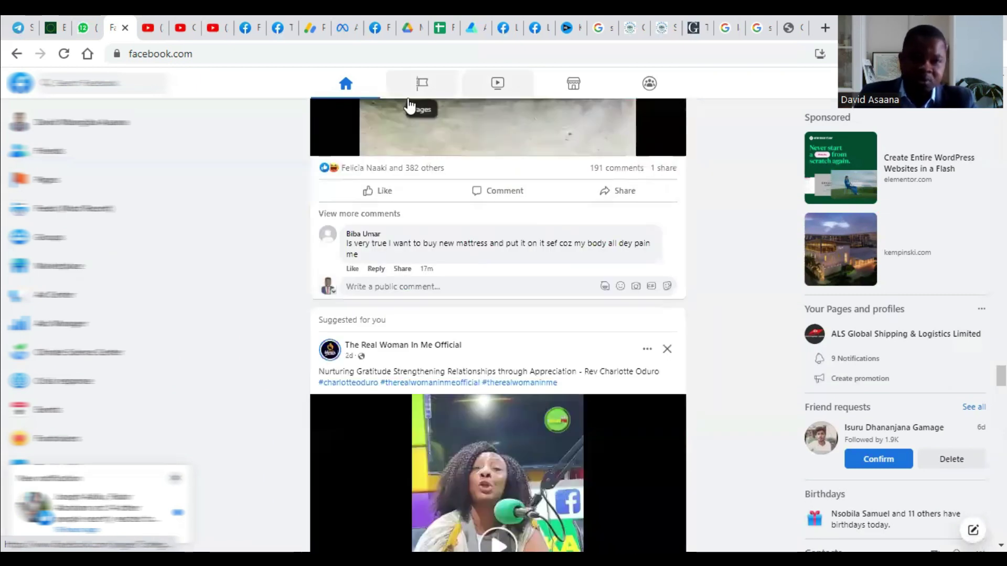
- Open Facebook Watch and look through its videos as an example of the video feeds ad placement
click(508, 82)
scroll(603, 225, down, 5)
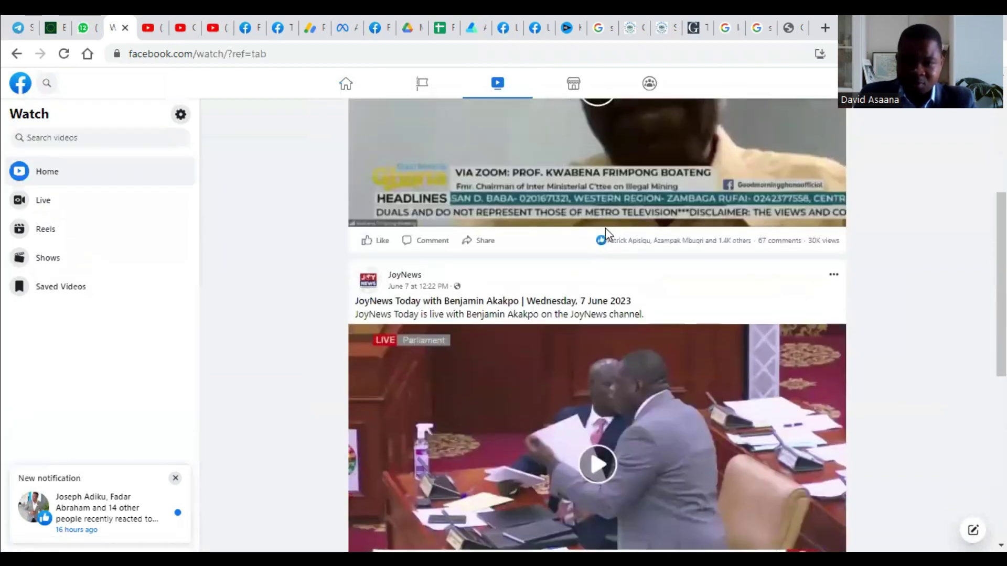
scroll(609, 236, down, 4)
scroll(614, 241, down, 8)
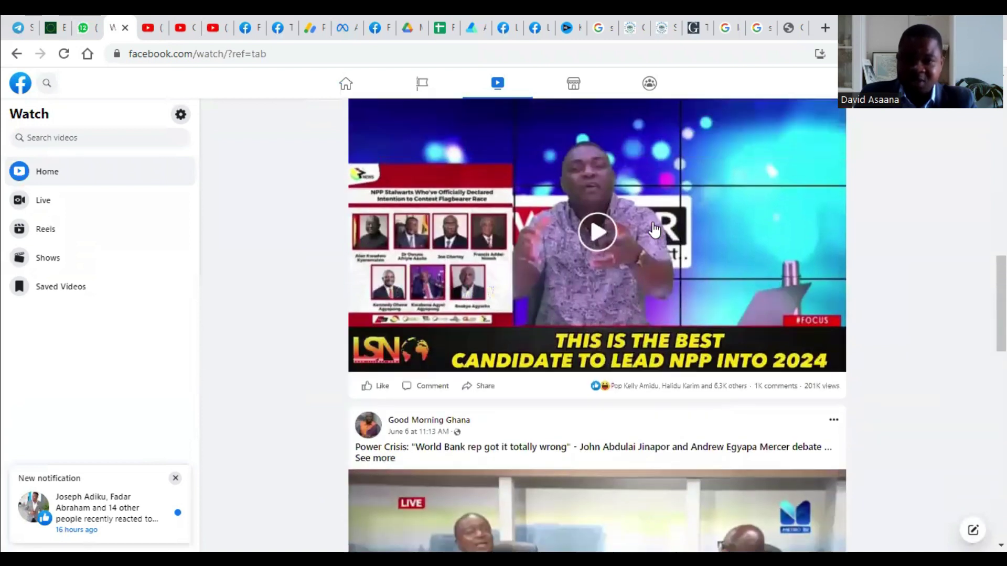
scroll(525, 205, up, 3)
scroll(609, 257, down, 9)
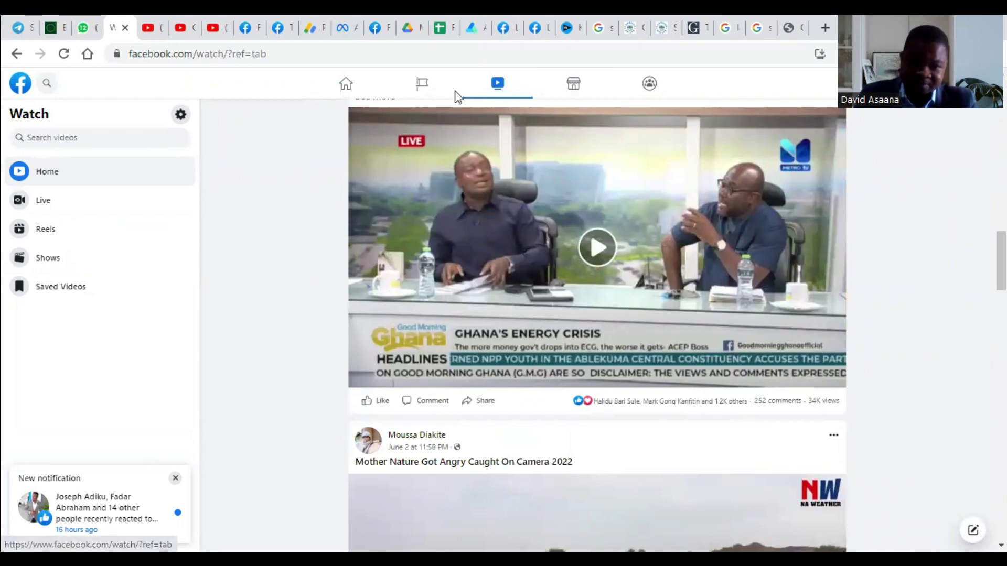
scroll(578, 190, up, 3)
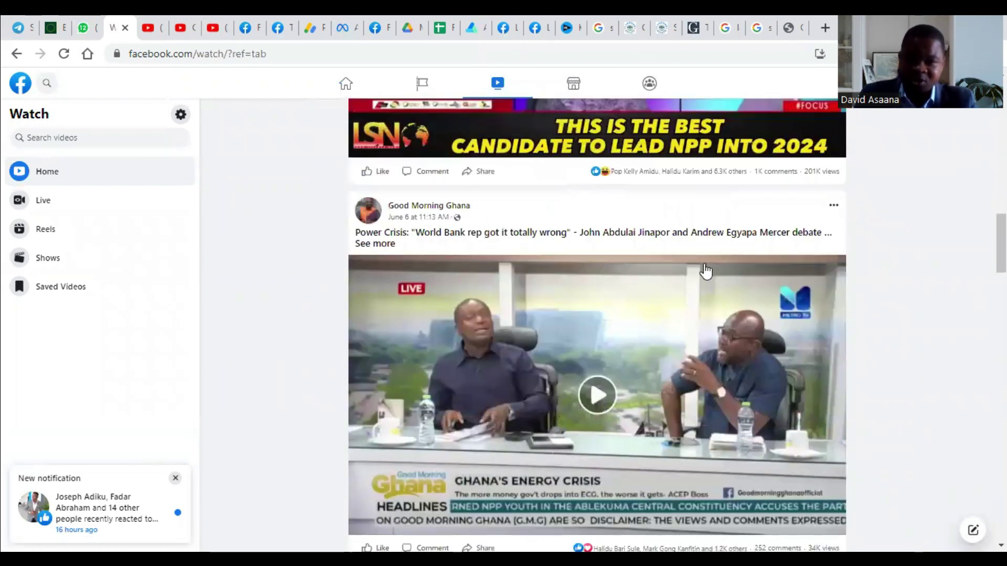
scroll(631, 232, up, 3)
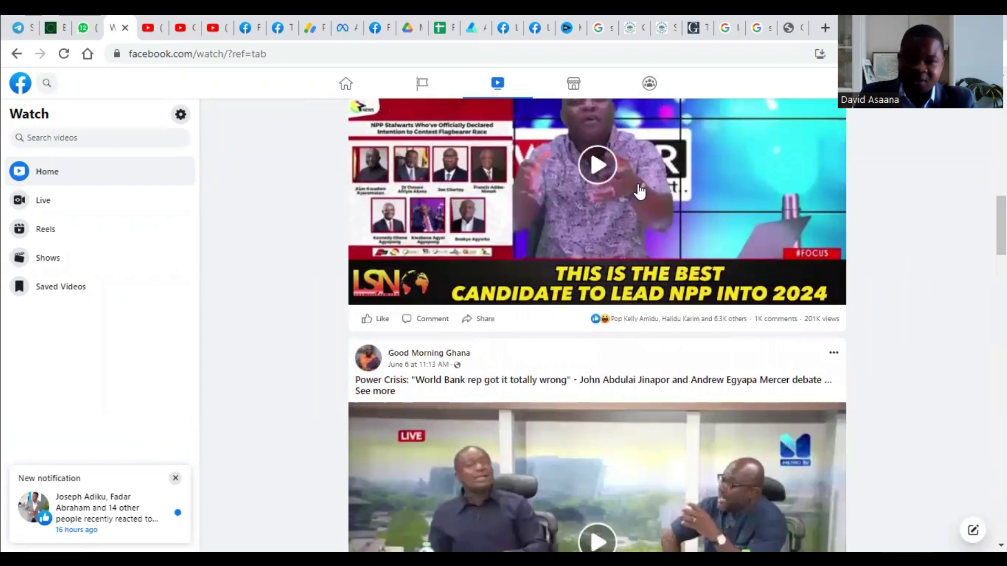
- Open Facebook Marketplace, look through the listings as an example of the Marketplace ad placement, and return to Today's picks
click(591, 88)
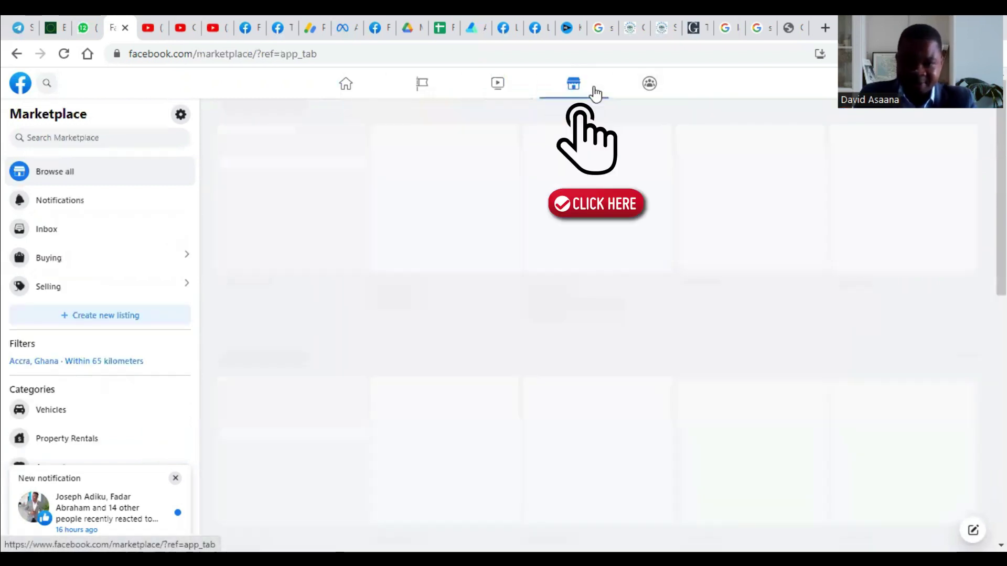
scroll(762, 364, down, 4)
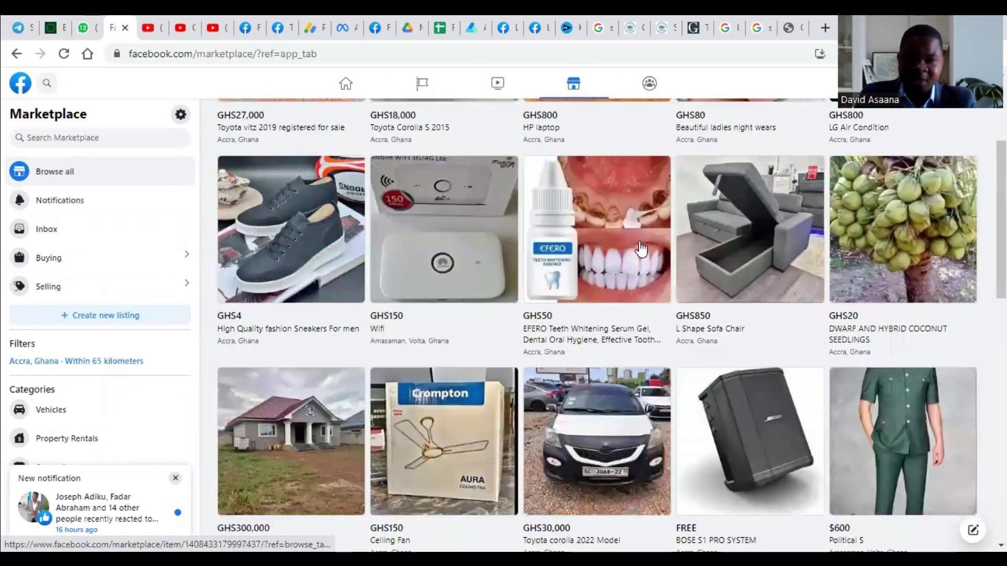
scroll(761, 364, down, 1)
scroll(734, 259, up, 1)
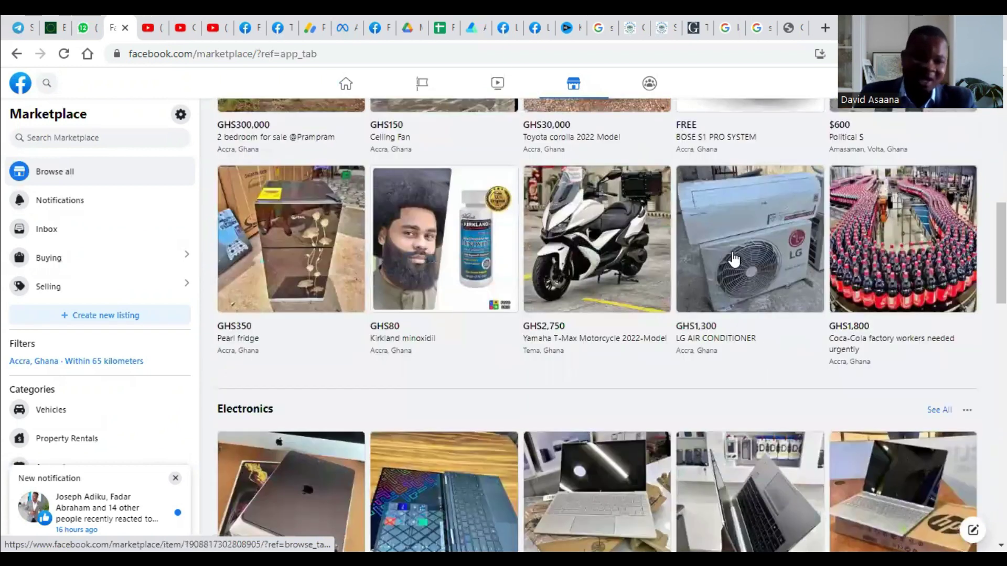
scroll(733, 259, up, 4)
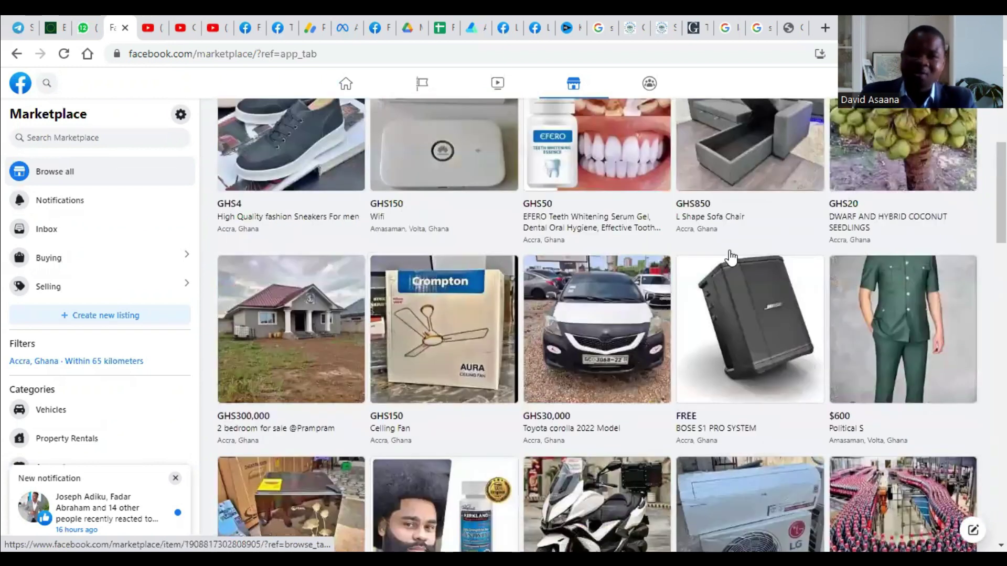
click(573, 87)
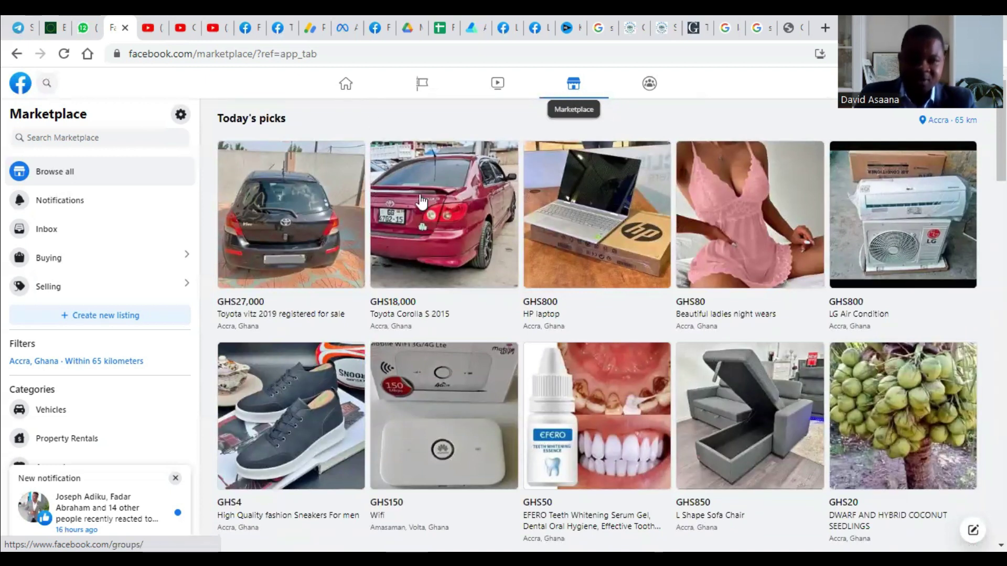
- Open a story from the Facebook home feed, go through several stories as an example of the Stories ad placement, and close them
click(346, 83)
click(422, 189)
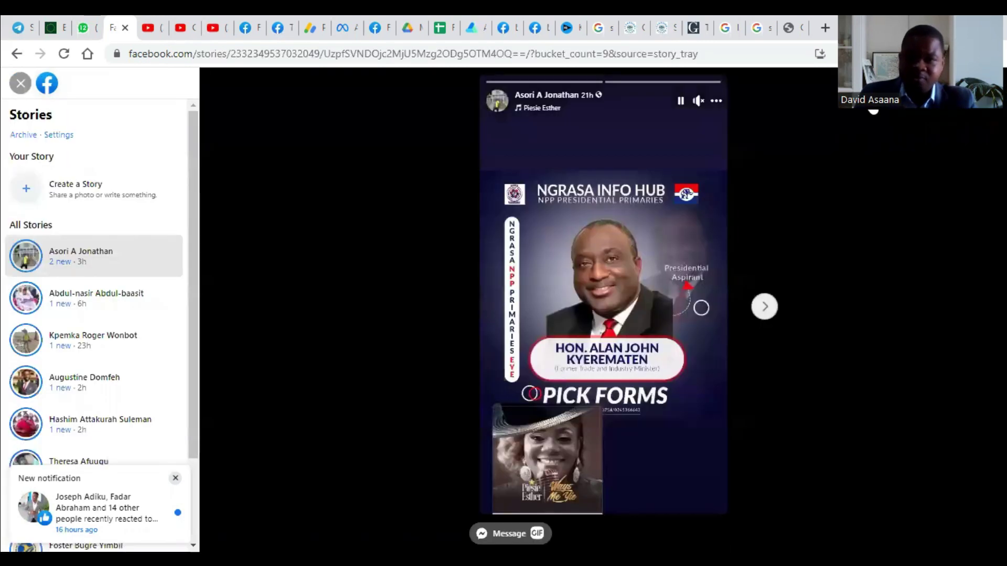
click(775, 313)
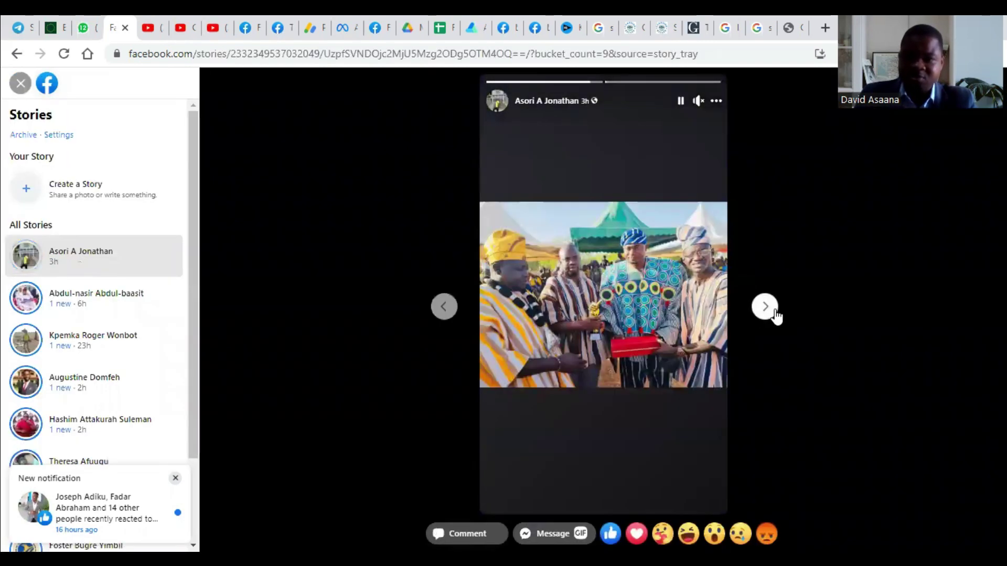
click(775, 314)
click(775, 314)
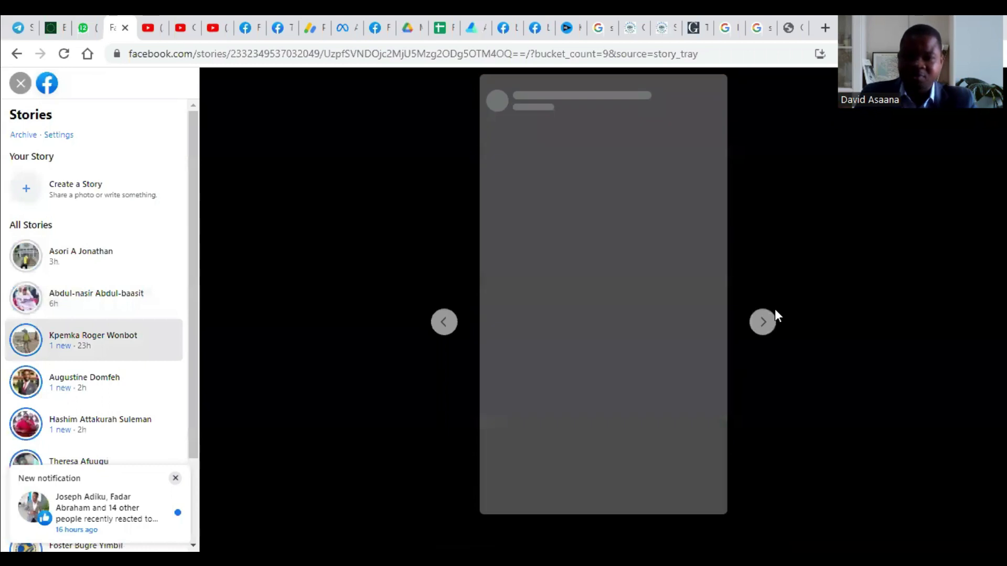
click(775, 314)
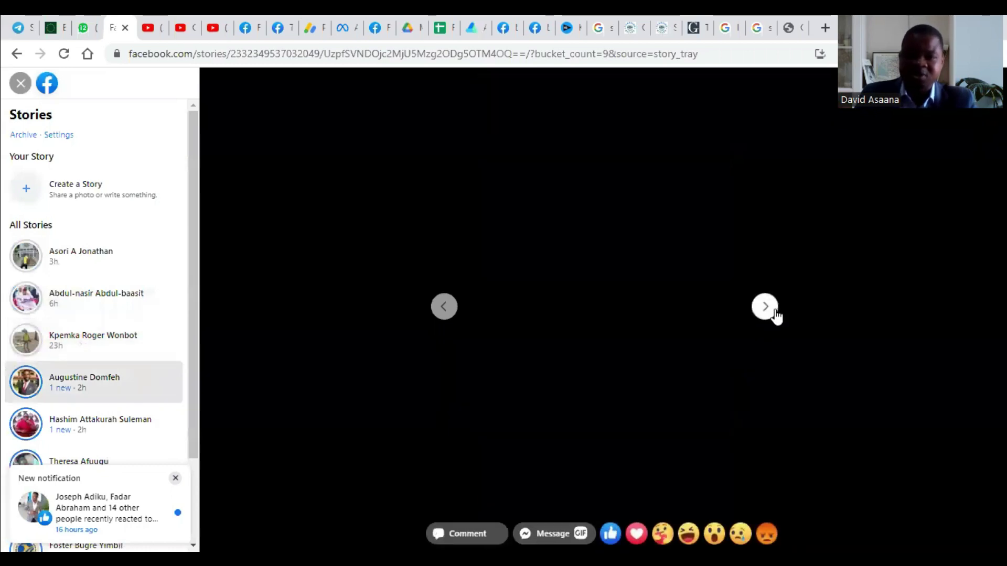
click(775, 314)
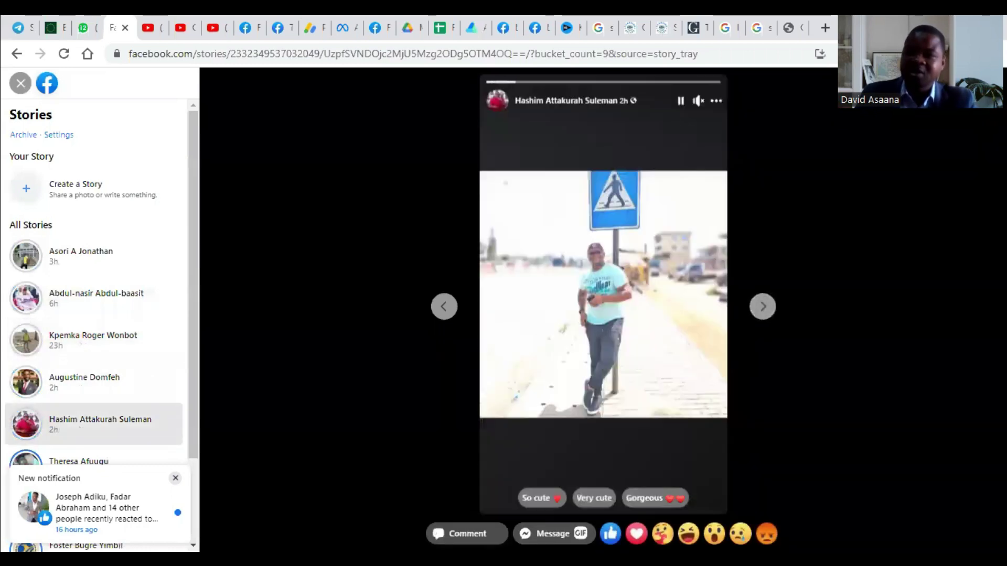
click(16, 83)
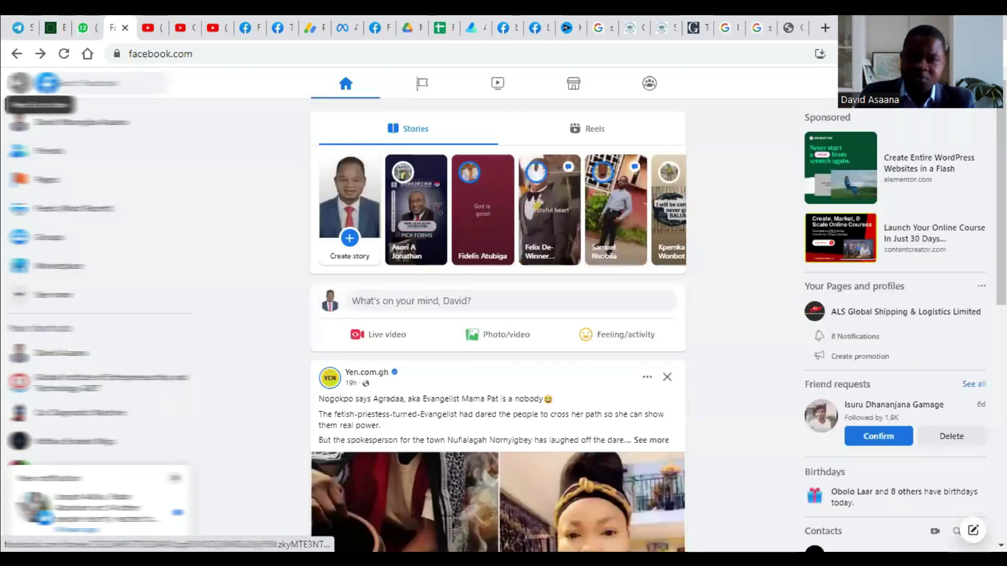
- Open the reels on the Facebook home feed, go through several as an example of the Reels ad placement, and close them
click(598, 136)
click(429, 209)
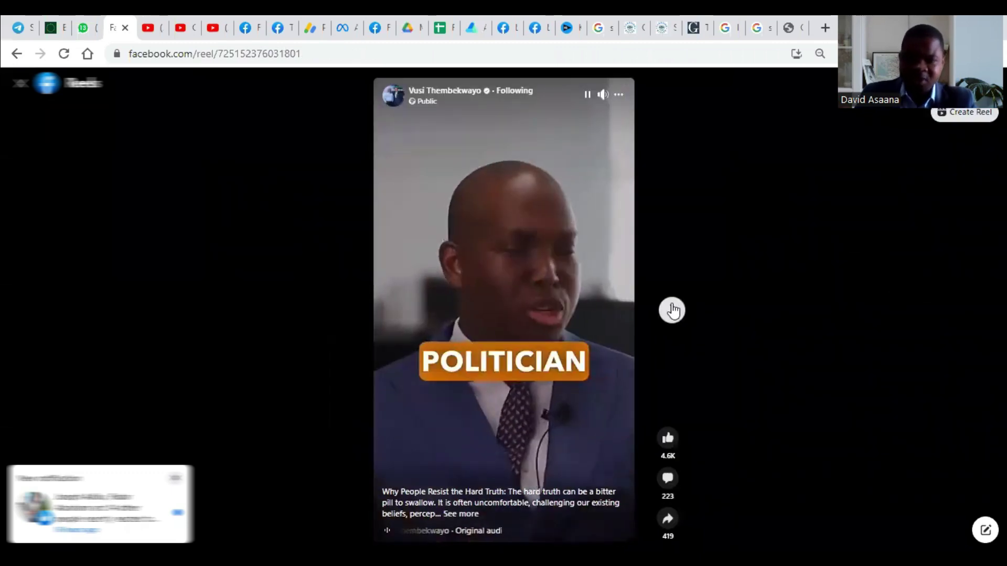
click(672, 310)
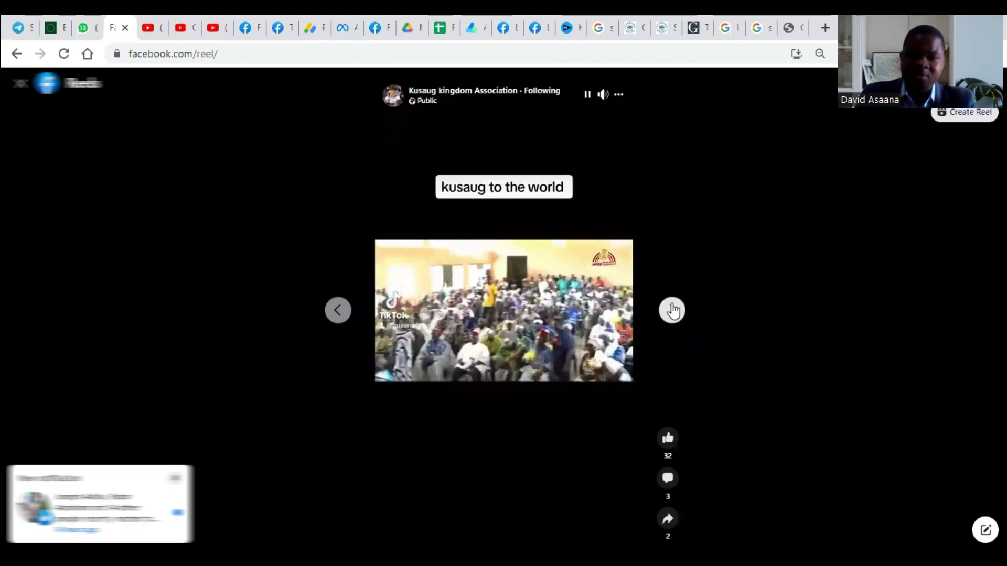
click(672, 311)
click(672, 310)
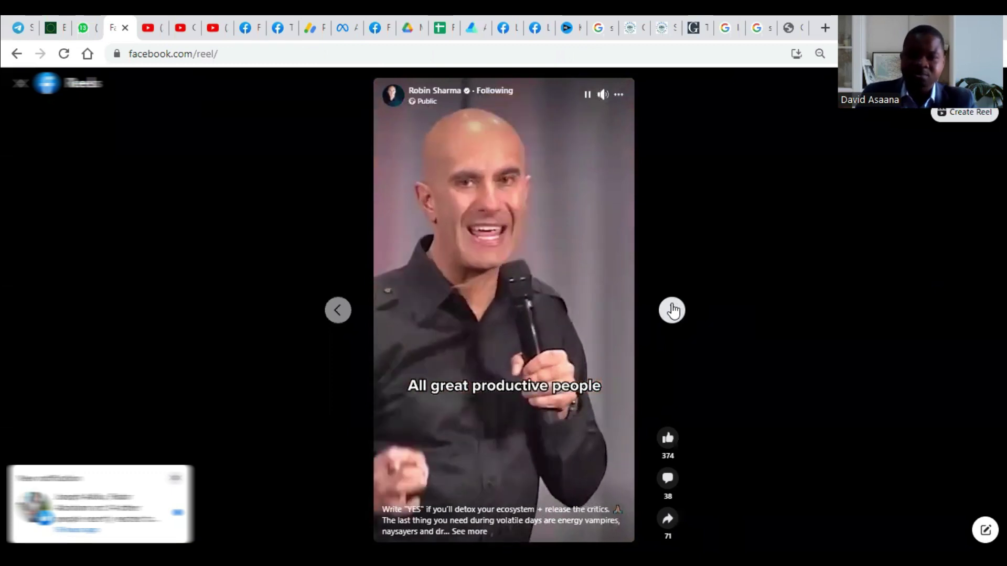
click(672, 311)
click(672, 310)
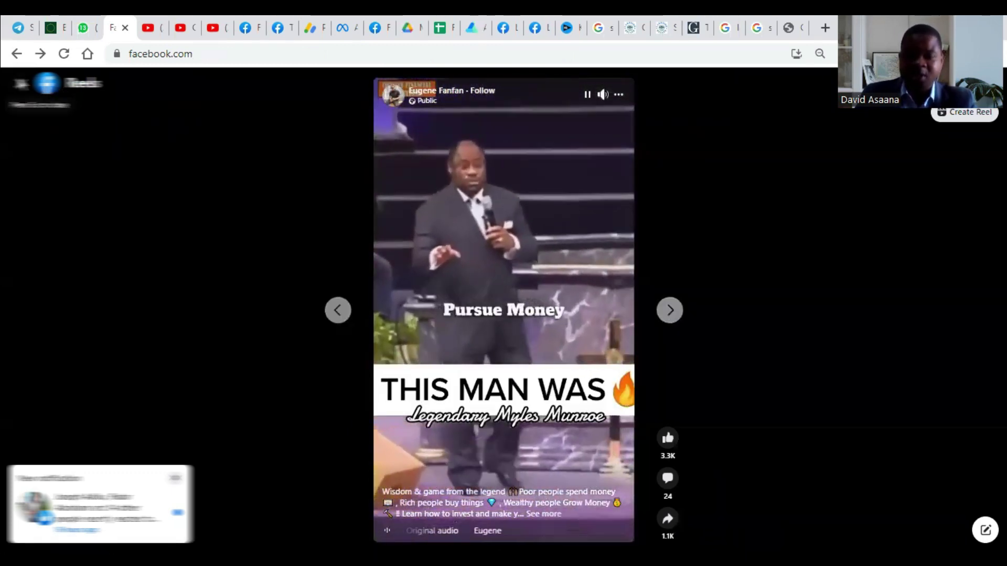
click(20, 84)
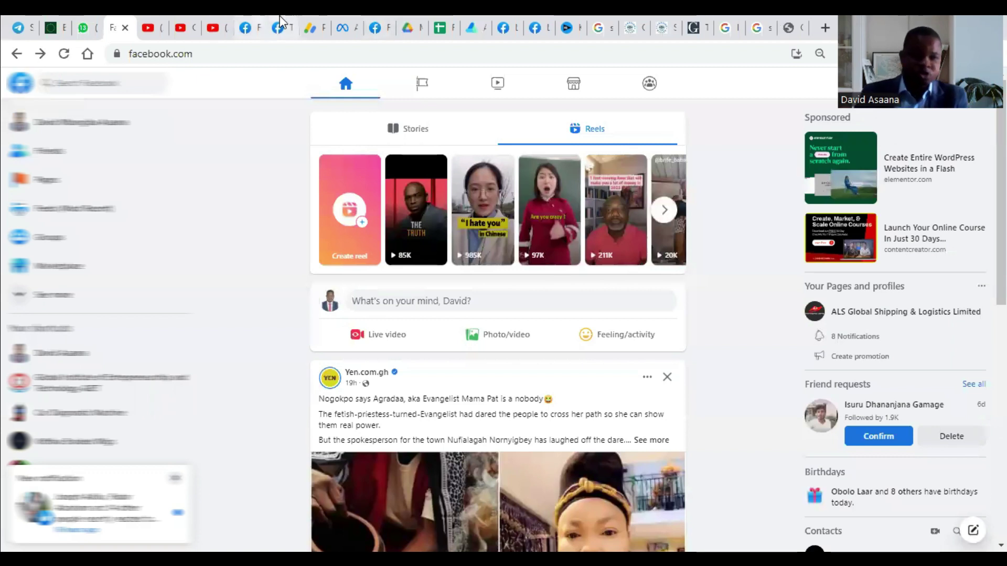
- Switch back to Ads Manager, review the selected ad set placements from Feeds to Apps and sites, and continue to the ad level
click(338, 24)
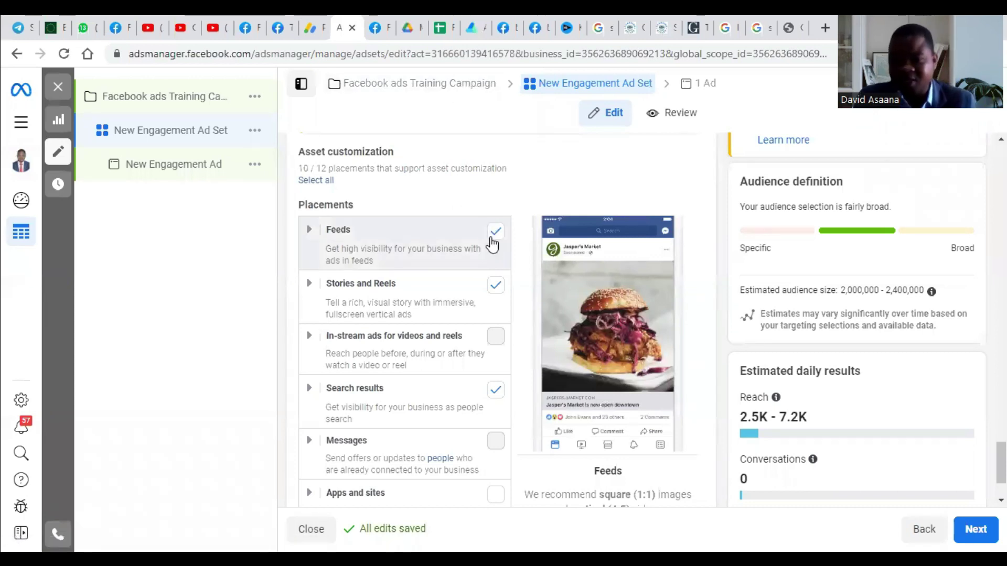
scroll(506, 270, down, 3)
scroll(509, 246, up, 3)
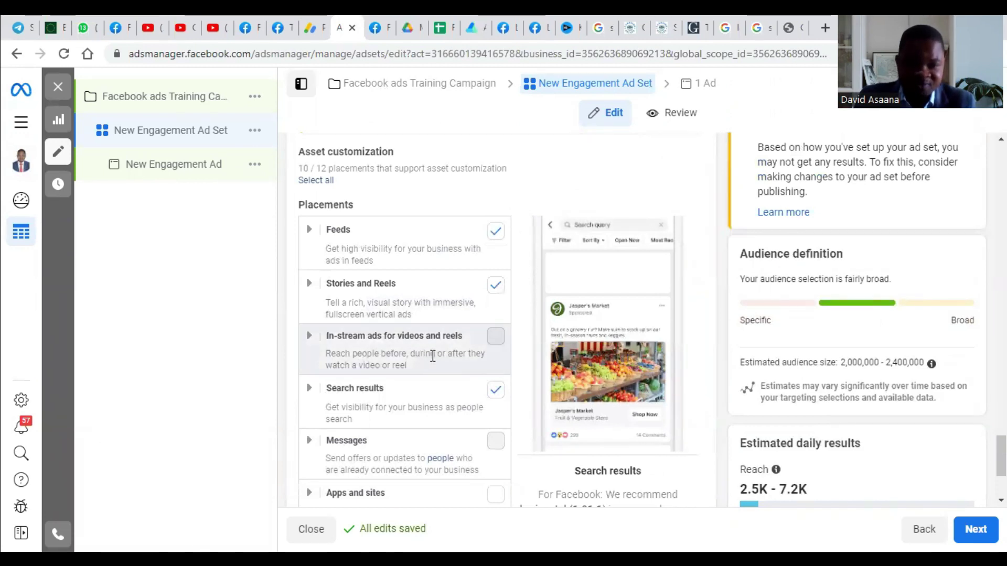
scroll(473, 362, down, 2)
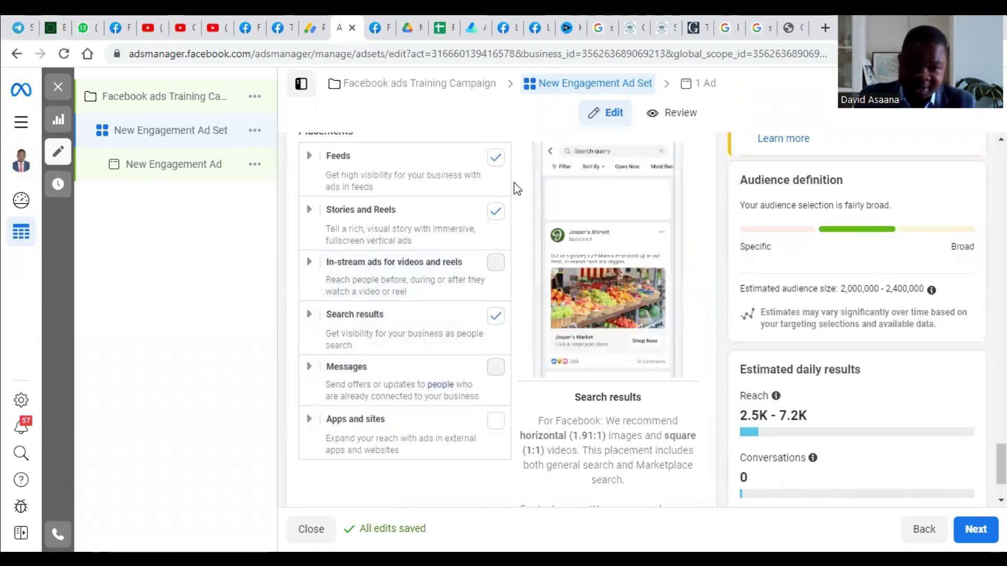
scroll(513, 281, down, 2)
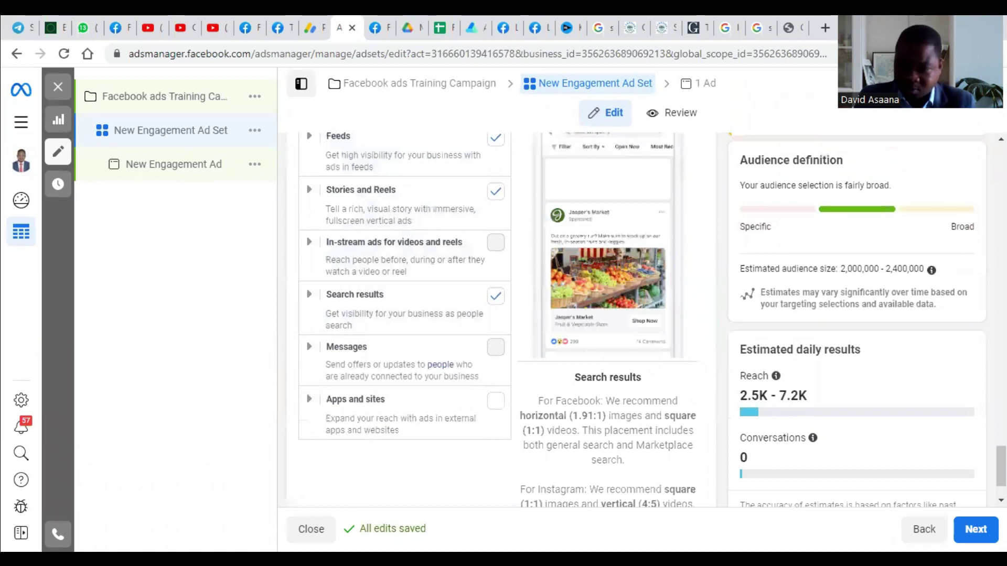
scroll(472, 398, down, 2)
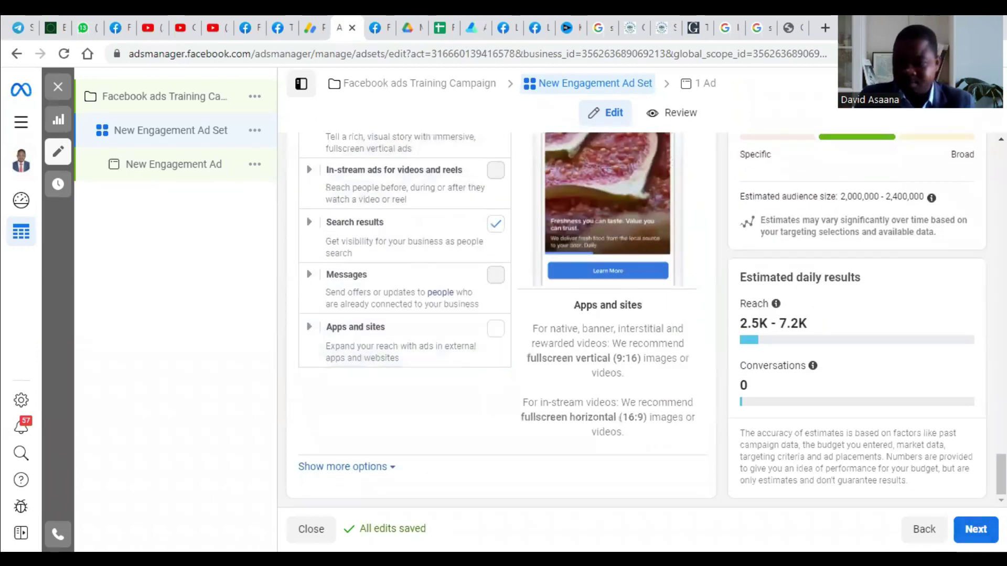
click(976, 529)
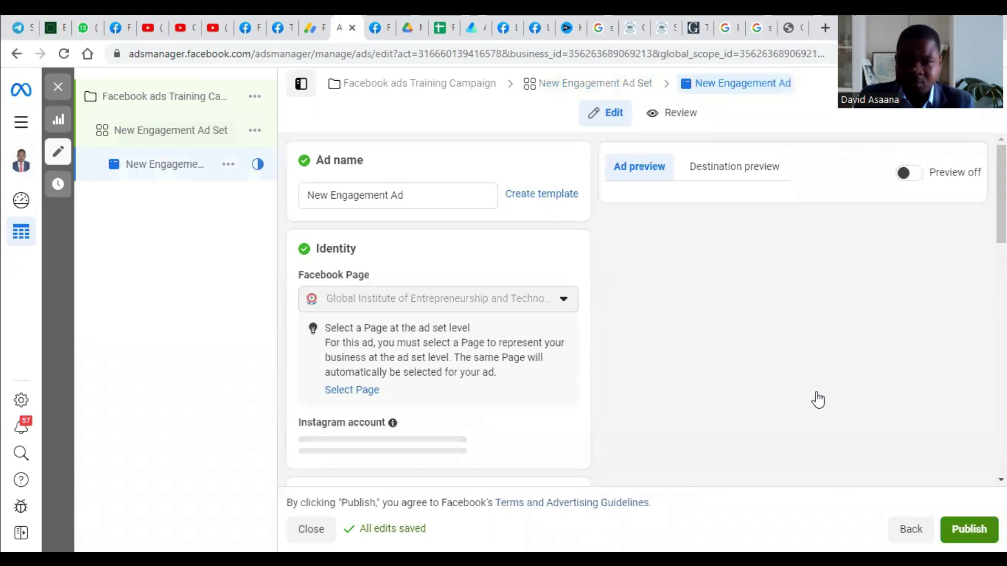
- Review the new ad's identity and setup sections, and set the ad setup to use an existing post
scroll(467, 199, down, 4)
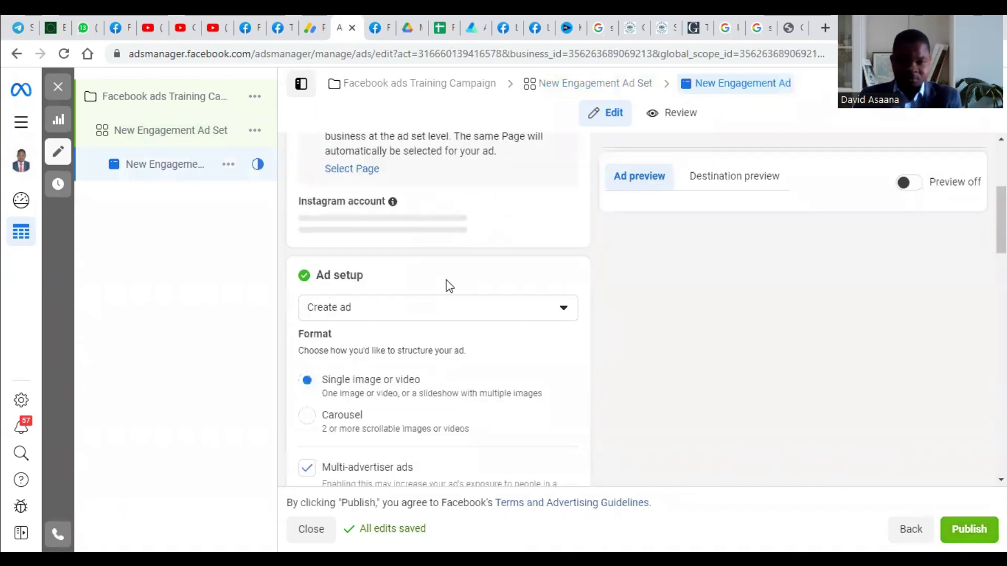
scroll(435, 299, down, 3)
scroll(447, 192, up, 4)
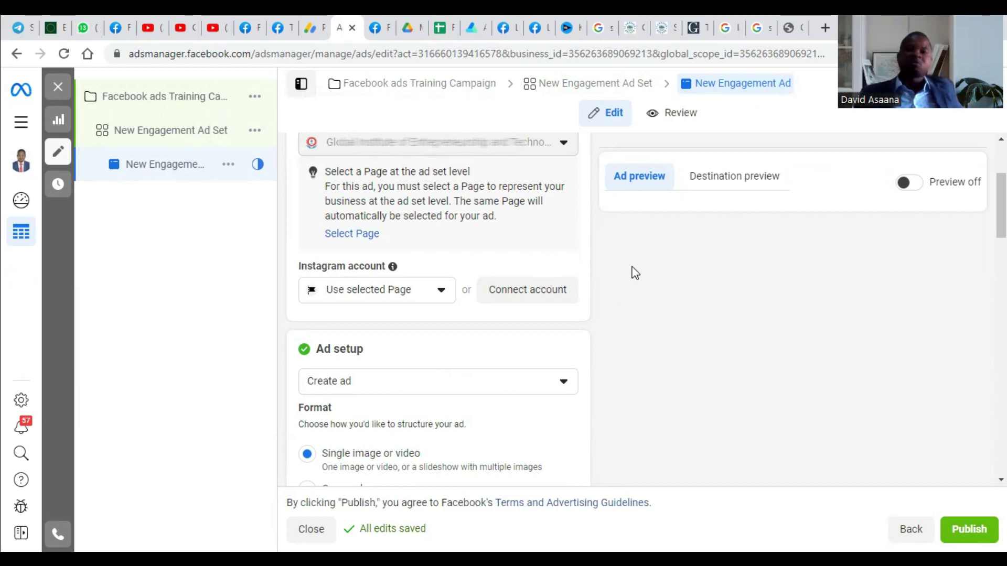
scroll(621, 254, down, 3)
scroll(549, 225, up, 3)
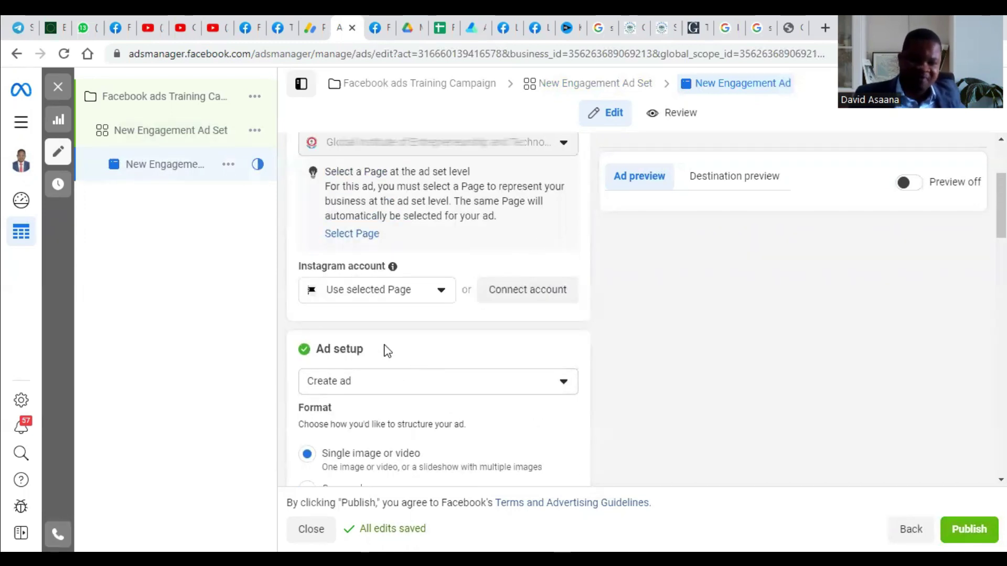
click(429, 396)
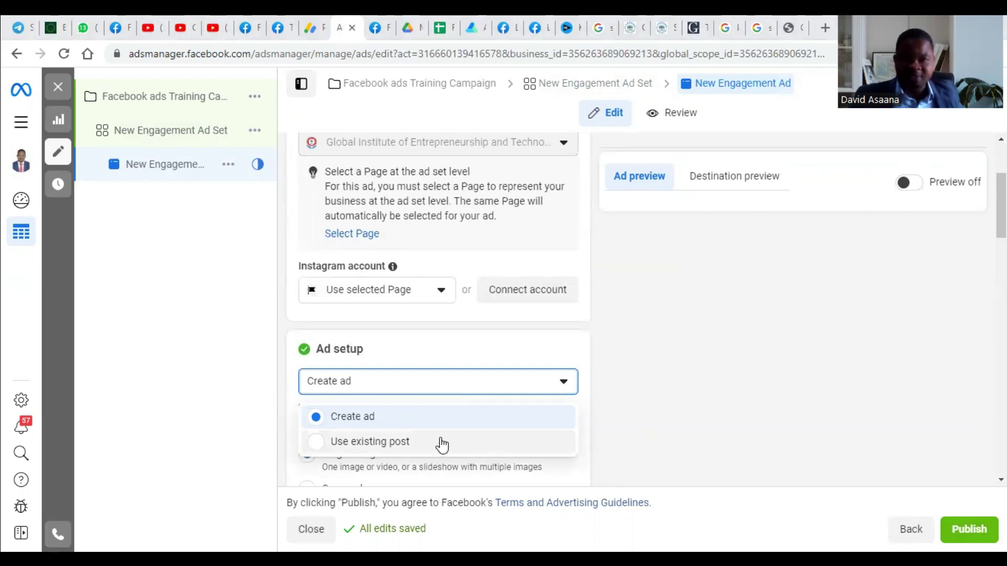
click(367, 450)
- Select the existing Facebook post "5 days to go. Whatsapp us to register" as the ad creative and check its preview
scroll(414, 378, down, 4)
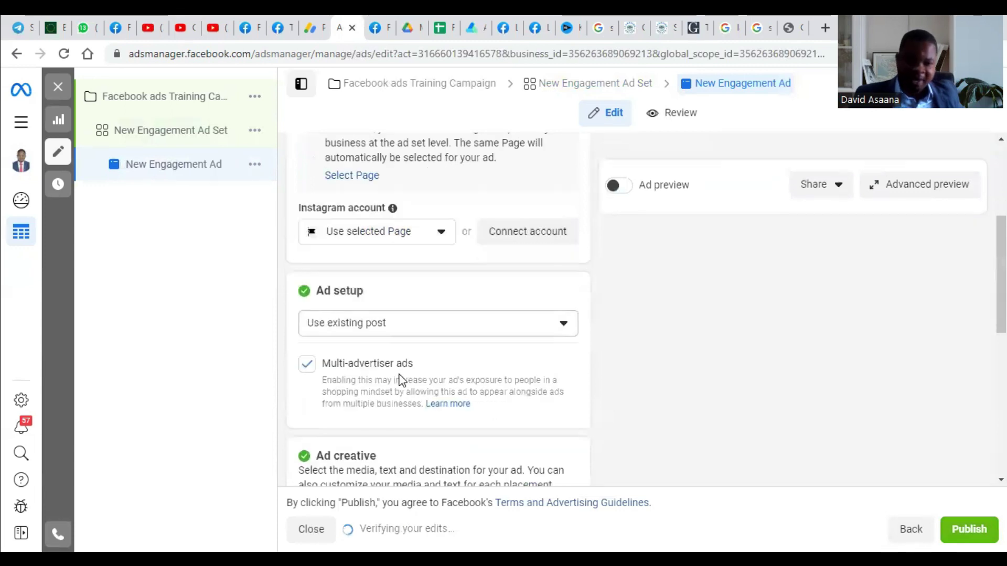
click(387, 392)
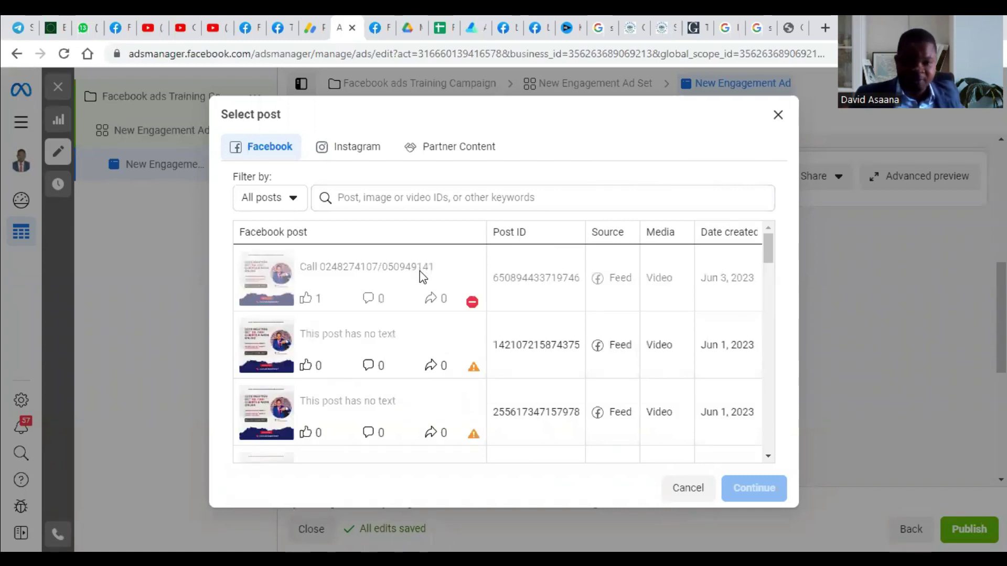
scroll(640, 315, down, 5)
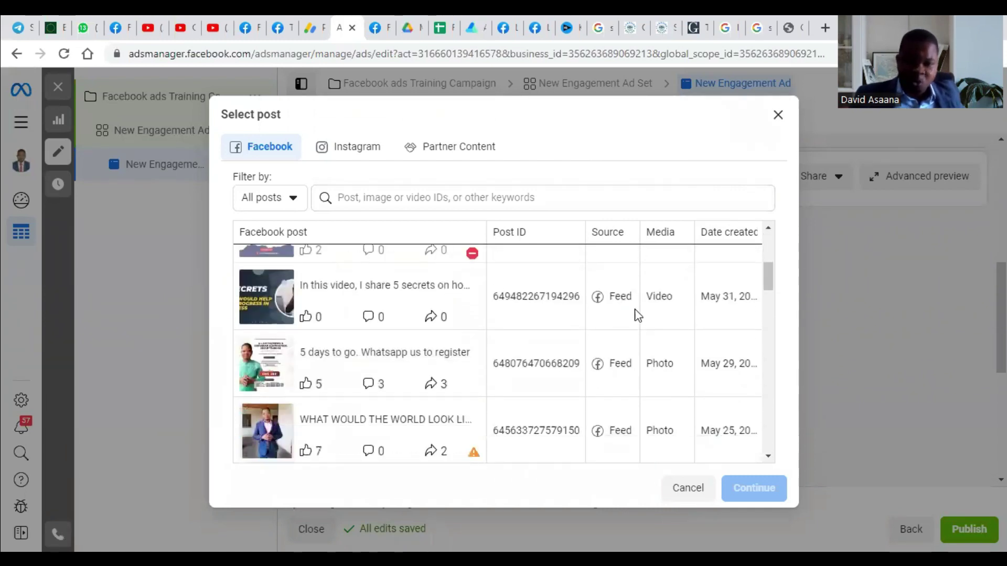
scroll(638, 316, down, 1)
click(366, 326)
click(759, 496)
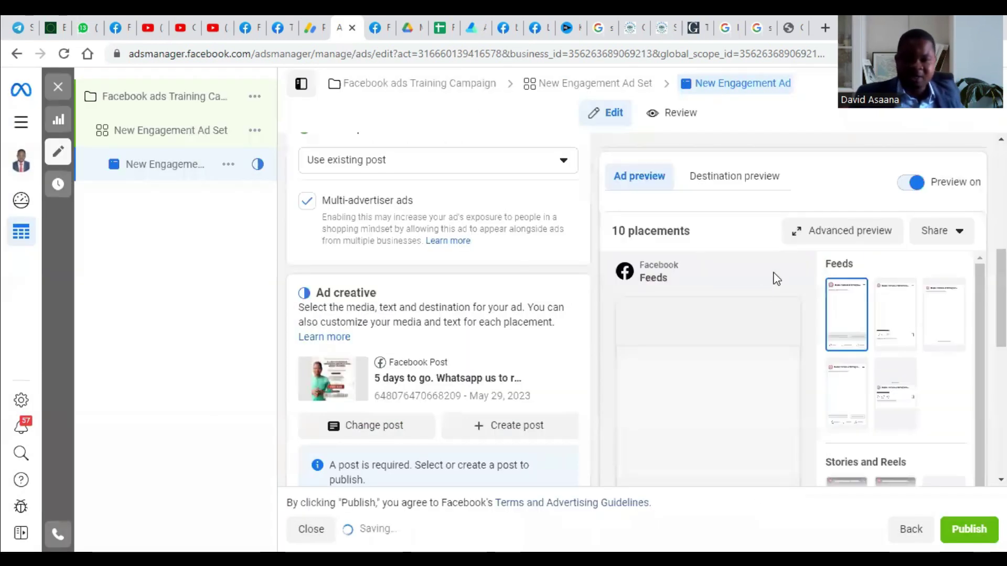
scroll(753, 310, down, 10)
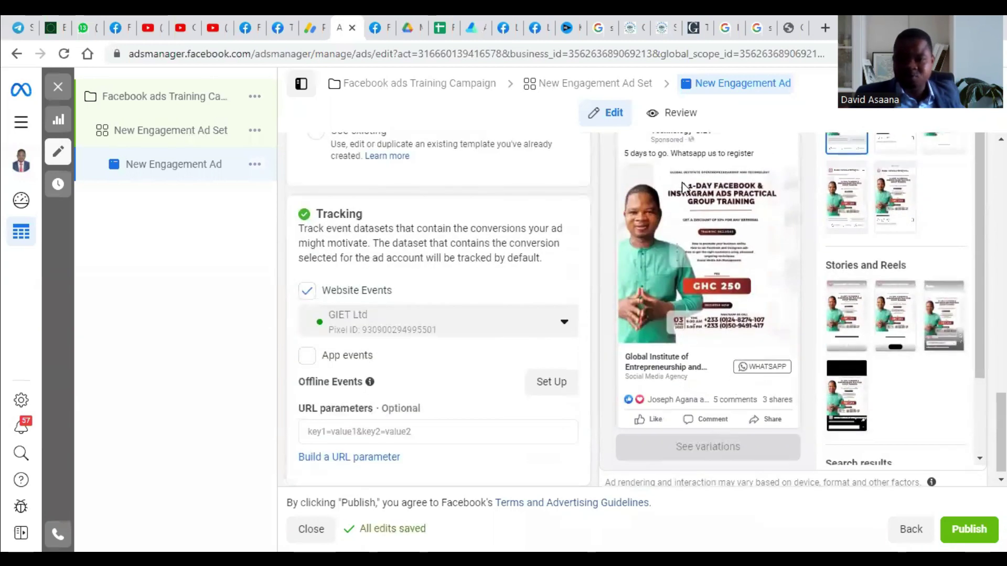
scroll(725, 231, up, 1)
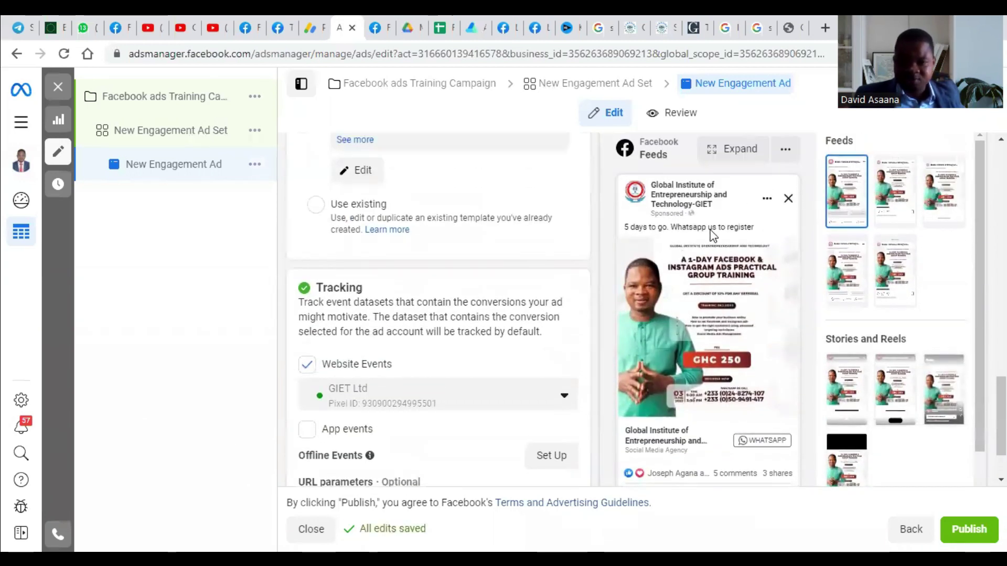
- Reopen the post selection for the ad creative and browse the page's existing Facebook posts, including the older ones
scroll(404, 283, up, 10)
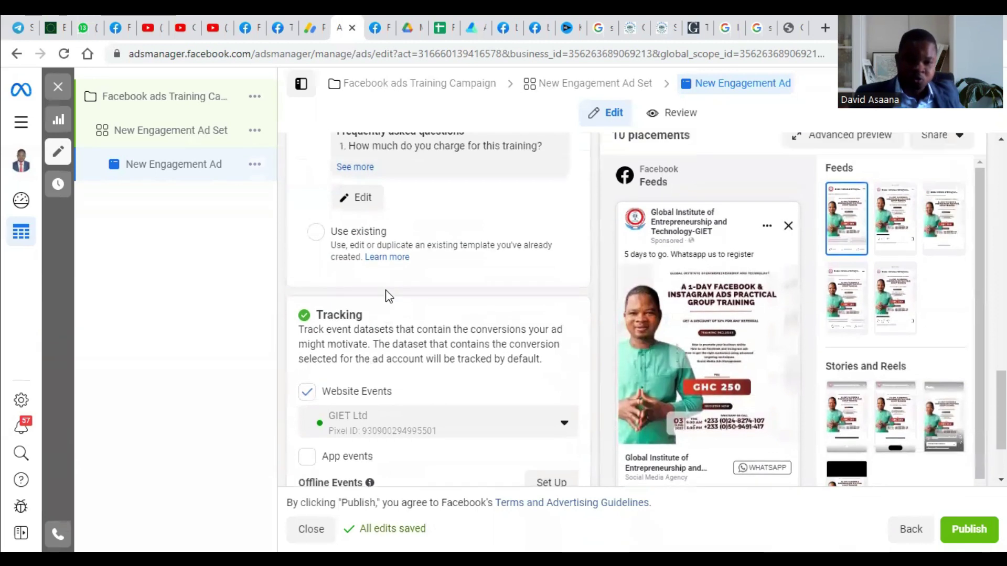
scroll(413, 284, up, 5)
scroll(472, 315, down, 5)
click(409, 359)
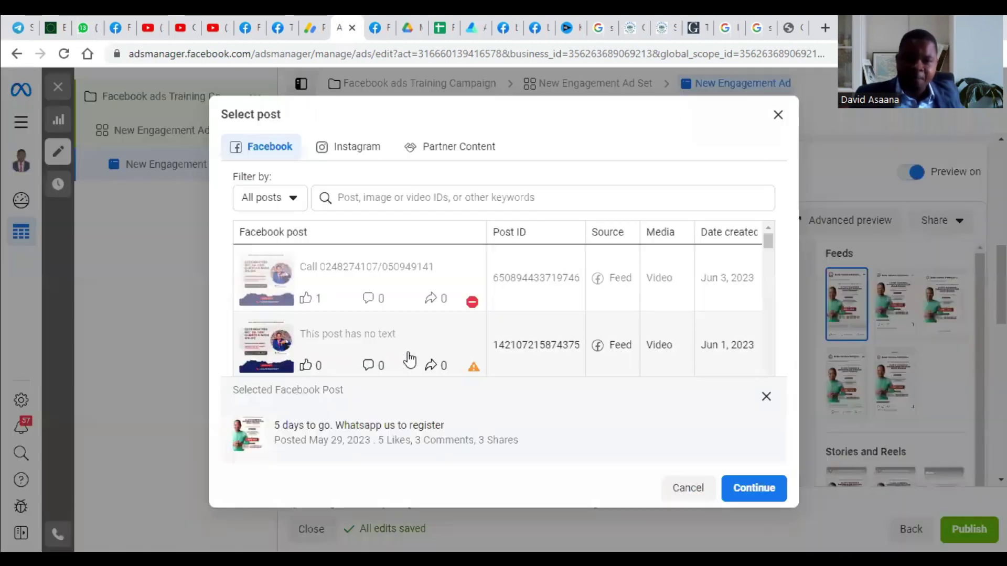
scroll(472, 273, down, 3)
scroll(439, 293, down, 5)
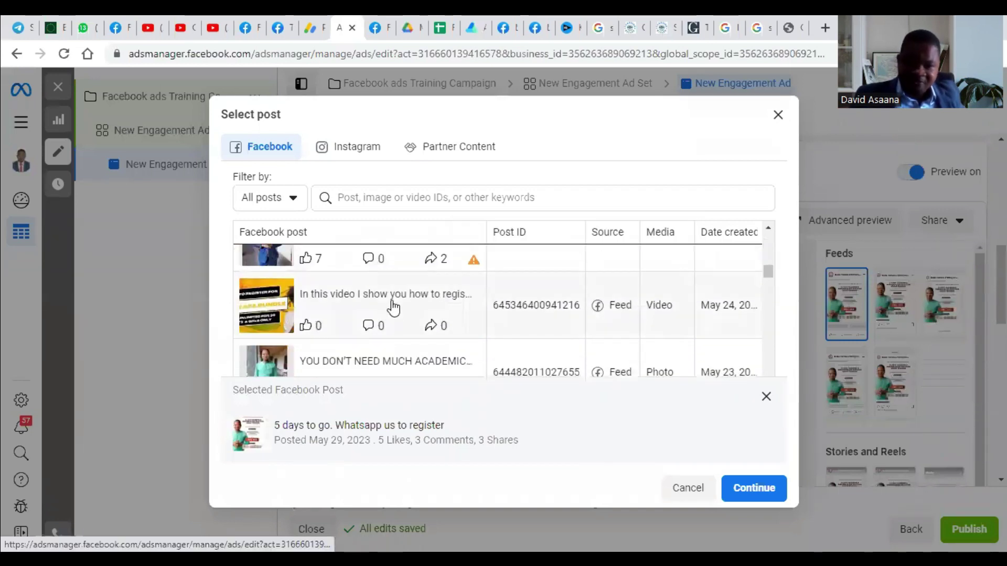
scroll(393, 308, down, 5)
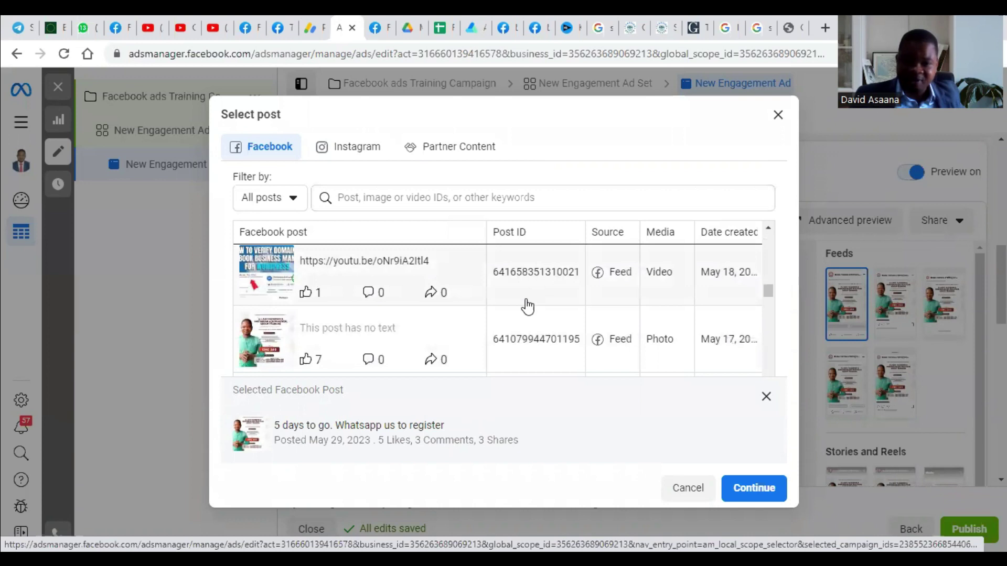
scroll(527, 307, down, 5)
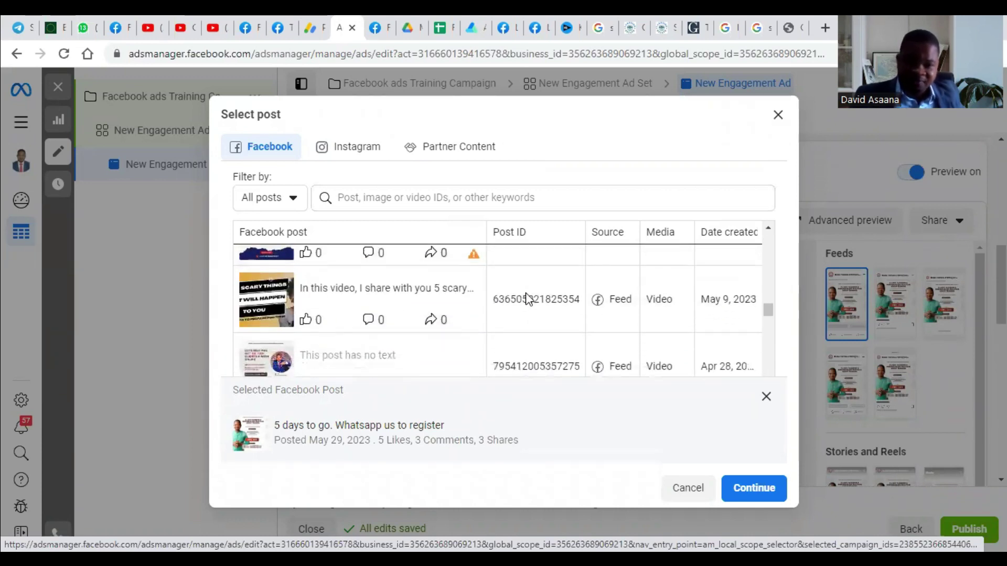
scroll(481, 300, down, 5)
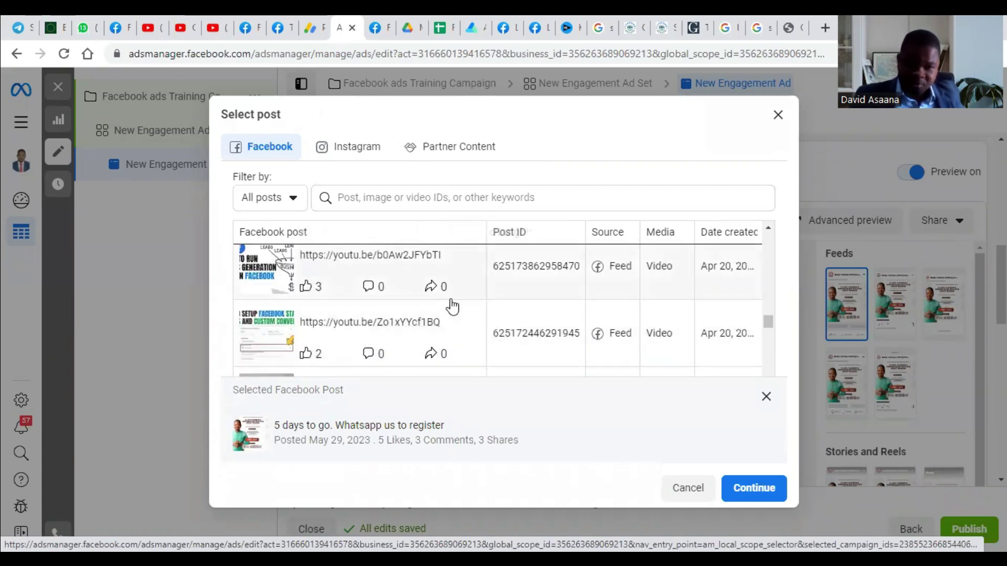
scroll(452, 307, down, 3)
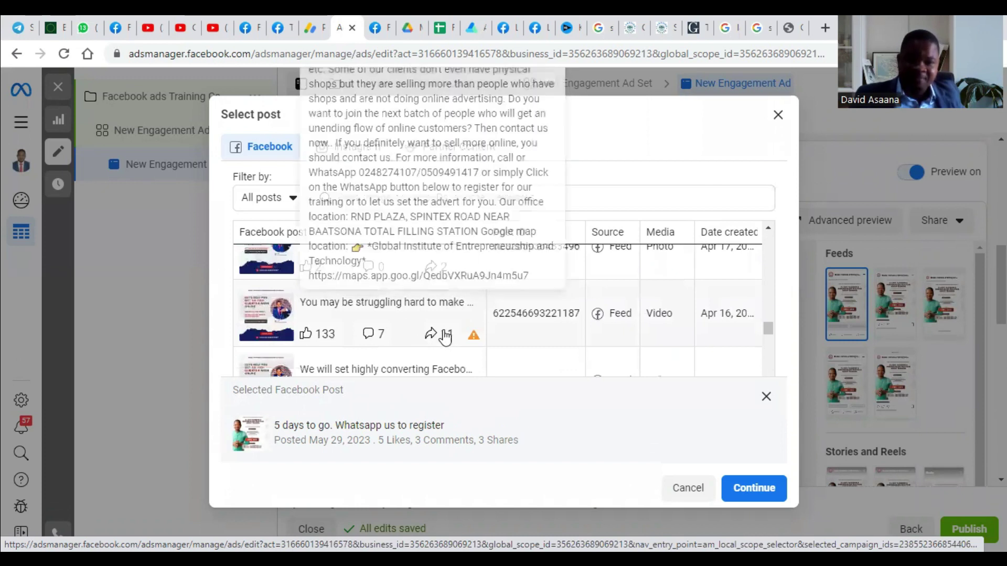
scroll(445, 336, down, 5)
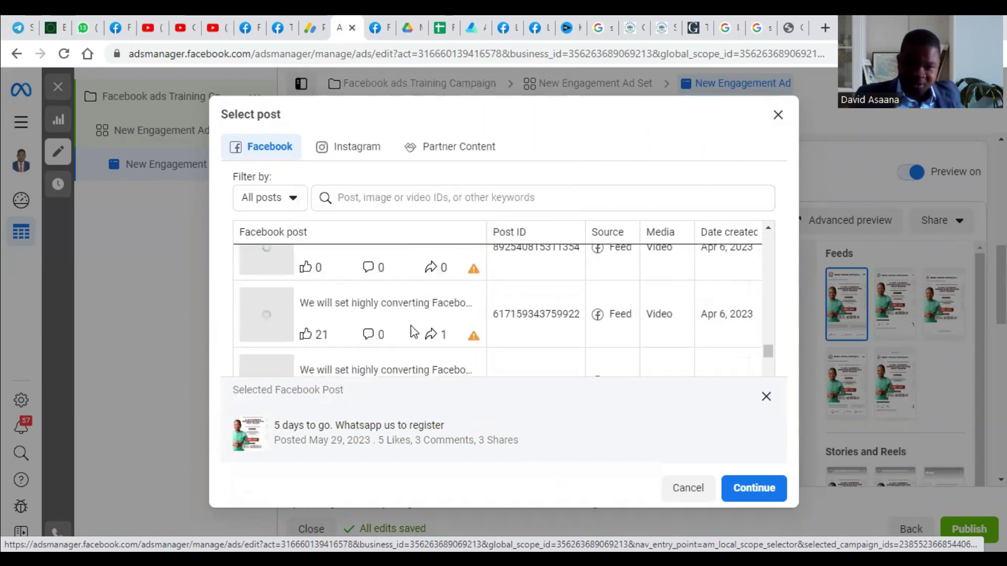
scroll(426, 331, down, 4)
scroll(436, 330, down, 1)
scroll(436, 329, down, 8)
scroll(438, 331, down, 5)
scroll(461, 310, down, 5)
scroll(457, 309, up, 12)
scroll(392, 293, up, 10)
scroll(393, 292, up, 8)
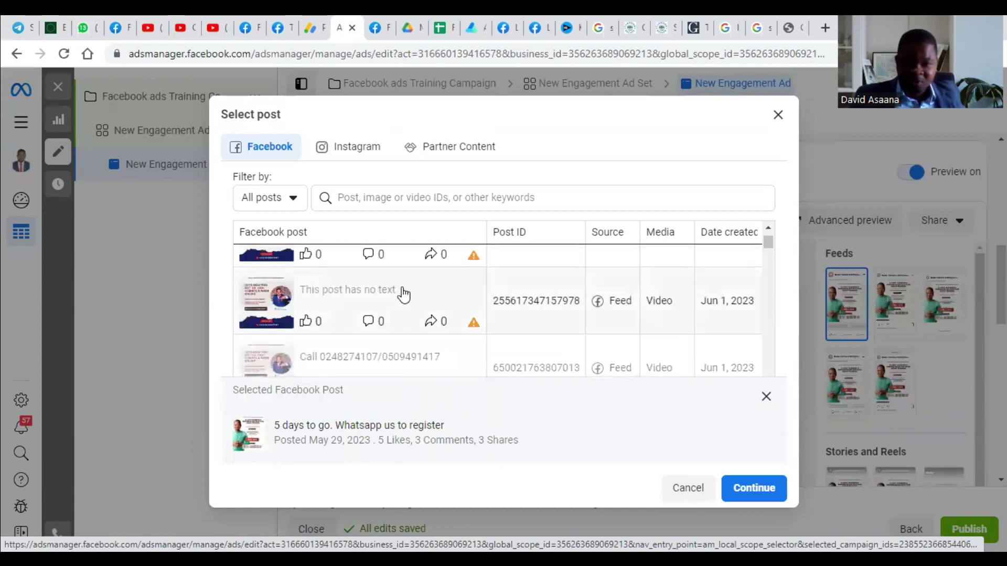
- Select a Facebook video post without text from Jun 1, 2023 as the ad creative
click(403, 294)
click(706, 496)
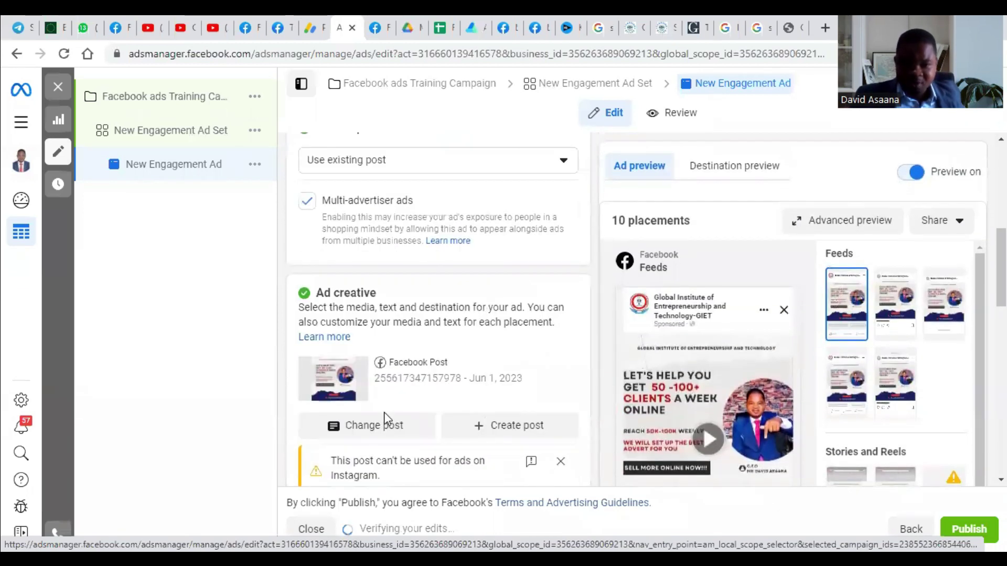
- Change the ad creative back to the Facebook post "5 days to go. Whatsapp us to register" from May 29, 2023
click(384, 422)
double_click(386, 428)
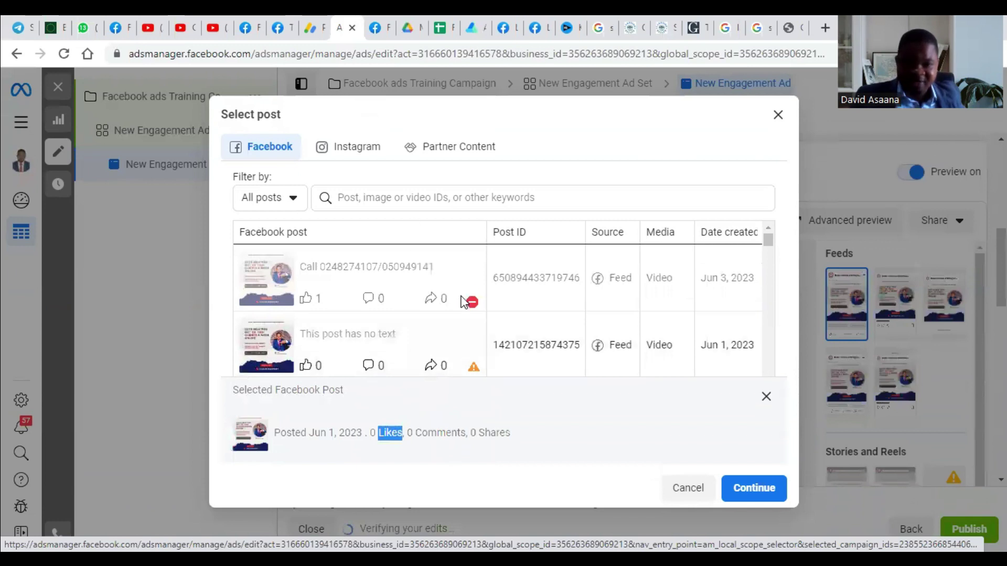
scroll(393, 321, down, 2)
scroll(546, 303, up, 2)
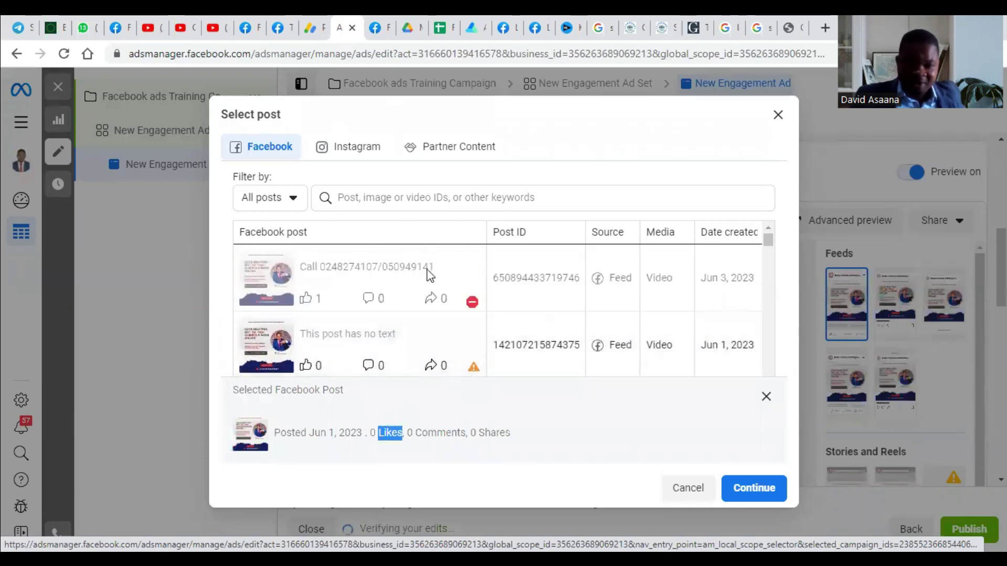
scroll(506, 326, down, 3)
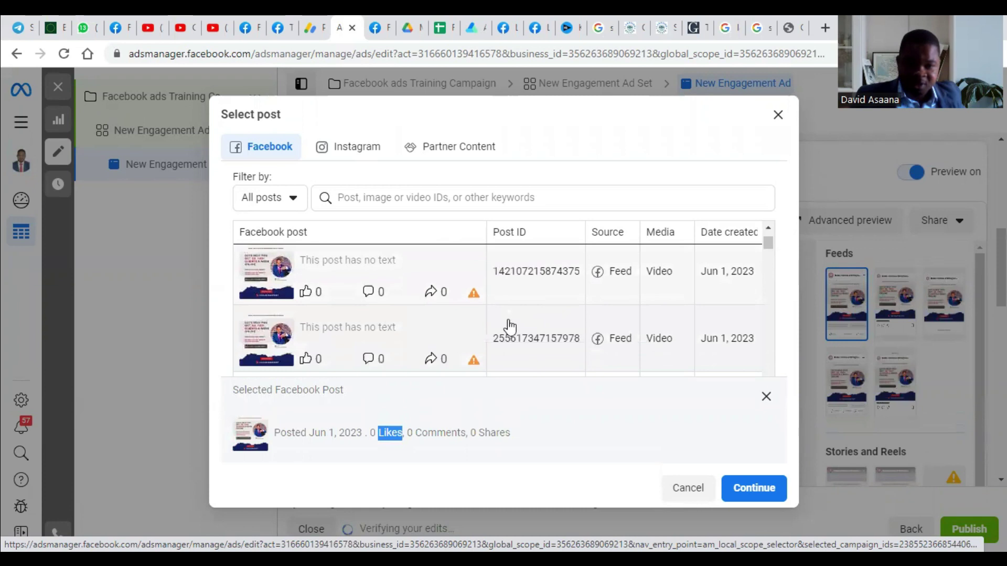
scroll(462, 324, down, 3)
click(367, 317)
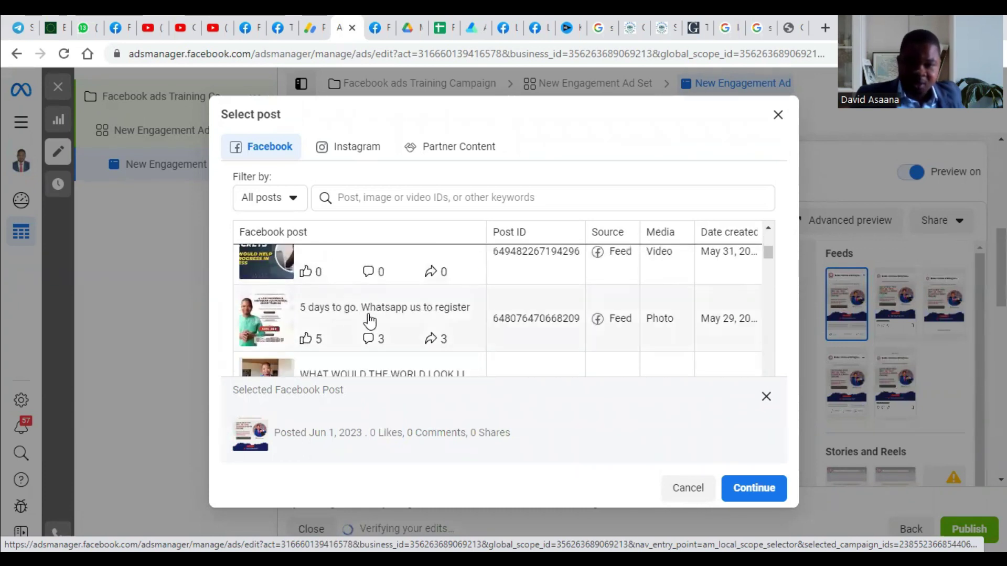
click(755, 488)
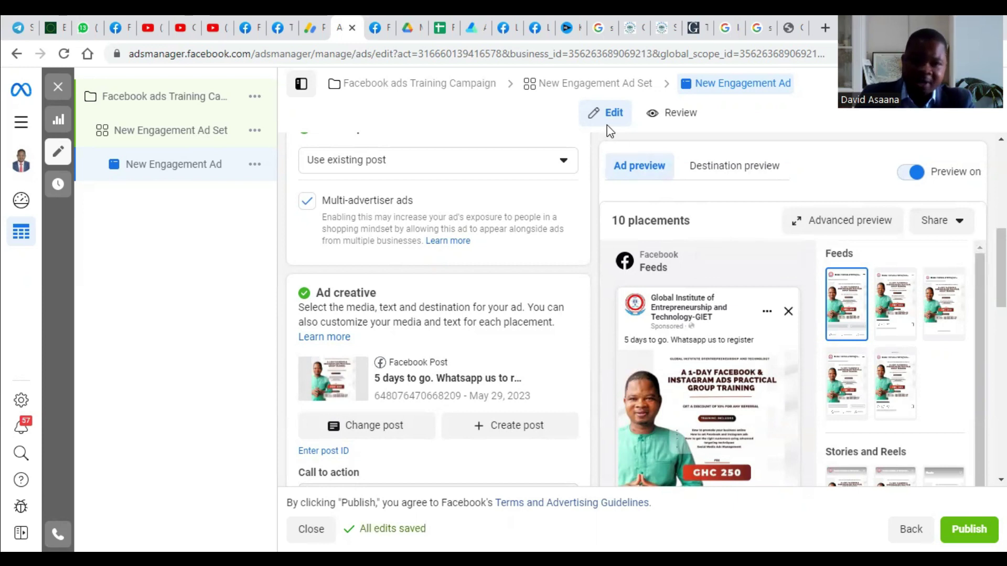
- Switch to Facebook, open the Global Institute of Entrepreneurship and Technology-GIET page from the managed pages, and switch into its profile
click(249, 27)
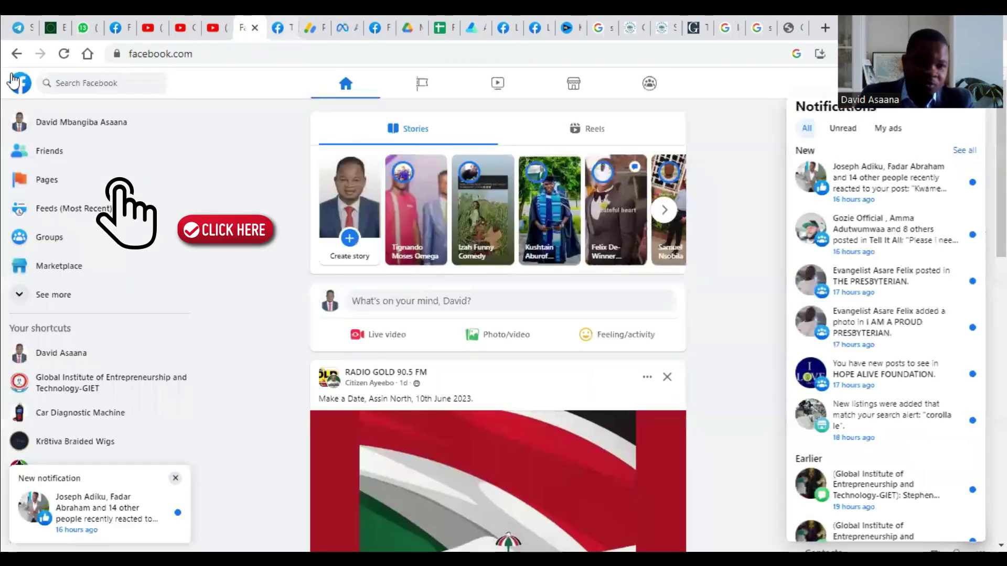
click(119, 184)
click(662, 363)
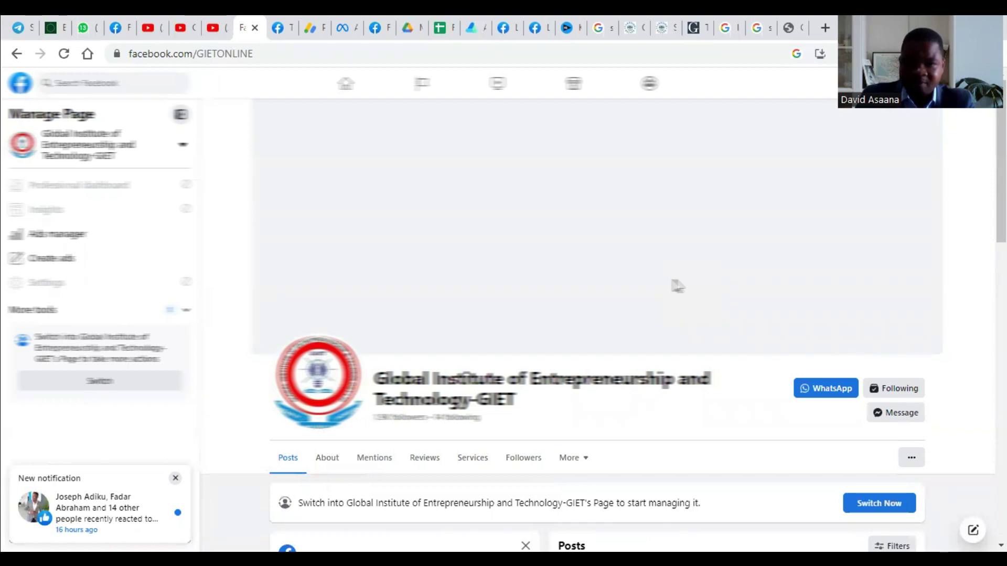
scroll(908, 400, down, 4)
scroll(886, 454, up, 3)
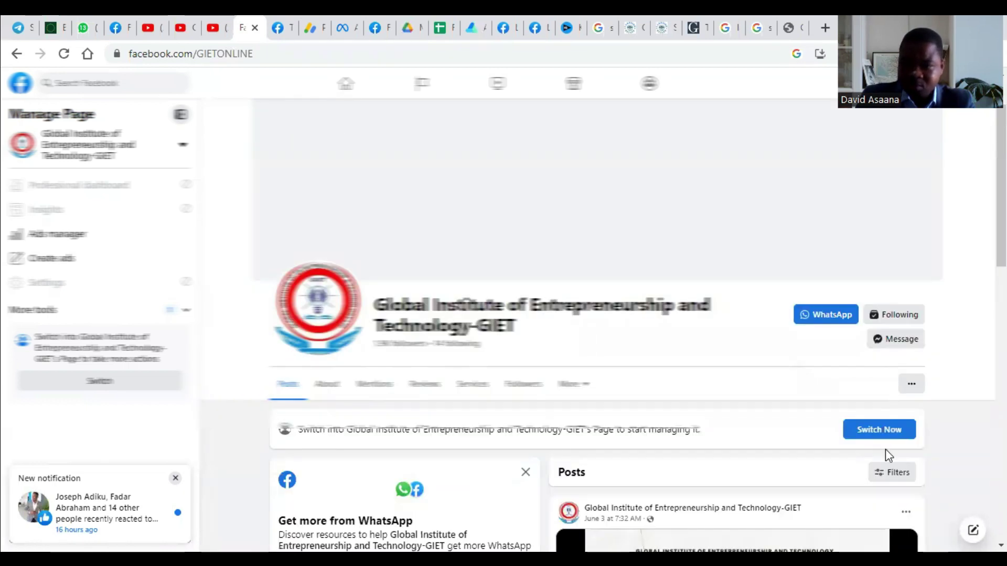
click(879, 428)
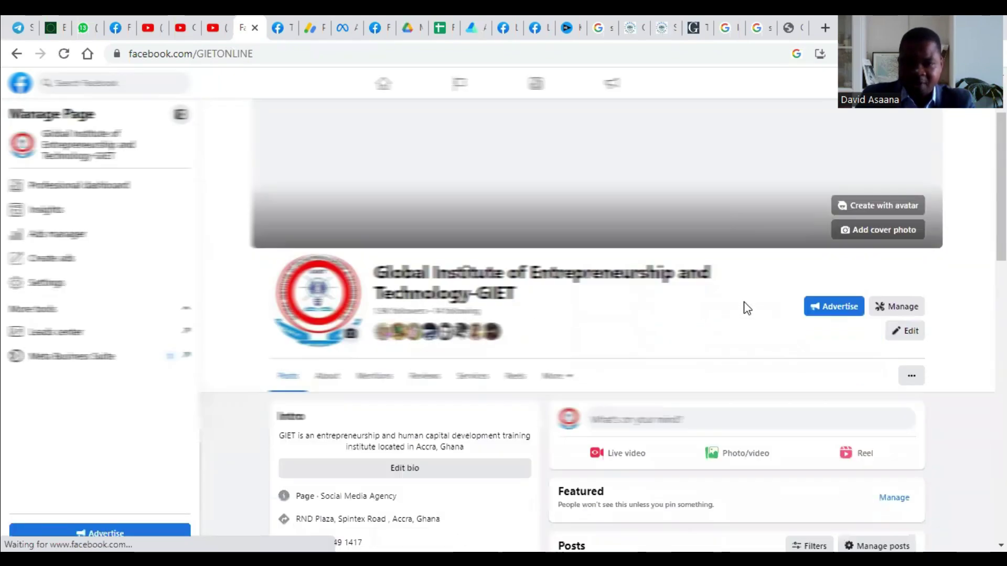
- Open a new photo/video post on the page, look at its file chooser, text and media options, and close it without posting
scroll(750, 346, down, 3)
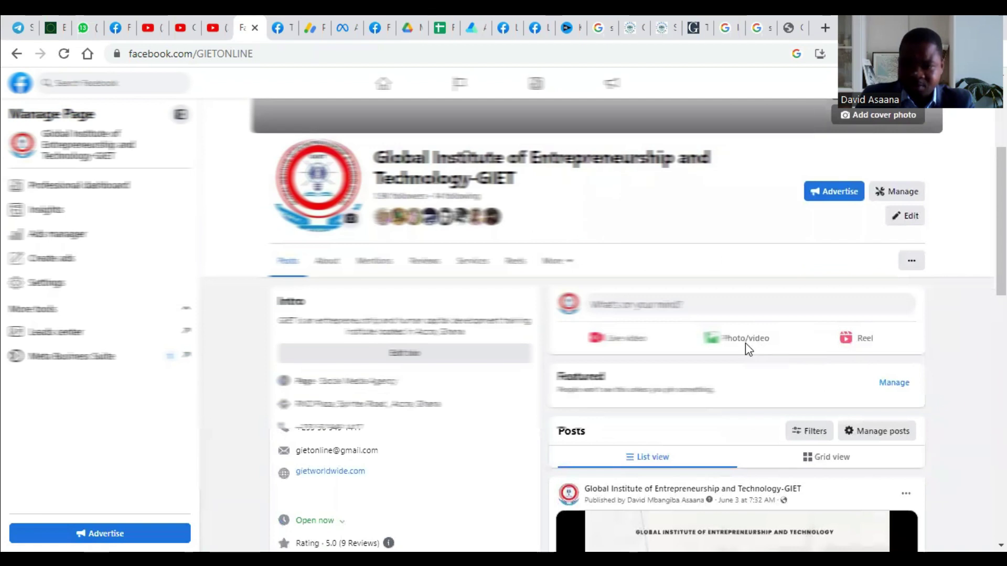
click(724, 244)
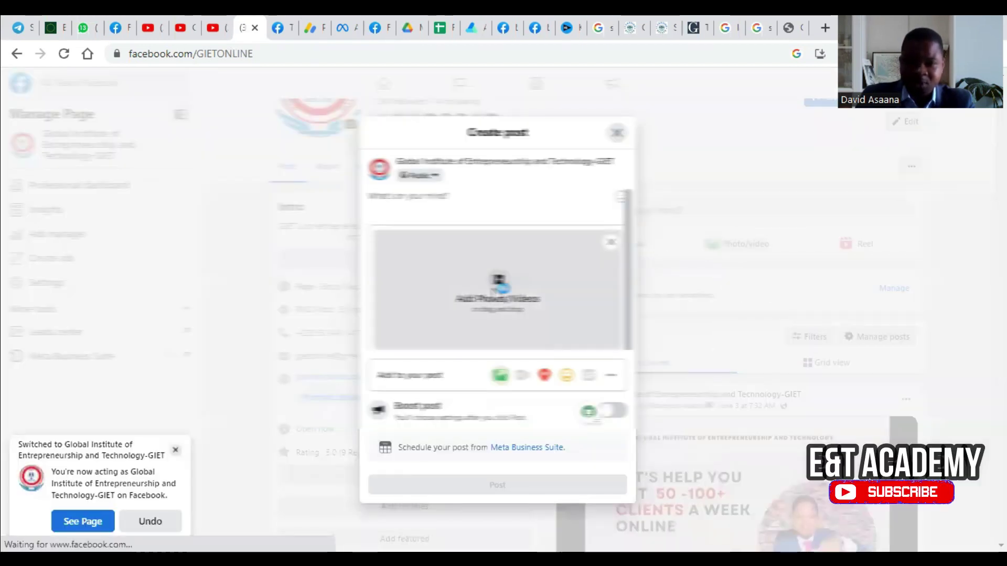
click(496, 292)
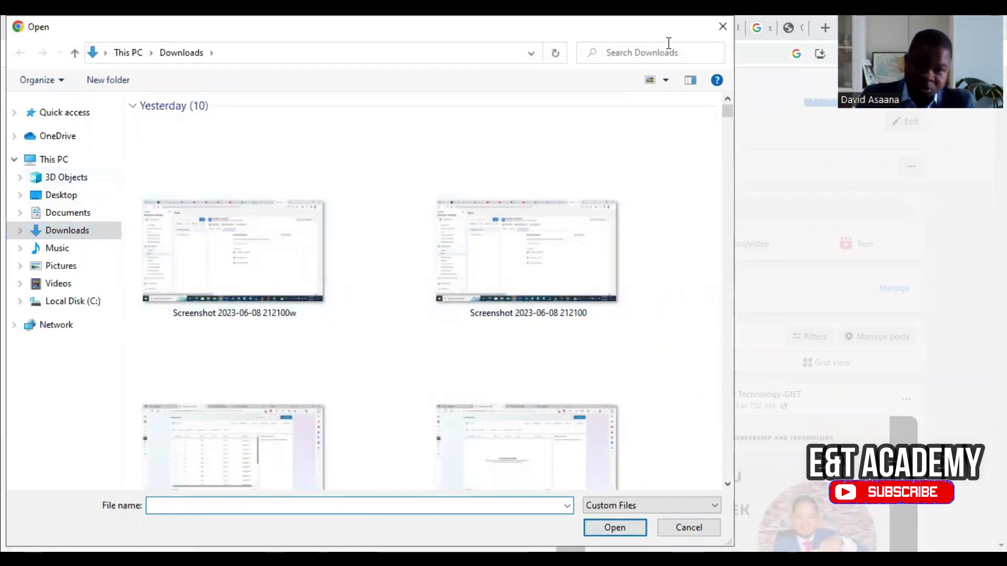
click(723, 27)
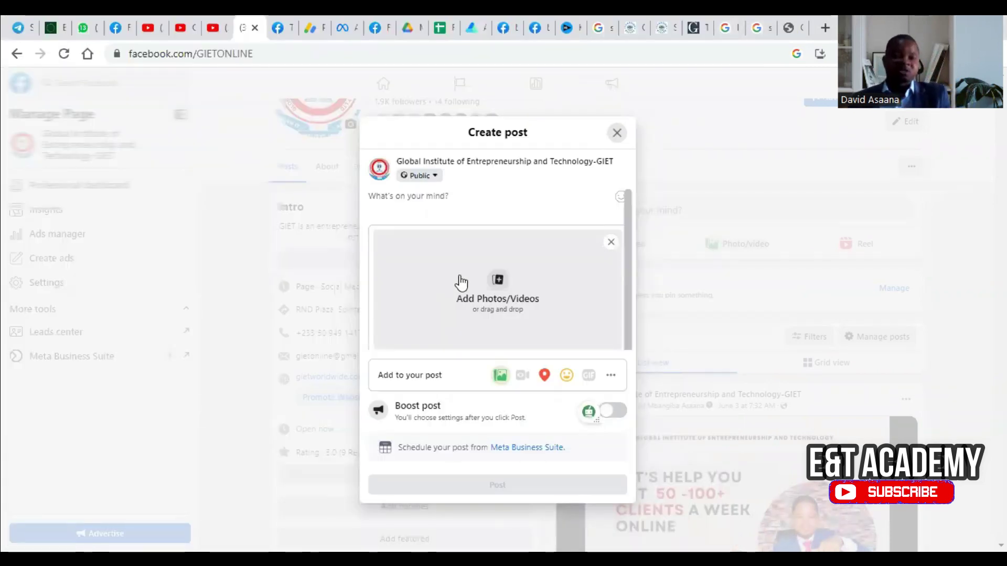
click(438, 199)
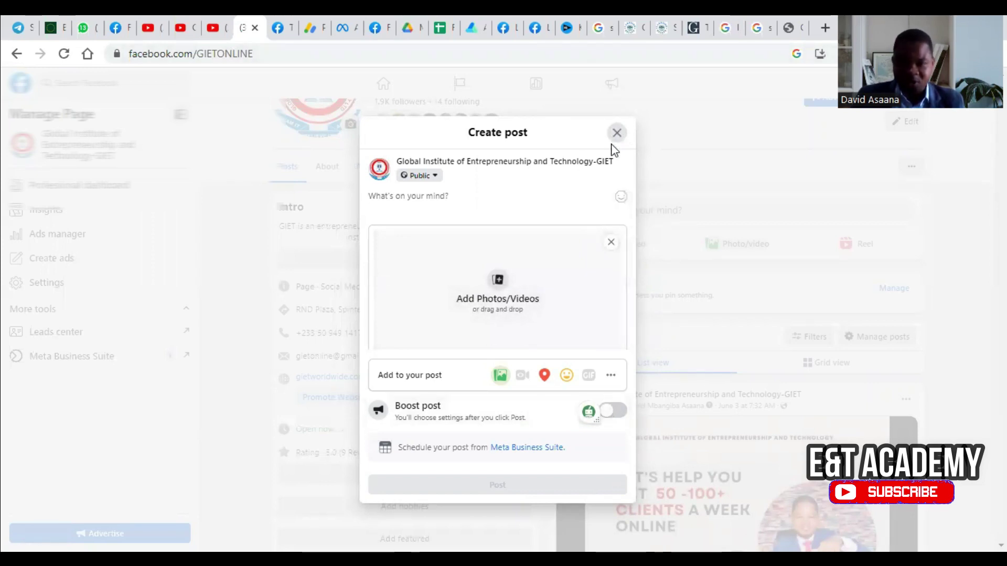
scroll(626, 243, down, 2)
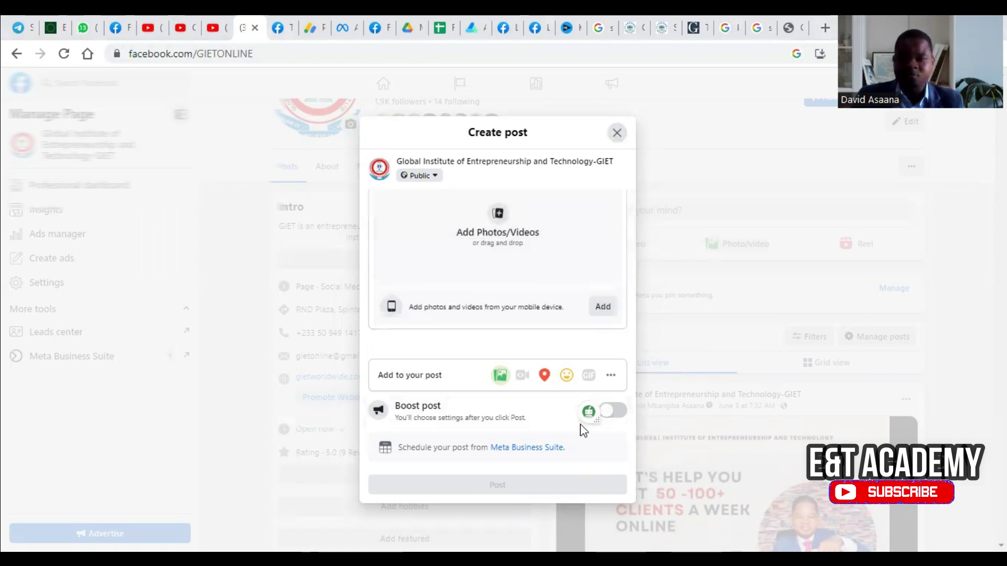
click(617, 135)
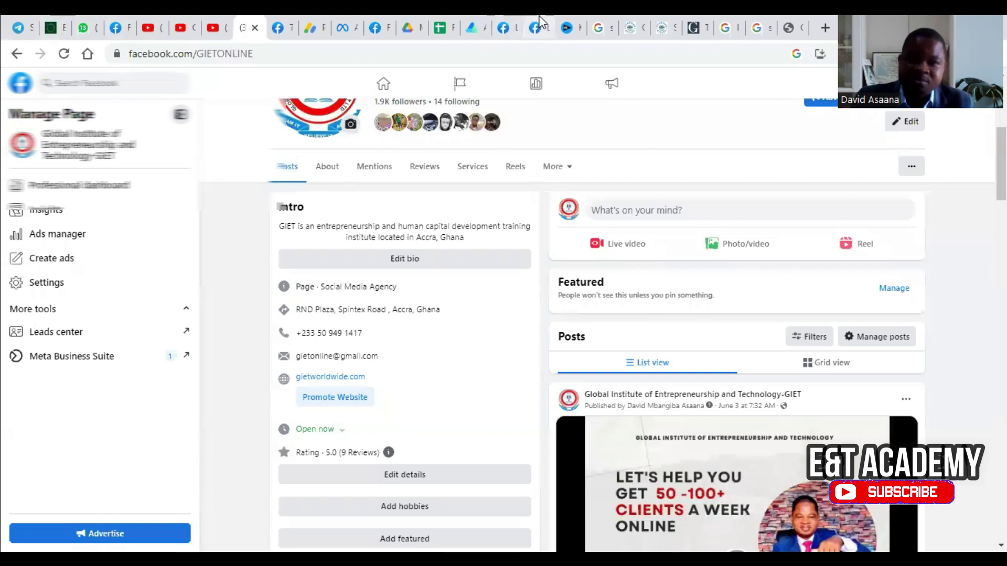
- Switch back to Ads Manager, open the list of existing posts for the ad creative, and close it without changing the post
click(342, 27)
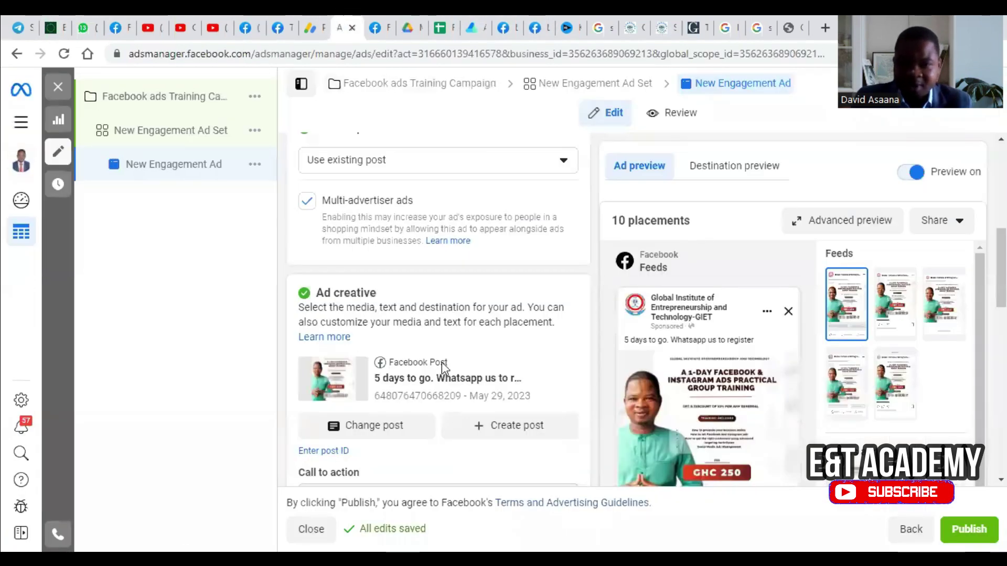
scroll(406, 249, down, 4)
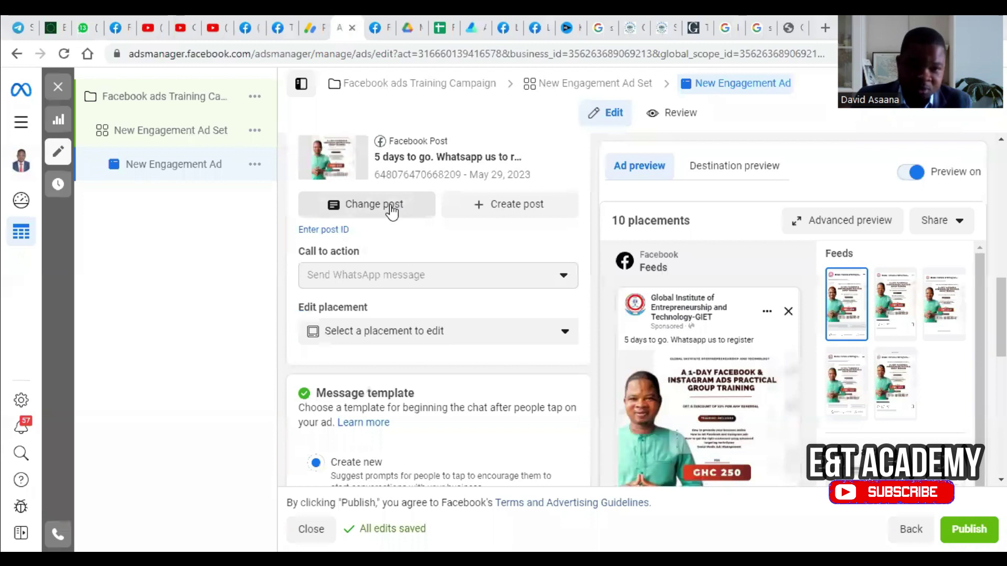
click(380, 212)
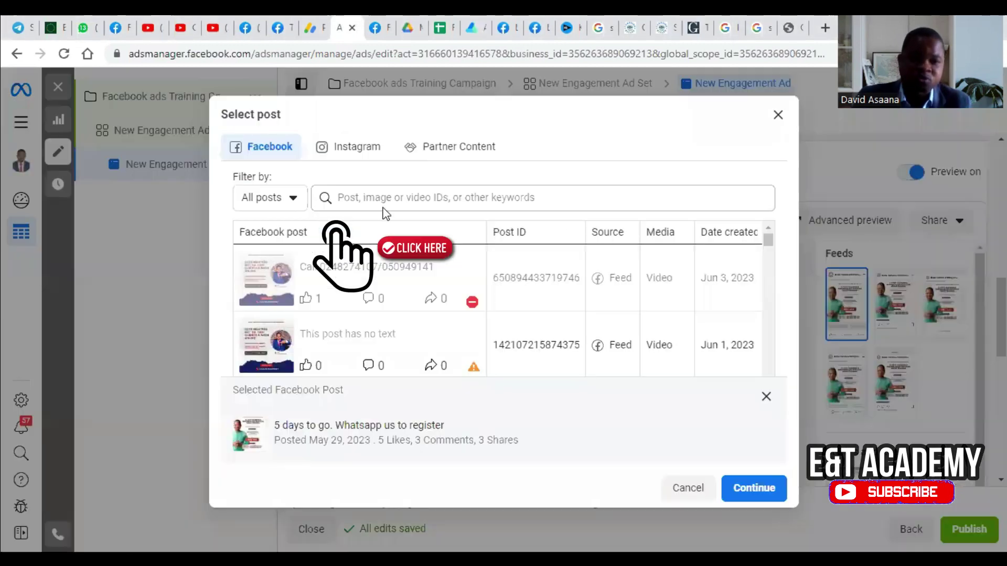
click(778, 116)
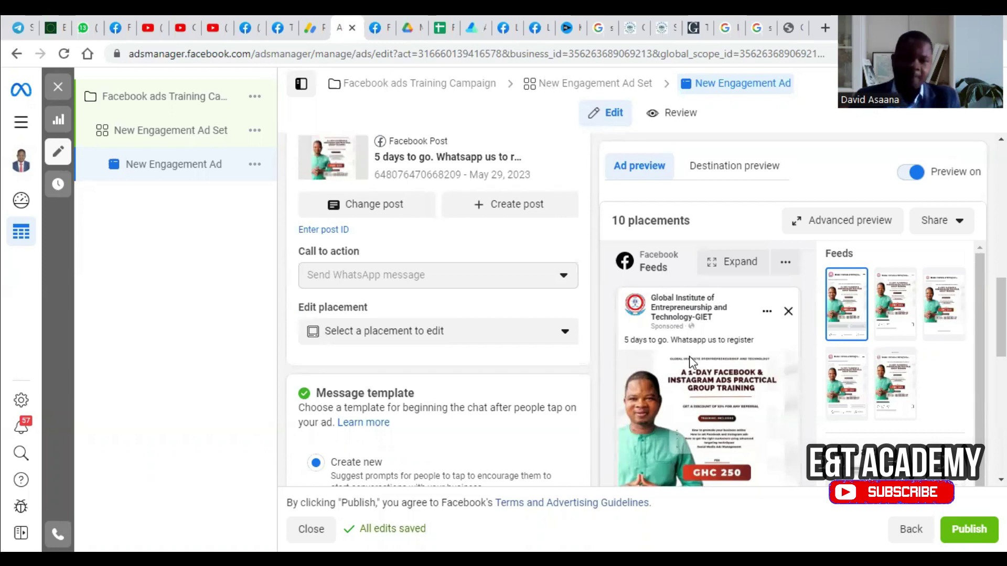
- Review the ad's message template, tracking and ad creative sections, and return to the ad name and identity settings
scroll(583, 281, down, 4)
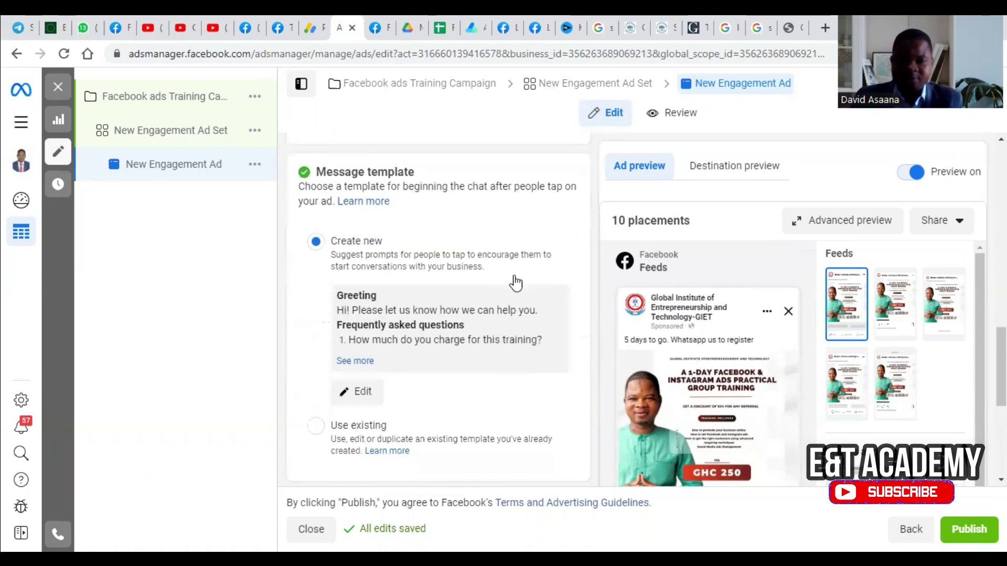
scroll(515, 283, down, 1)
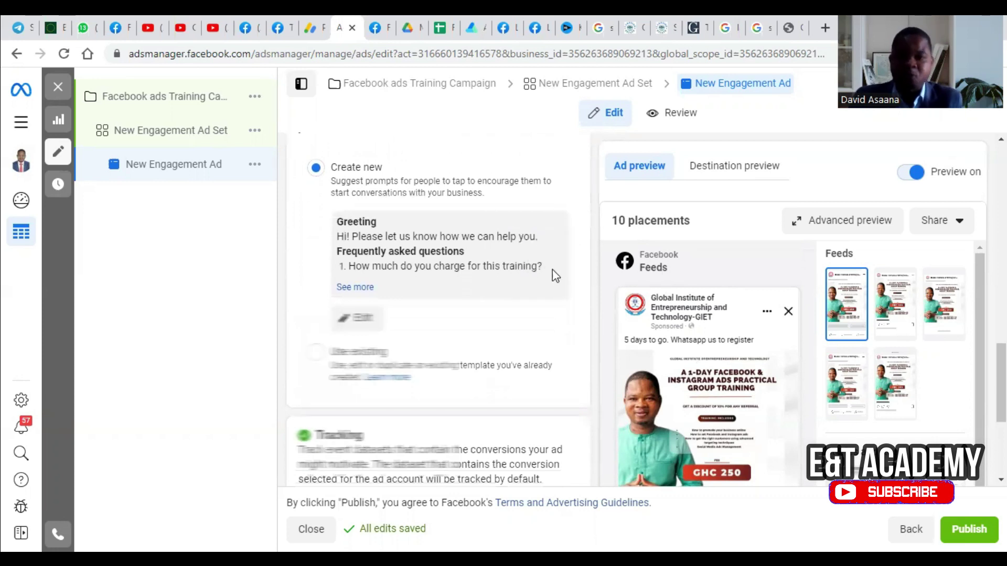
scroll(402, 212, down, 3)
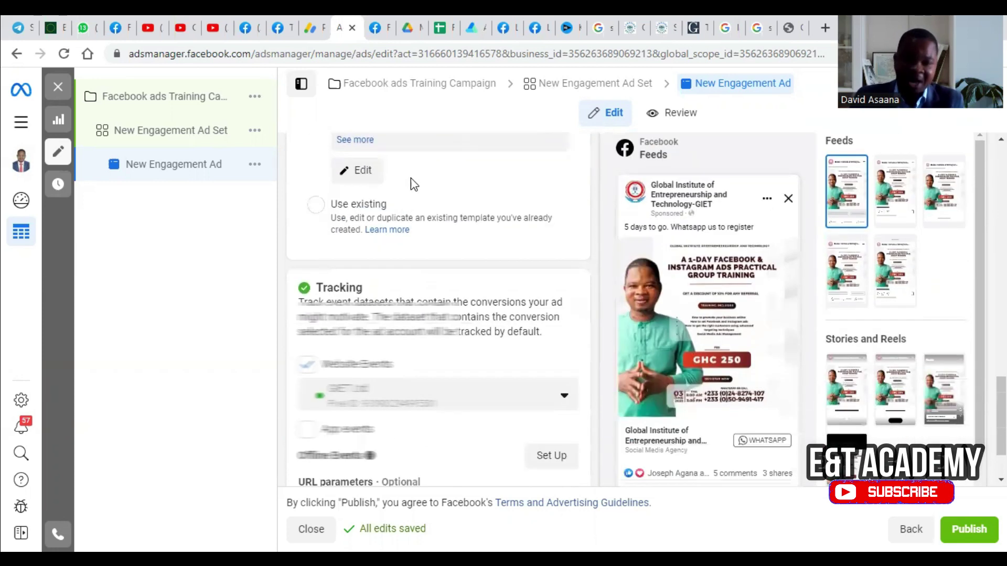
scroll(535, 265, up, 3)
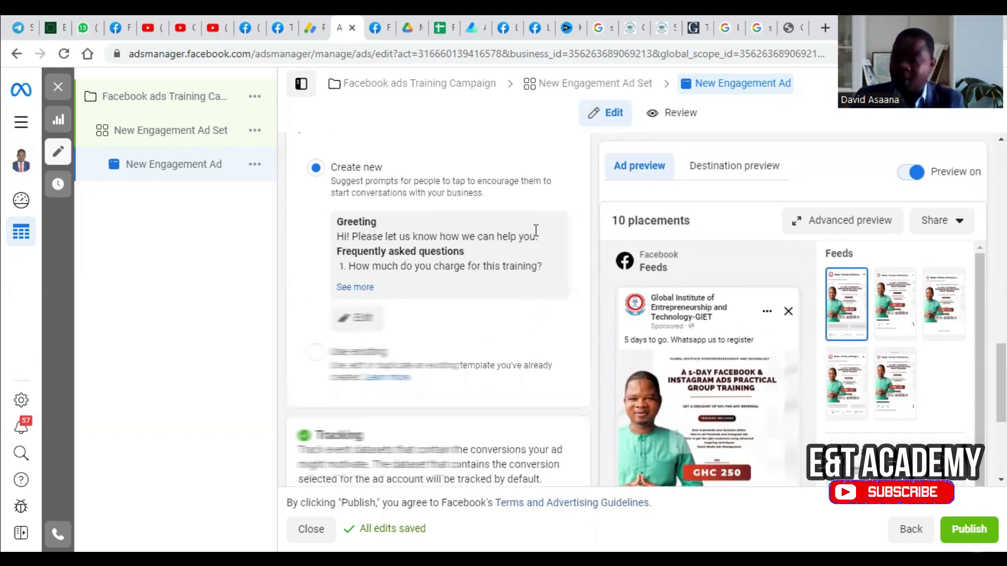
scroll(505, 262, down, 4)
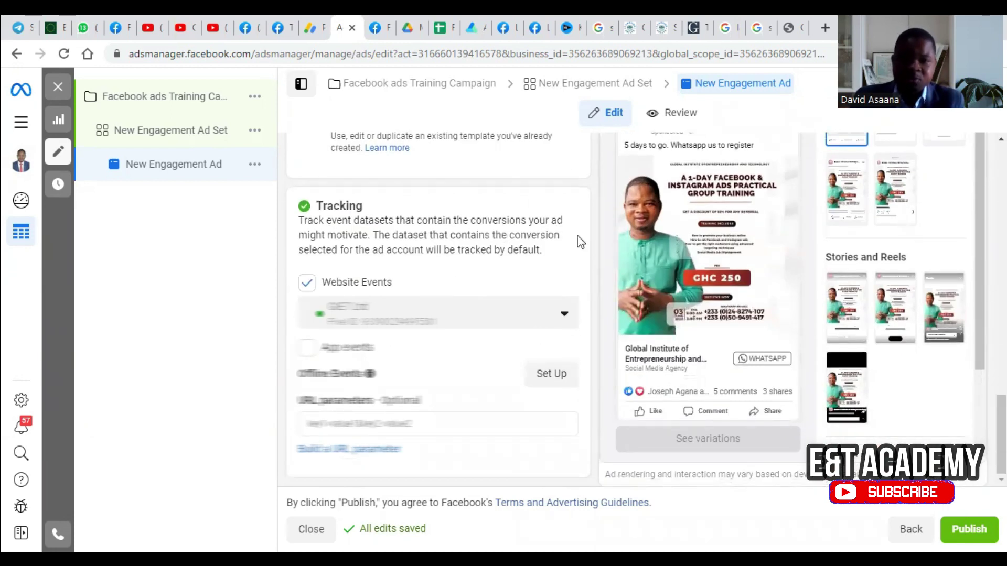
scroll(566, 210, up, 2)
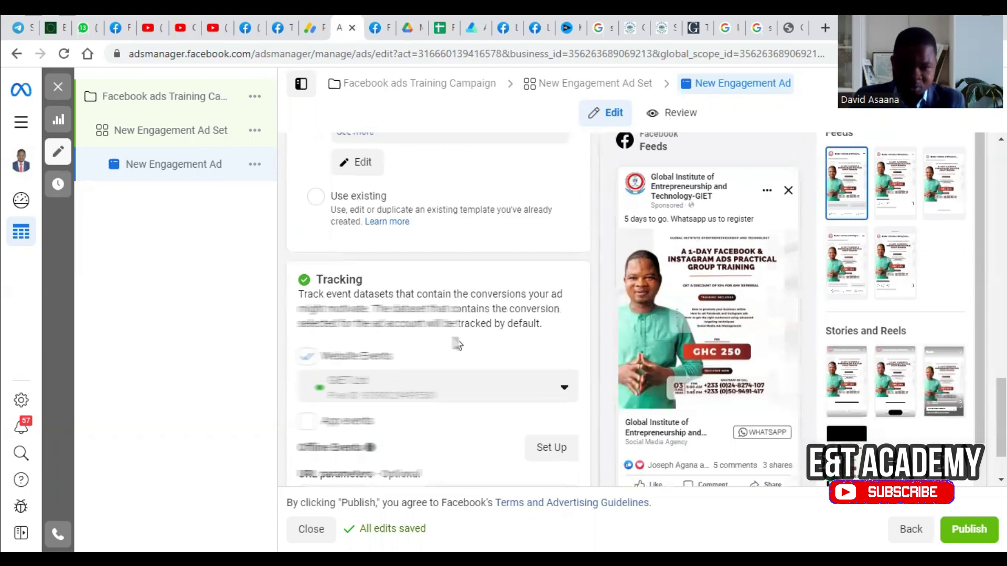
scroll(456, 343, up, 4)
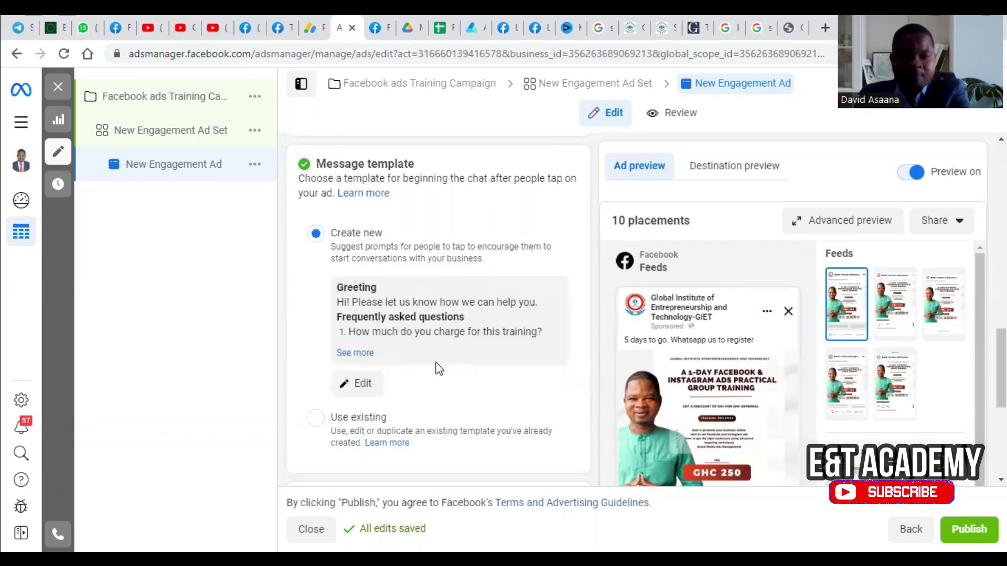
scroll(440, 369, up, 10)
scroll(472, 313, down, 5)
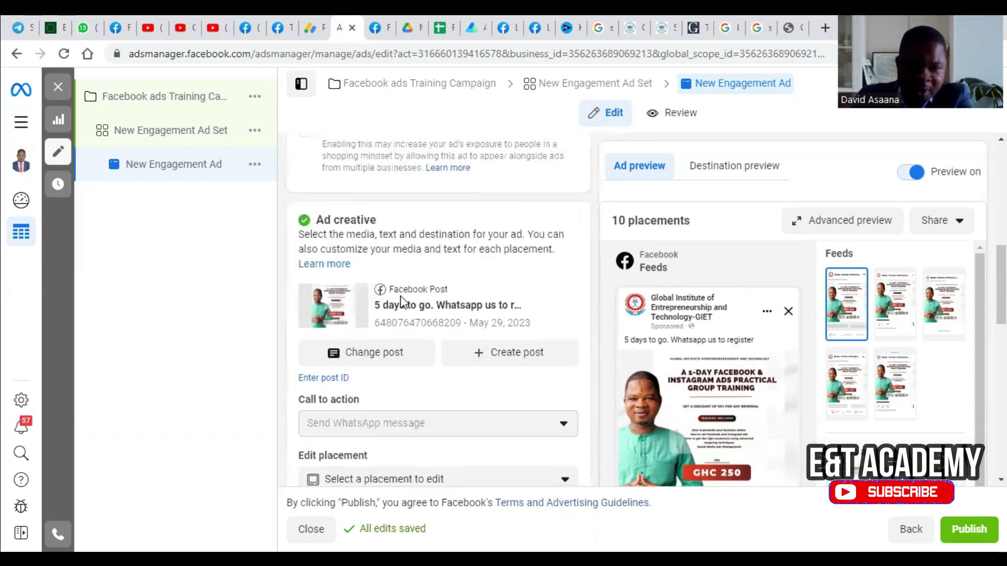
scroll(402, 302, down, 2)
scroll(411, 255, up, 2)
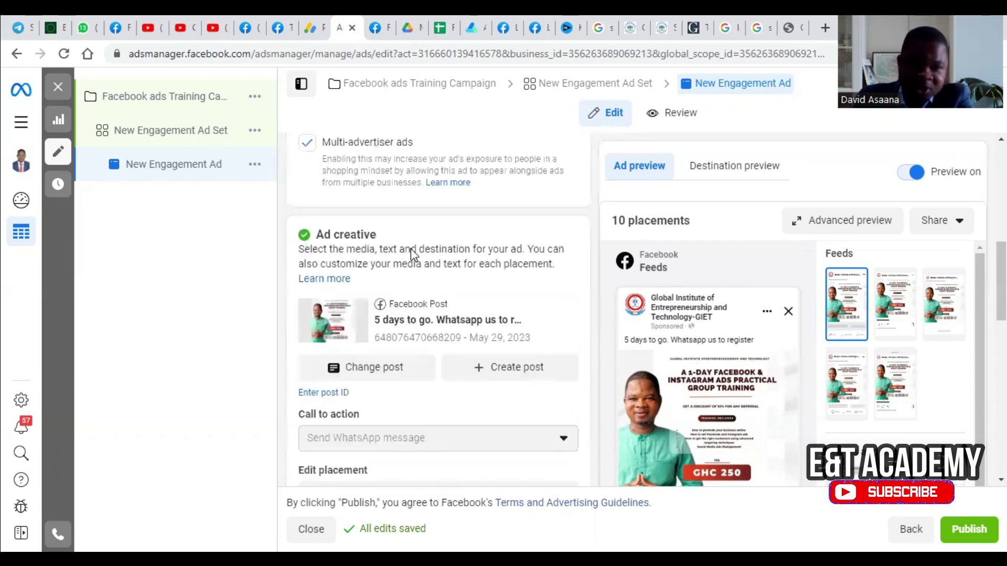
scroll(411, 263, up, 8)
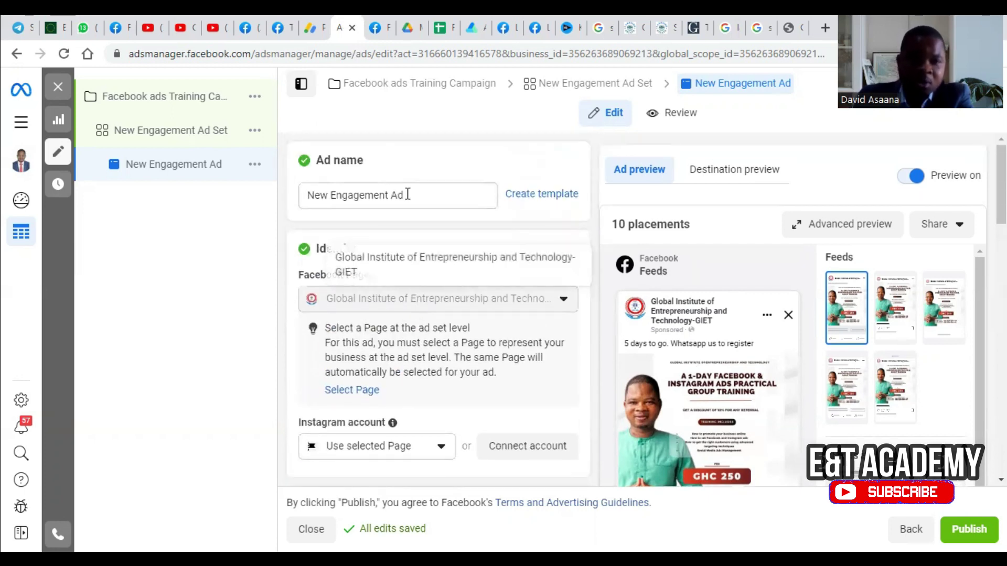
- Switch the ad setup from using an existing post to Create ad, in the single image or video format
scroll(409, 221, down, 8)
scroll(420, 231, up, 2)
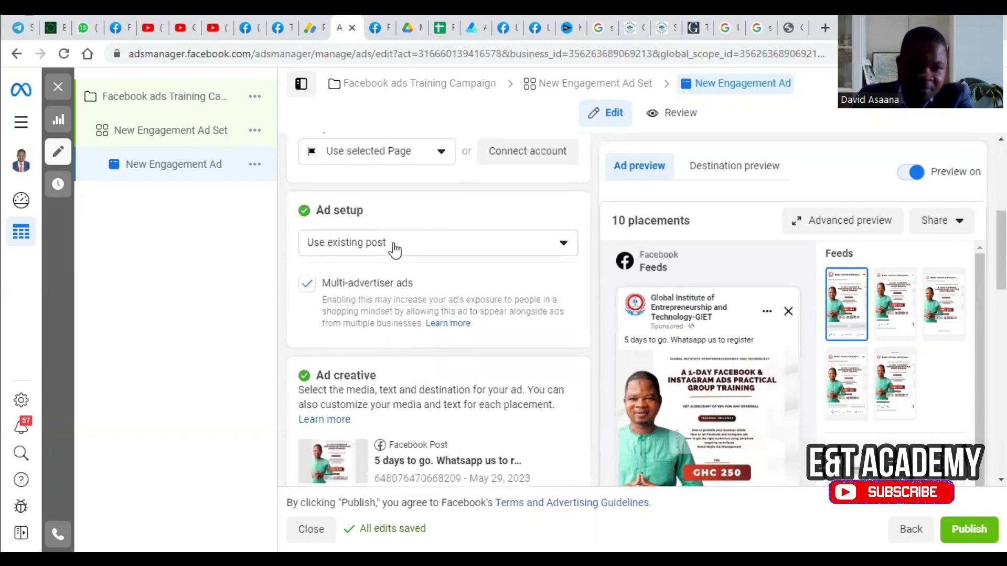
click(393, 247)
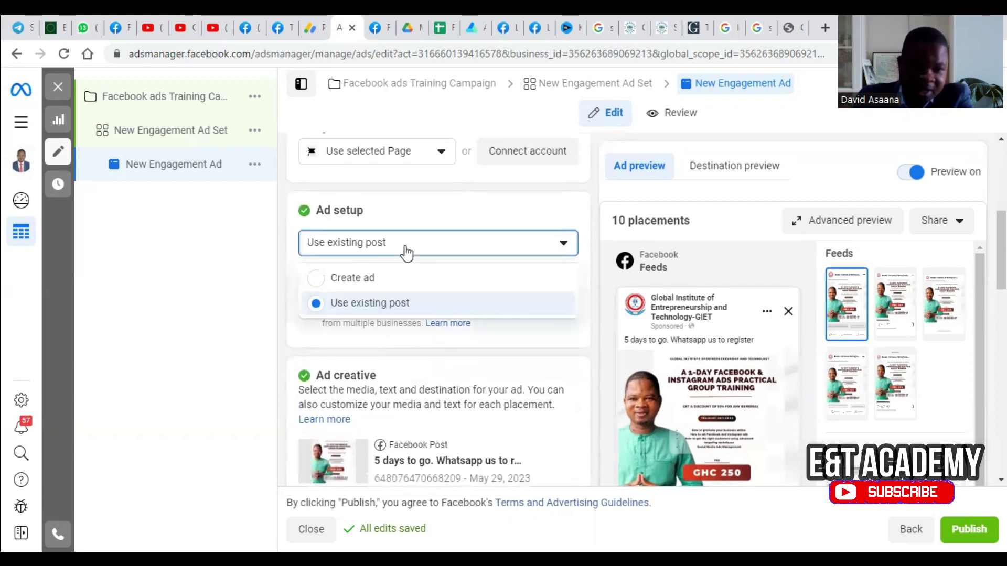
click(402, 289)
scroll(479, 288, down, 4)
scroll(417, 272, up, 4)
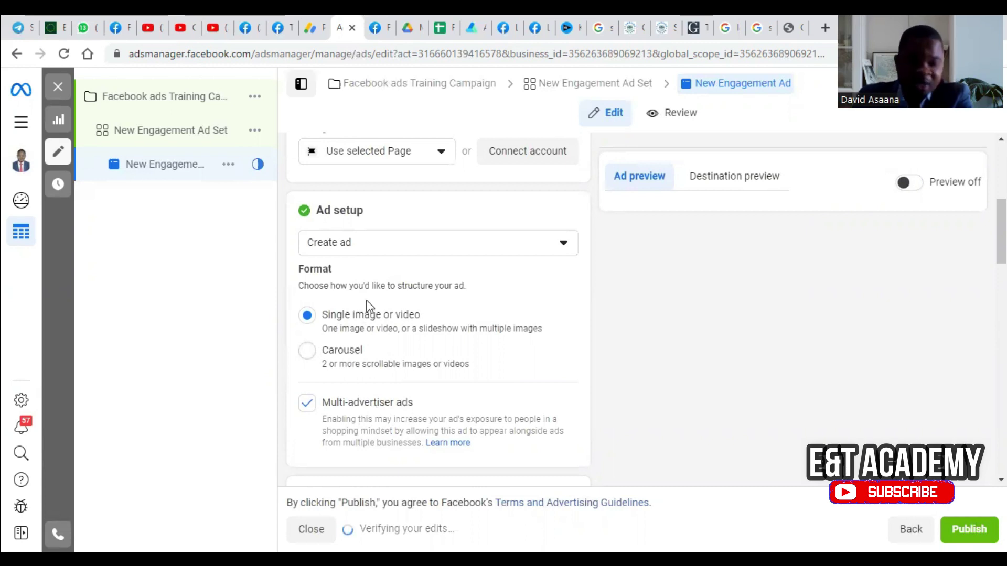
- Add the 1-Day Facebook & Instagram Ads Practical Group Training image from the account images as ad media, accepting the suggested placement crops
scroll(355, 327, down, 5)
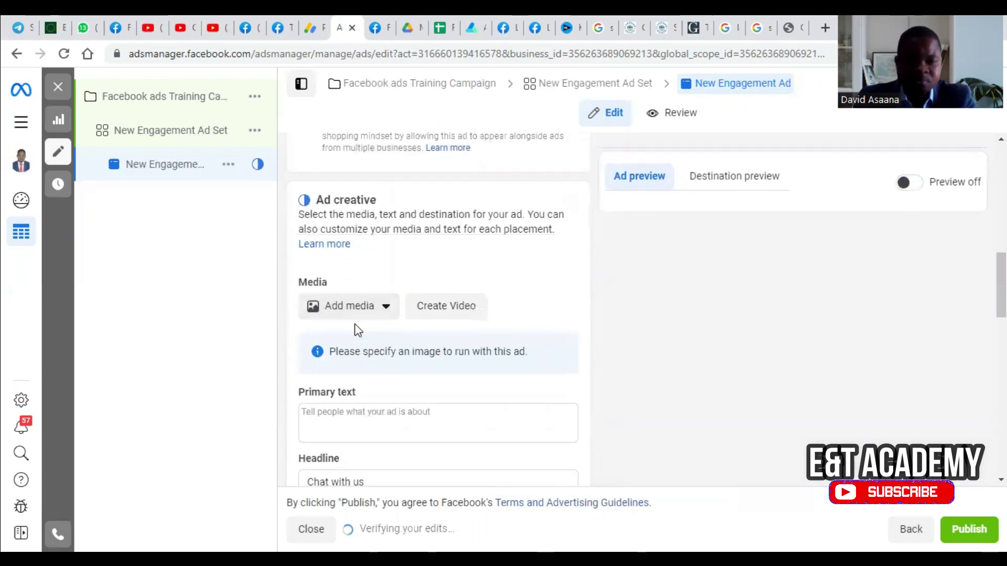
click(348, 315)
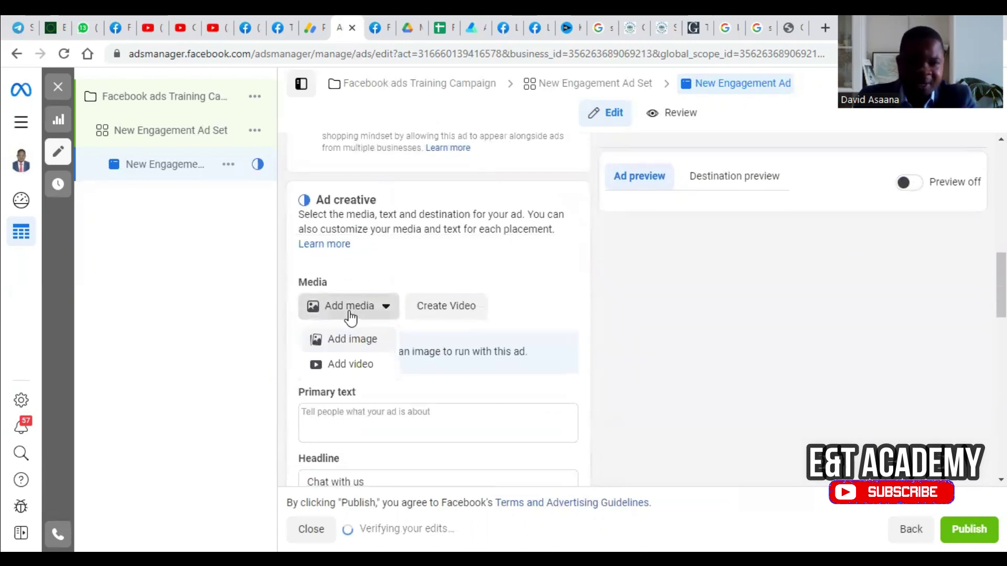
click(358, 347)
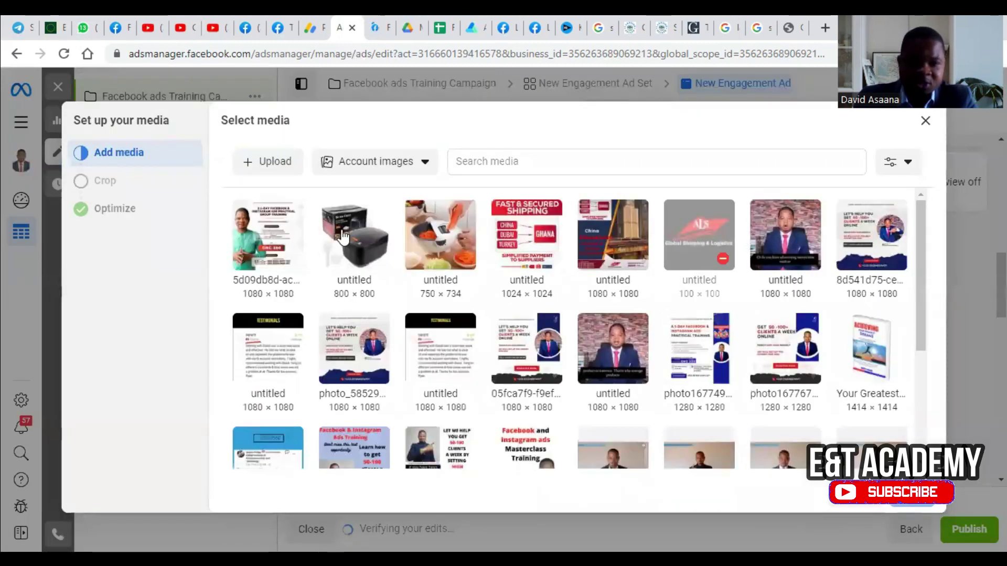
click(912, 501)
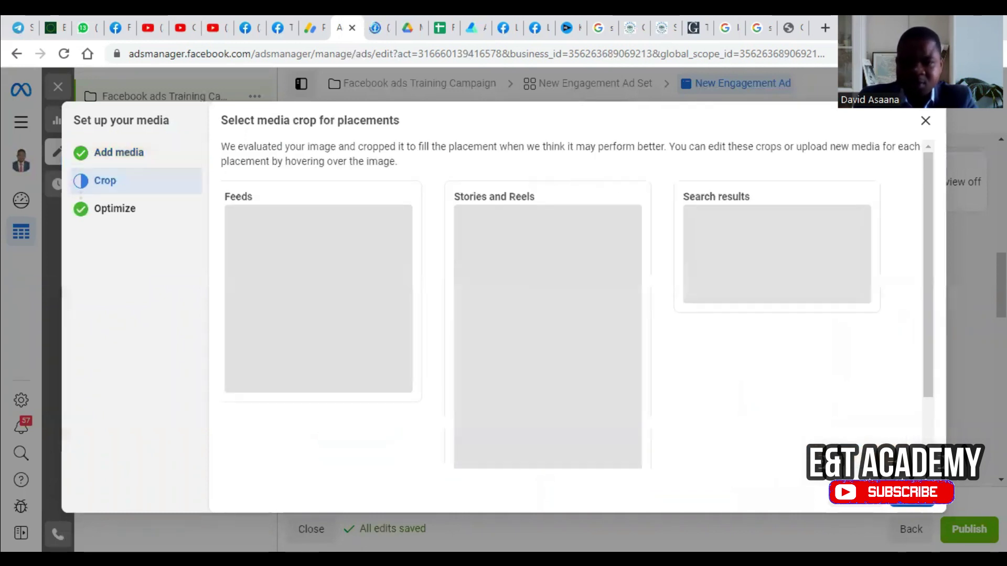
click(912, 500)
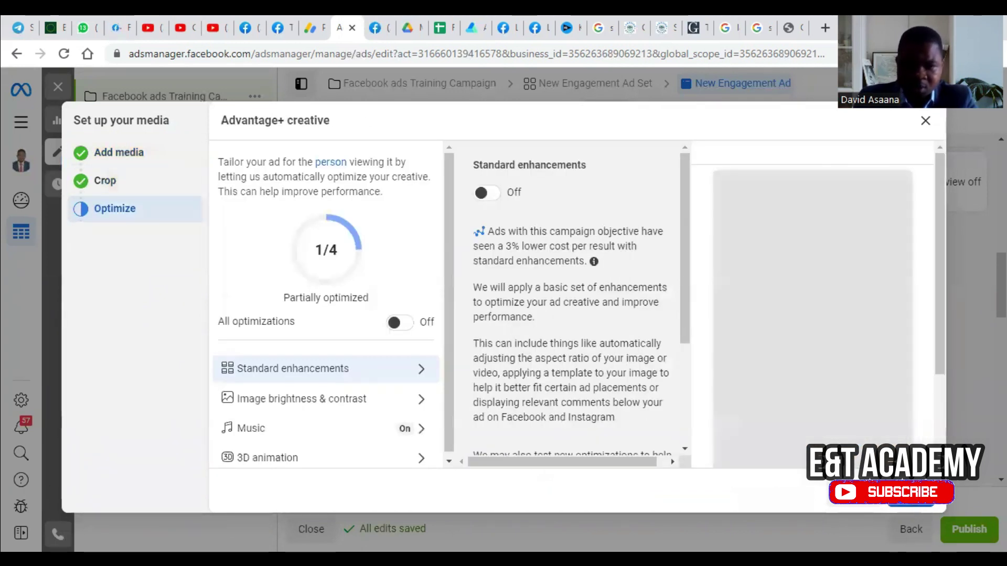
- Turn on all Advantage+ creative optimizations for the image and finish the media setup
click(397, 323)
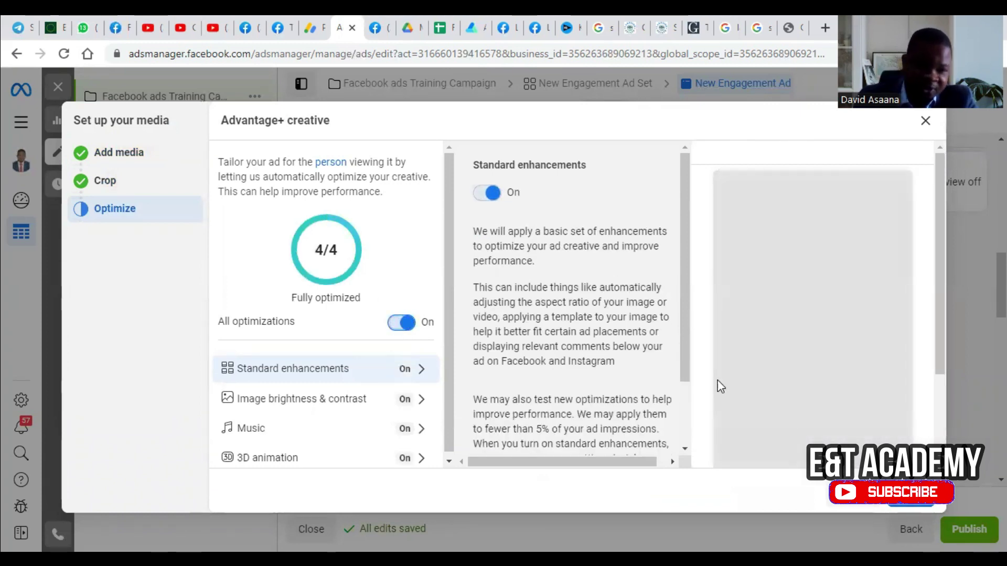
scroll(612, 335, down, 2)
scroll(644, 339, up, 2)
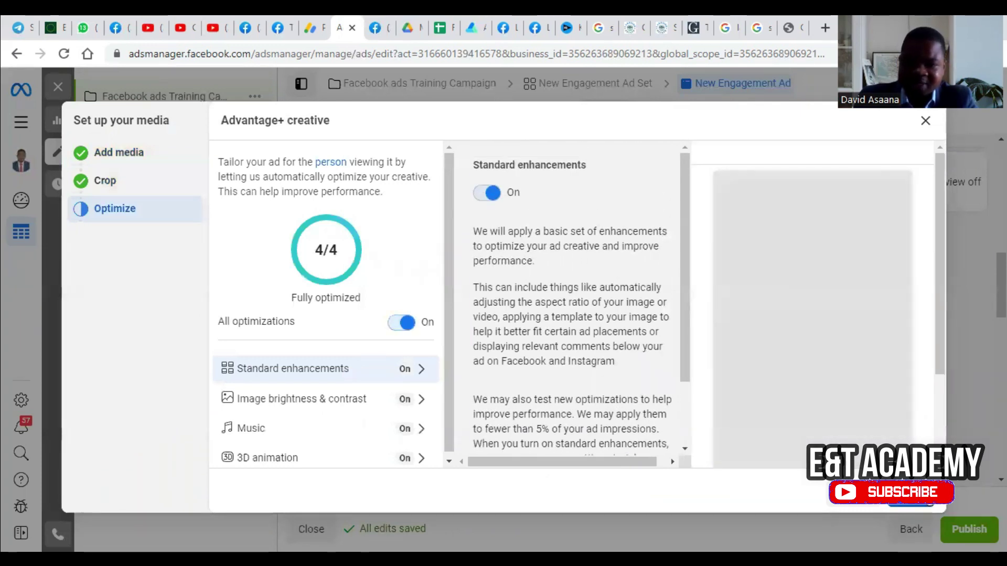
key(Escape)
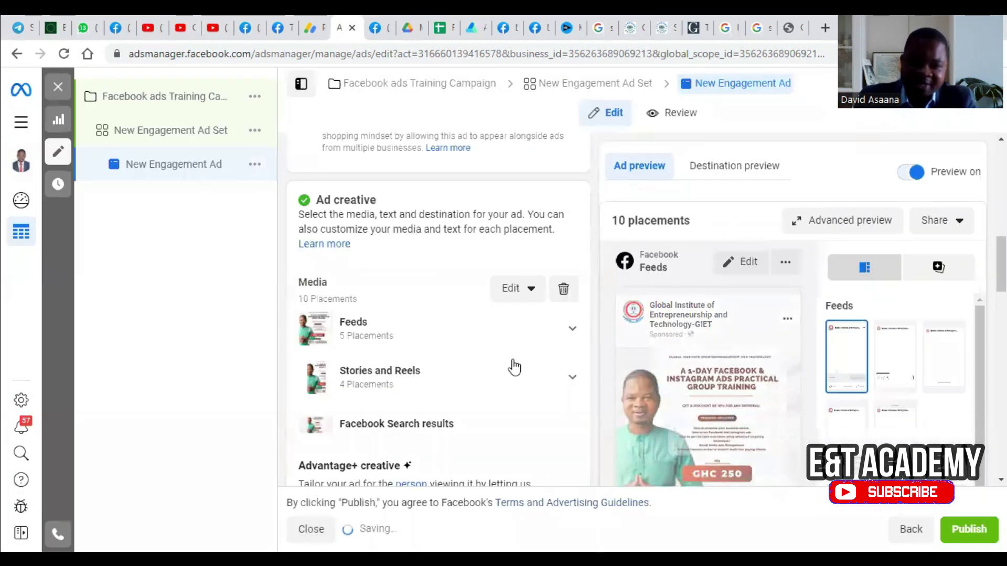
- Fill the primary text with the previous-ad suggestion beginning "Ever wanted to learn how to promote your business"
scroll(513, 355, down, 3)
scroll(557, 342, down, 5)
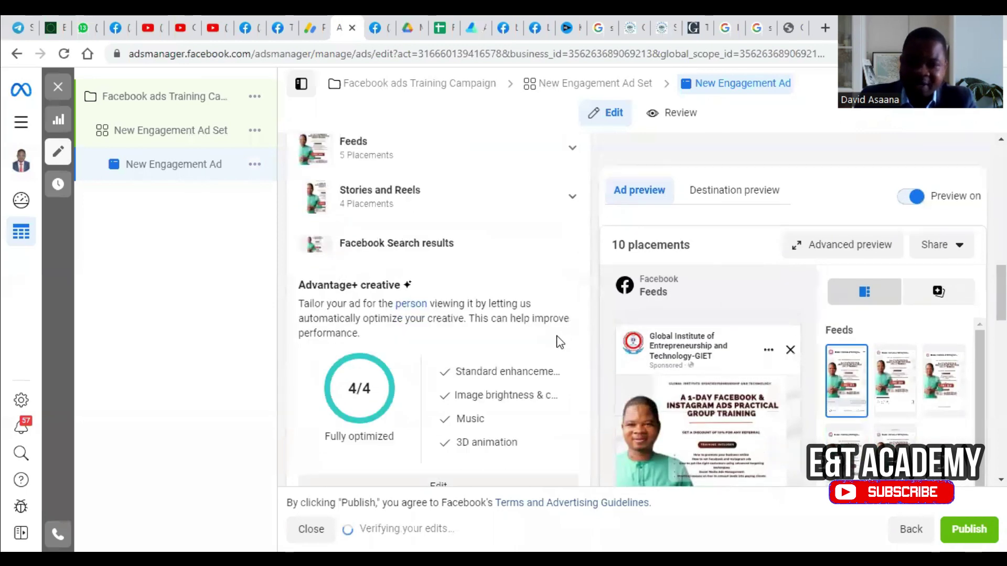
click(446, 281)
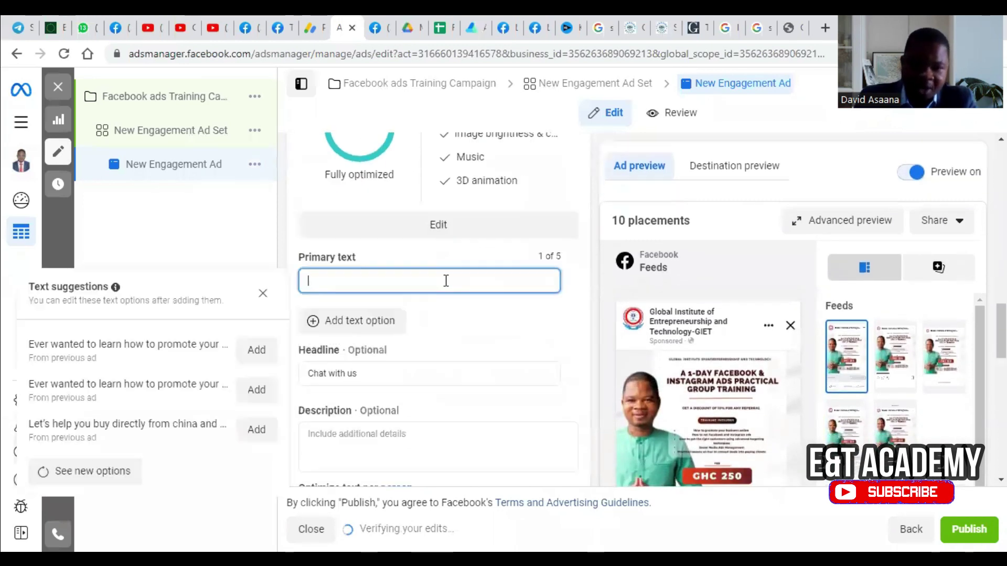
click(256, 350)
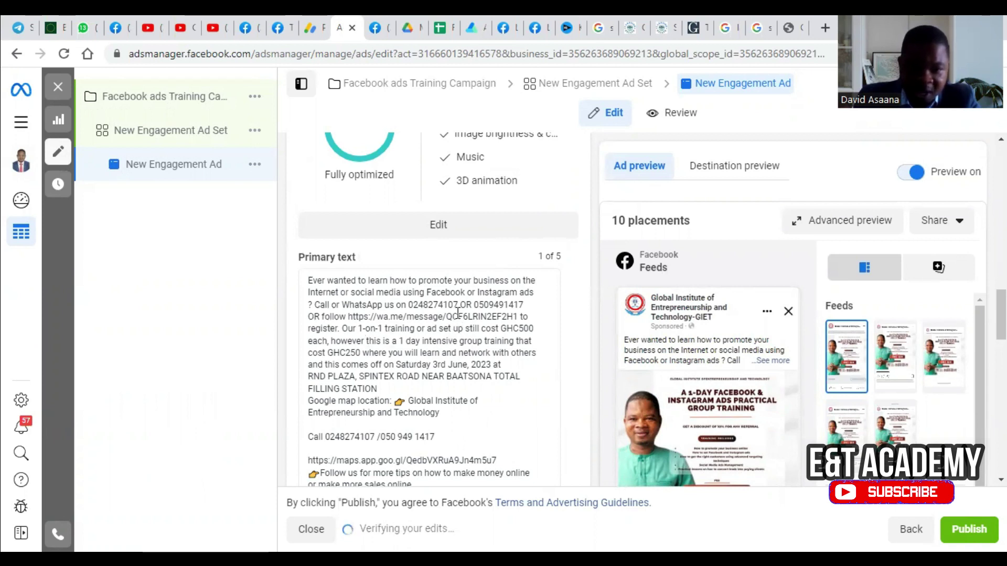
- Review the filled-in primary text and add a second, blank primary text option below it
scroll(489, 282, down, 3)
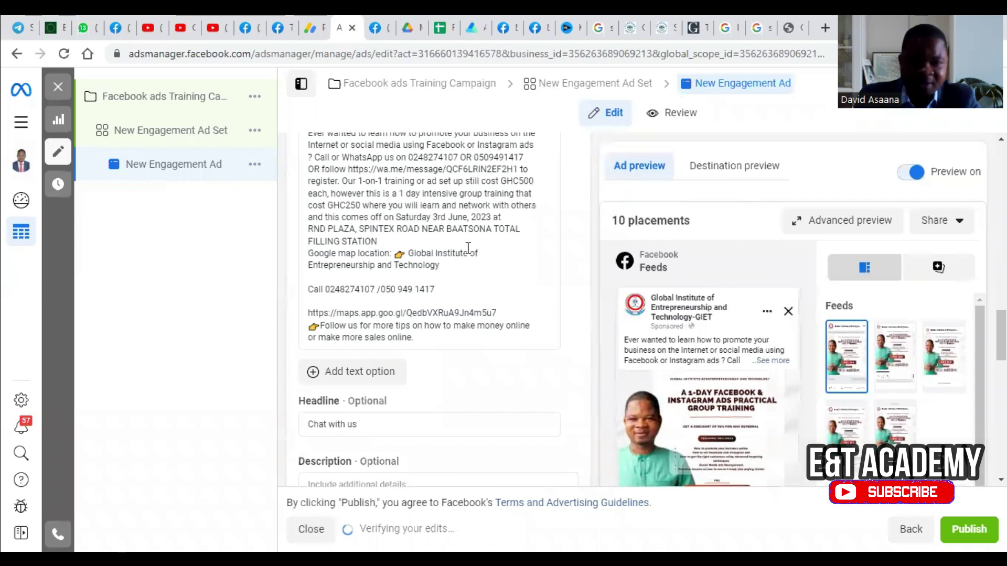
scroll(469, 307, up, 5)
scroll(483, 326, down, 4)
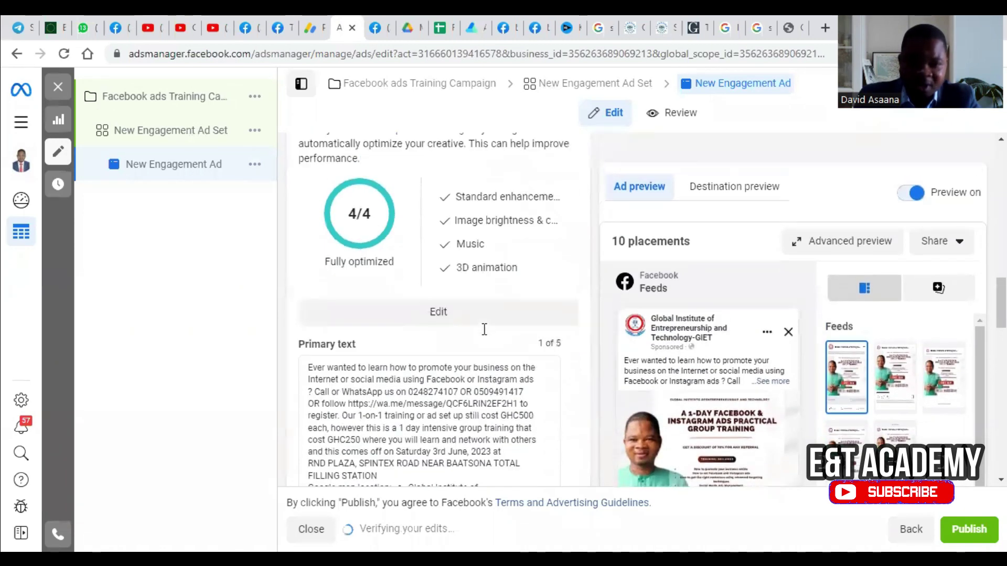
scroll(348, 398, down, 2)
scroll(362, 396, up, 3)
scroll(381, 394, down, 4)
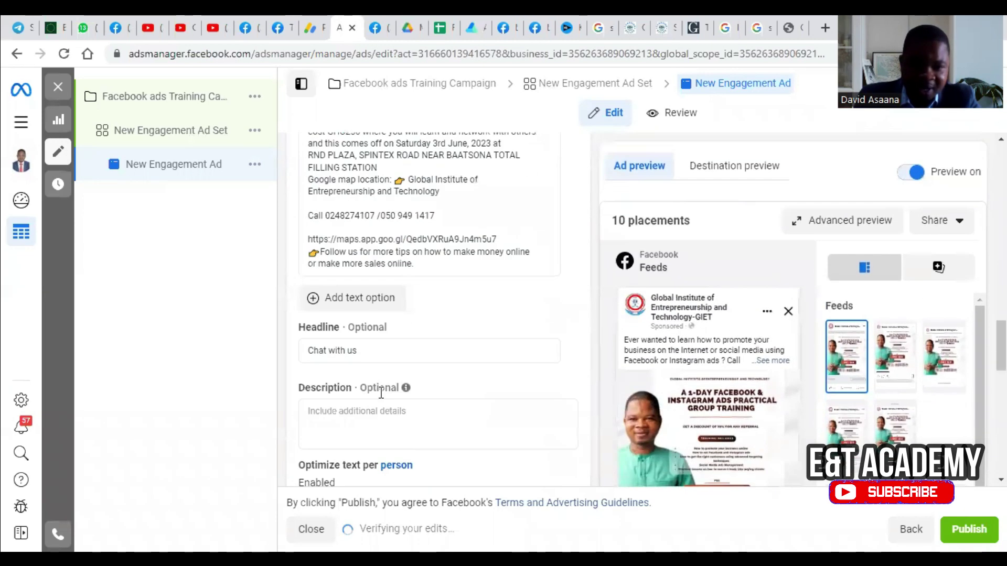
click(373, 298)
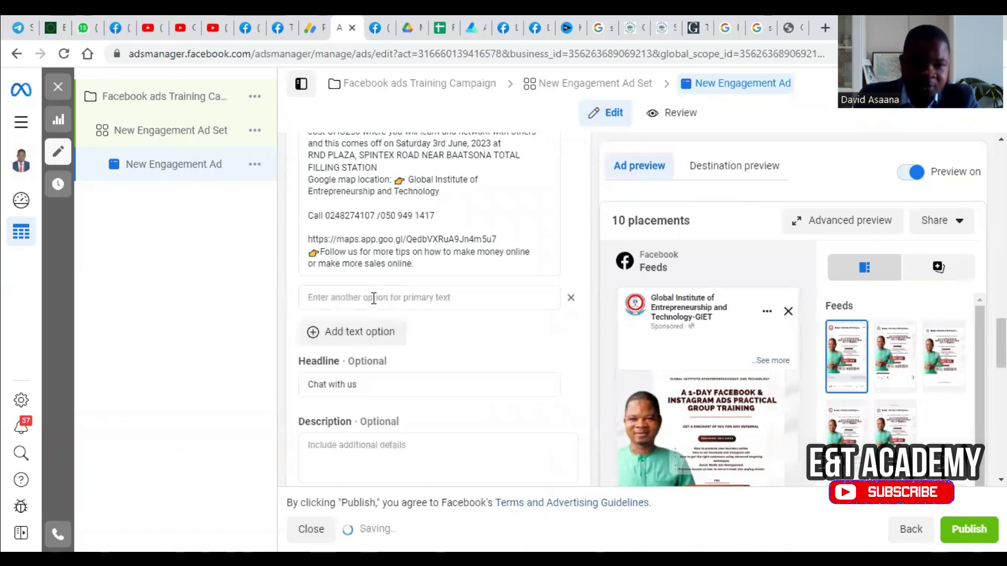
scroll(465, 289, up, 4)
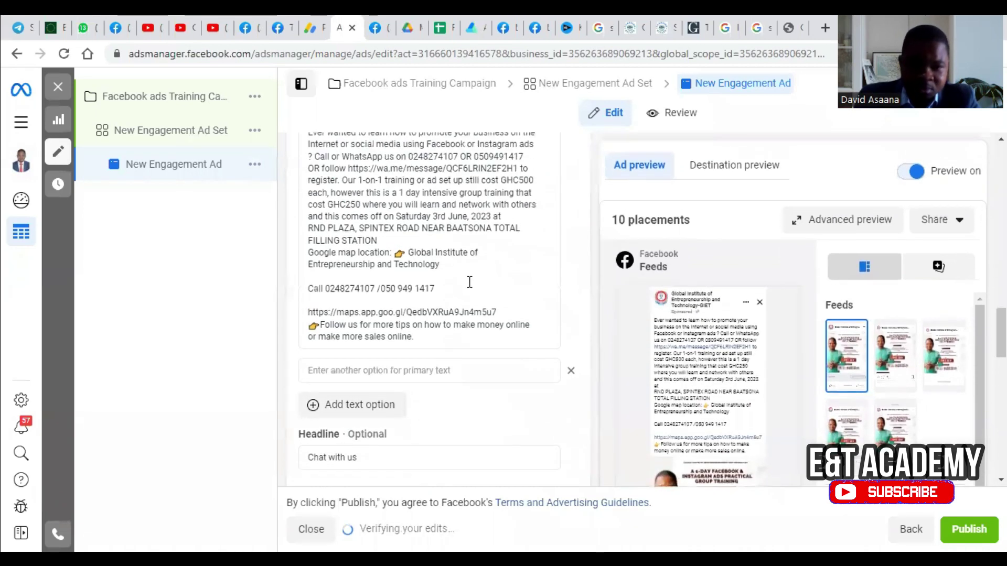
scroll(436, 346, down, 2)
scroll(499, 315, up, 5)
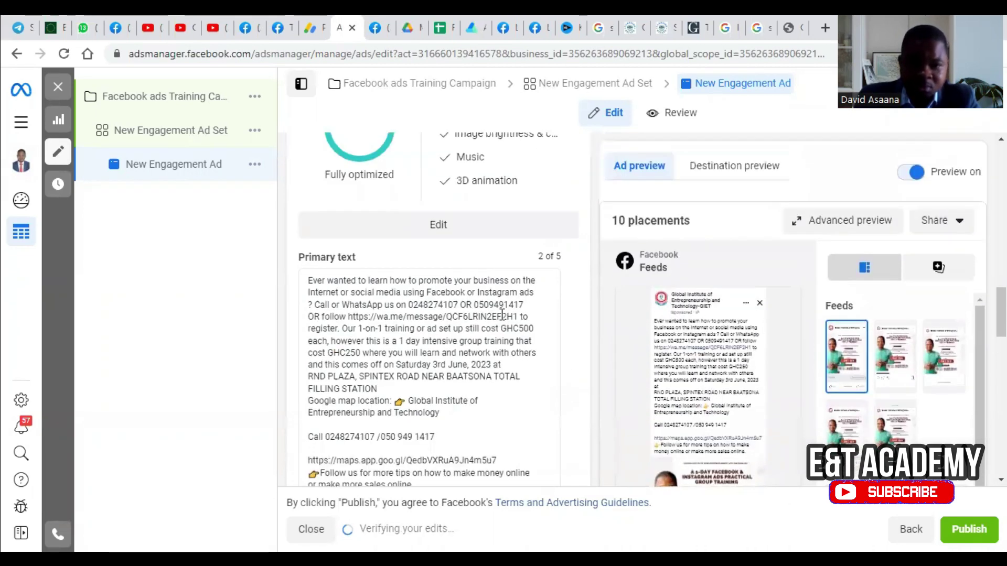
- Load new text suggestions and add the one beginning "You may be struggling hard to make sales" as another primary text option
click(501, 315)
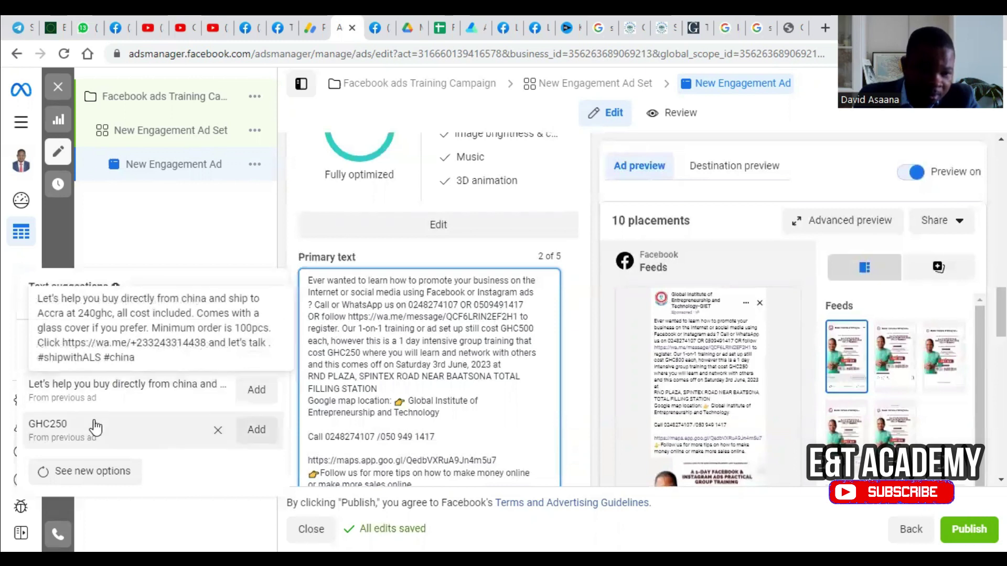
click(124, 474)
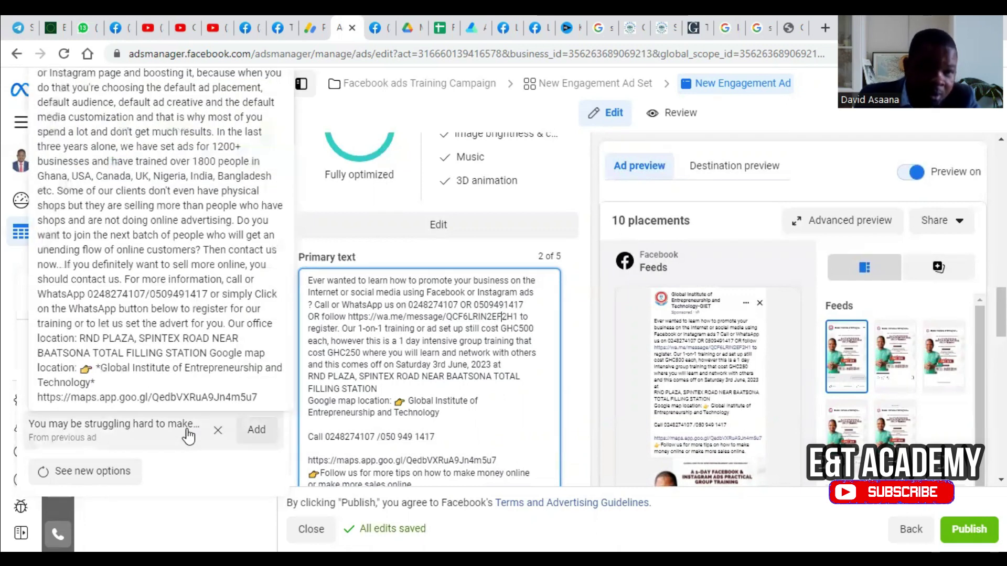
click(256, 430)
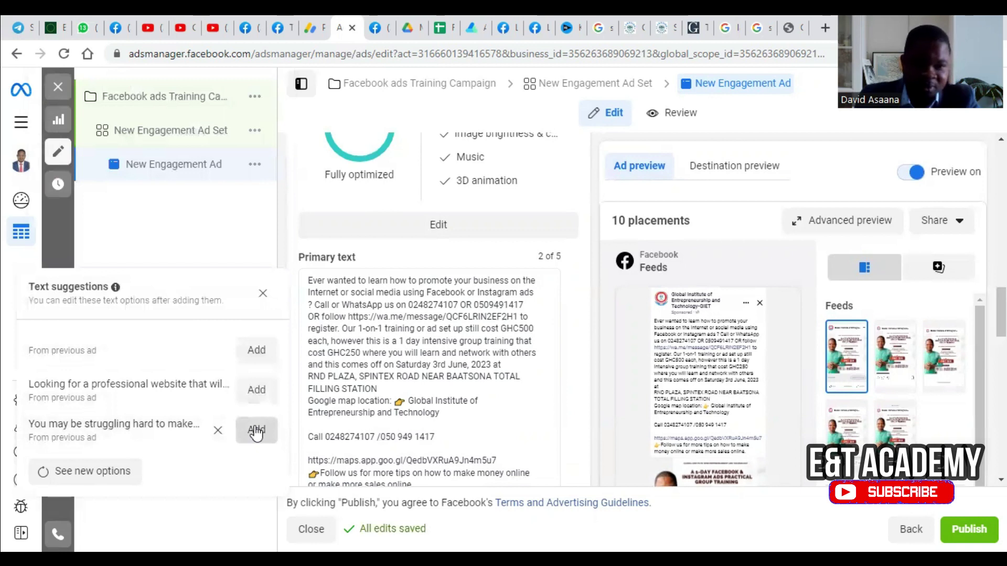
click(419, 311)
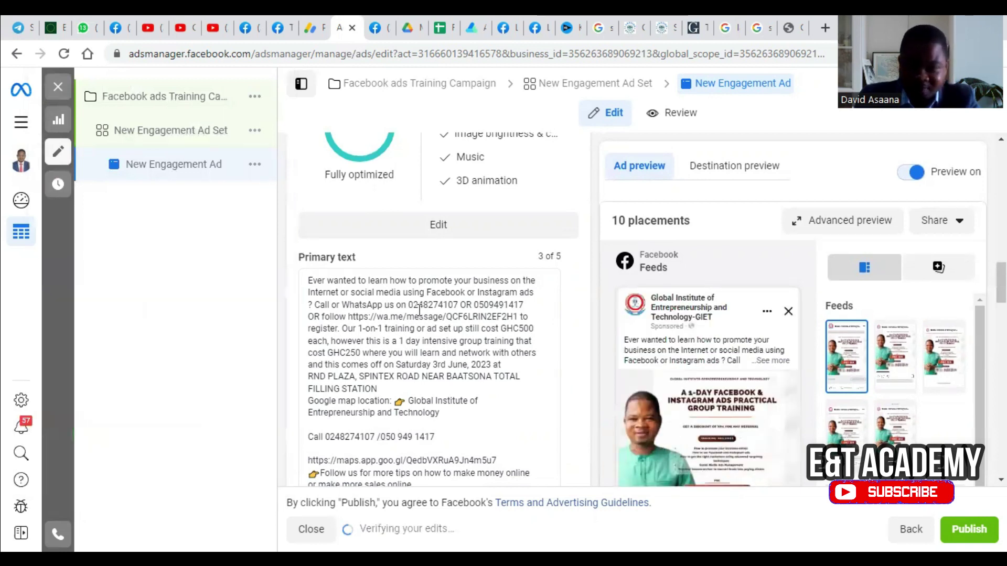
scroll(459, 304, down, 8)
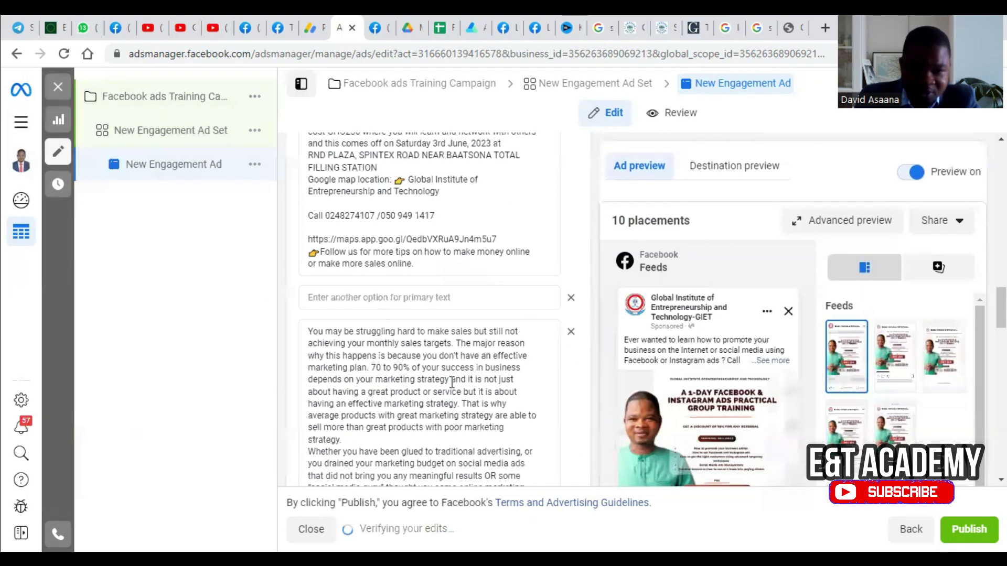
- Copy the whole "You may be struggling hard to make sales" text and replace the first primary text with it
click(452, 383)
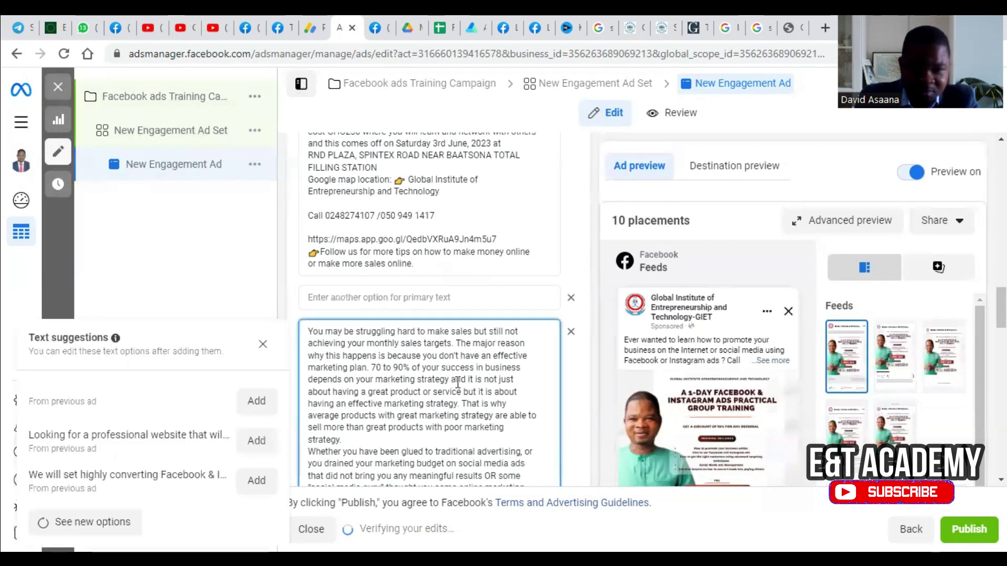
key(ctrl+a)
right_click(457, 384)
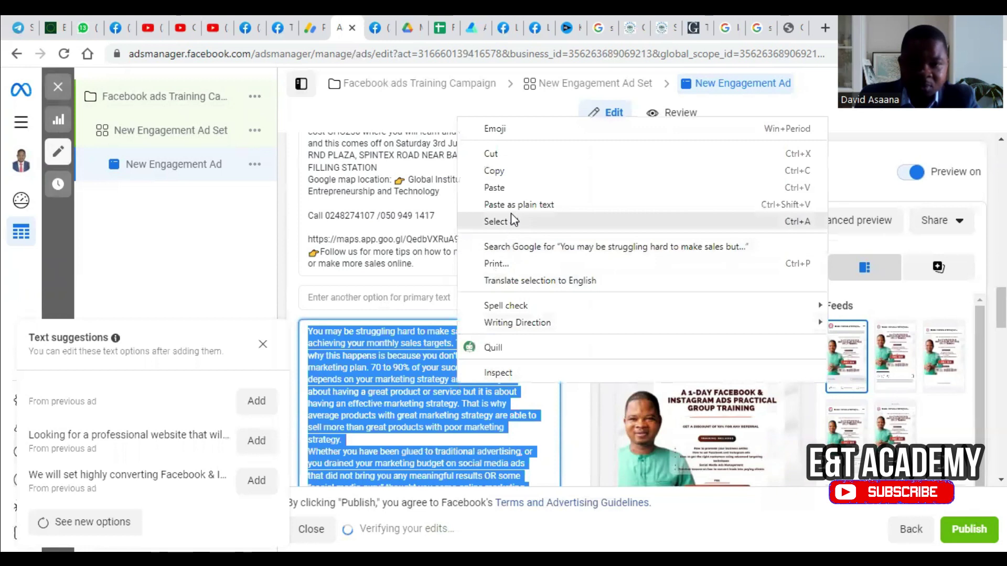
scroll(469, 232, up, 5)
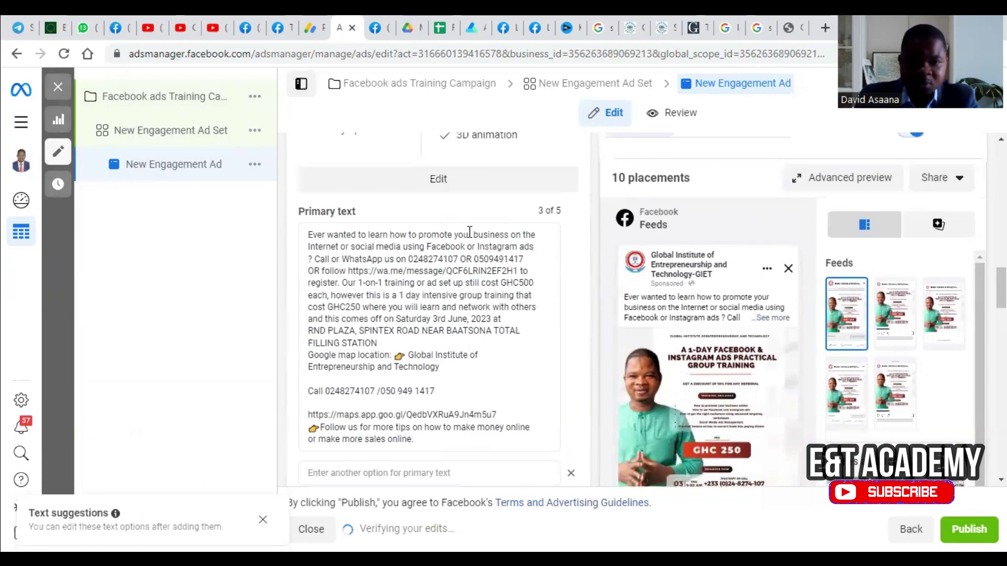
key(ctrl+a)
key(BackSpace)
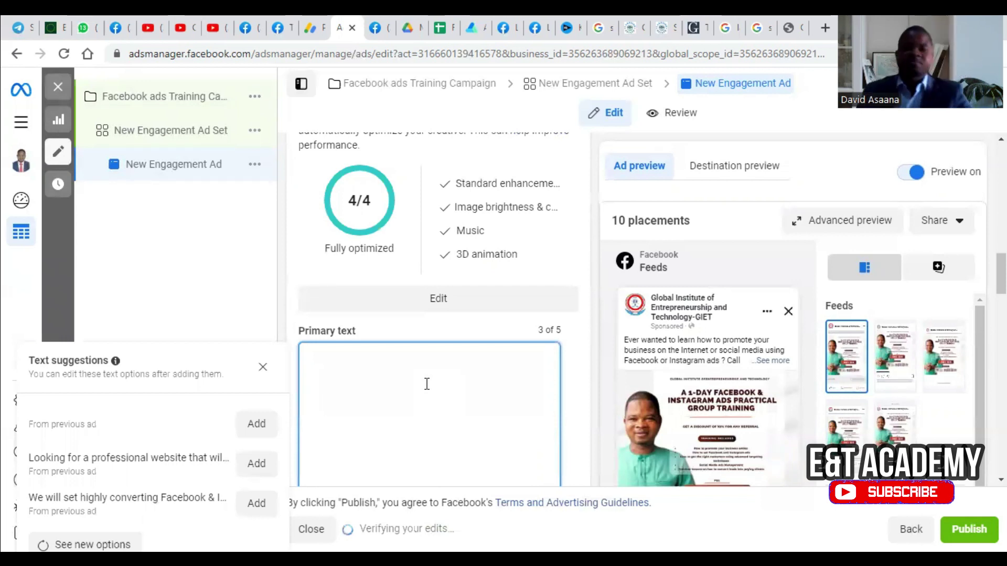
key(ctrl+v)
scroll(514, 283, up, 8)
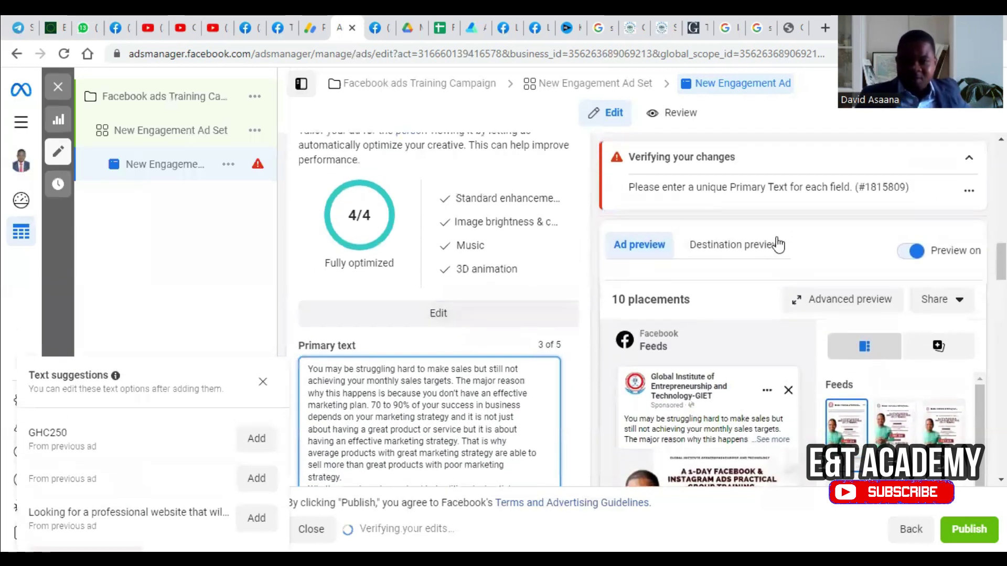
- Remove the duplicate "You may be struggling hard to make sales" option below the blank primary text option
click(552, 345)
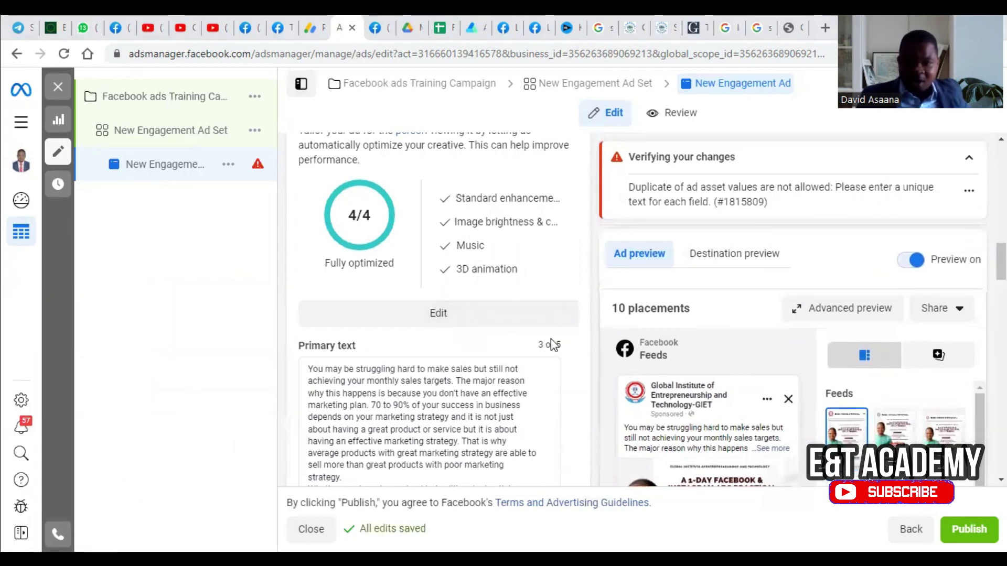
scroll(445, 336, down, 6)
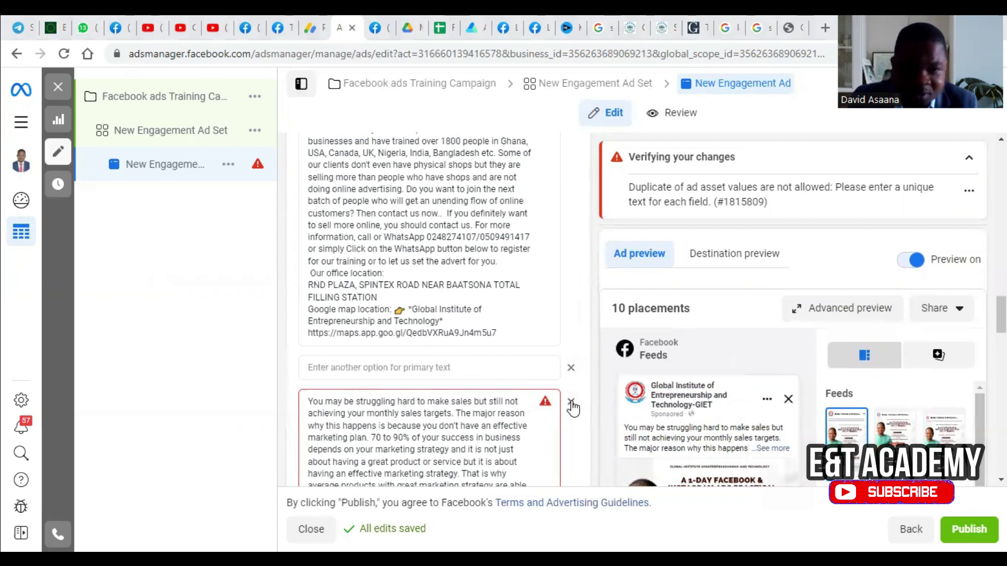
click(571, 404)
scroll(475, 293, up, 10)
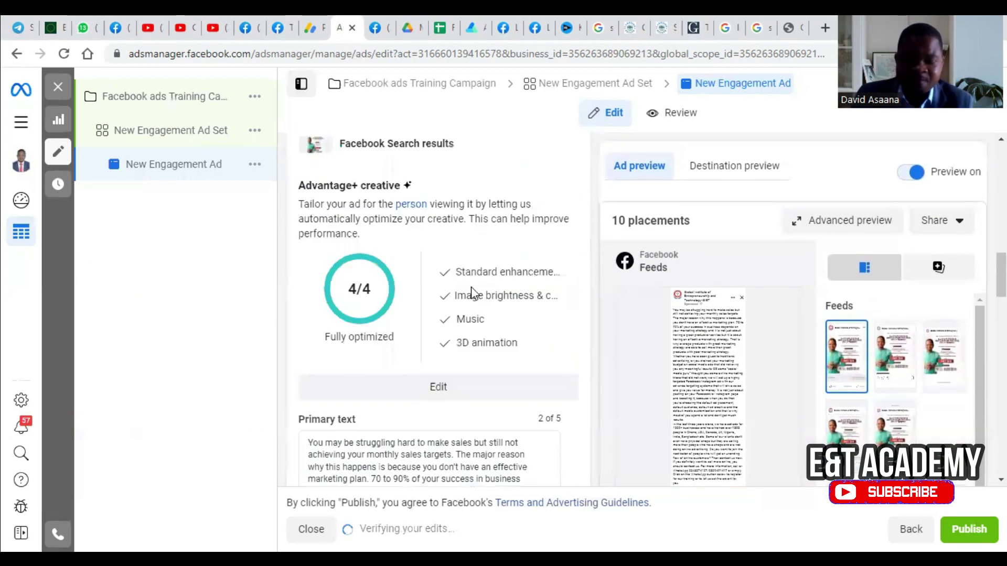
scroll(394, 326, down, 3)
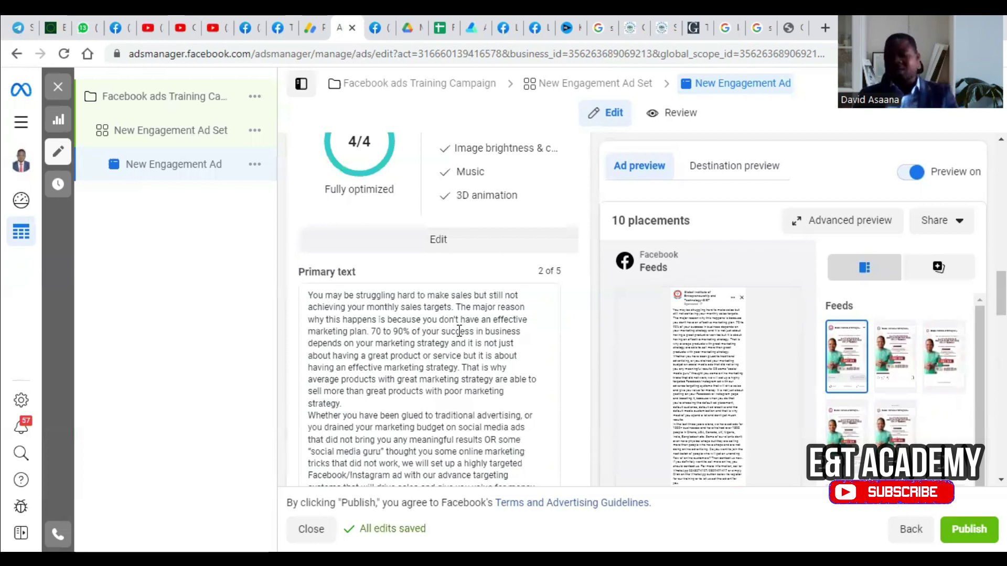
scroll(475, 367, down, 15)
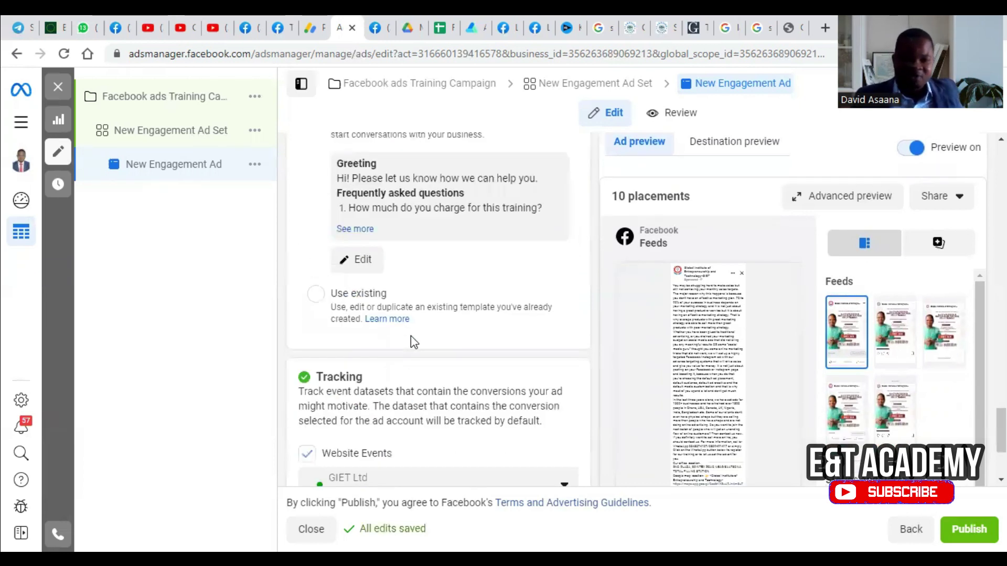
- Review the ad's primary text, headline and headline suggestions, message template and tracking section alongside the Facebook Feeds preview
scroll(411, 348, up, 8)
scroll(834, 383, down, 3)
scroll(662, 343, down, 6)
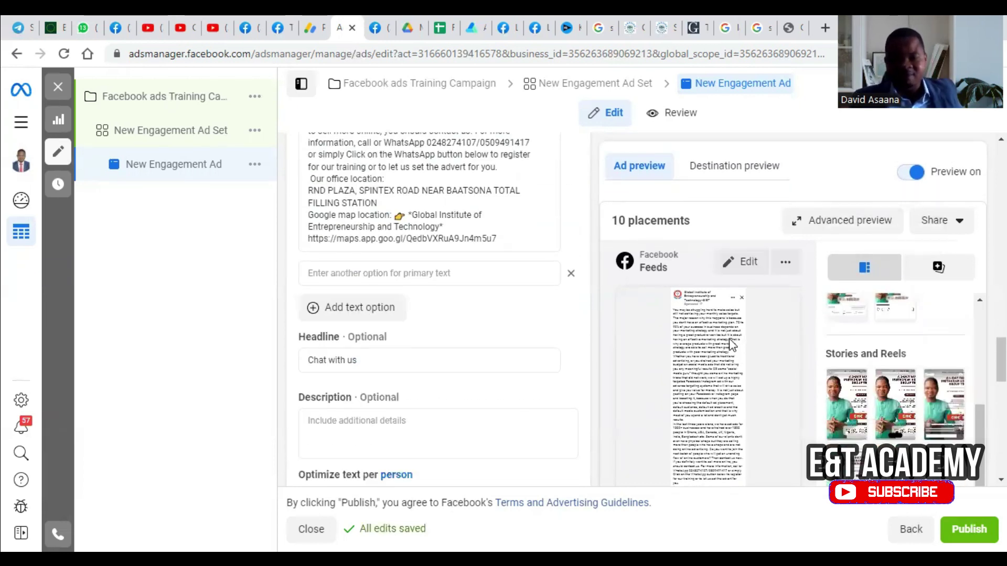
scroll(738, 375, down, 6)
scroll(697, 323, up, 5)
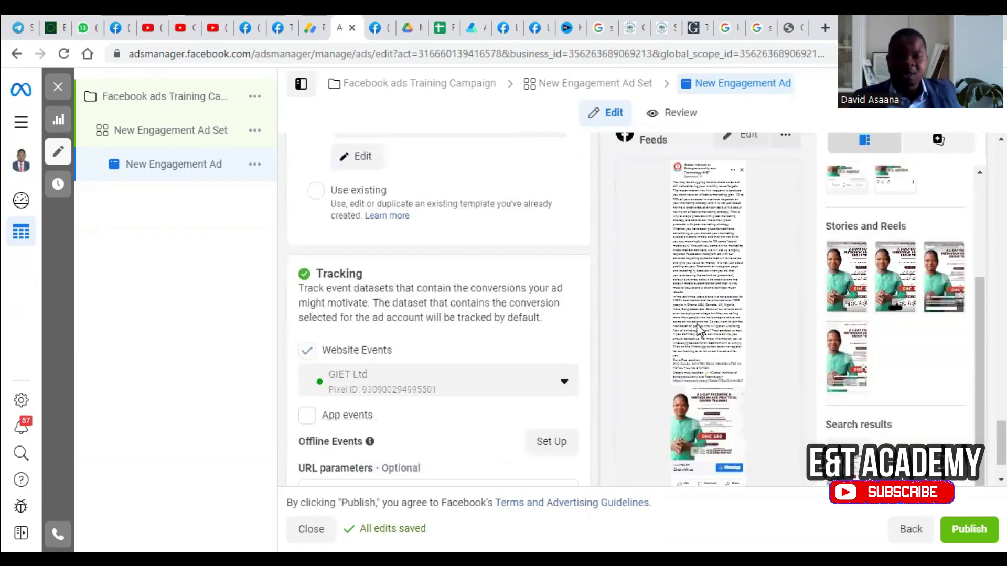
scroll(511, 316, up, 6)
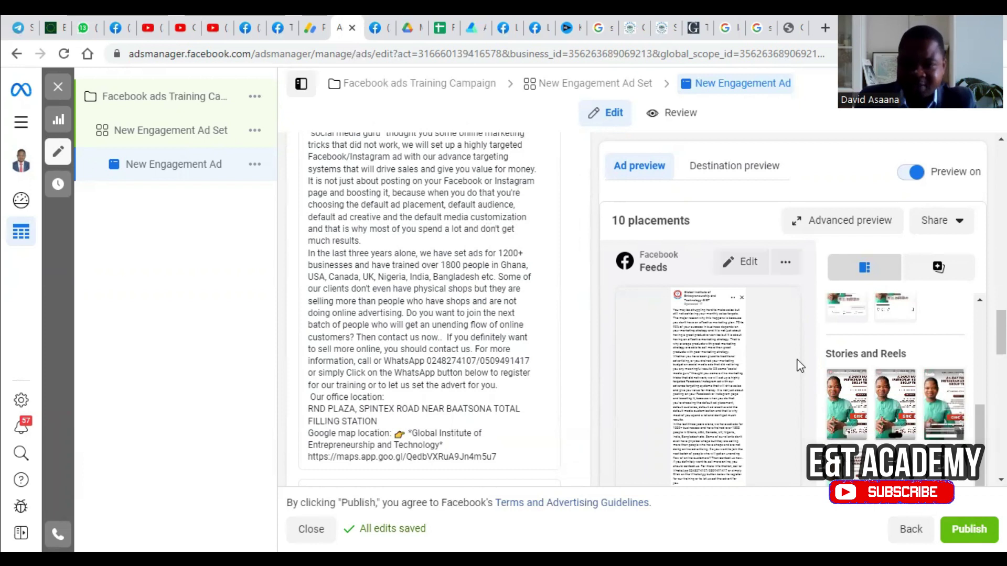
scroll(337, 371, down, 5)
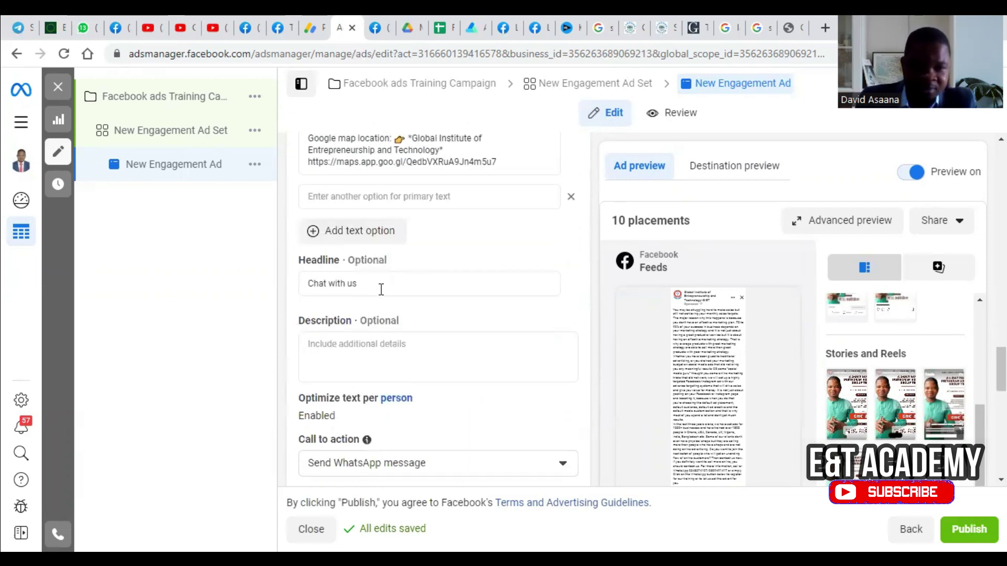
click(382, 290)
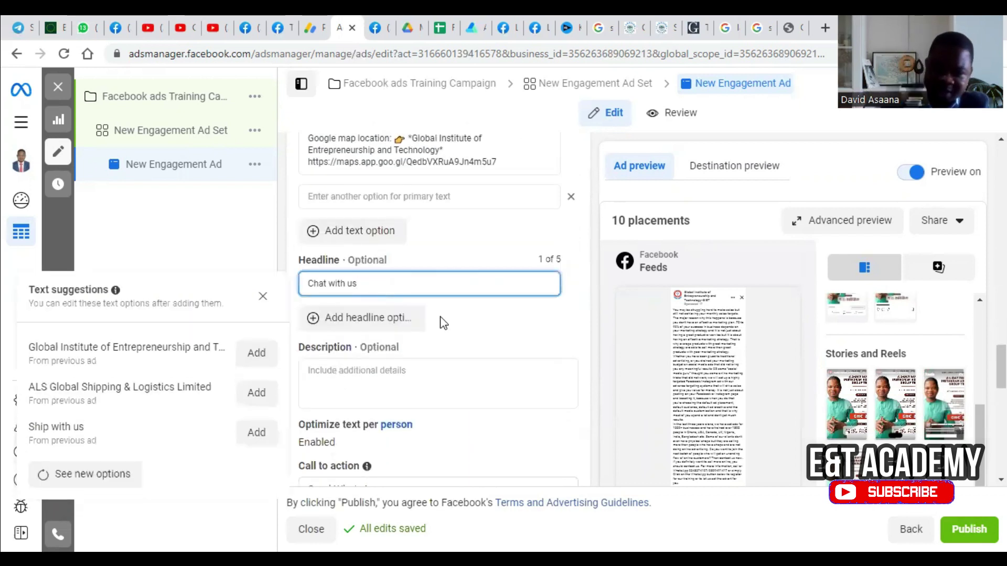
scroll(443, 322, down, 10)
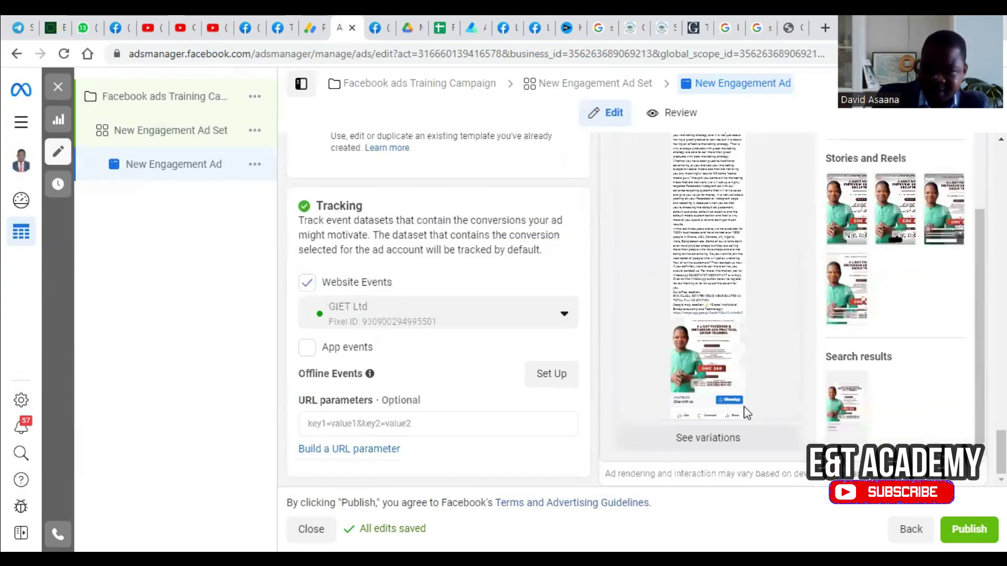
scroll(713, 342, up, 5)
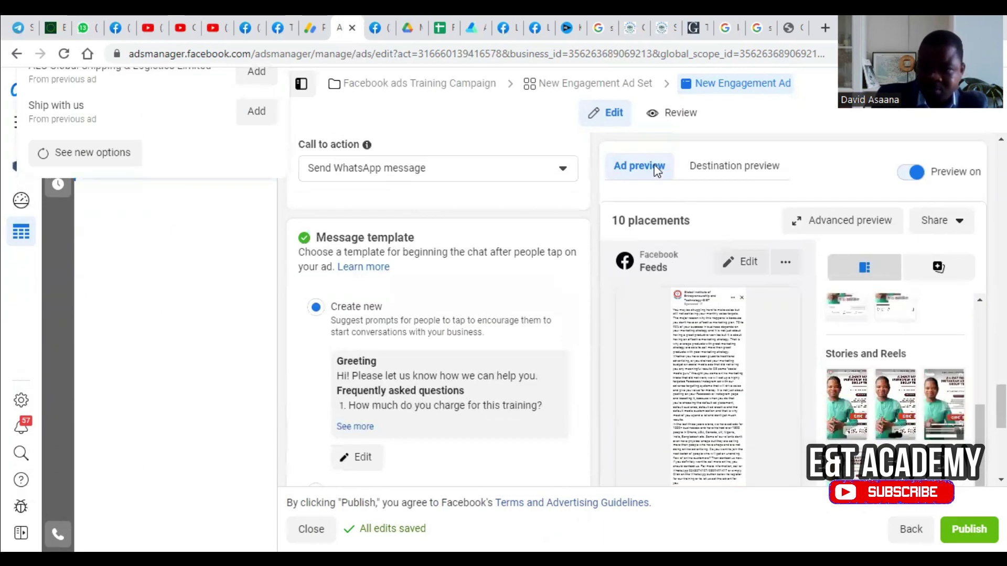
- Compare the ad's appearance in the Facebook Feed, Instagram feed and Facebook Marketplace placement previews
click(708, 169)
click(661, 173)
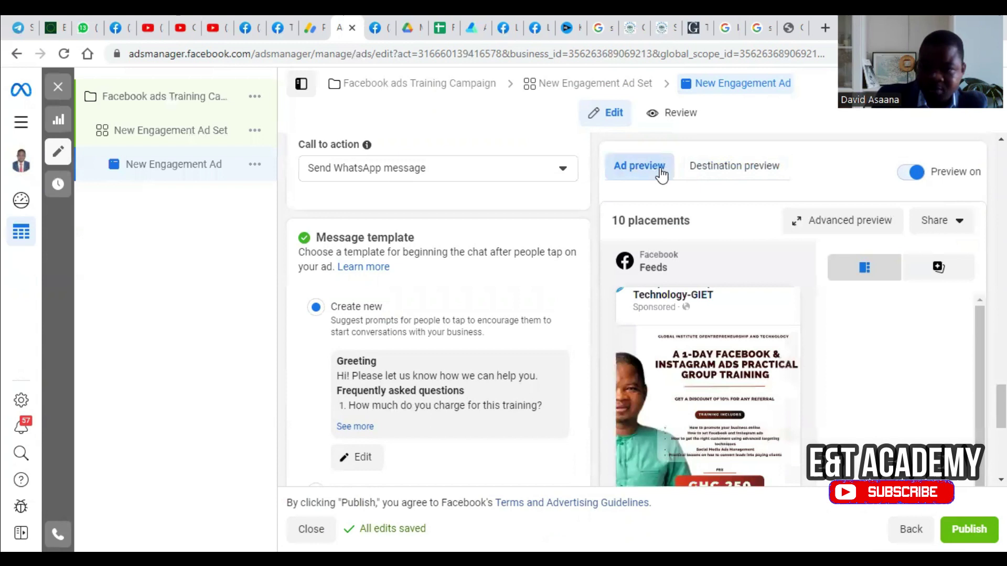
click(891, 361)
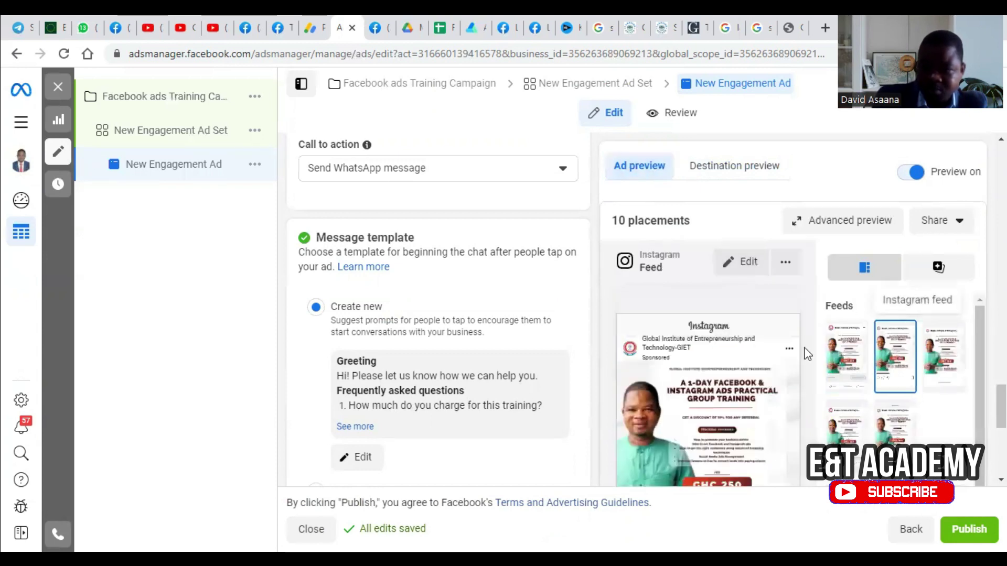
click(833, 350)
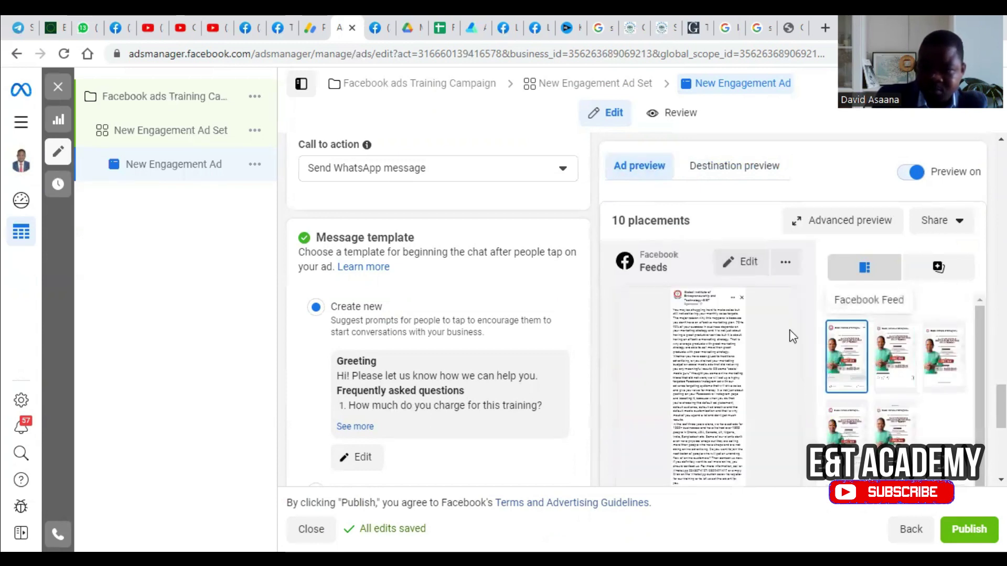
click(884, 352)
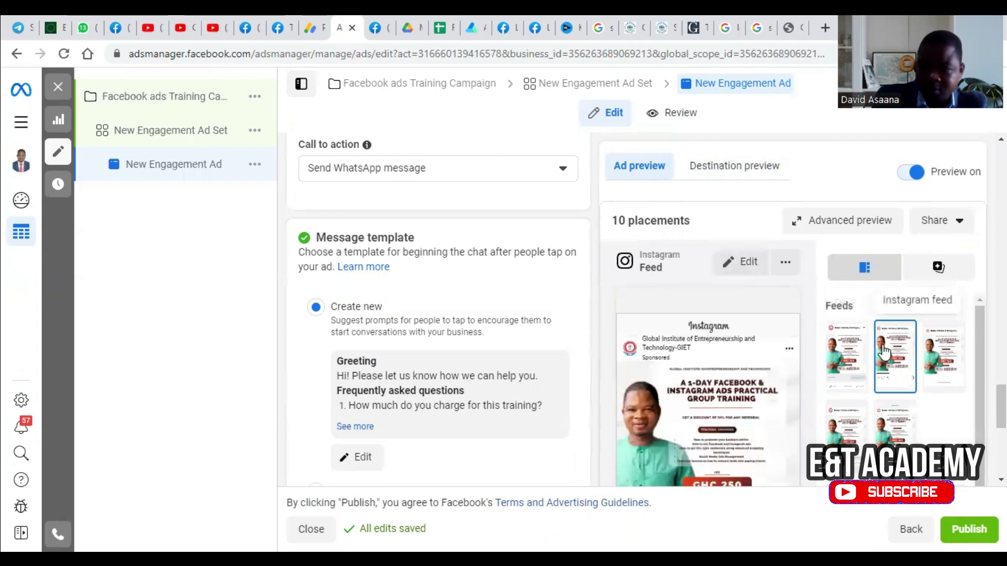
scroll(801, 366, down, 6)
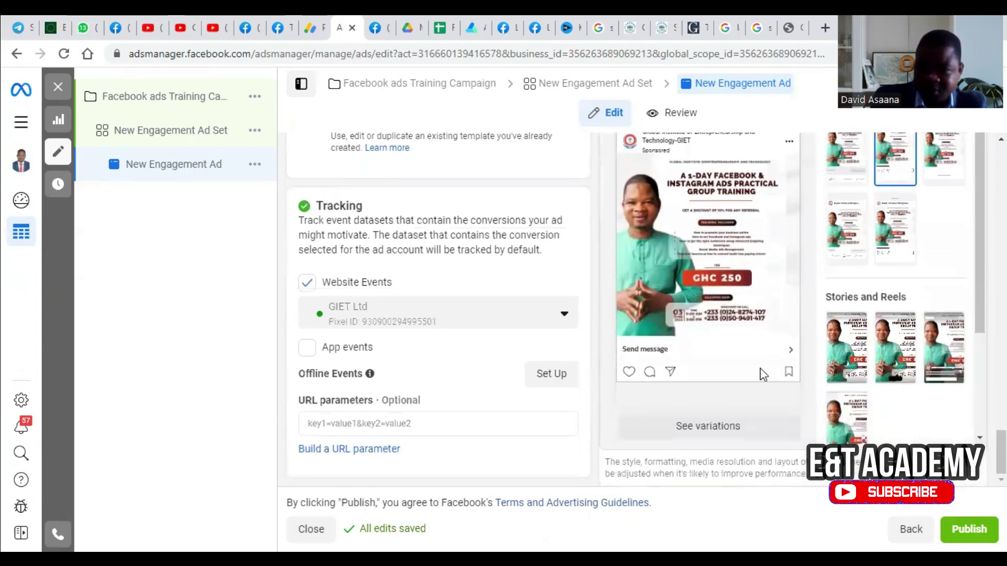
scroll(857, 366, up, 6)
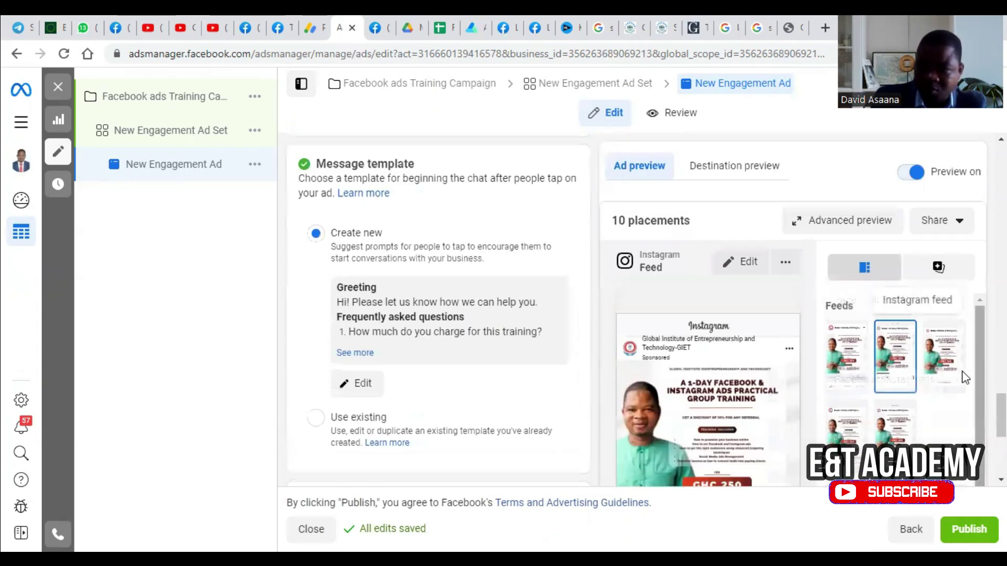
click(857, 346)
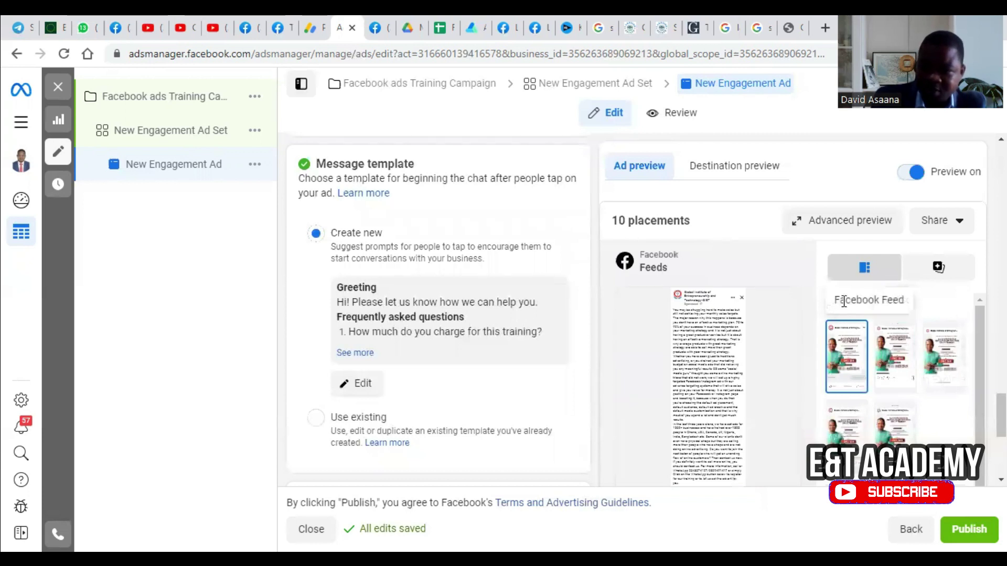
click(947, 355)
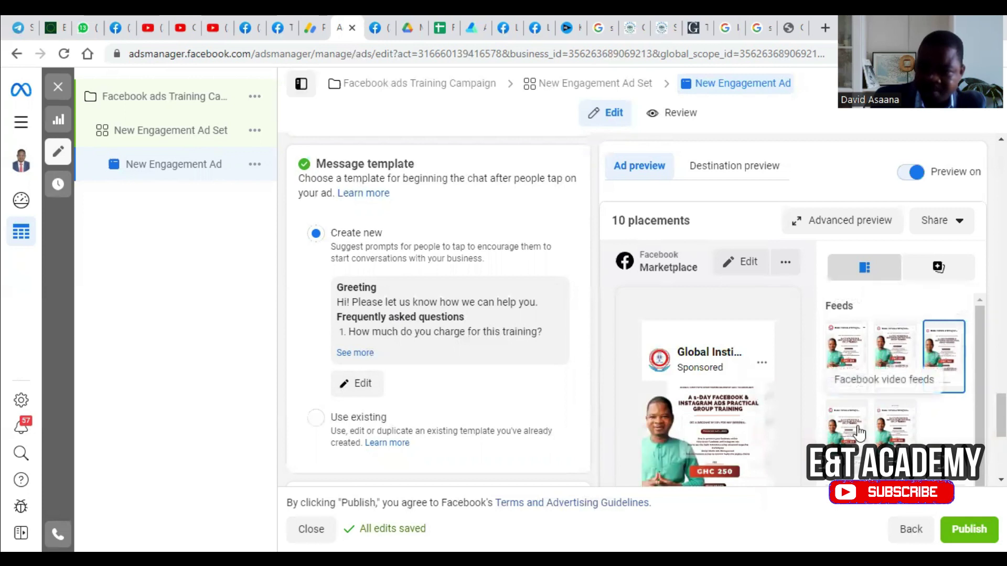
- Replace the ad's headline with "Call" followed by the contact phone number
scroll(493, 330, up, 10)
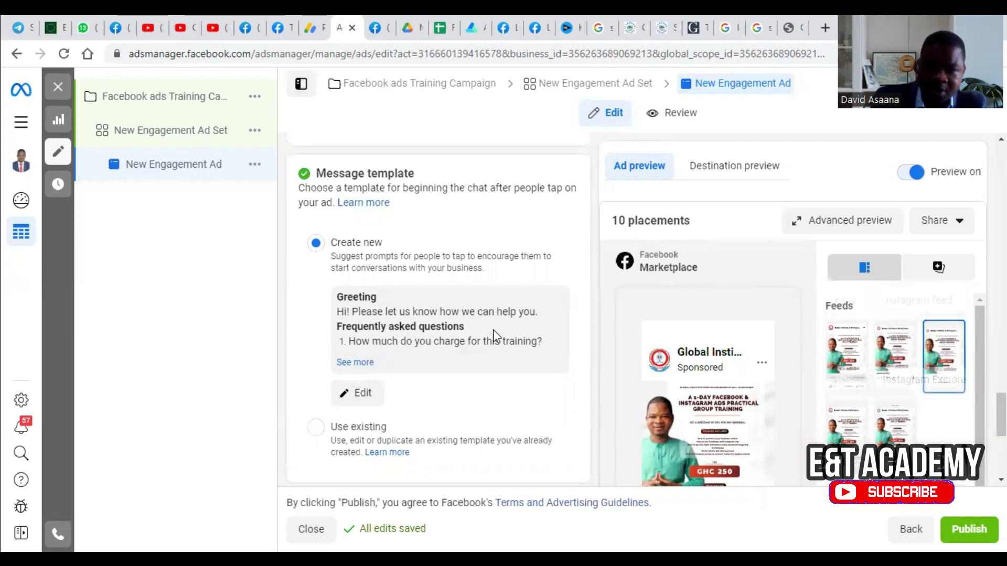
scroll(498, 335, up, 10)
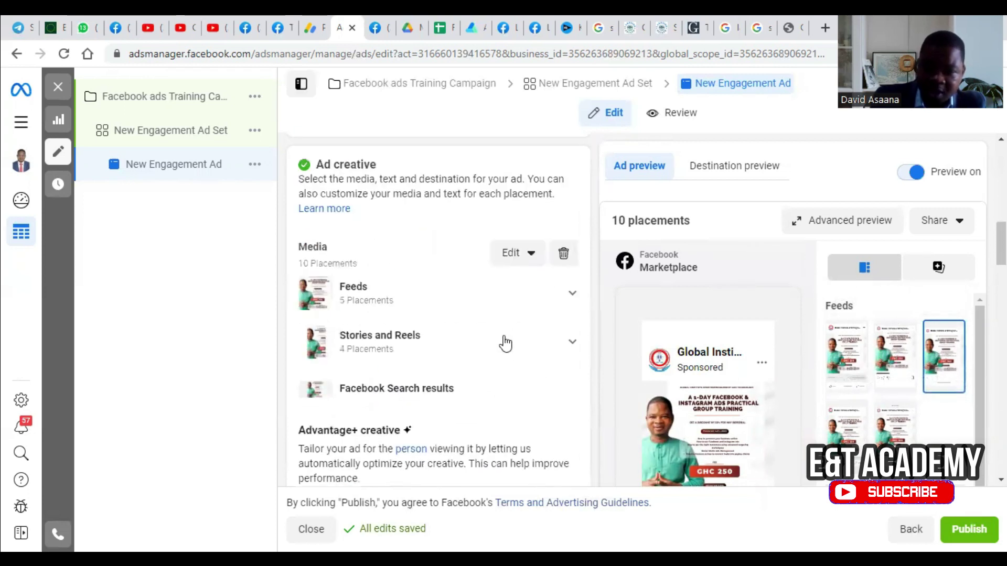
scroll(501, 331, down, 2)
scroll(577, 404, down, 6)
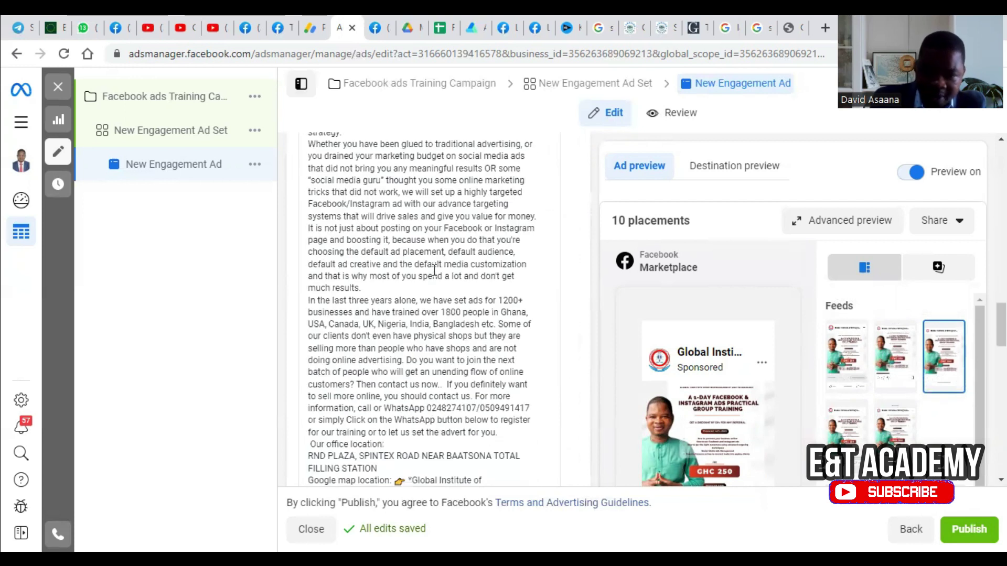
scroll(454, 300, down, 10)
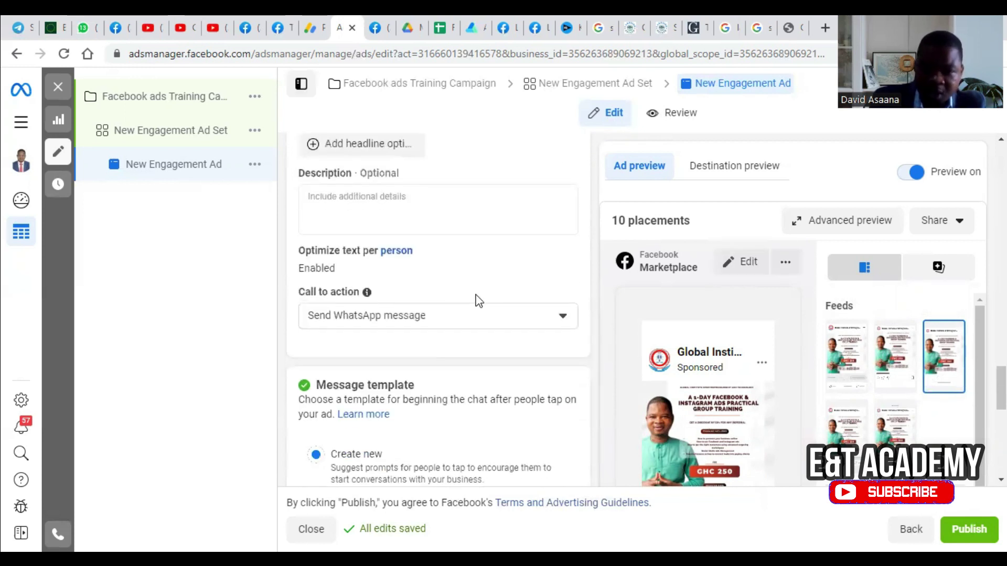
scroll(373, 193, up, 4)
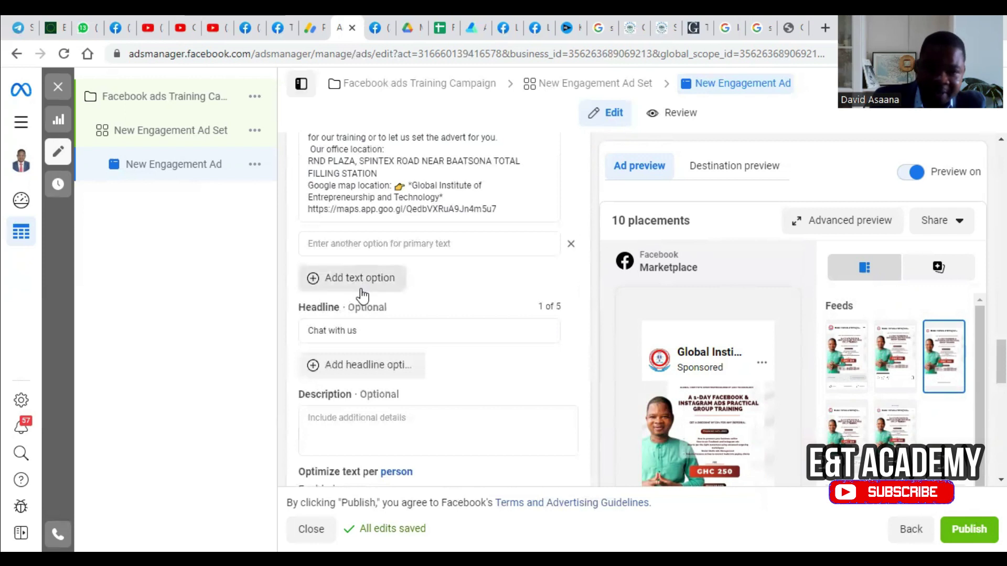
click(387, 328)
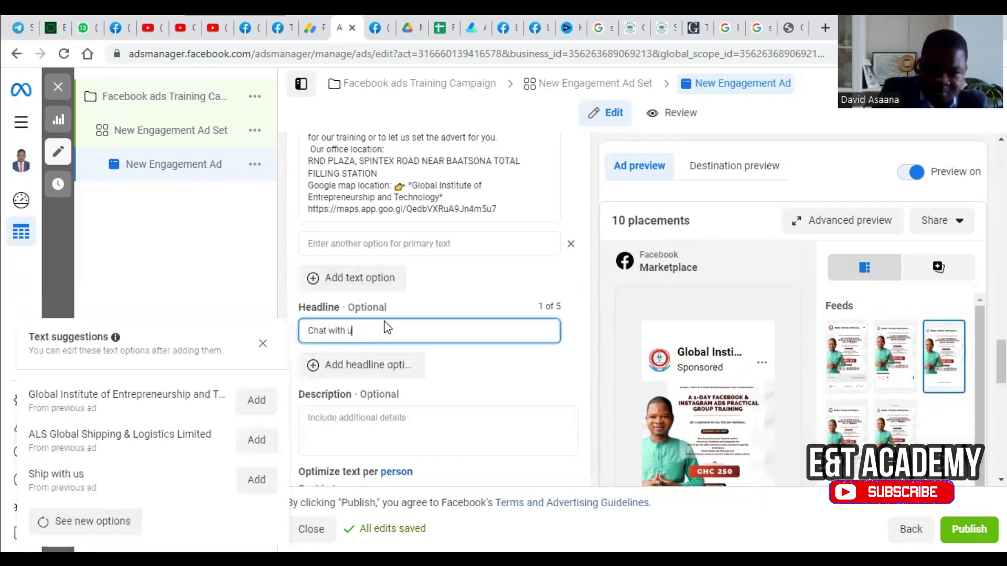
text(Call 0244444)
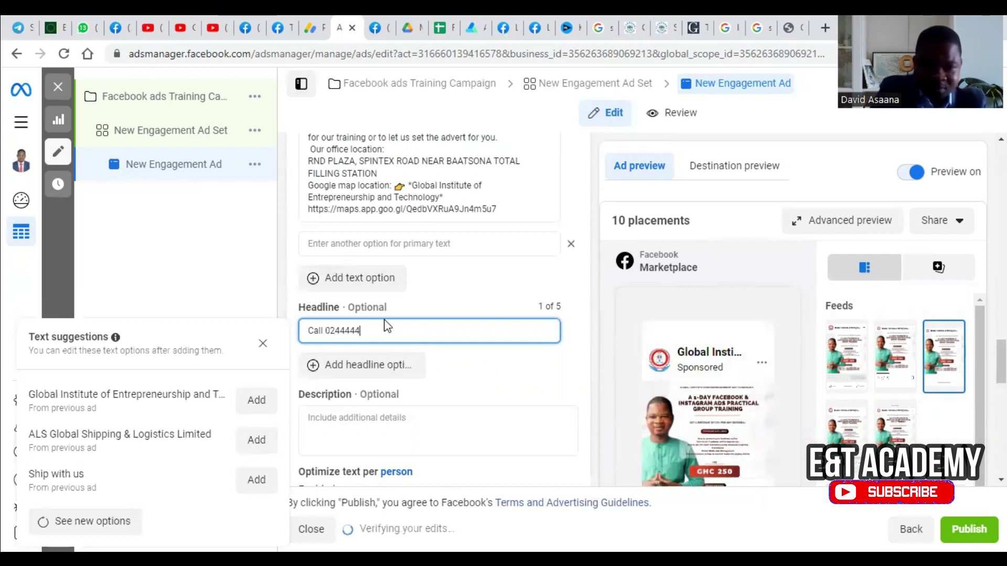
text(444)
- Check how the new headline appears in the Facebook Marketplace and Facebook Feed previews
scroll(764, 382, down, 15)
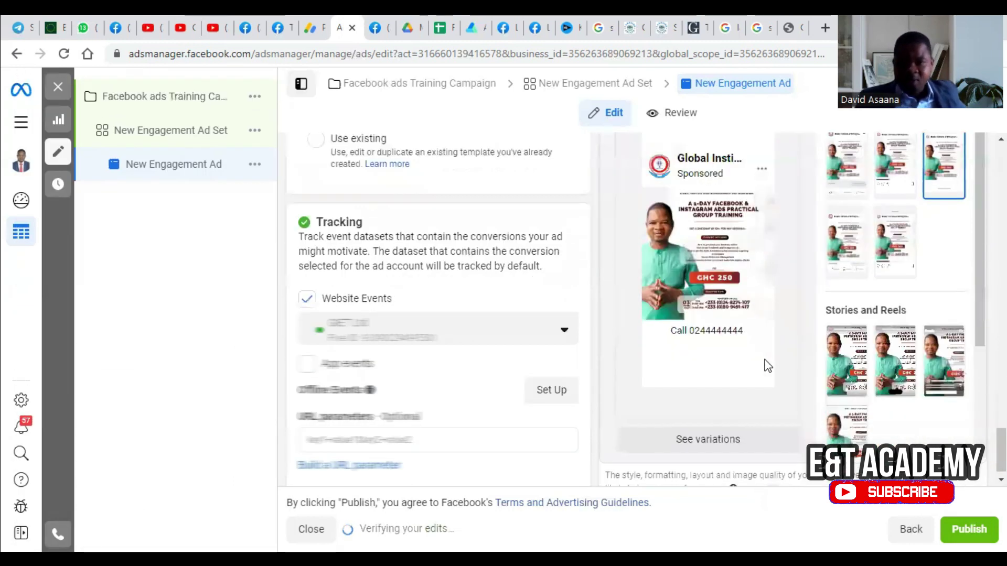
scroll(768, 365, down, 1)
scroll(731, 355, up, 2)
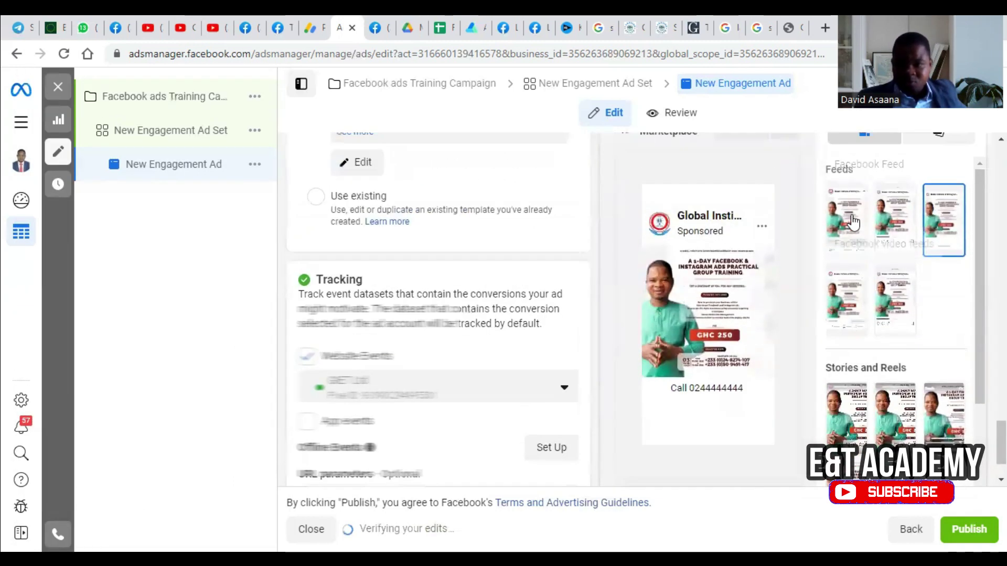
click(853, 216)
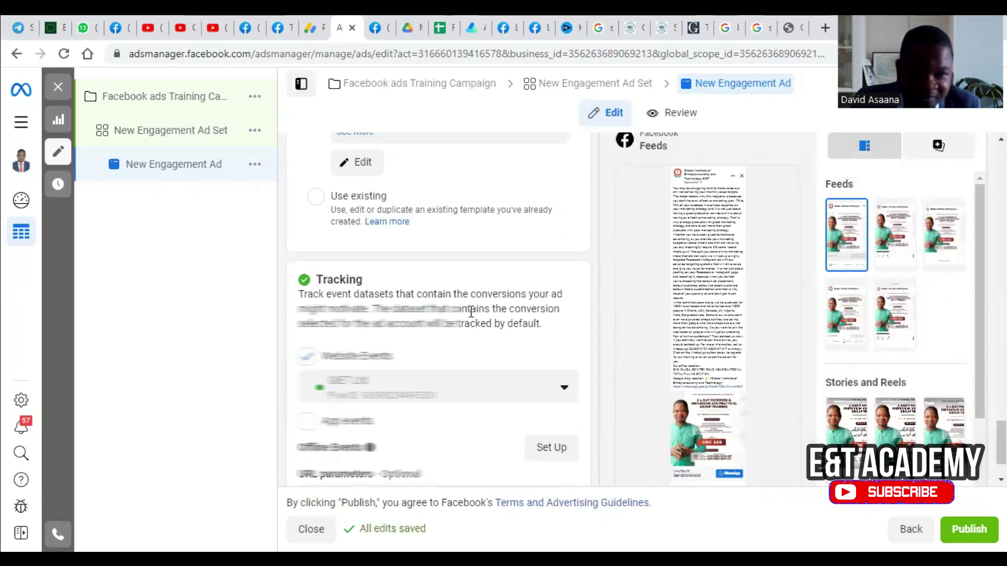
scroll(467, 308, up, 10)
scroll(471, 318, up, 3)
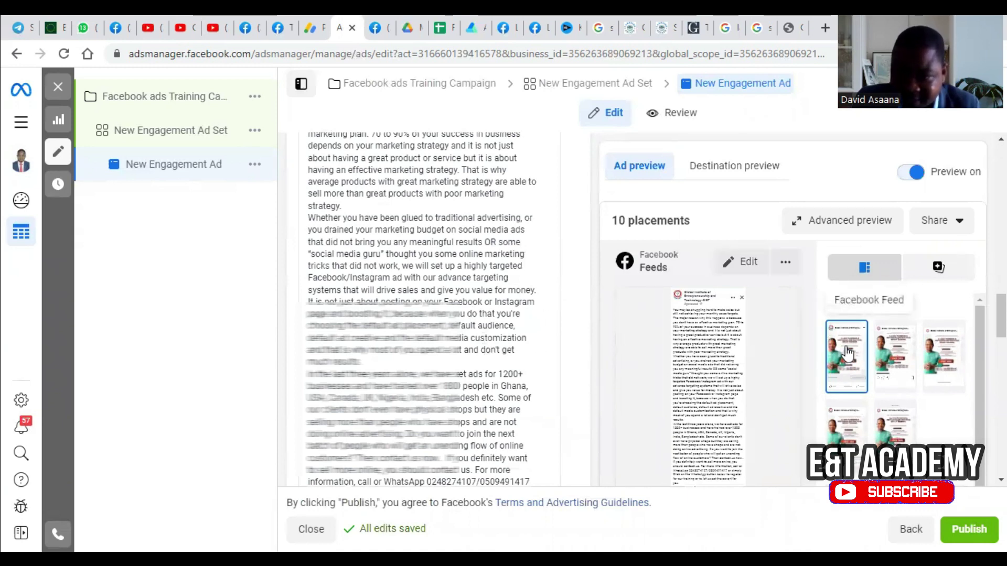
scroll(669, 310, down, 8)
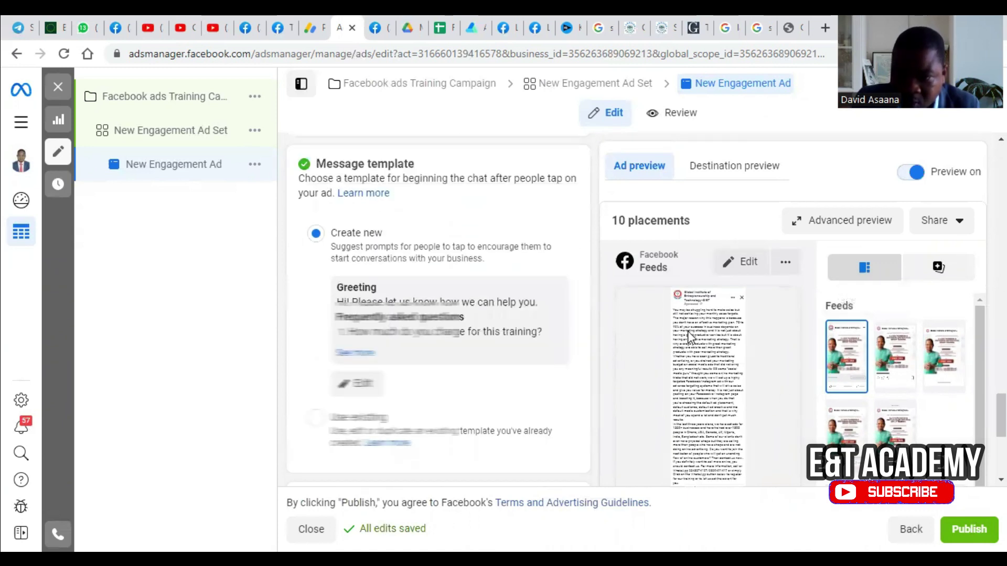
scroll(693, 267, down, 5)
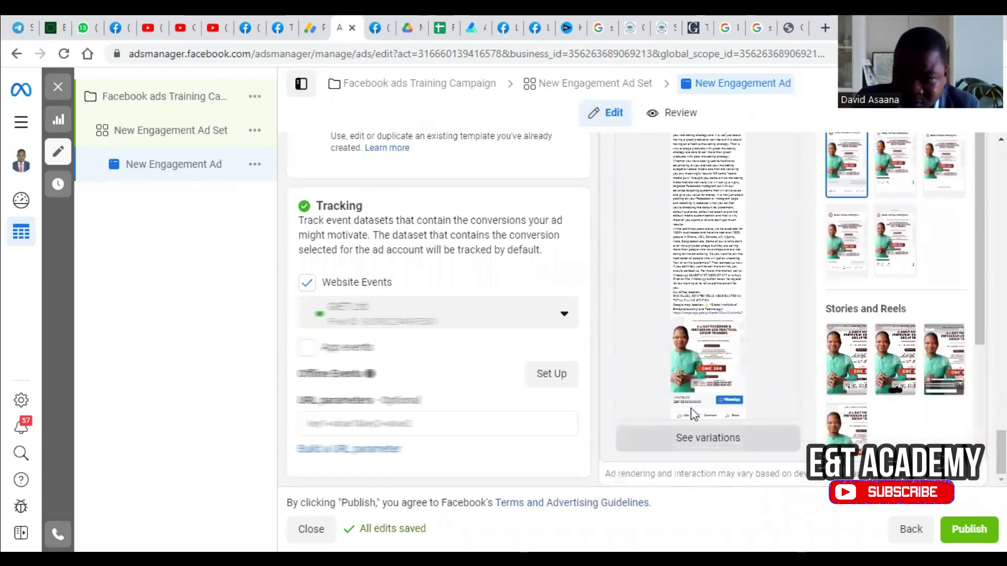
scroll(727, 387, up, 1)
scroll(734, 401, up, 4)
scroll(740, 413, down, 4)
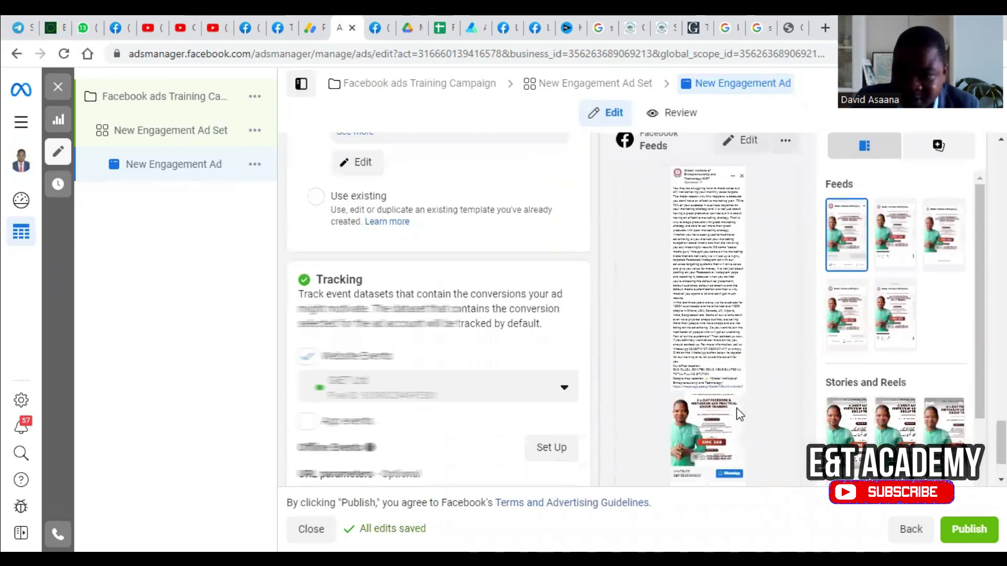
scroll(708, 357, up, 2)
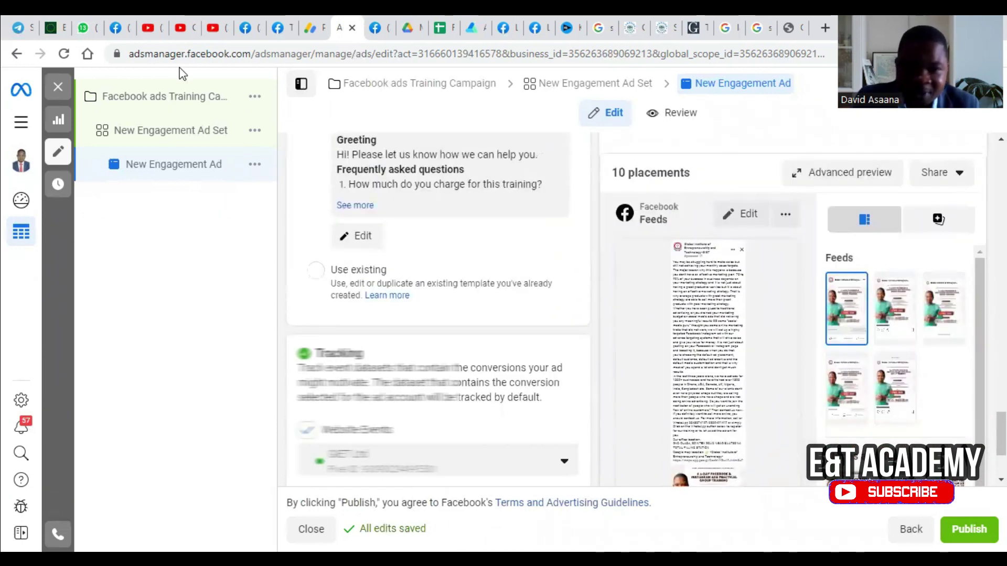
- Reload the ad editing page and look over the ad setup, format options and placement previews again
click(69, 58)
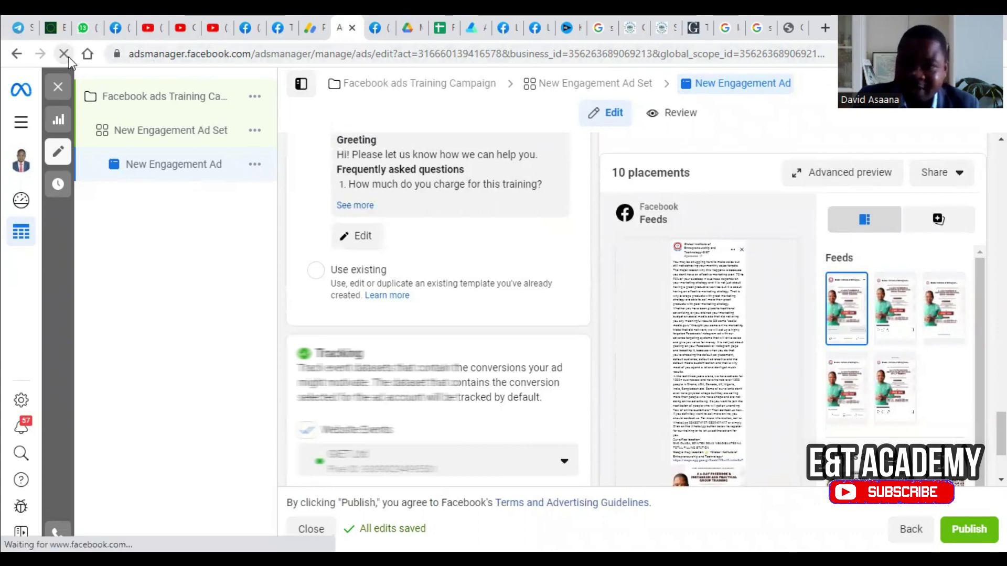
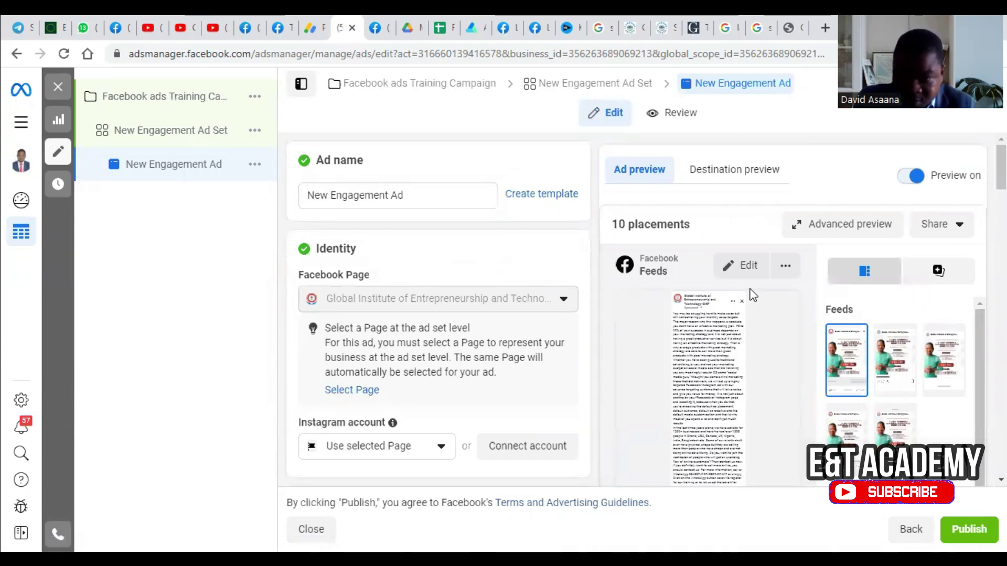
scroll(511, 275, down, 4)
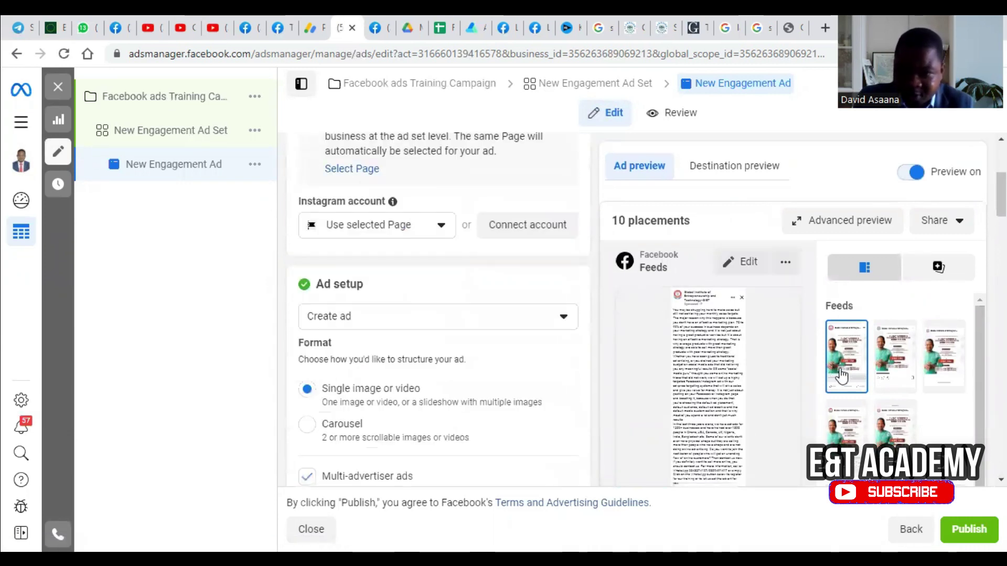
scroll(536, 294, up, 3)
scroll(381, 329, down, 7)
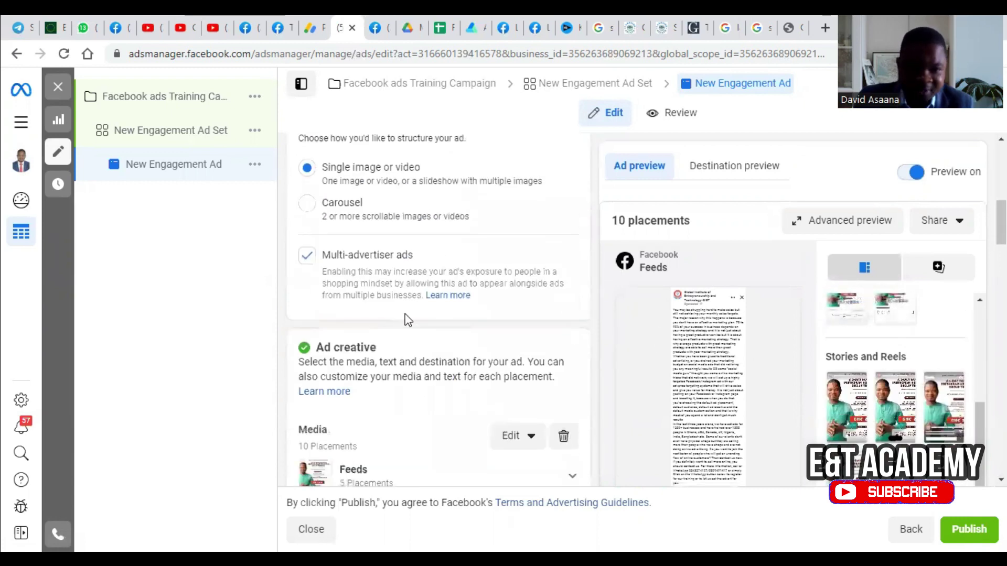
scroll(350, 386, up, 3)
scroll(438, 367, down, 1)
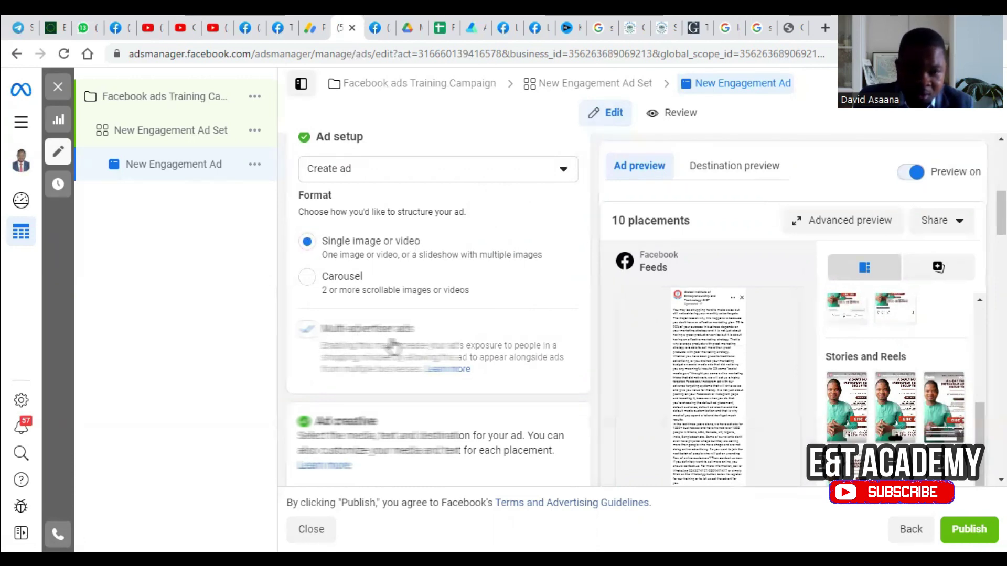
- Check the media and text settings of the Feeds placement group, leaving them as they are
scroll(394, 347, down, 4)
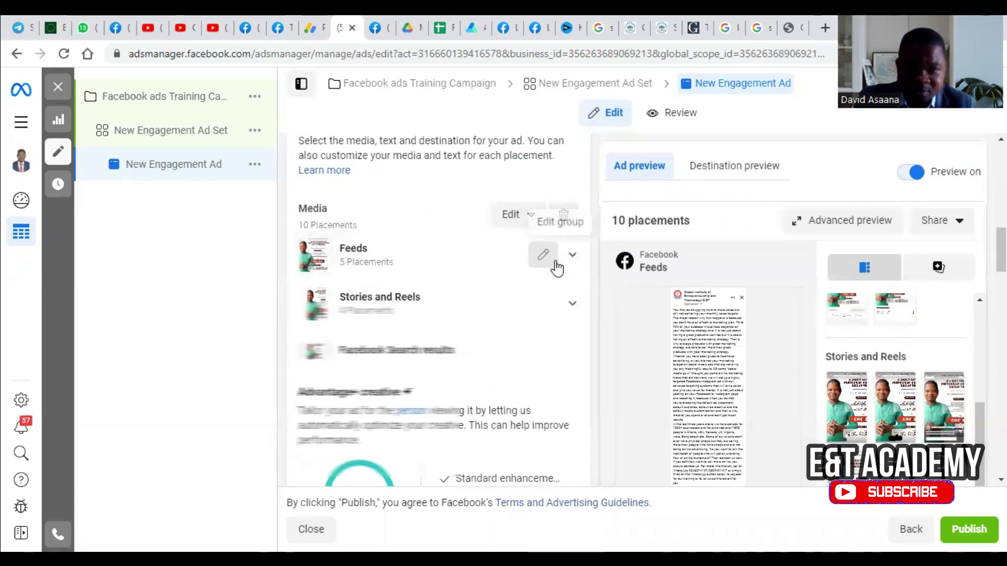
click(541, 254)
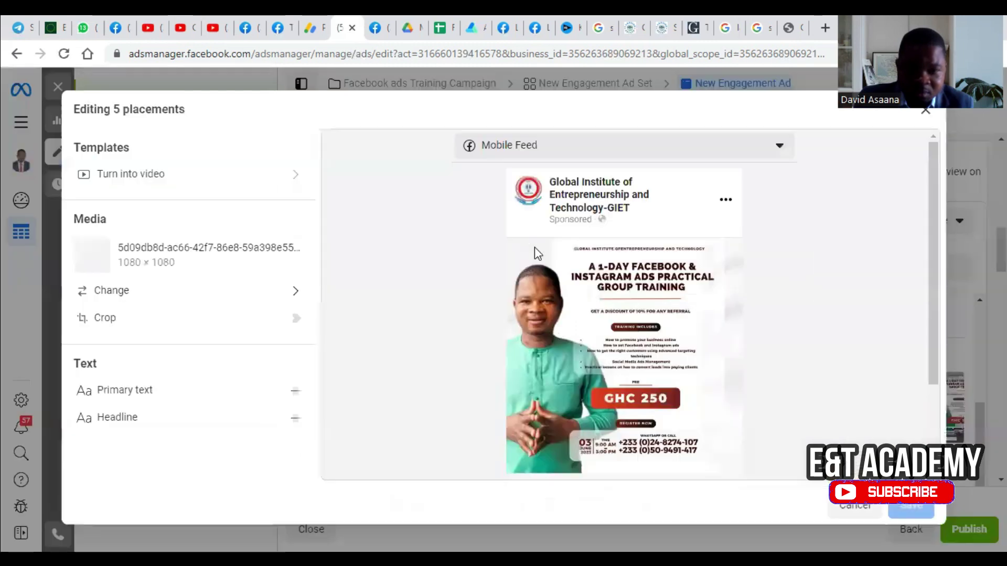
click(926, 112)
scroll(676, 276, down, 6)
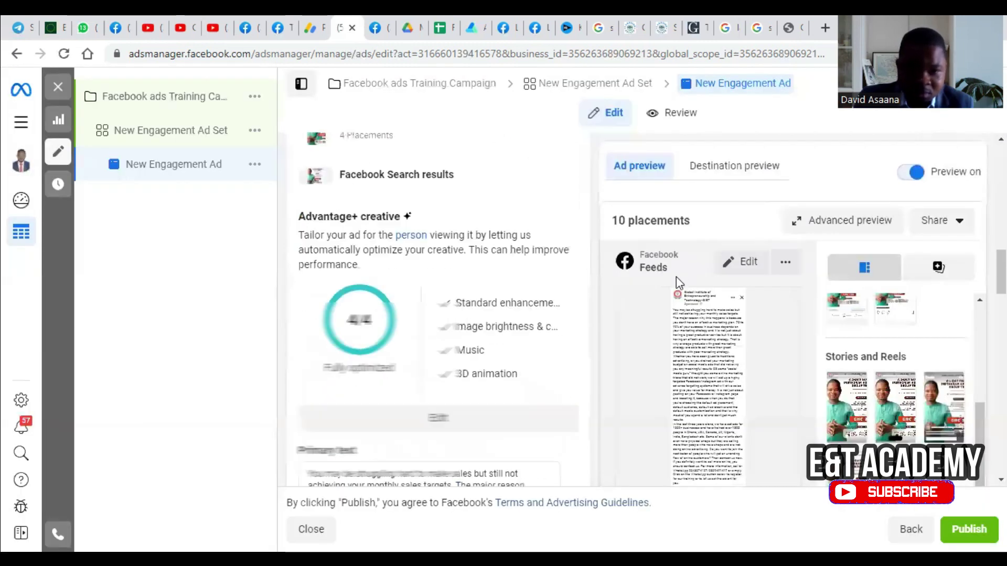
scroll(551, 256, up, 3)
click(440, 372)
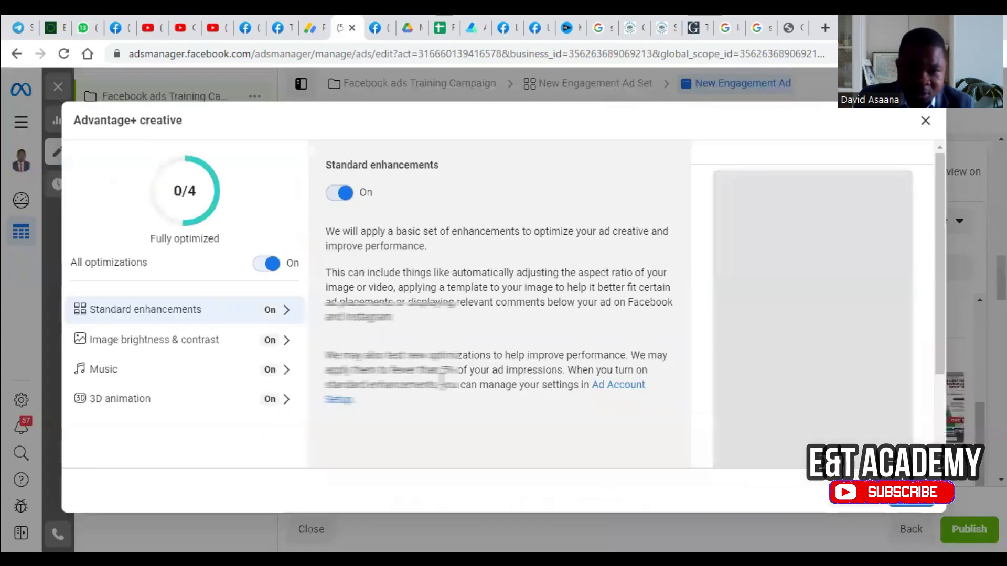
click(340, 194)
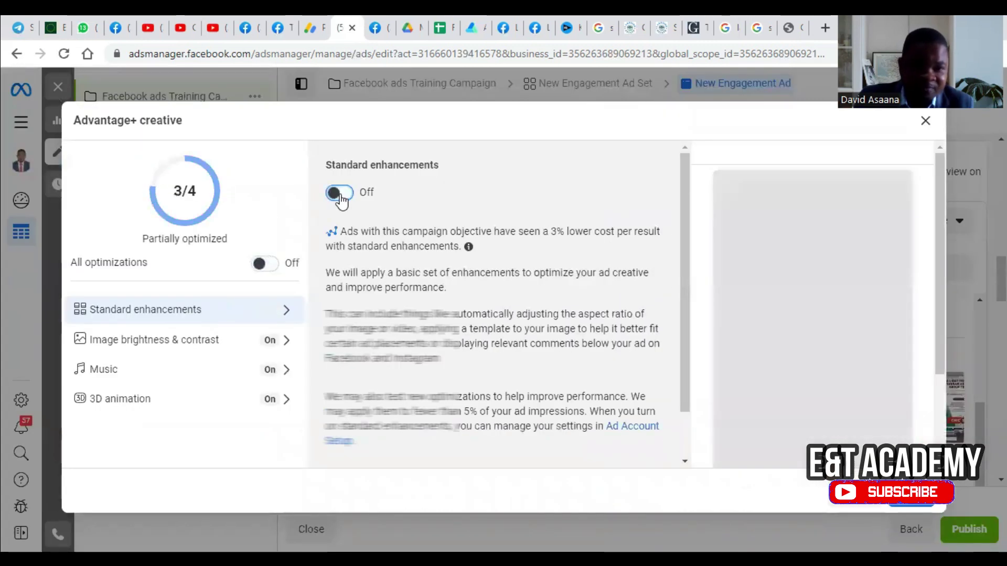
click(925, 122)
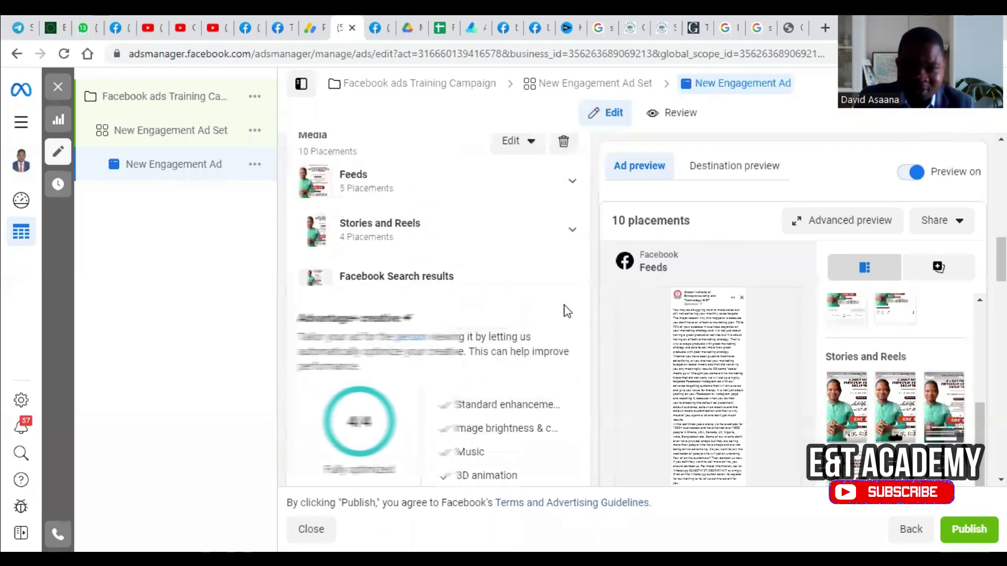
- Turn off Standard enhancements in the ad's Advantage+ creative optimizations and save the change
scroll(505, 329, down, 4)
click(494, 300)
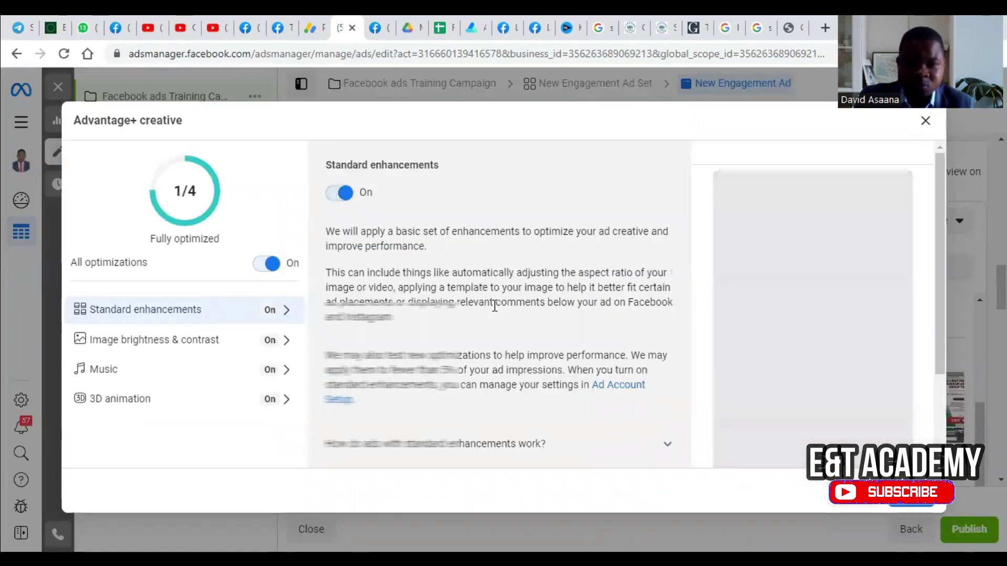
click(341, 194)
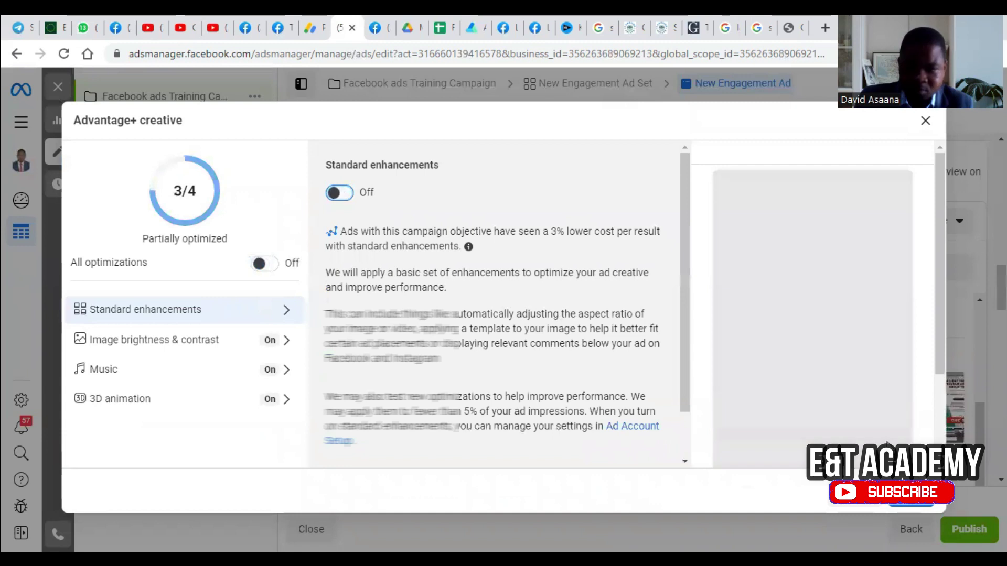
click(917, 503)
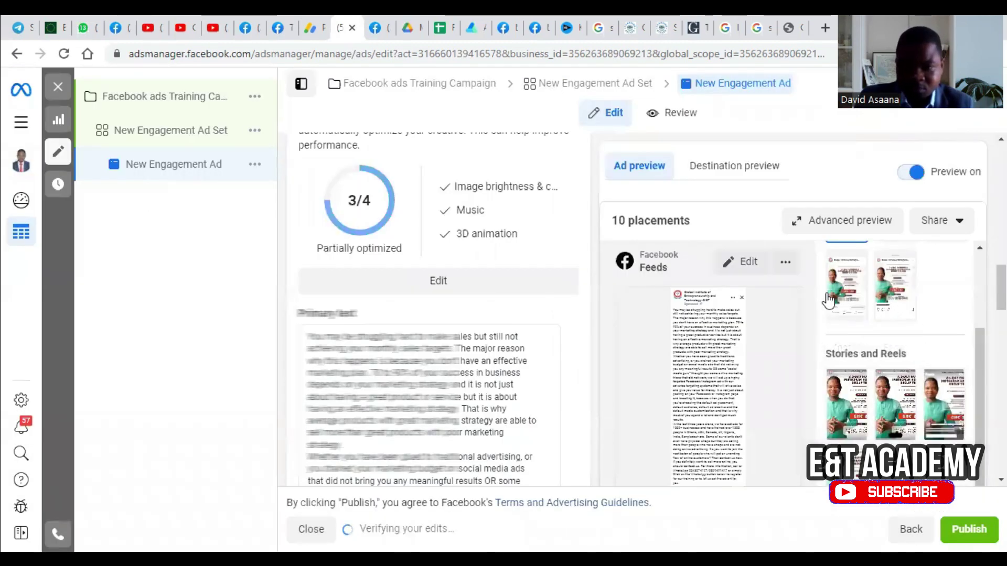
- Inspect the Facebook Feed placement in its editing view and look over the ad's creative, primary text and identity sections
scroll(528, 331, up, 3)
scroll(527, 328, up, 4)
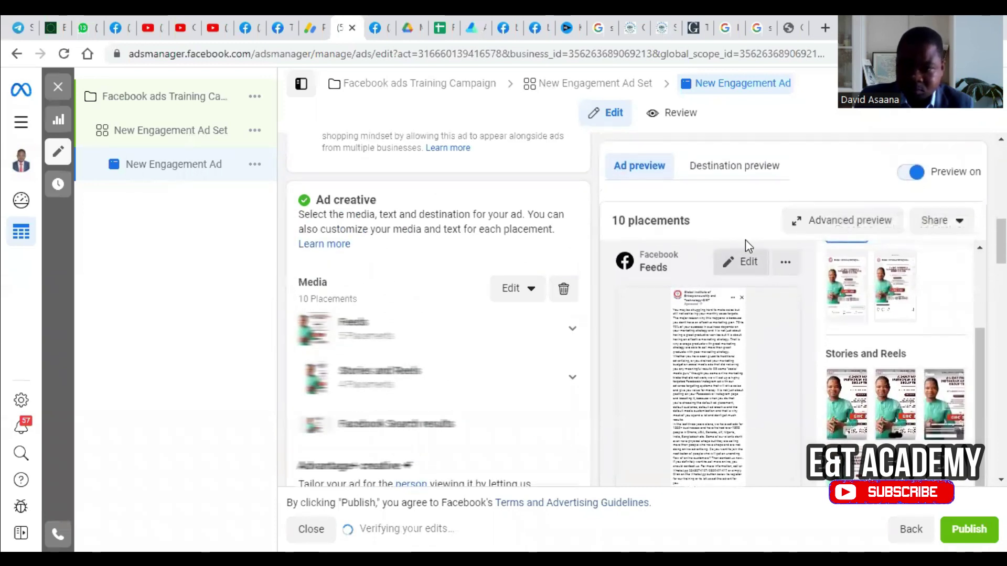
click(744, 263)
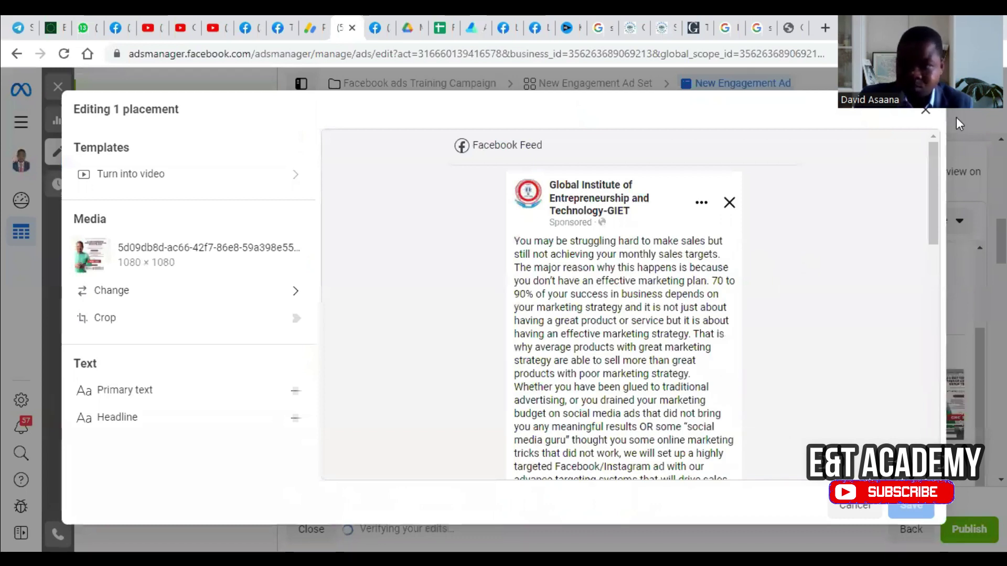
click(926, 110)
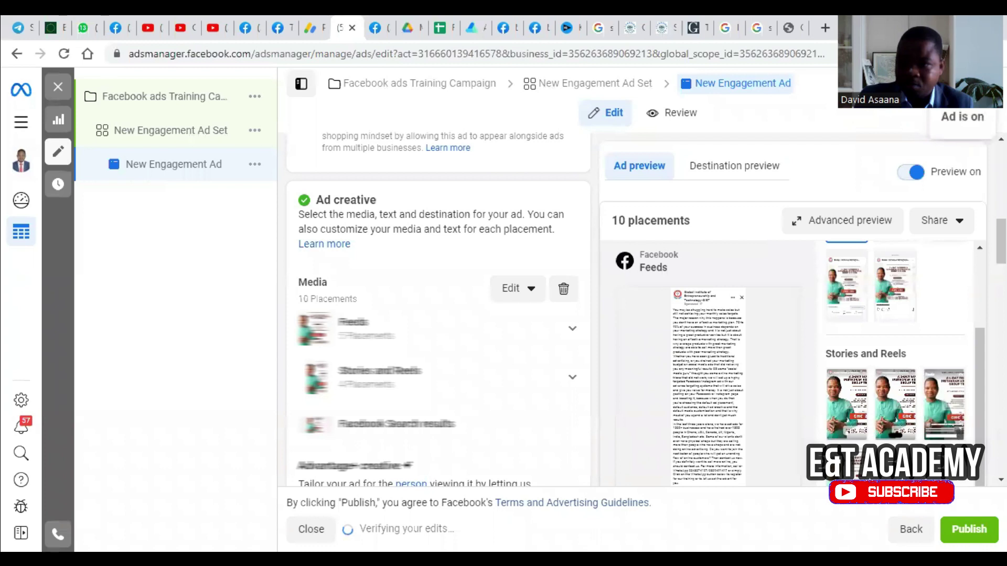
scroll(577, 299, down, 6)
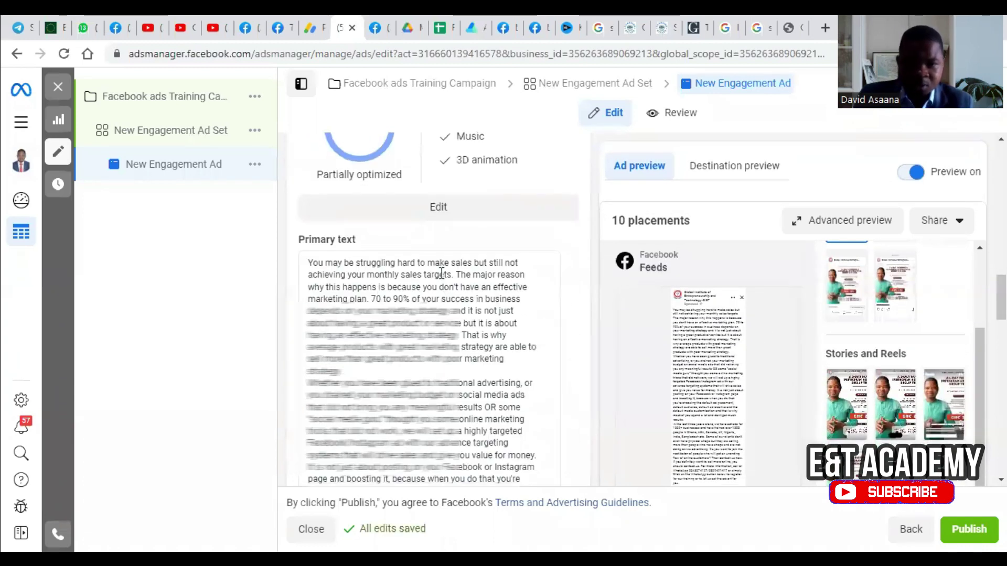
scroll(442, 273, up, 5)
scroll(499, 299, up, 8)
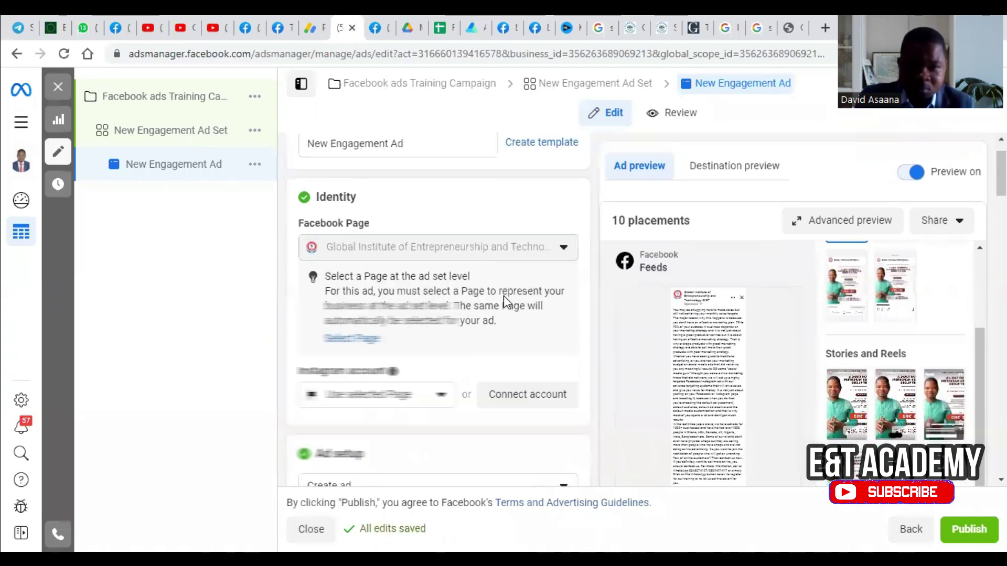
- Remove the ad's current media and add the 1080 × 1080 training flyer from the account images, accepting the suggested crops and optimizations
scroll(505, 299, down, 7)
click(564, 363)
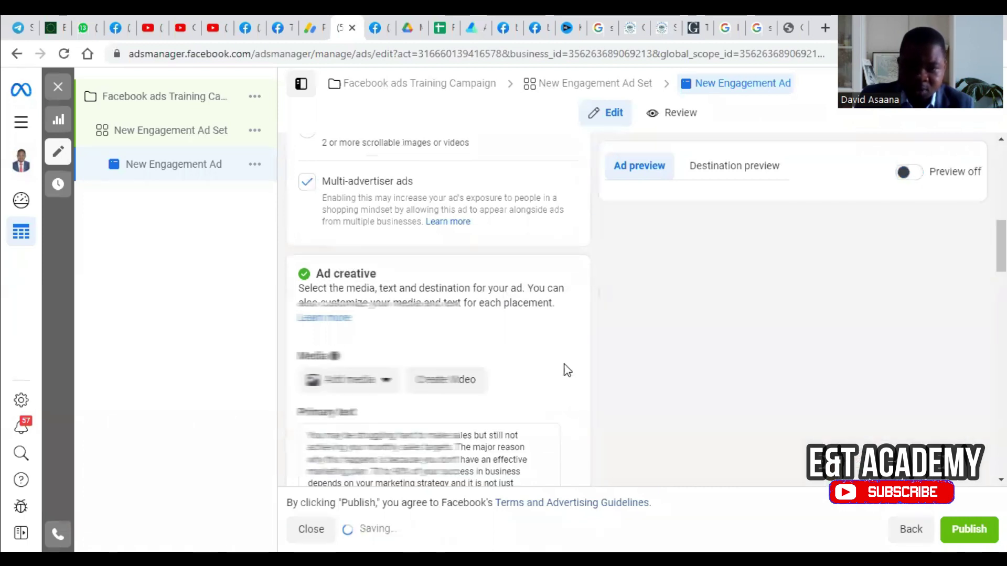
scroll(367, 284, down, 3)
click(348, 237)
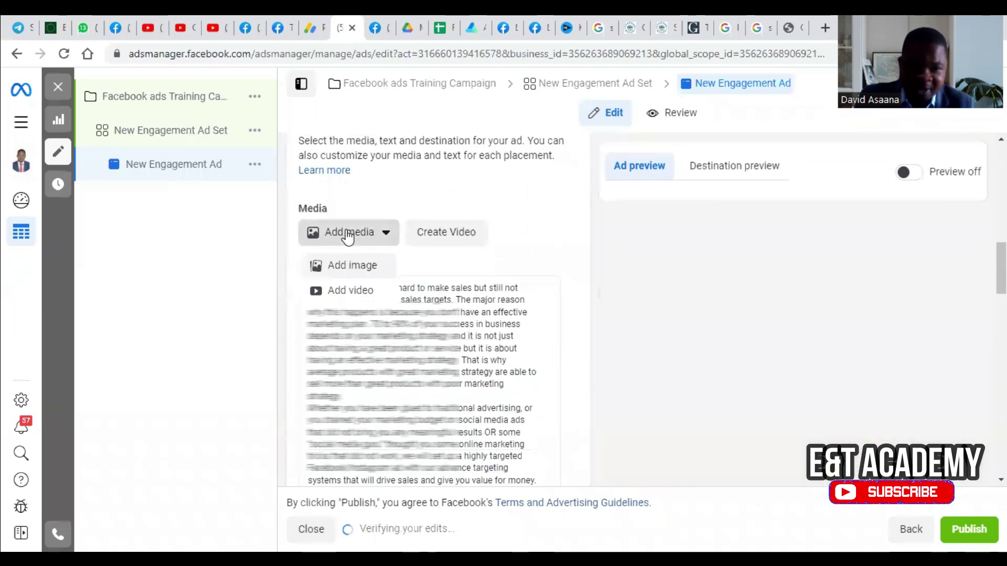
click(356, 266)
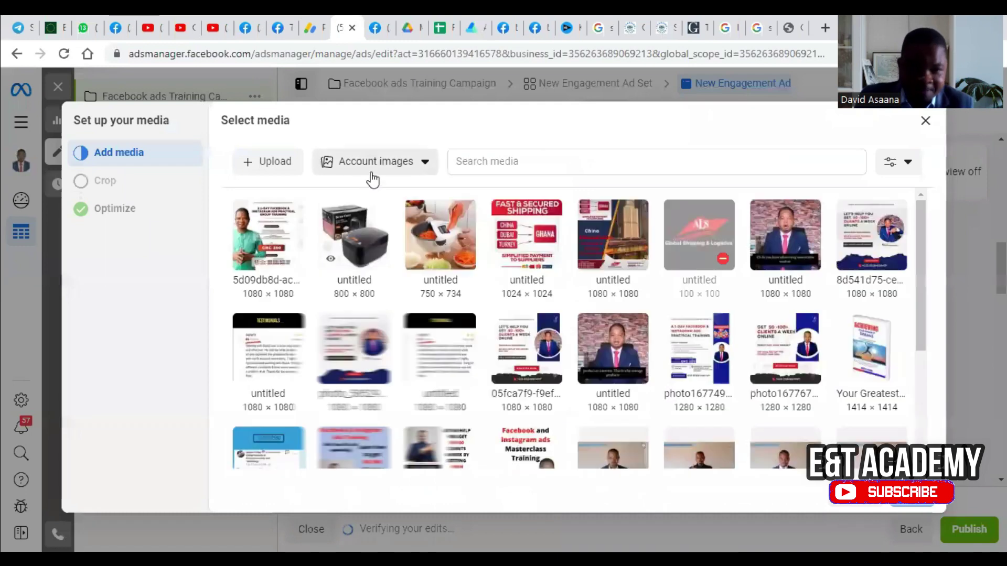
click(287, 244)
click(913, 502)
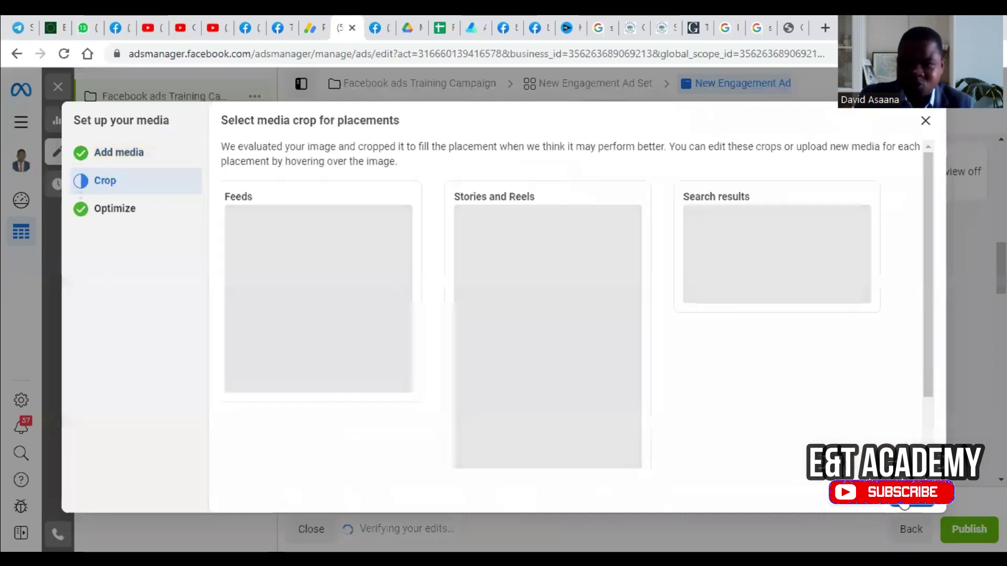
click(913, 503)
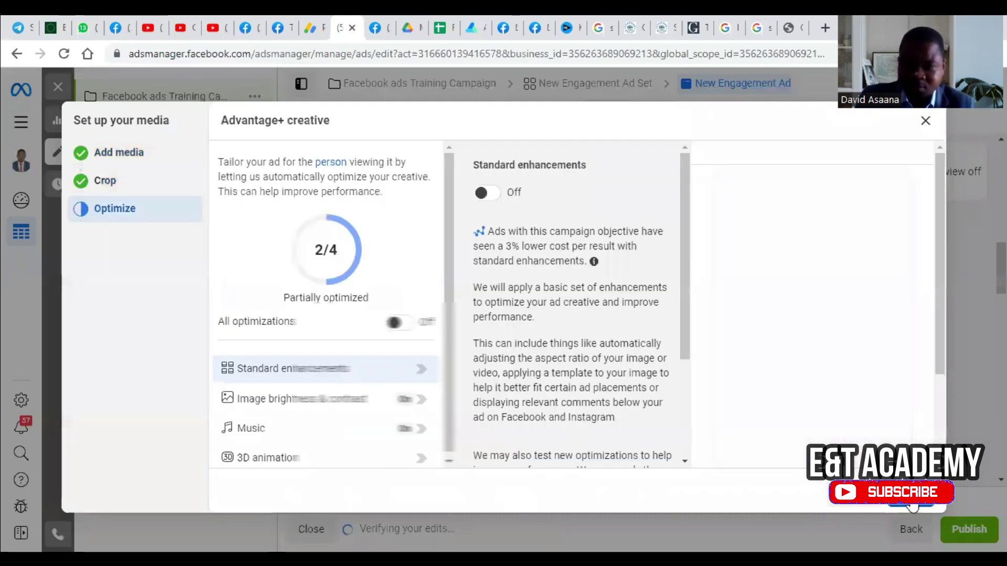
click(913, 503)
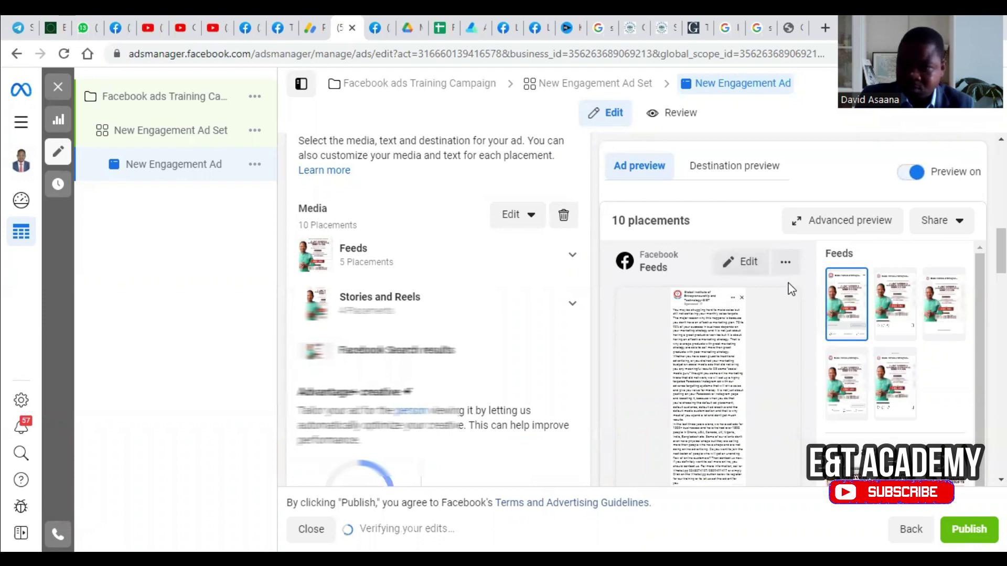
- Check how the ad appears in the Instagram feed and Facebook video feeds previews, including its headline and WhatsApp button
scroll(720, 265, down, 2)
scroll(599, 286, down, 6)
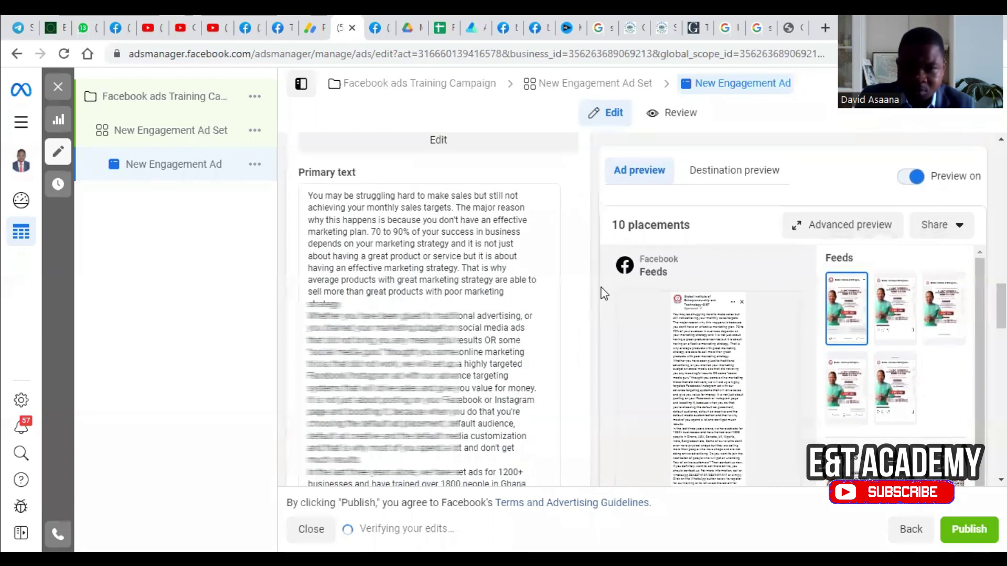
click(894, 310)
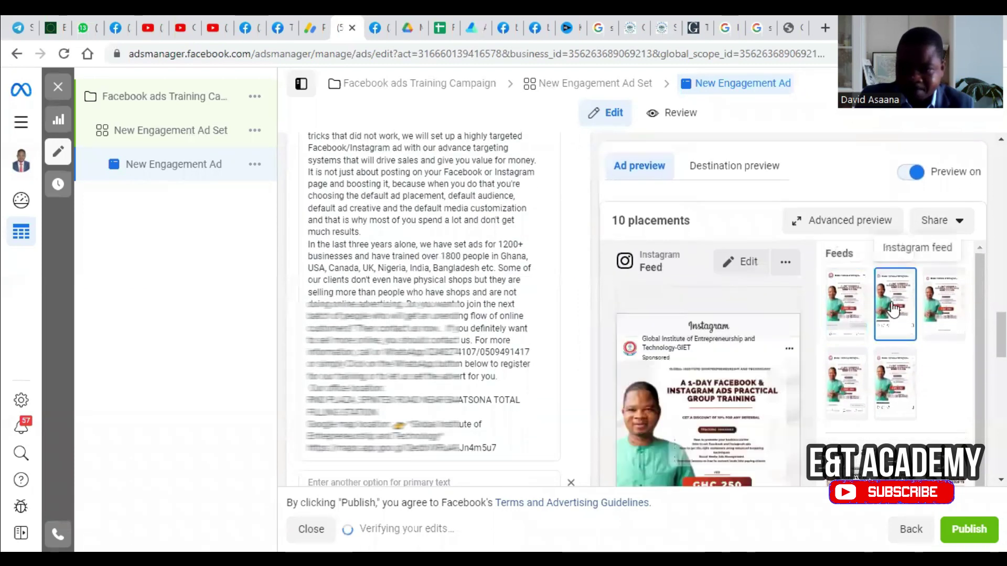
click(859, 386)
scroll(761, 338, down, 5)
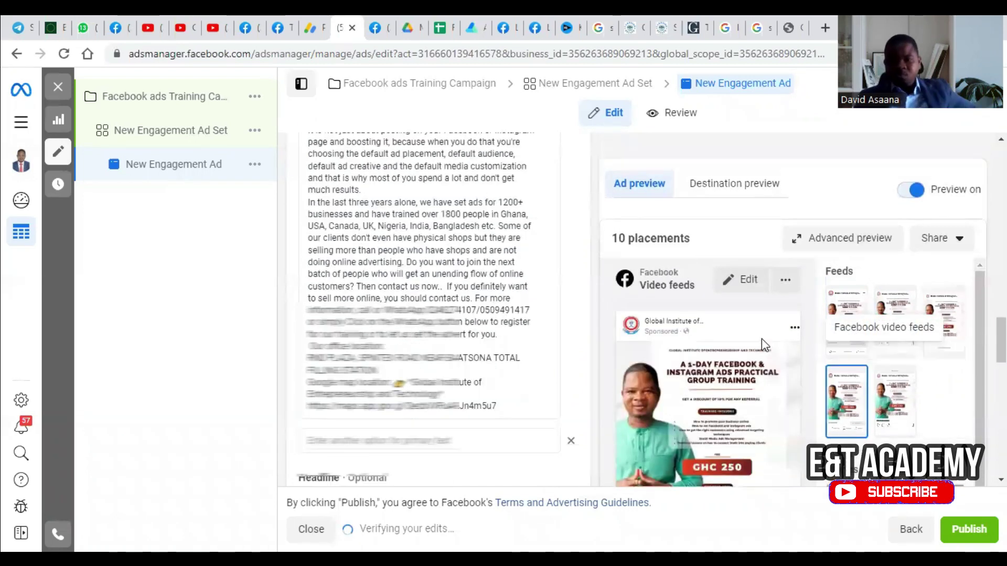
scroll(767, 344, down, 5)
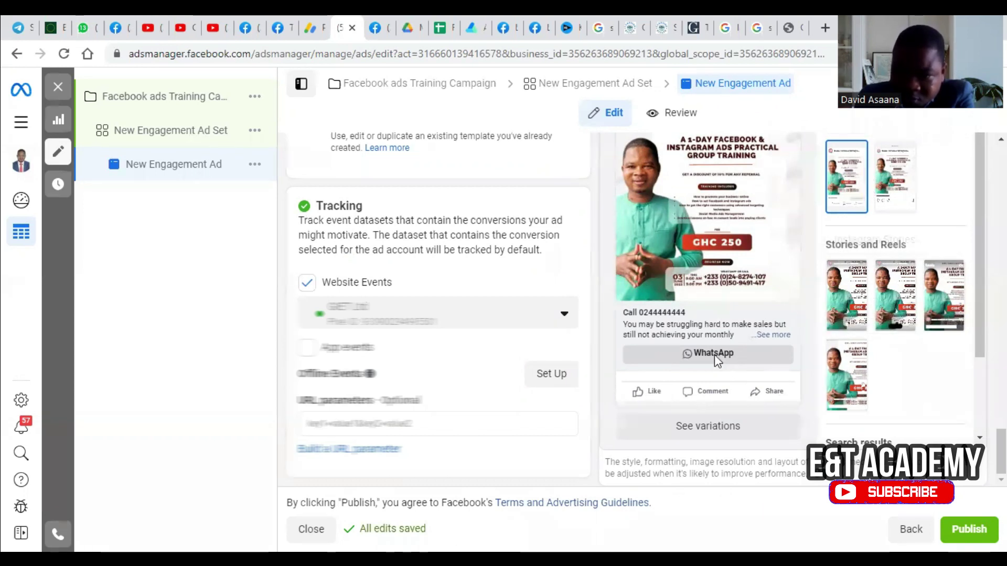
- Examine the full Facebook Feed preview of the ad, including how its text, image and headline appear
scroll(786, 341, up, 5)
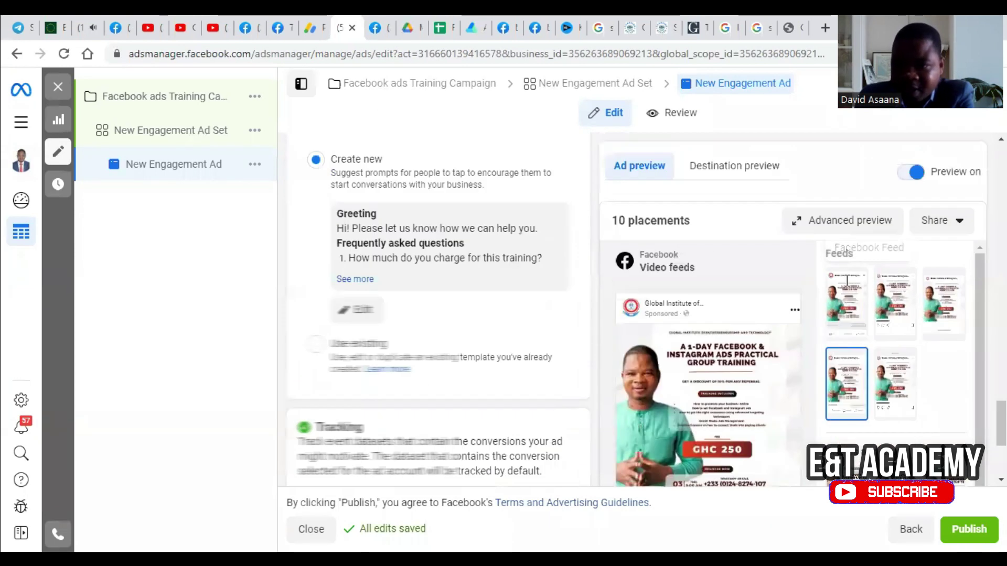
click(849, 307)
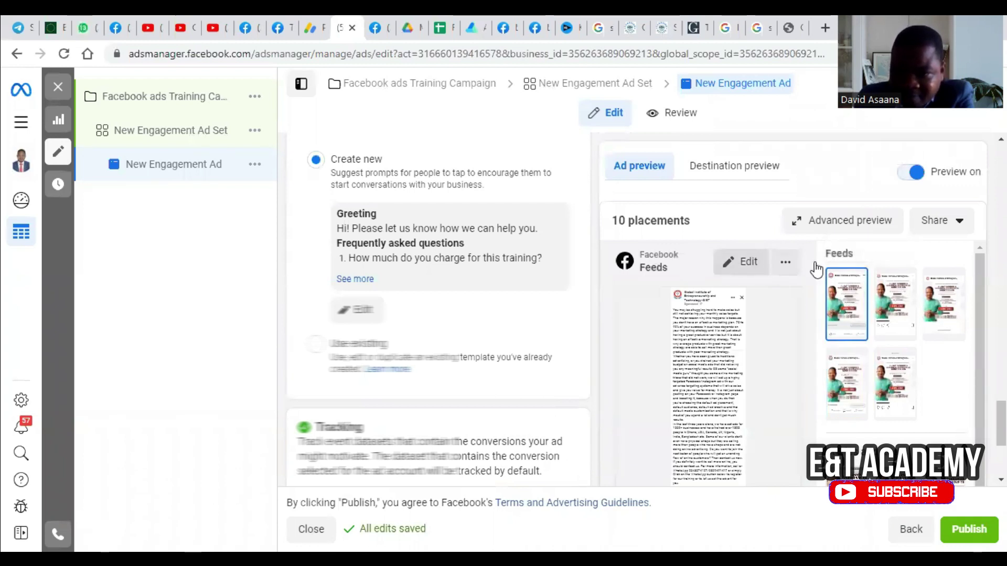
scroll(845, 314, down, 5)
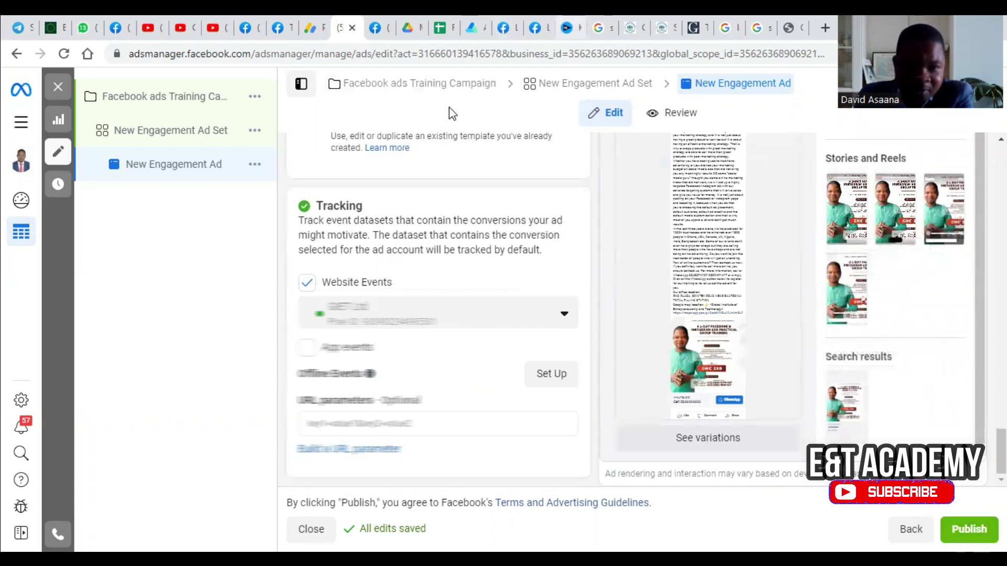
scroll(451, 137, up, 3)
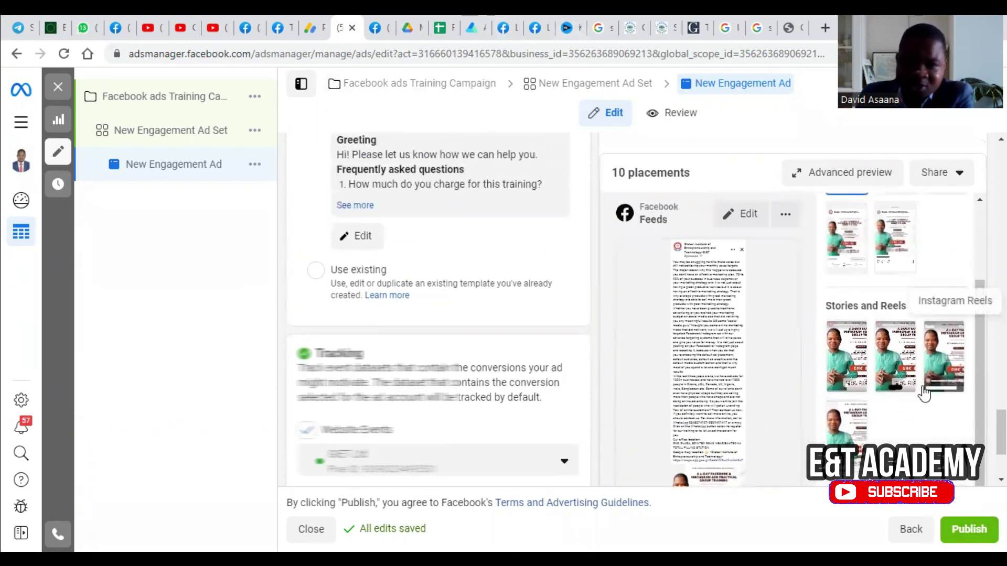
scroll(880, 354, up, 2)
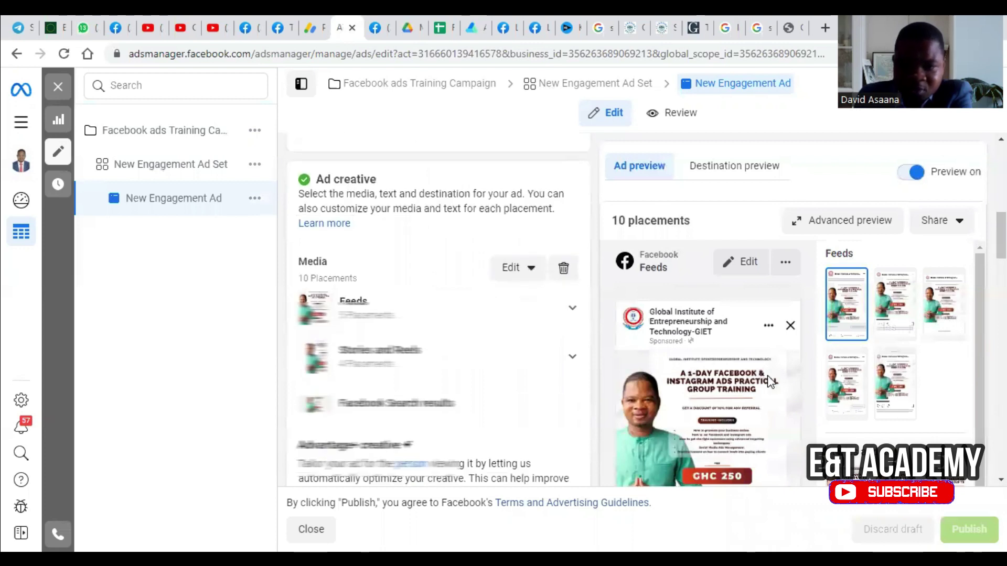
- Copy the entire sales message from the ad's second primary text option
scroll(449, 292, up, 10)
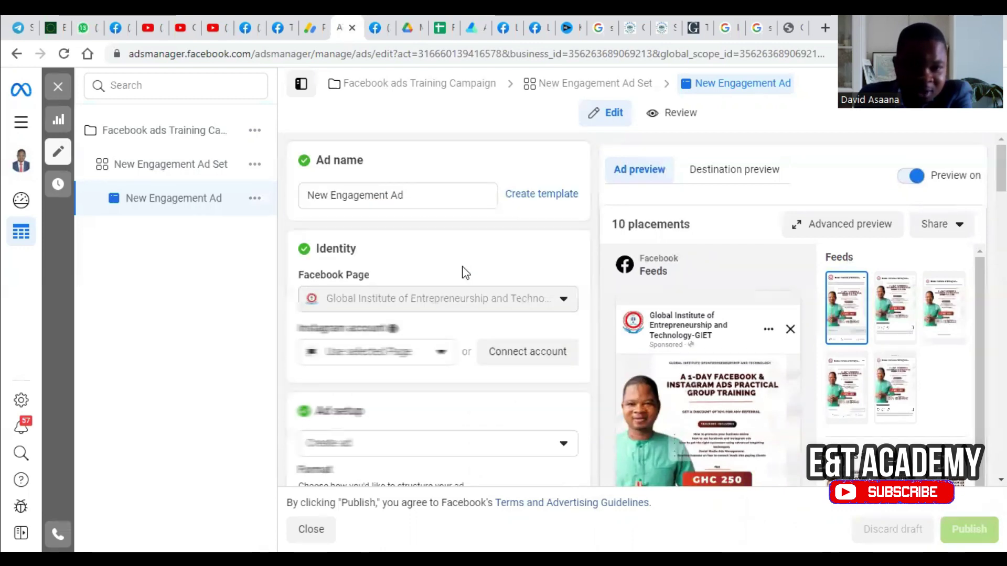
scroll(465, 273, down, 10)
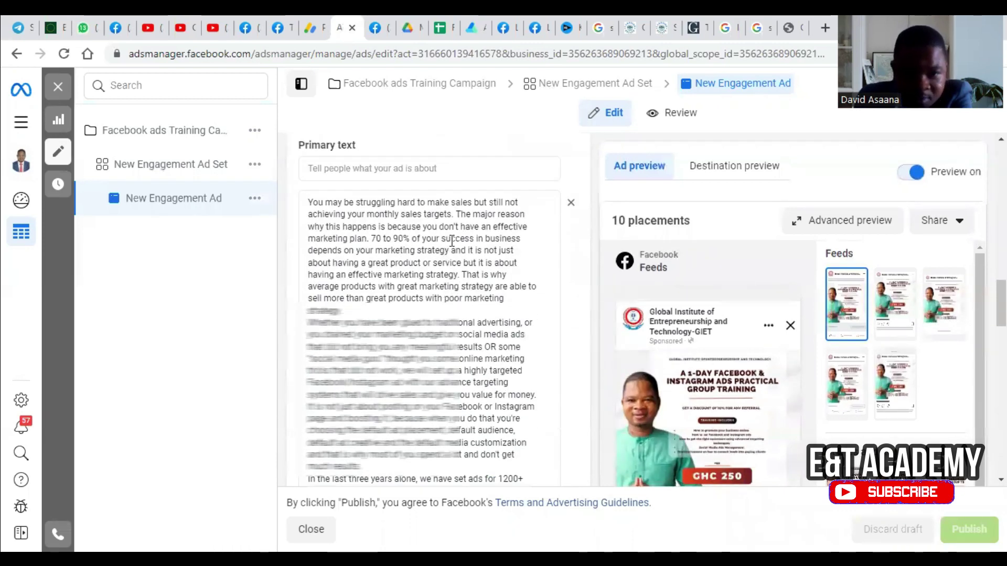
scroll(456, 218, up, 3)
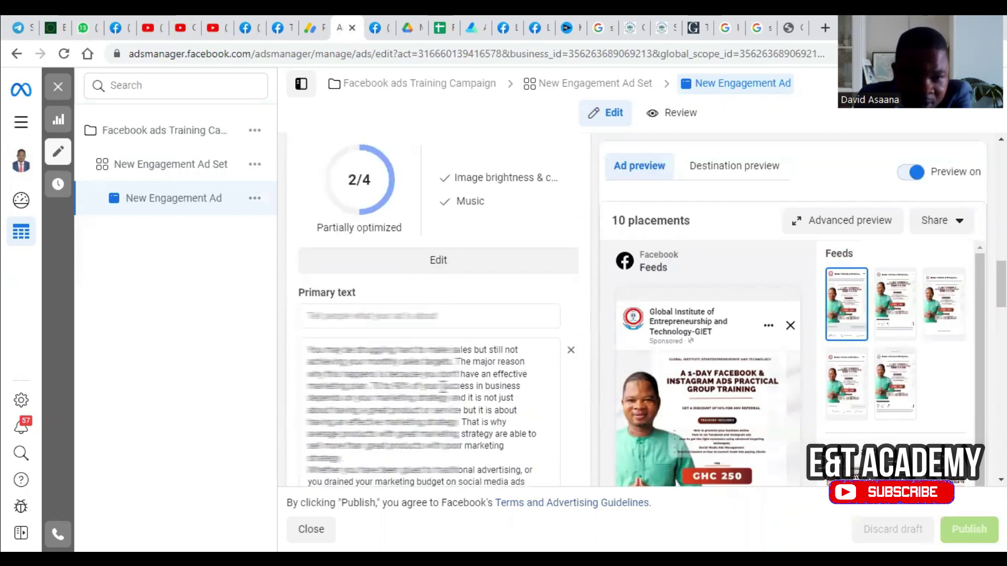
click(423, 346)
click(403, 315)
click(402, 376)
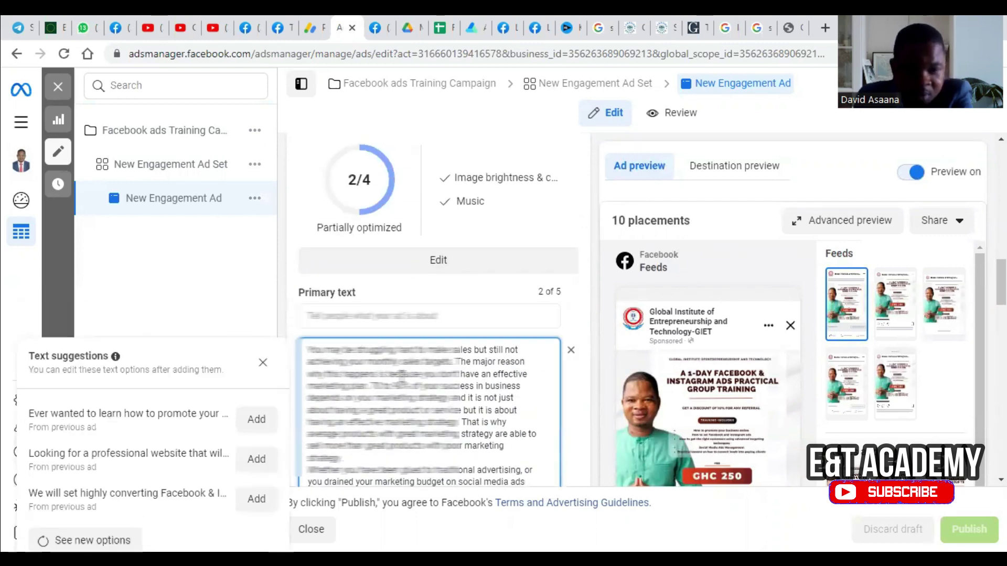
key(ctrl+a)
right_click(401, 376)
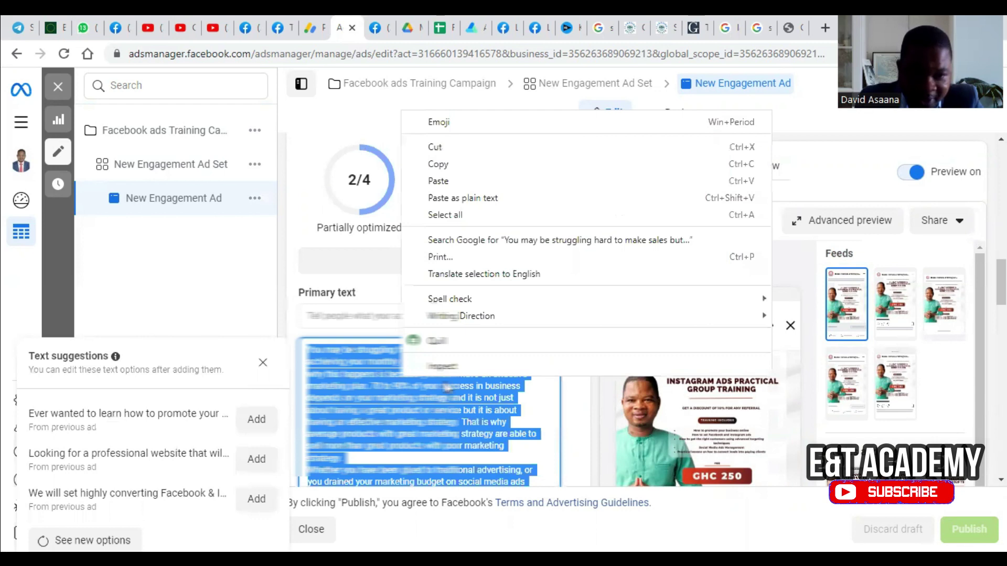
click(473, 165)
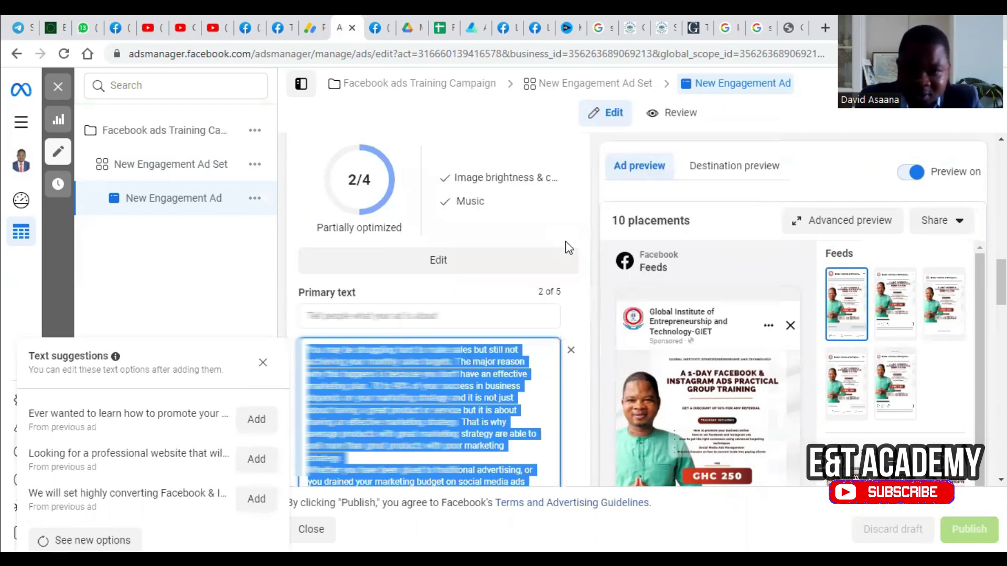
- Remove the second primary text option and paste the copied sales message into the empty first primary text field
click(571, 357)
click(571, 352)
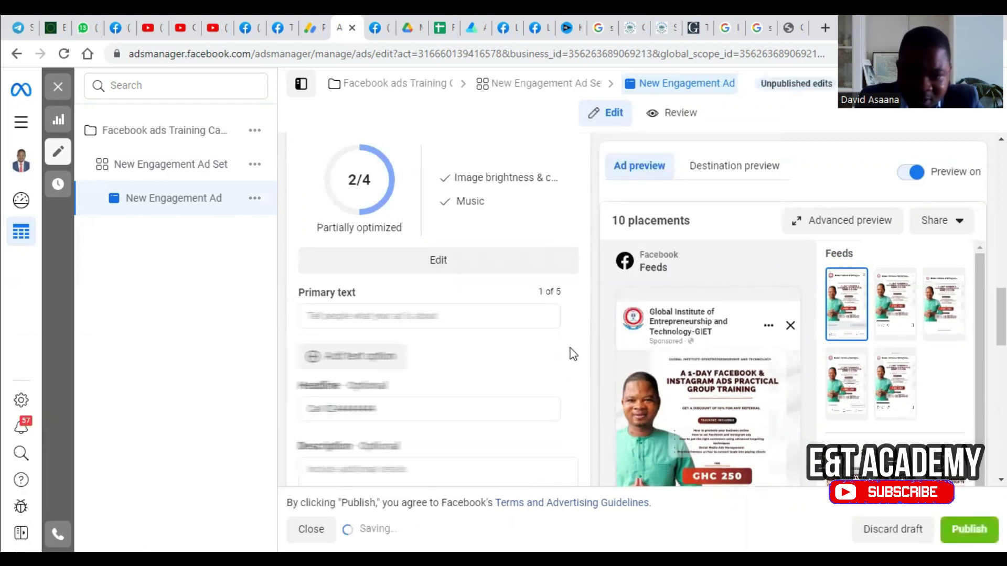
click(399, 313)
right_click(401, 316)
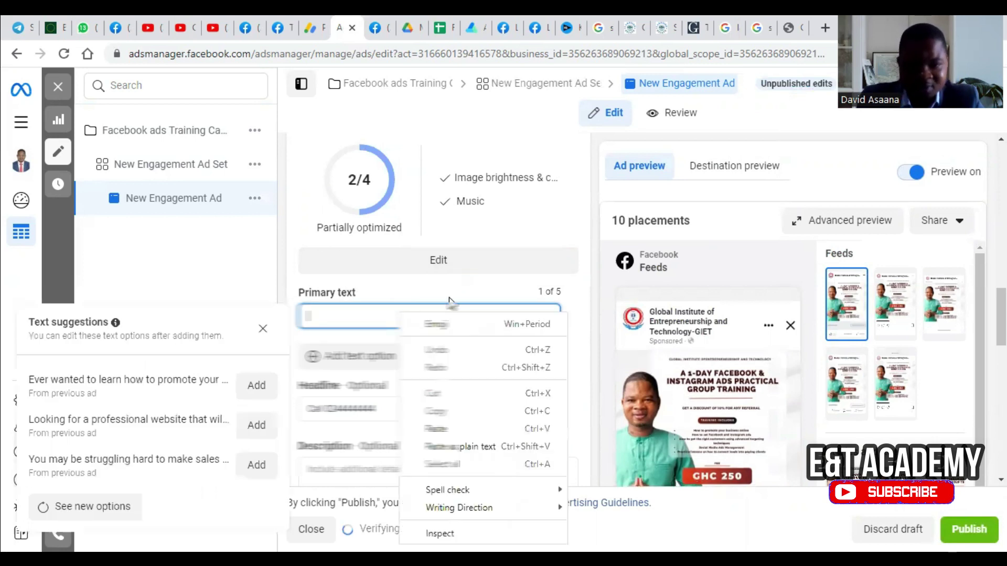
click(464, 428)
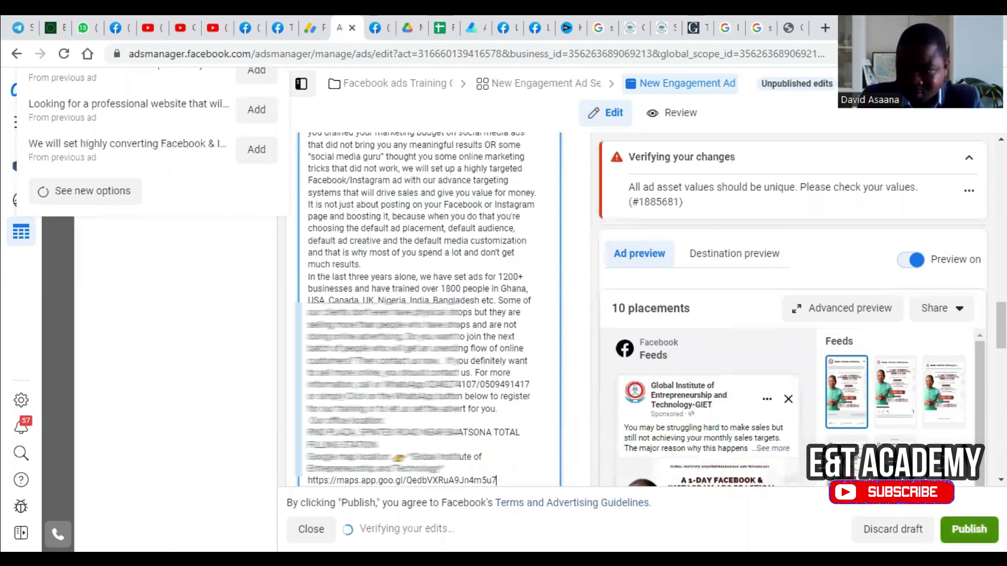
key(Escape)
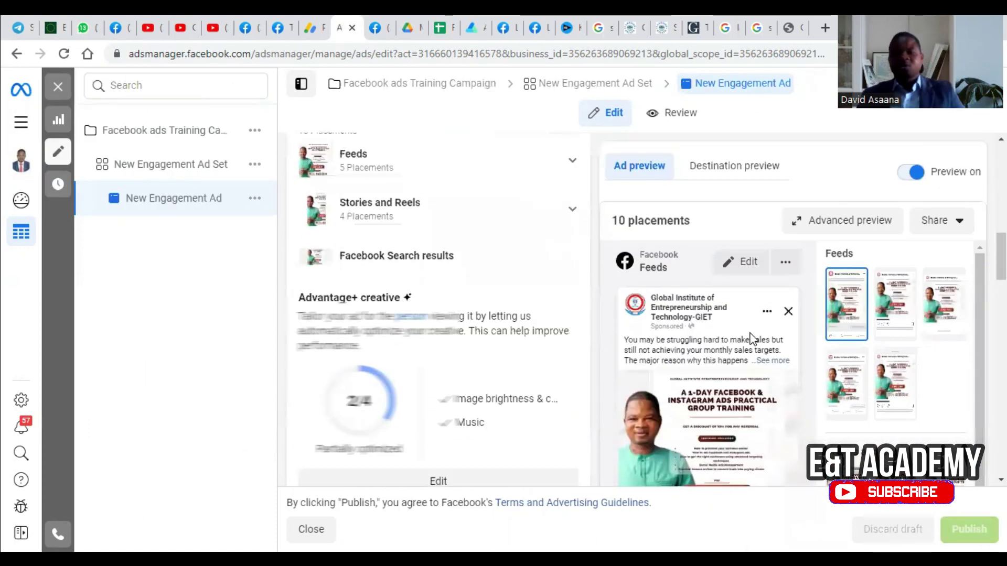
- Review the Facebook Feeds preview with its text, flyer and WhatsApp button, along with the ad's headline, message template and tracking sections
scroll(755, 304, down, 7)
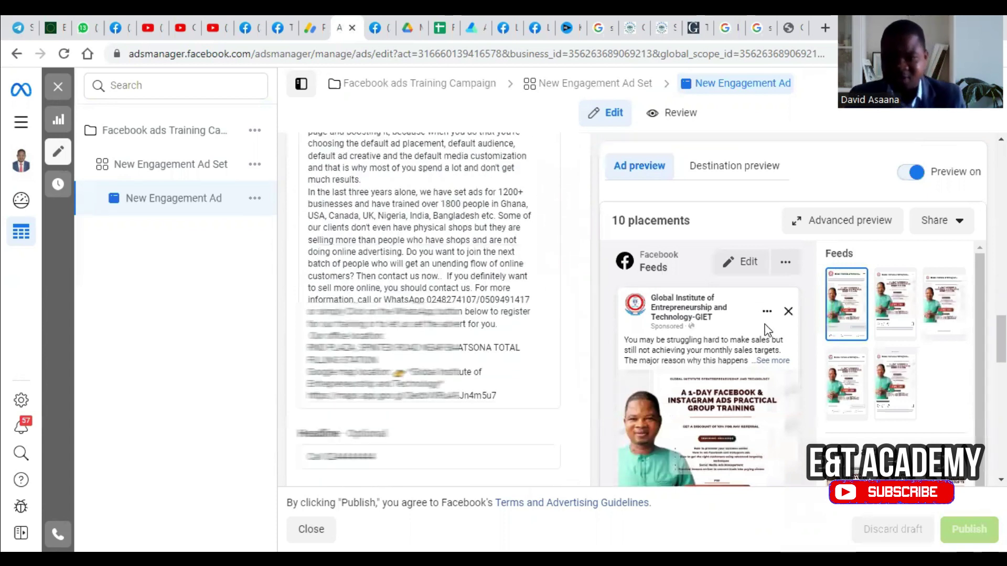
scroll(763, 361, down, 8)
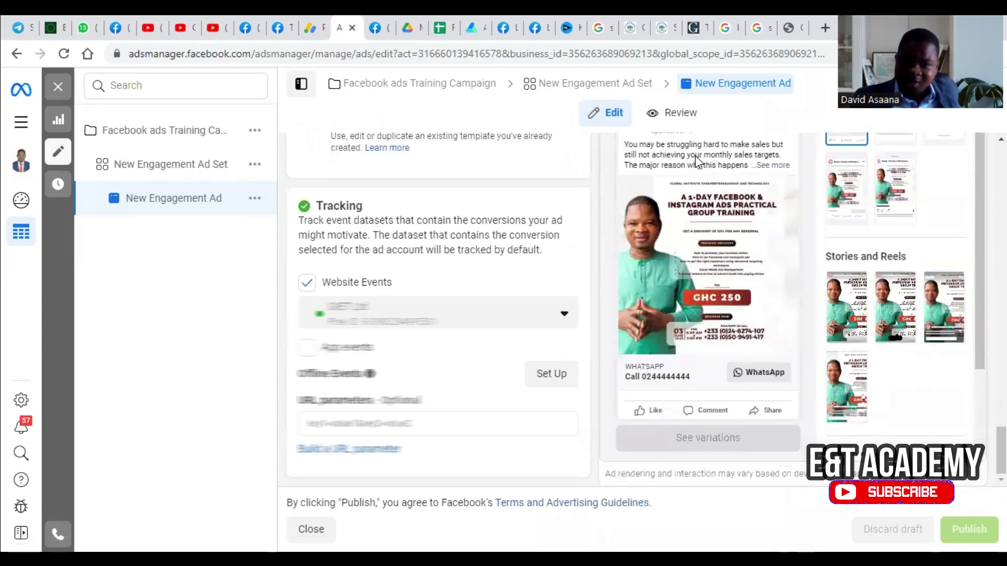
scroll(679, 156, up, 3)
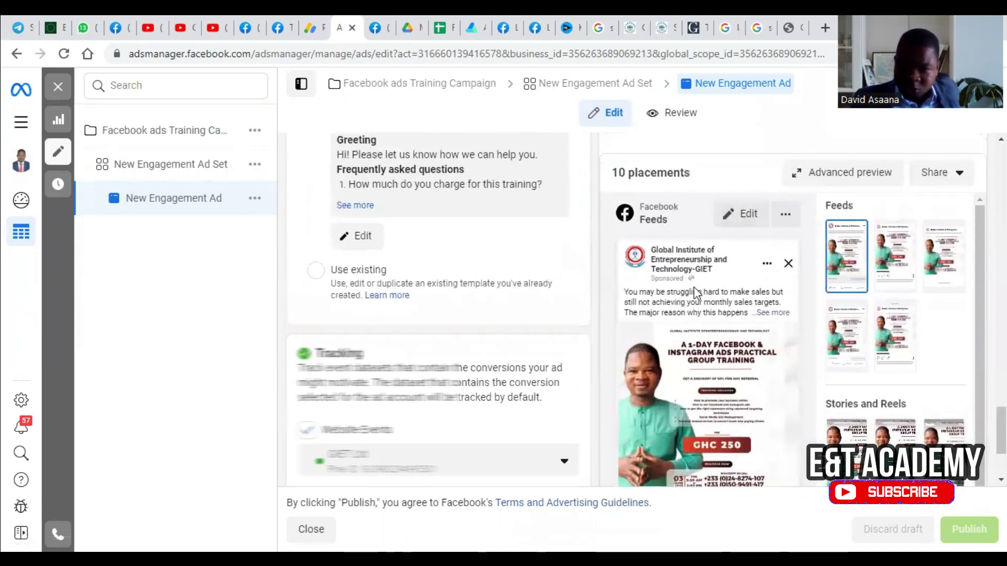
scroll(735, 262, down, 2)
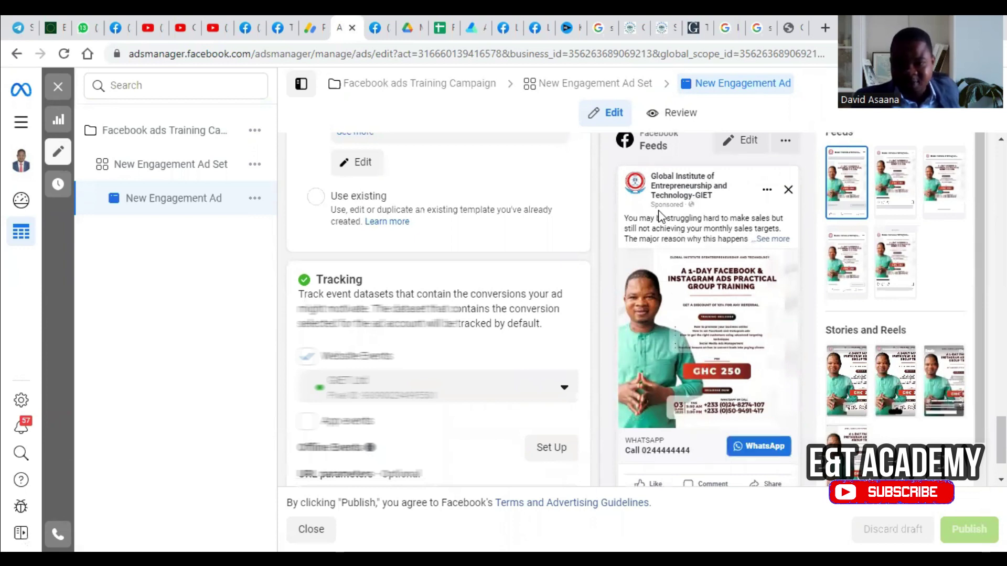
scroll(667, 342, down, 2)
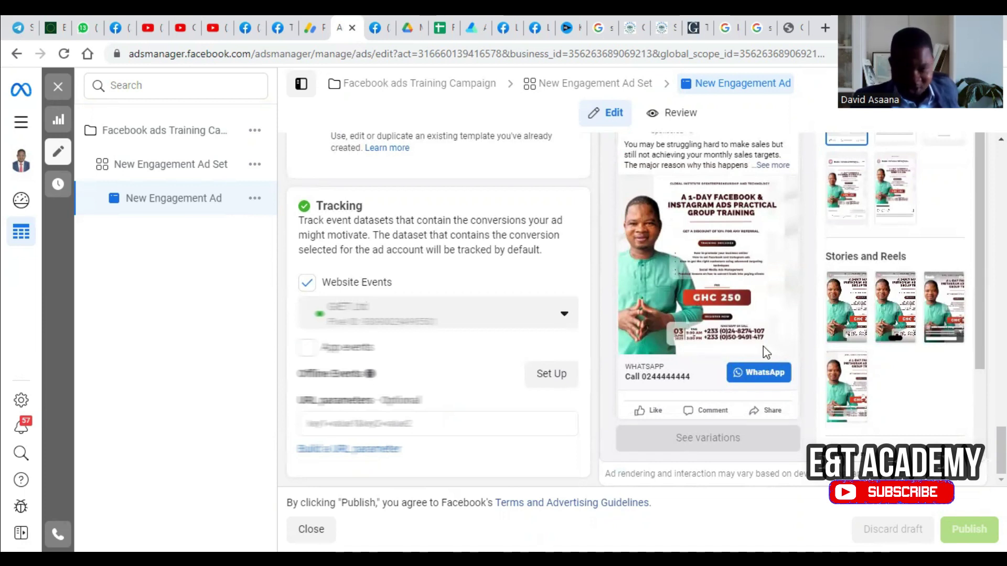
scroll(581, 283, up, 5)
scroll(379, 225, up, 2)
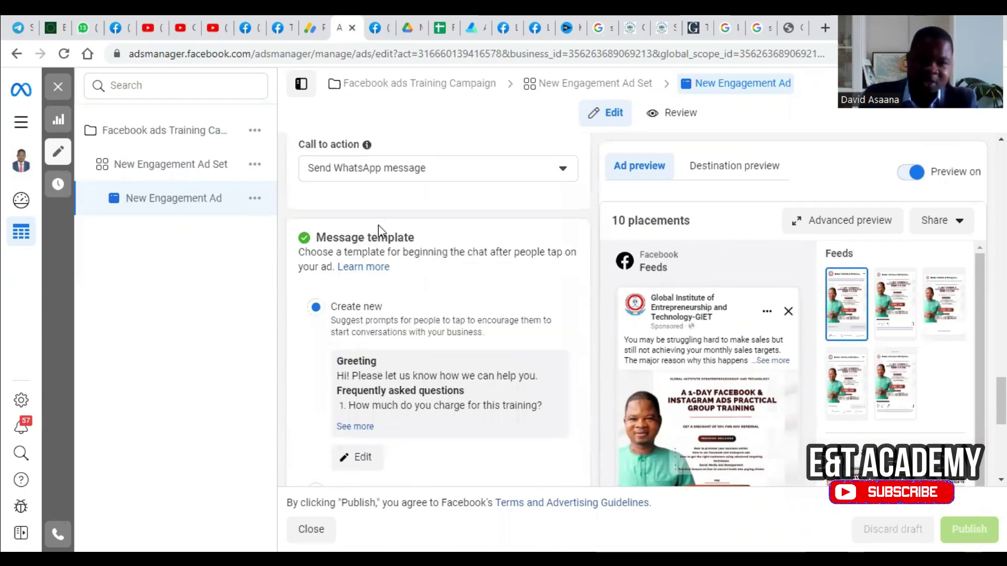
scroll(398, 247, up, 5)
scroll(430, 262, up, 15)
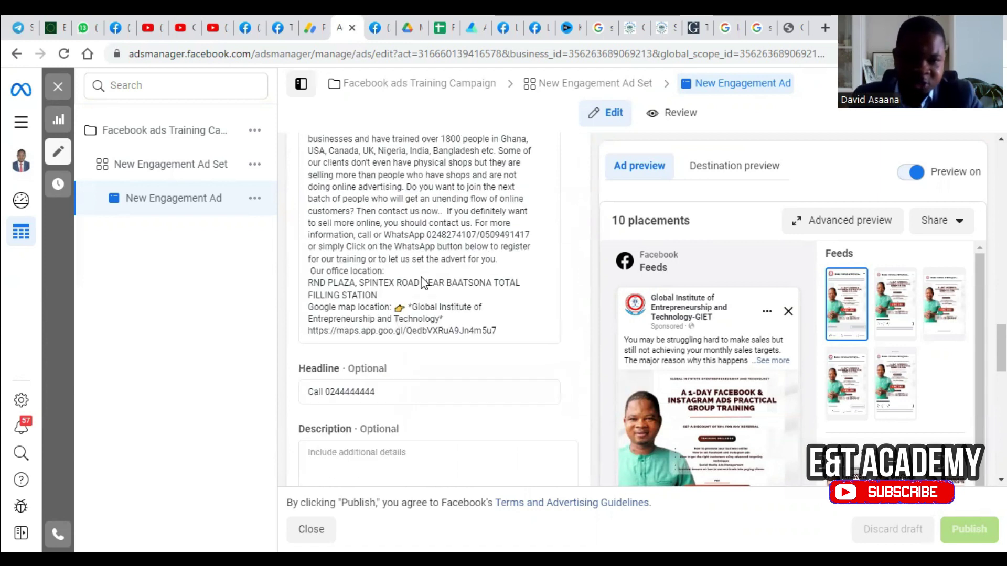
scroll(441, 269, up, 4)
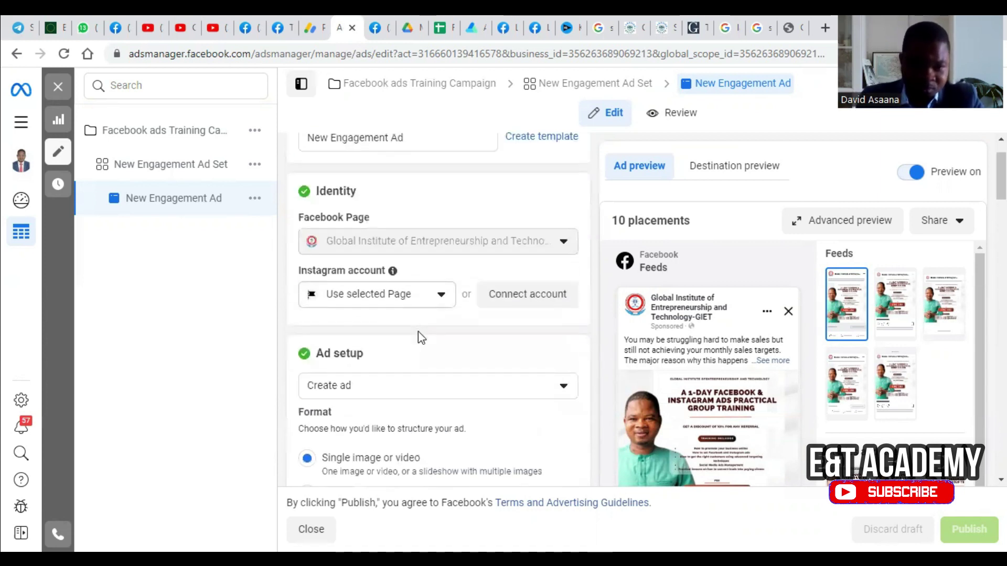
- Remove all the training flyer media from the ad creative
scroll(419, 335, down, 5)
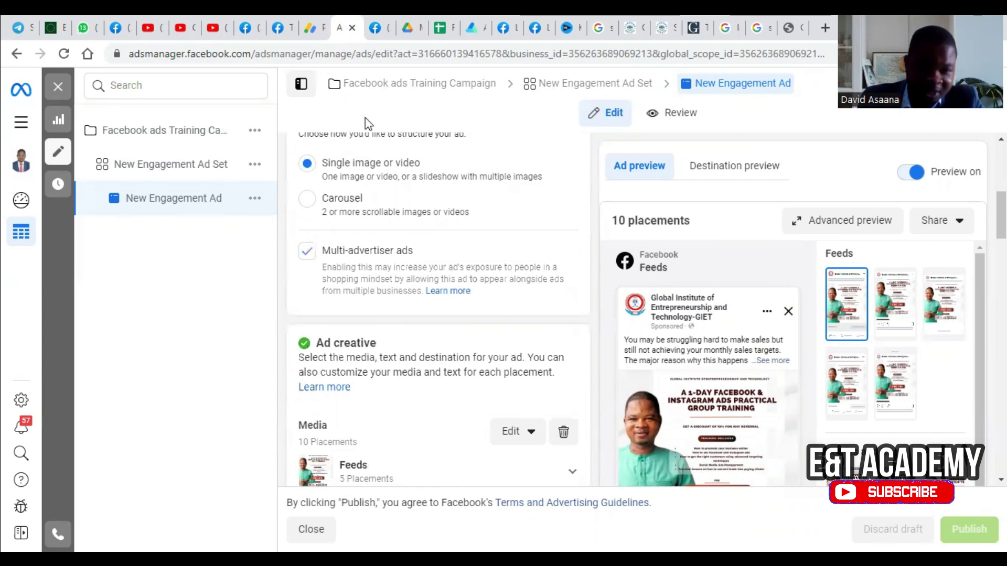
scroll(409, 184, down, 4)
click(538, 216)
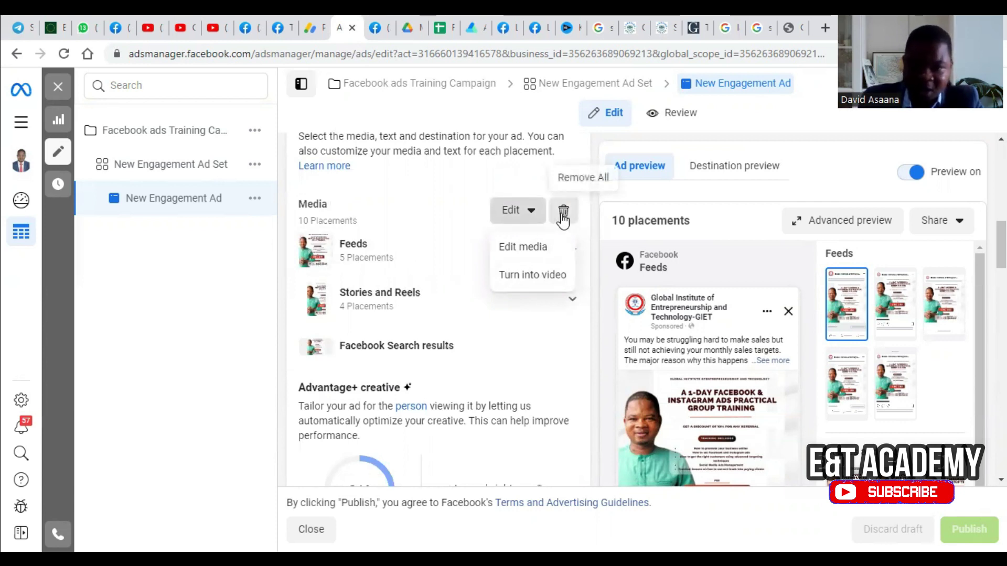
click(563, 217)
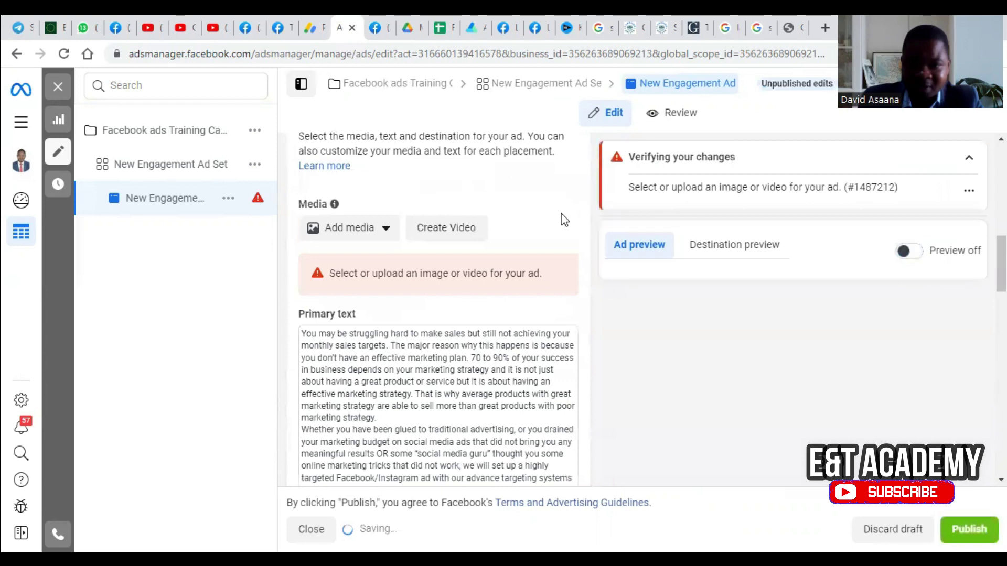
- Add the 1080 × 1080 account video SHORTENED FINAL AD VIDEO.mov to the ad, accepting the default trim, original crops and optimization
click(367, 226)
click(356, 287)
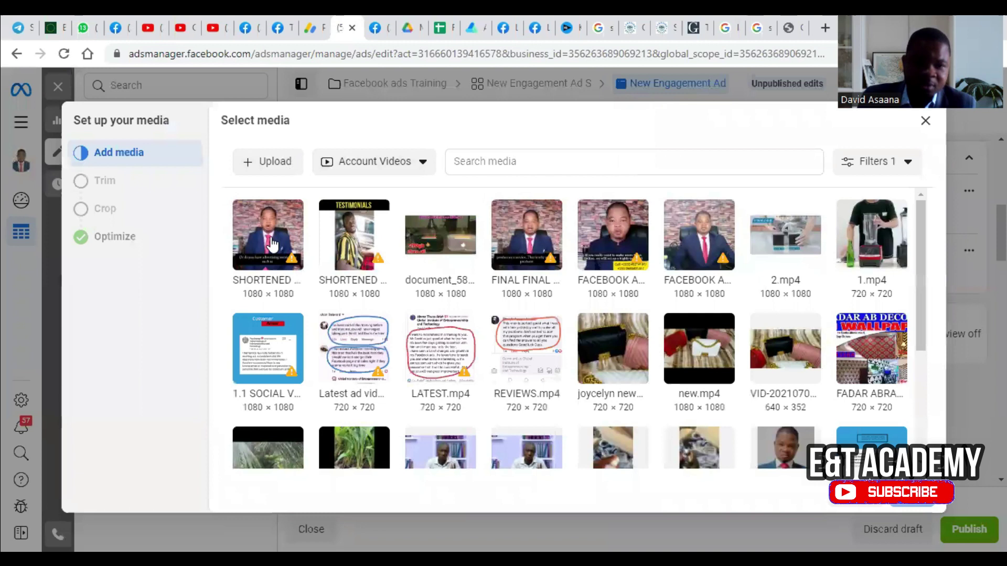
click(272, 245)
click(920, 505)
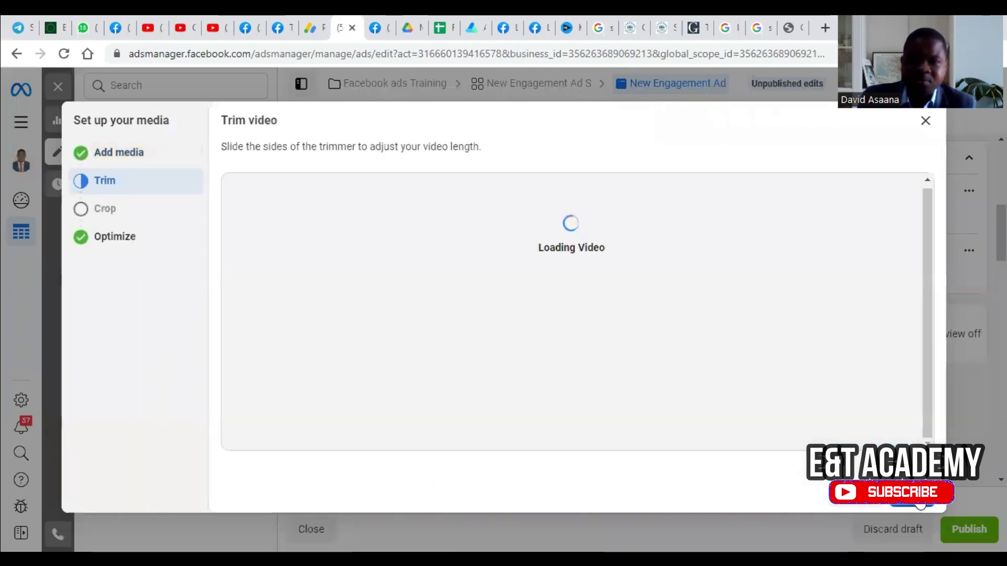
click(920, 505)
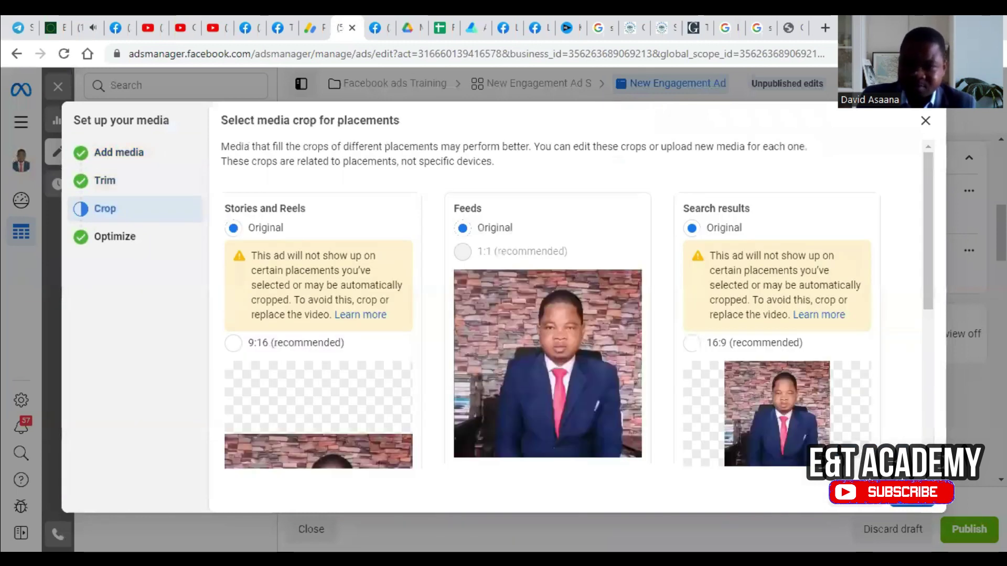
click(921, 504)
click(921, 505)
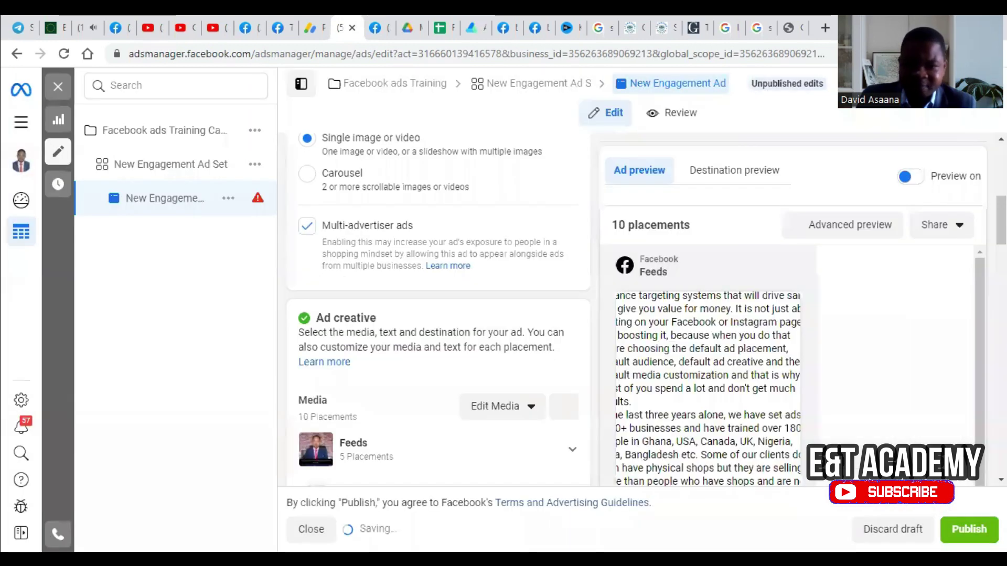
- Set a manual thumbnail for the video in the Feeds placements, using the "Let's help you get 50-100+ clients a week online" account image
scroll(362, 285, down, 4)
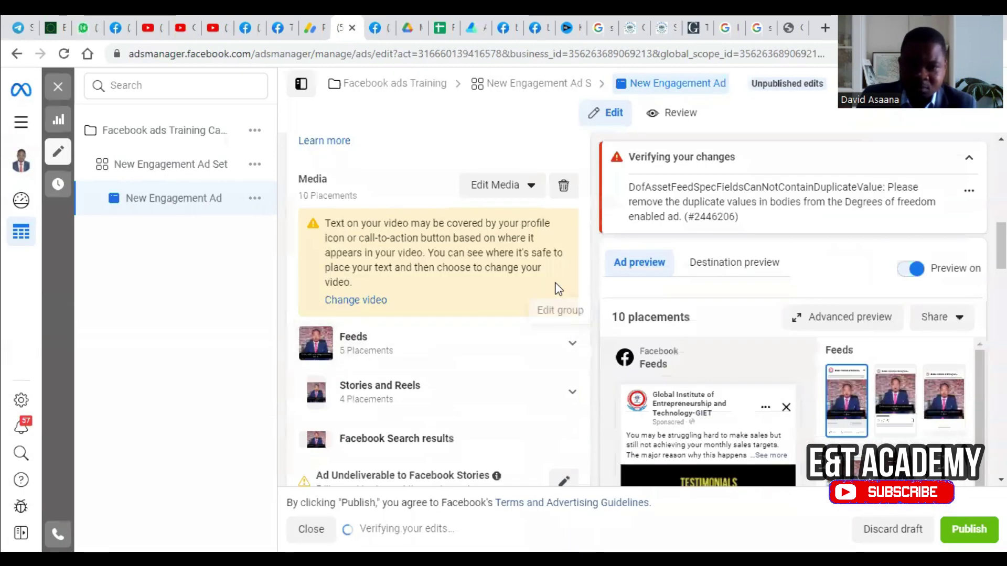
click(546, 347)
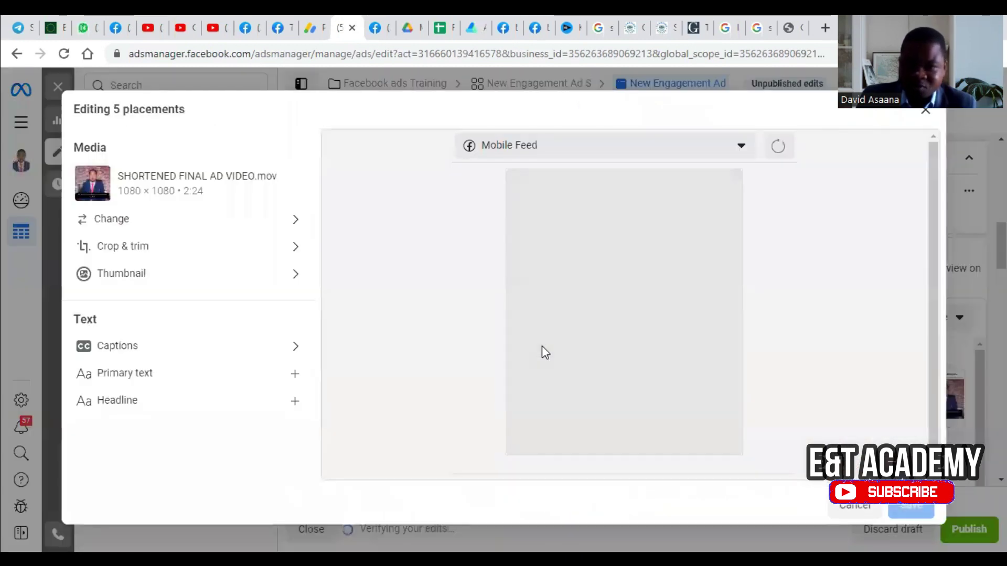
click(221, 283)
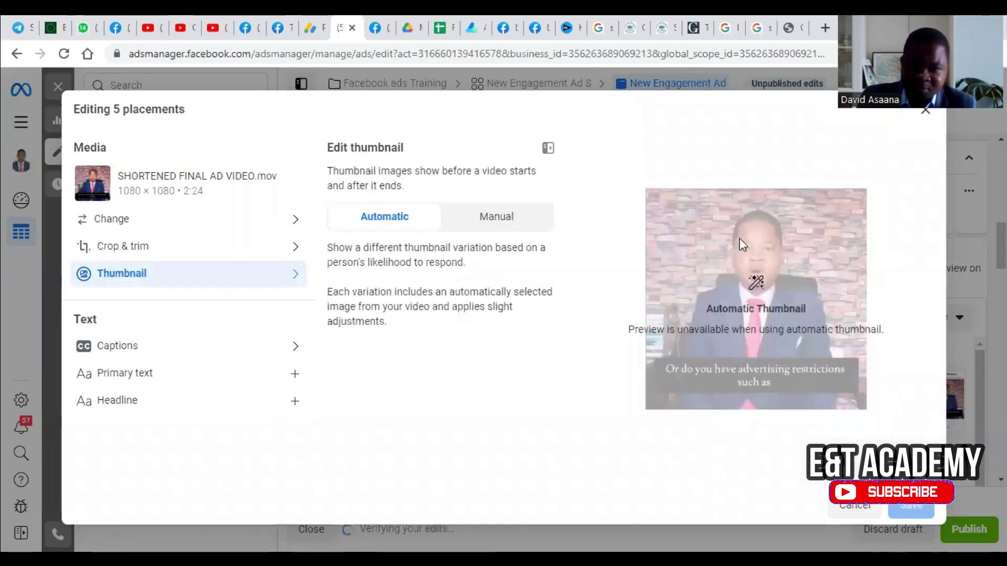
click(509, 226)
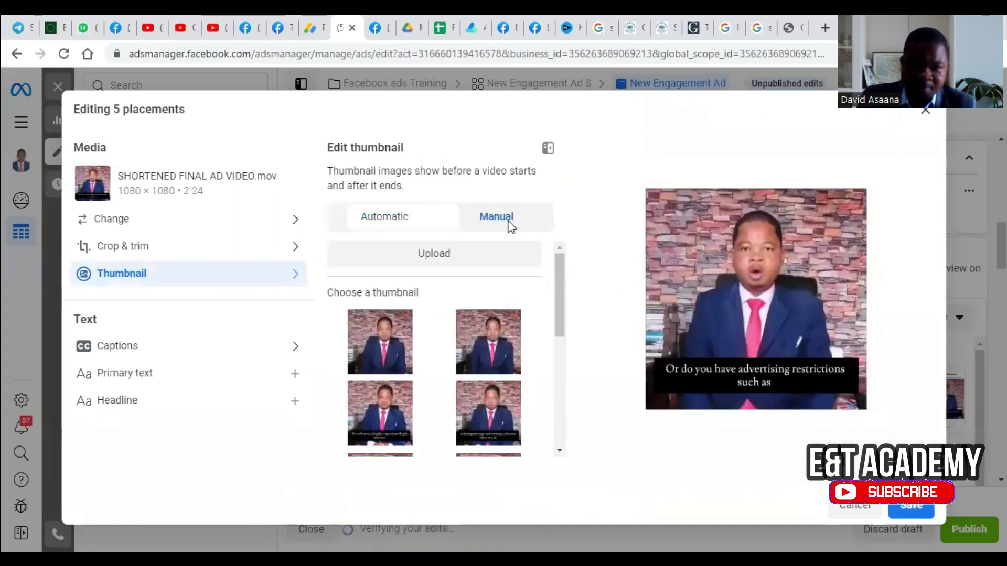
click(478, 265)
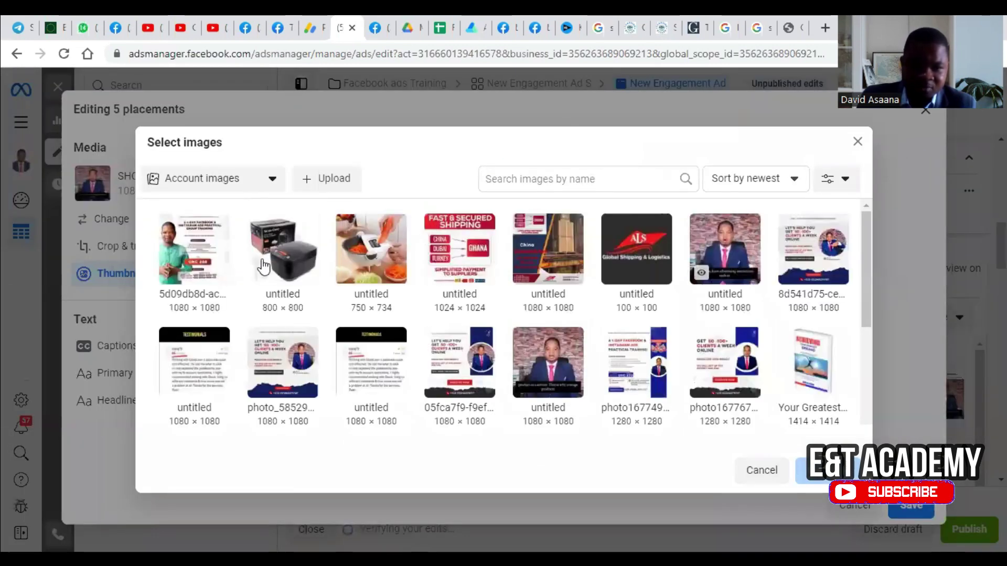
click(796, 283)
click(814, 471)
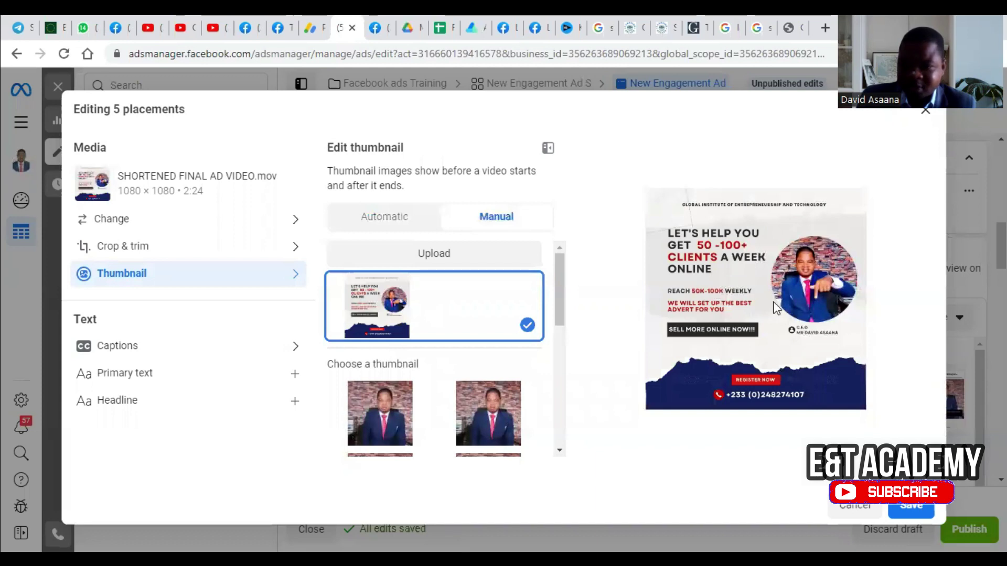
click(911, 506)
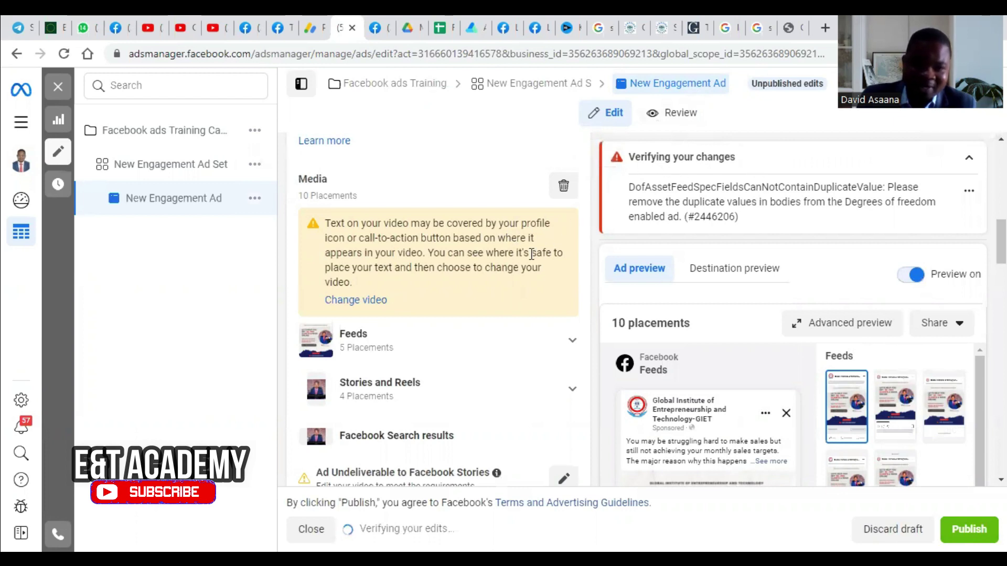
- Check the ad's Advantage+ creative and primary text sections and publish the edits
scroll(483, 258, down, 4)
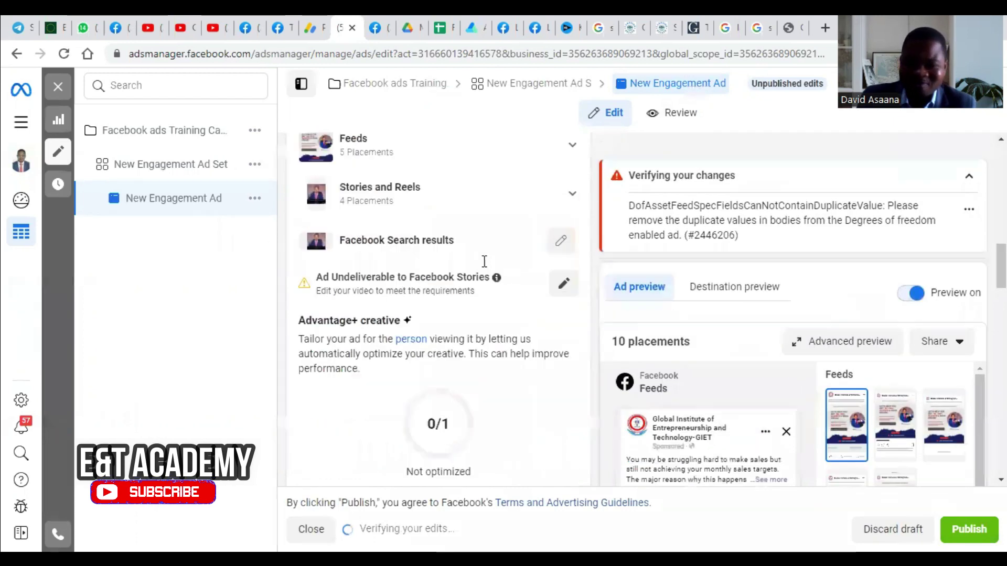
scroll(511, 313, down, 4)
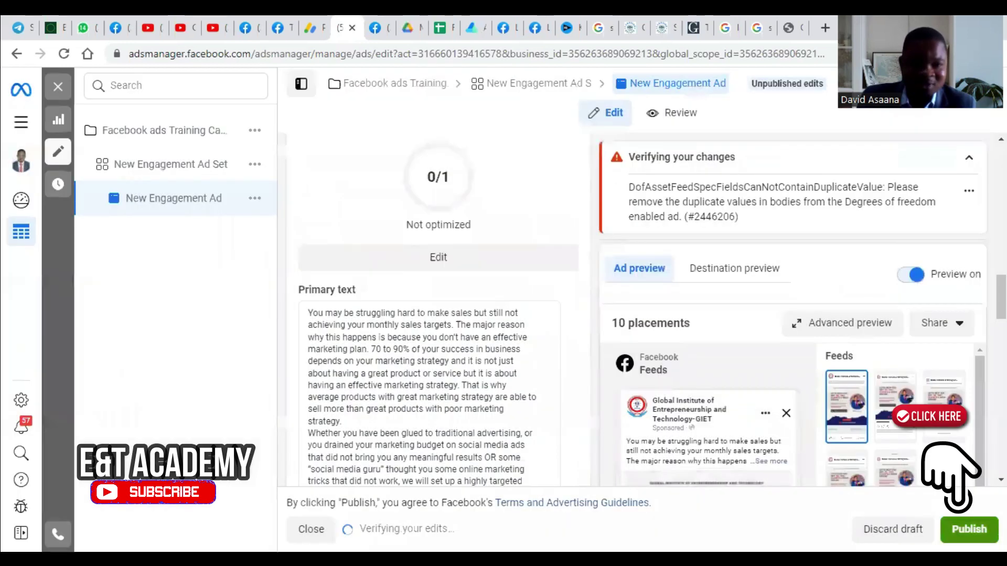
click(962, 527)
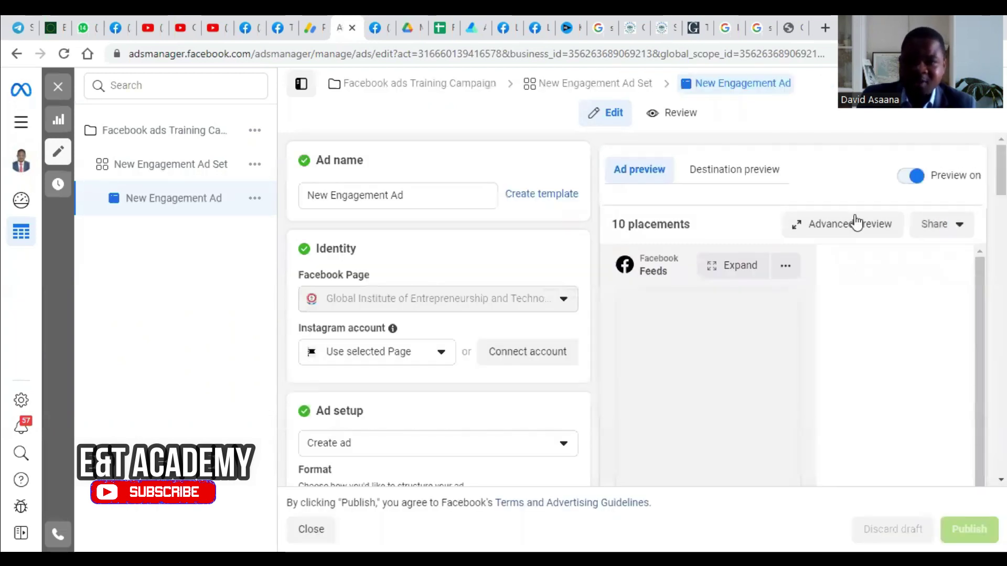
- Review the published ad's setup, creative, headline, message template and tracking sections alongside its Facebook Feeds preview
scroll(833, 383, down, 10)
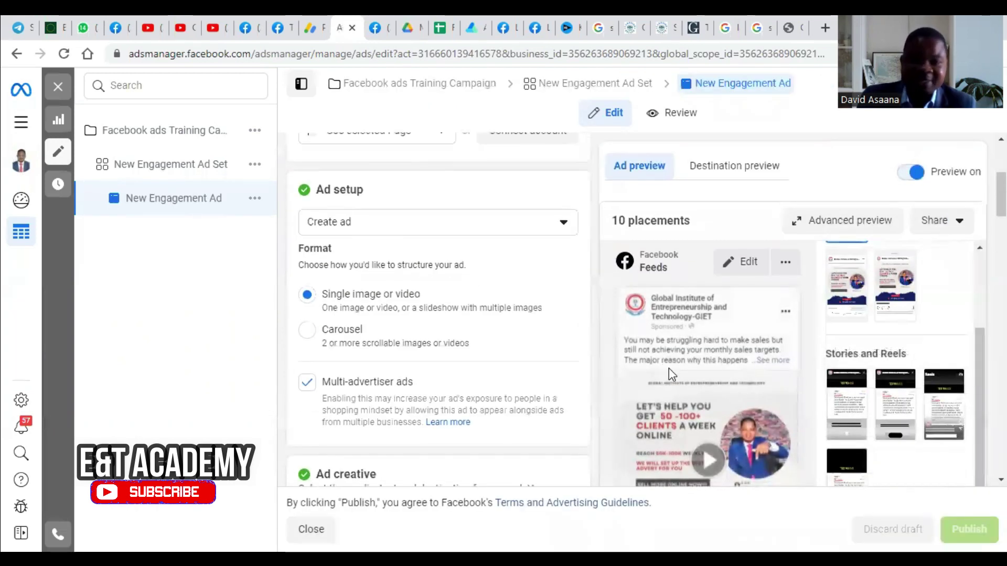
scroll(694, 384, down, 6)
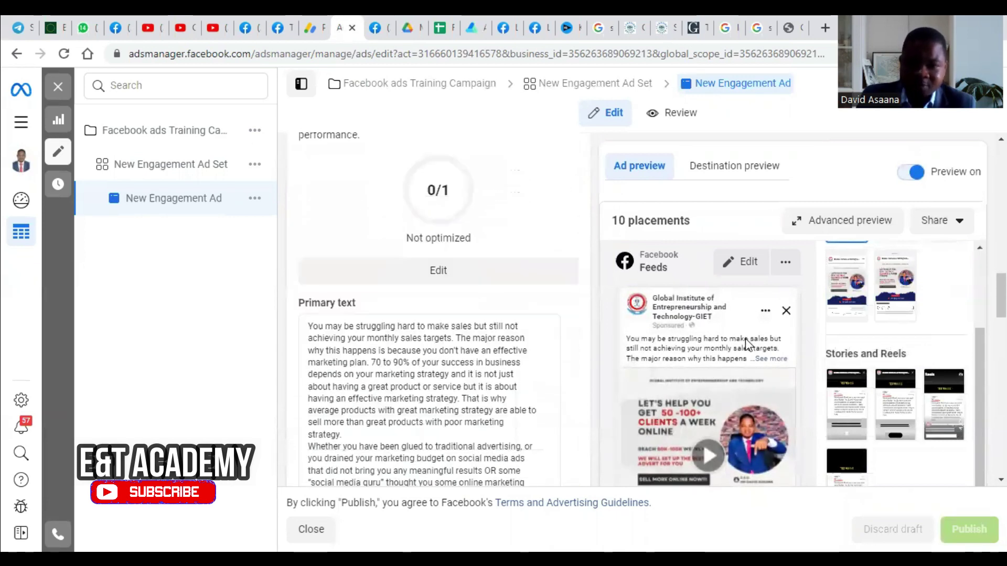
scroll(464, 283, up, 5)
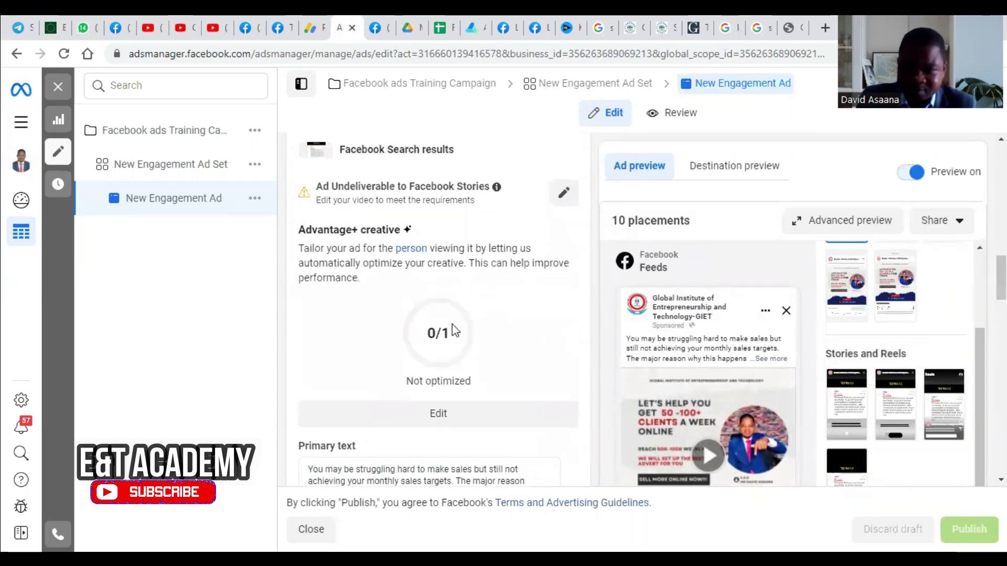
scroll(435, 323, up, 5)
scroll(415, 317, down, 10)
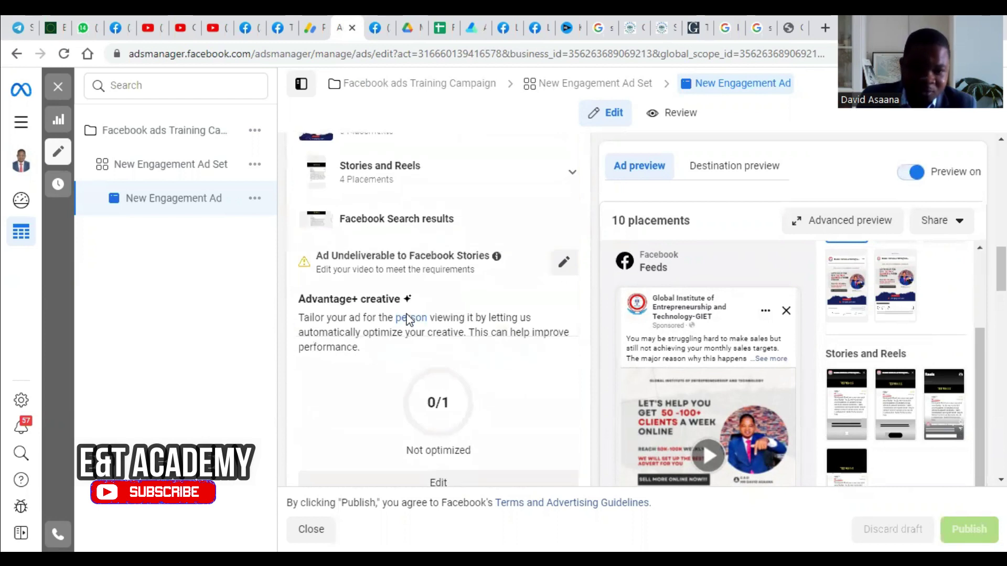
scroll(408, 314, down, 5)
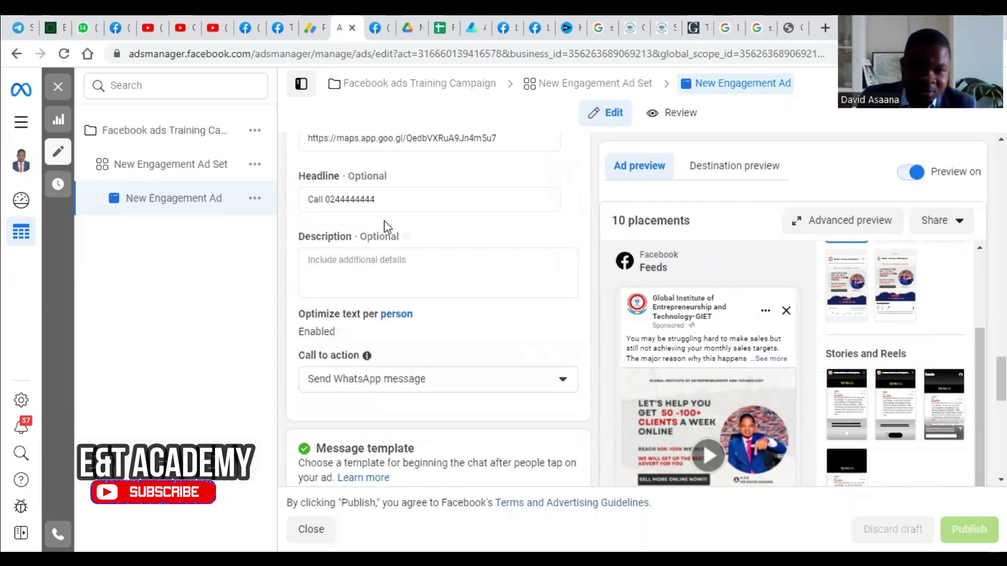
scroll(680, 332, down, 5)
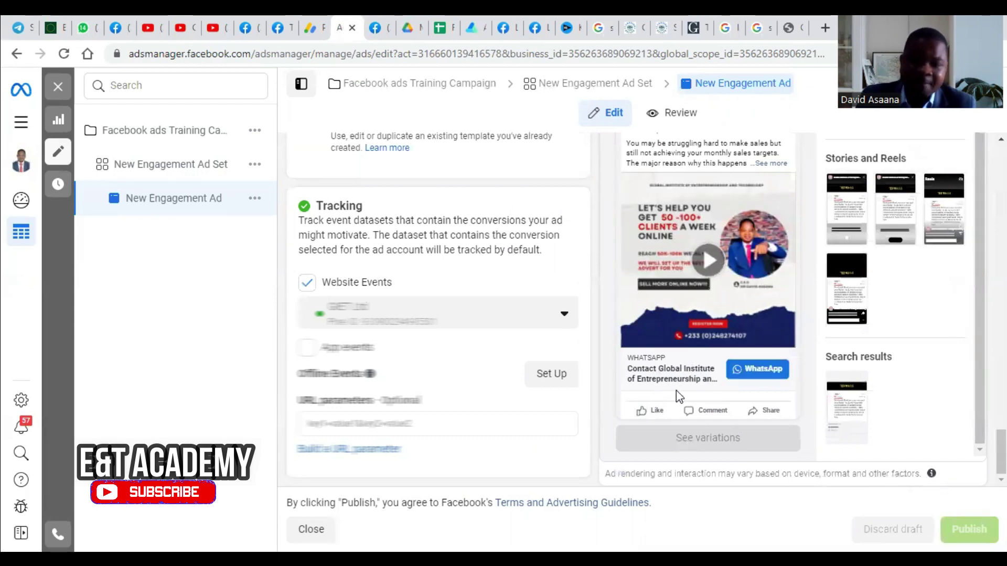
scroll(724, 296, up, 1)
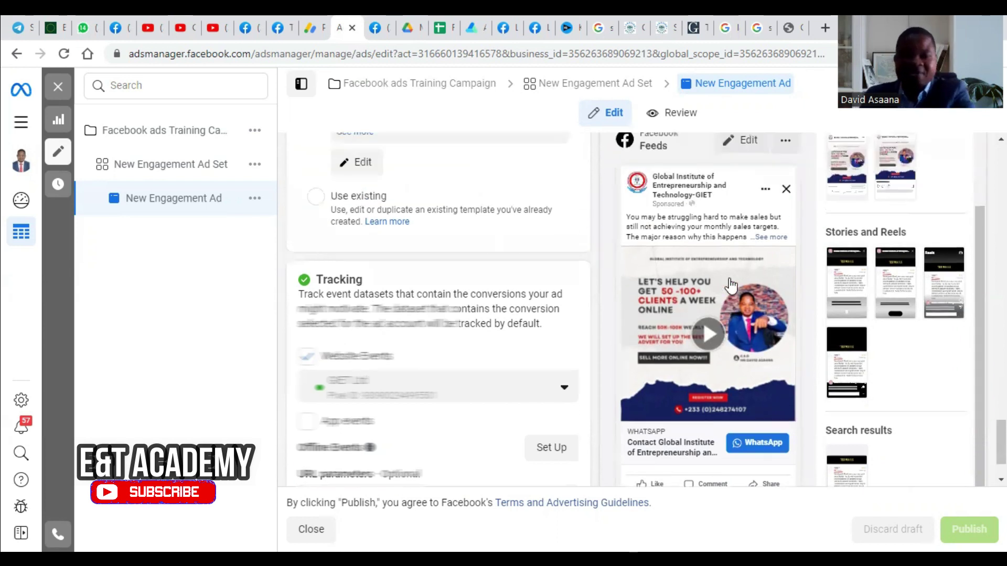
scroll(529, 314, up, 15)
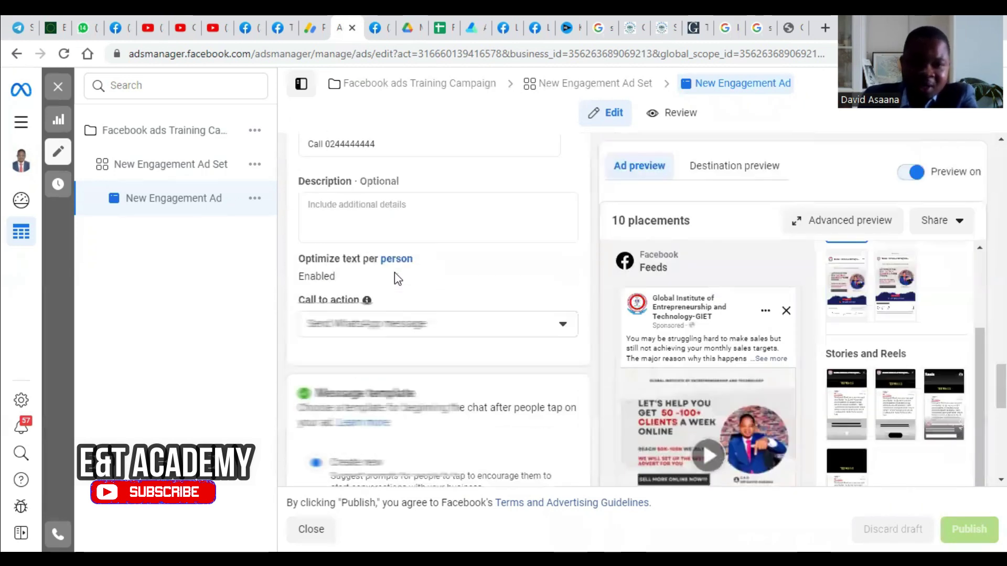
scroll(412, 318, up, 15)
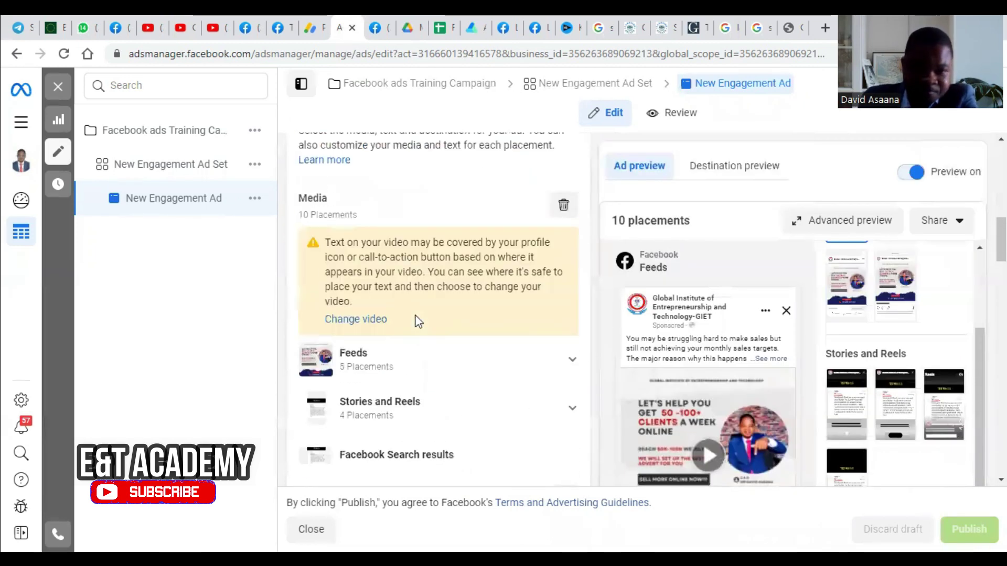
scroll(420, 314, up, 2)
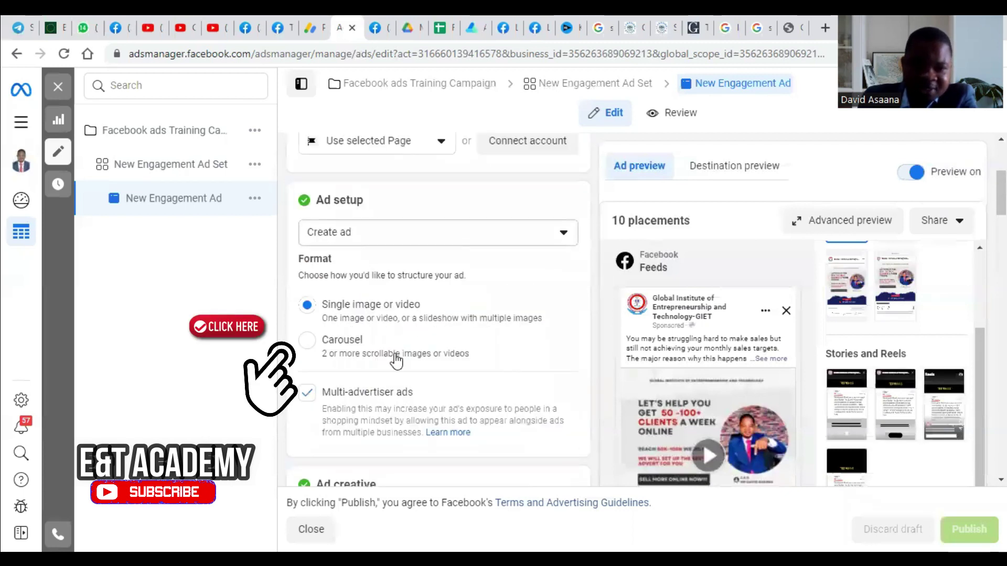
- Switch the ad format to Carousel and add the account video SHORTENED FINAL AD VIDEO.mov as the first card
click(308, 341)
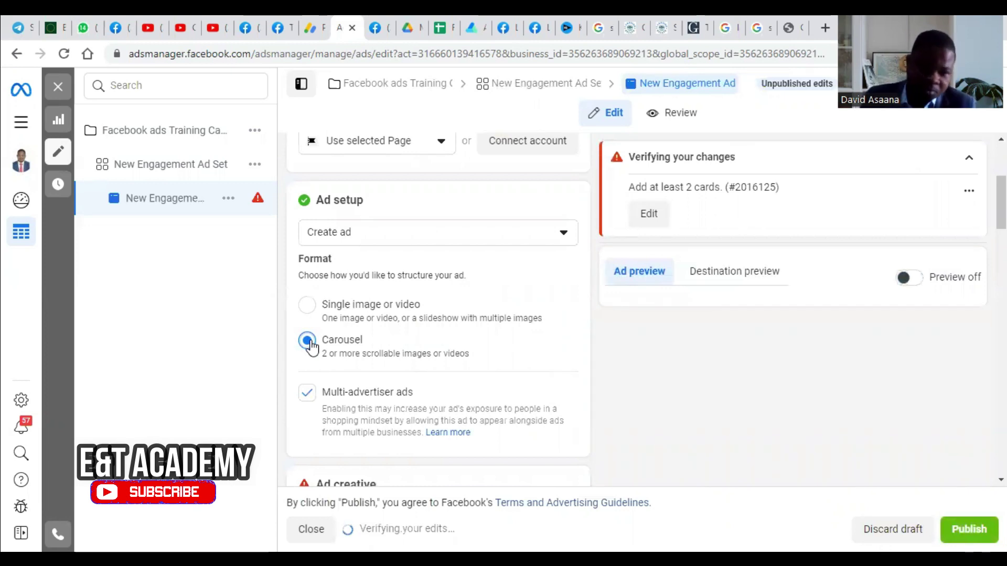
scroll(420, 335, down, 5)
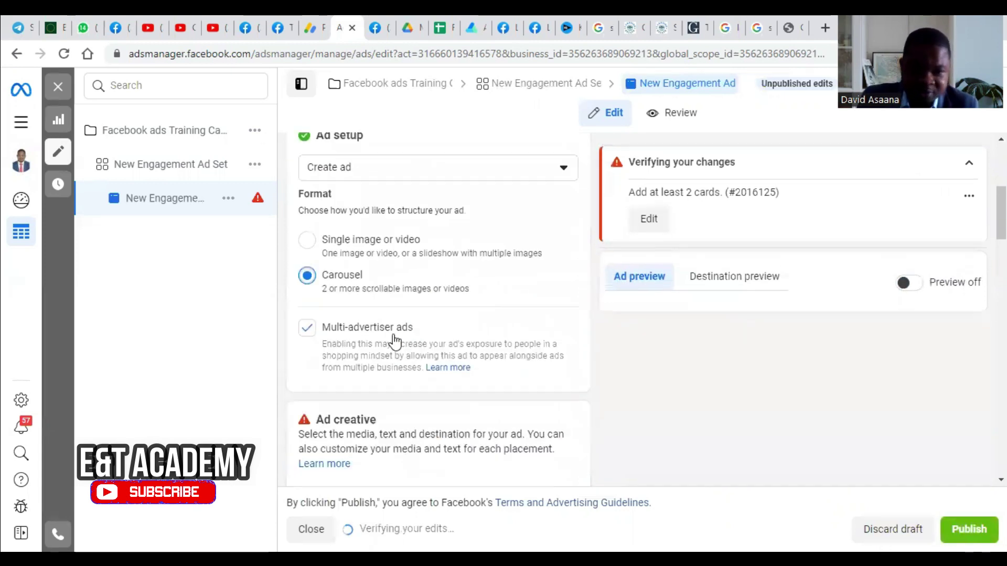
scroll(416, 260, up, 5)
scroll(420, 261, down, 4)
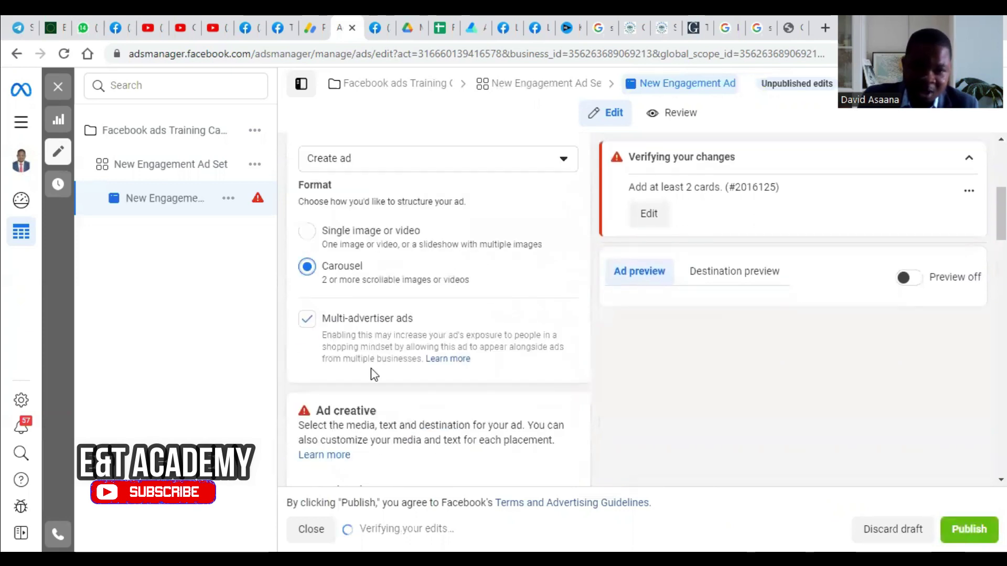
click(353, 436)
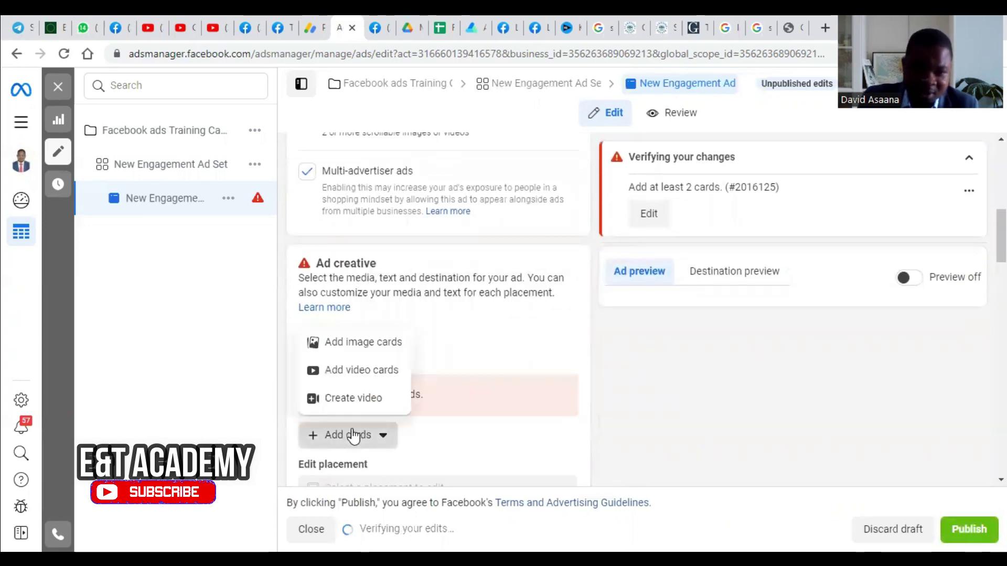
click(377, 370)
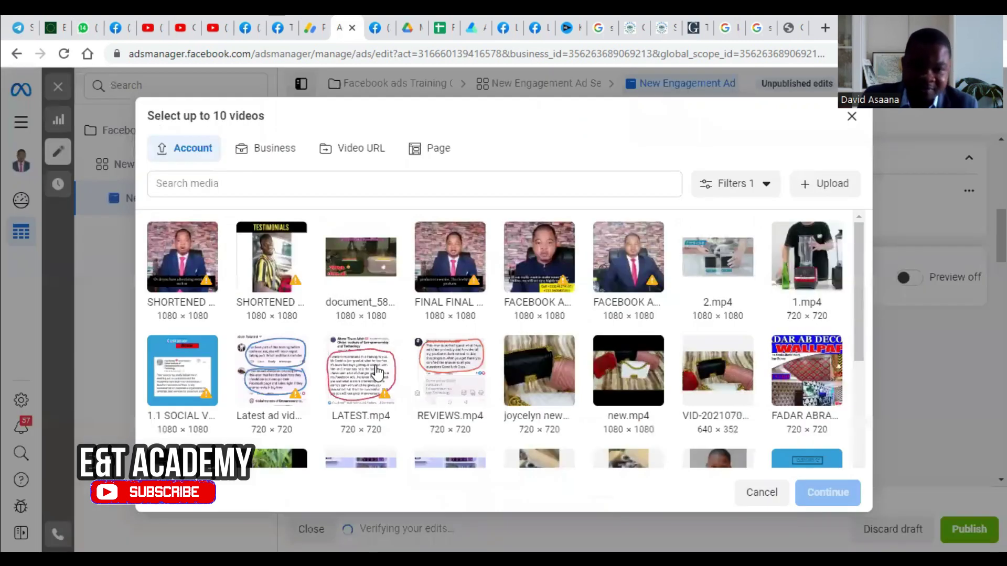
click(215, 257)
click(817, 491)
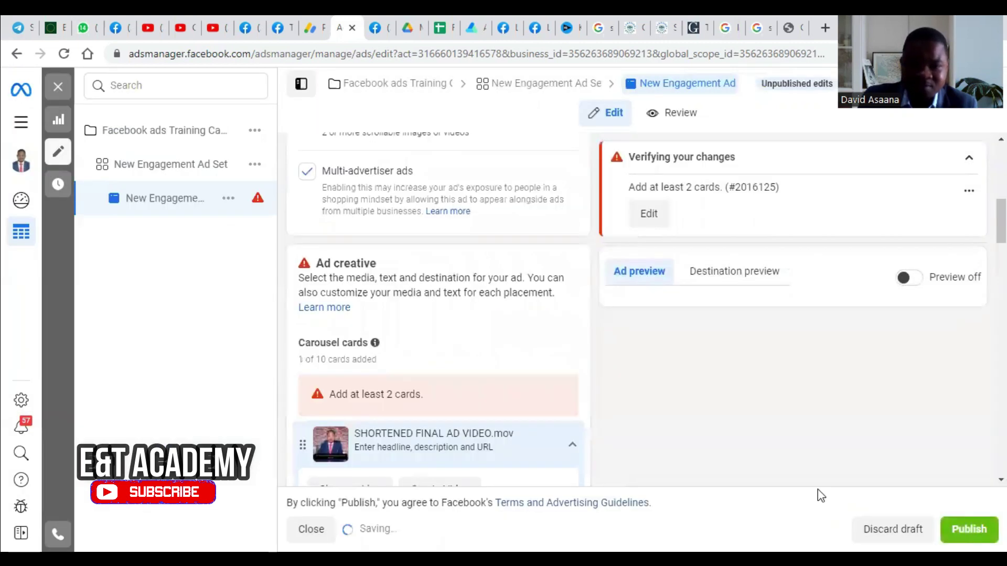
- Add an image card to the carousel using the 1080 × 1080 Facebook and Instagram training flyer from the account images
scroll(395, 371, down, 4)
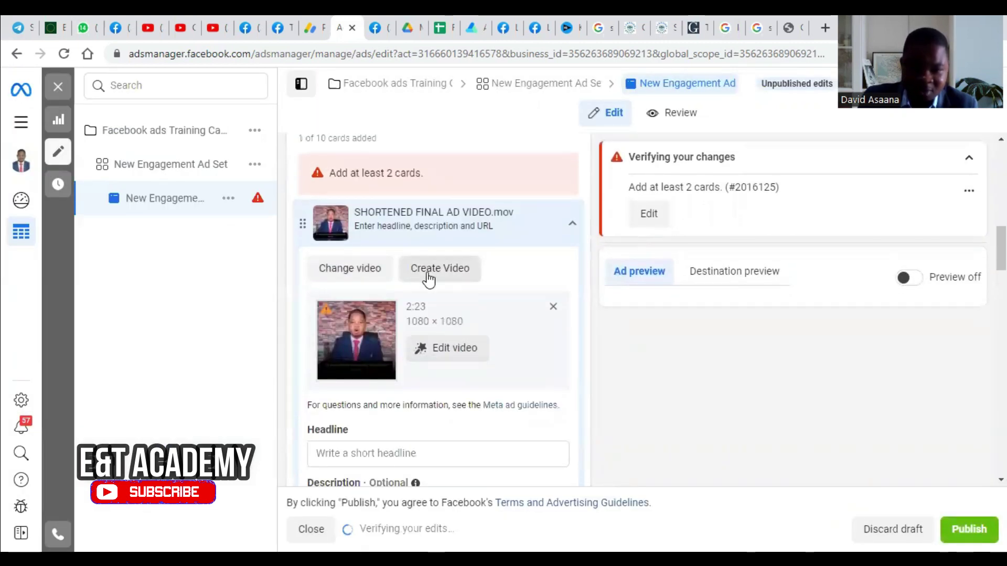
scroll(441, 288, down, 7)
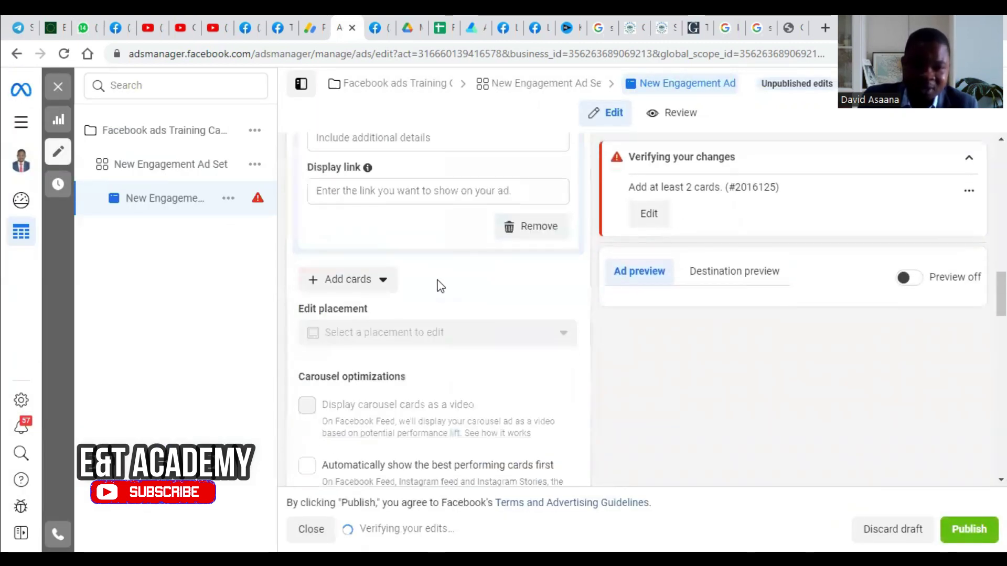
click(355, 279)
click(368, 317)
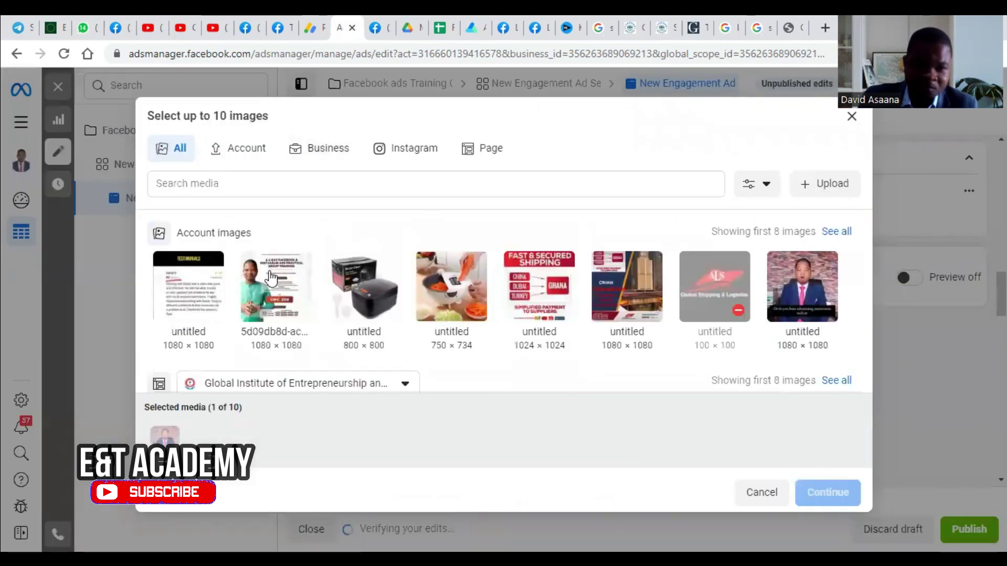
click(271, 286)
click(829, 493)
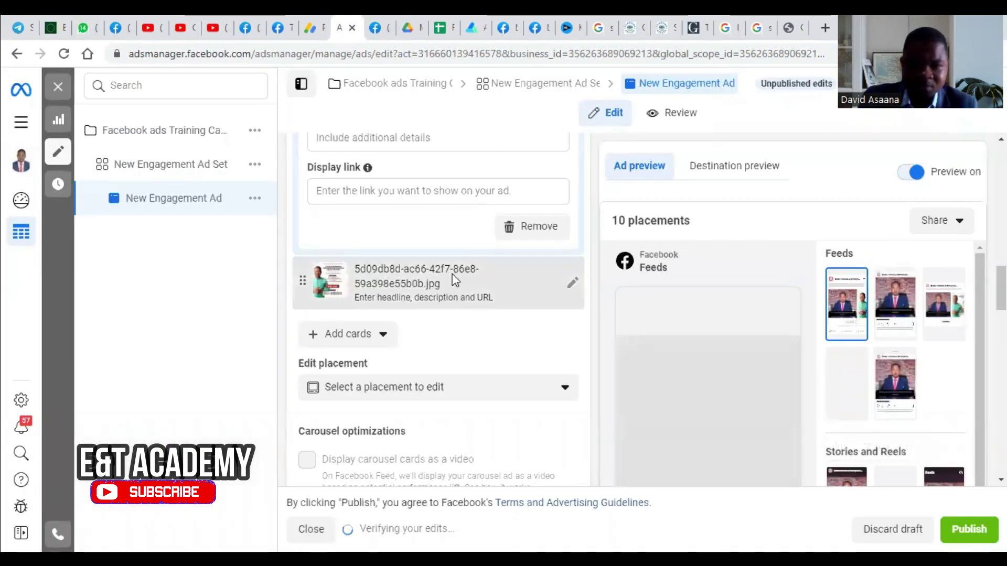
- Add a third carousel card using the 960 × 960 "Refer a friend and get rewarded!" image from the Page's media
scroll(456, 278, up, 4)
scroll(544, 272, down, 3)
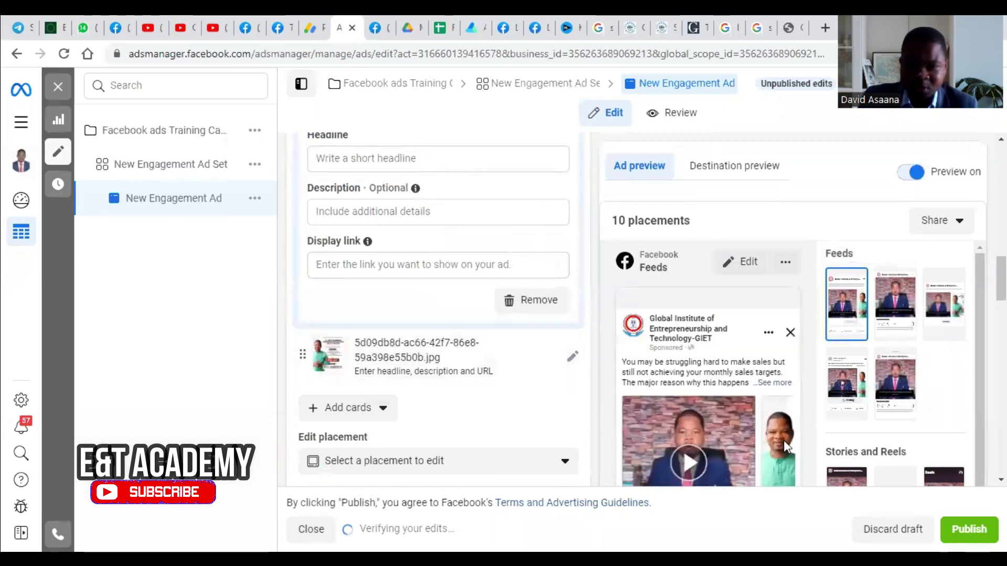
scroll(446, 315, down, 4)
click(378, 188)
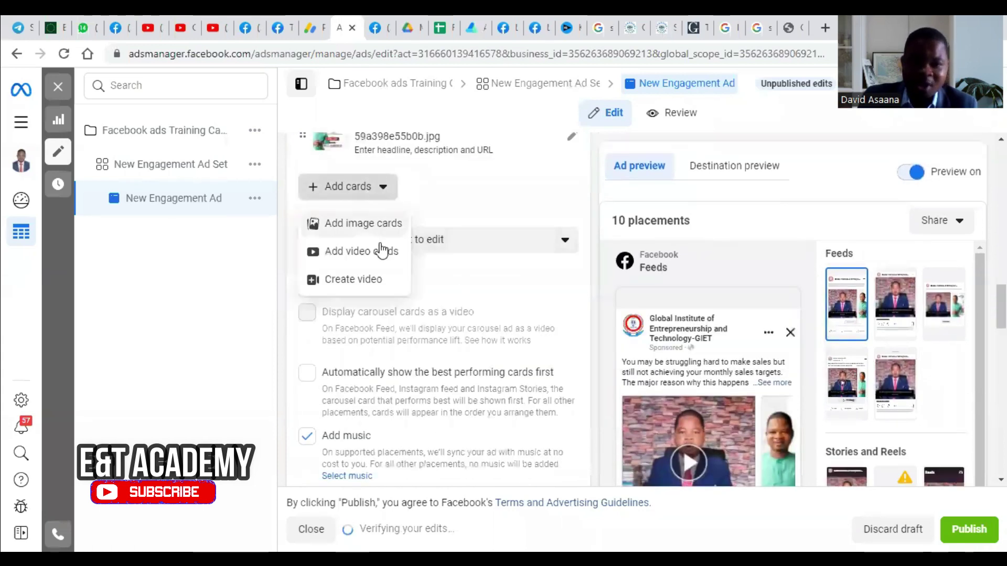
click(384, 232)
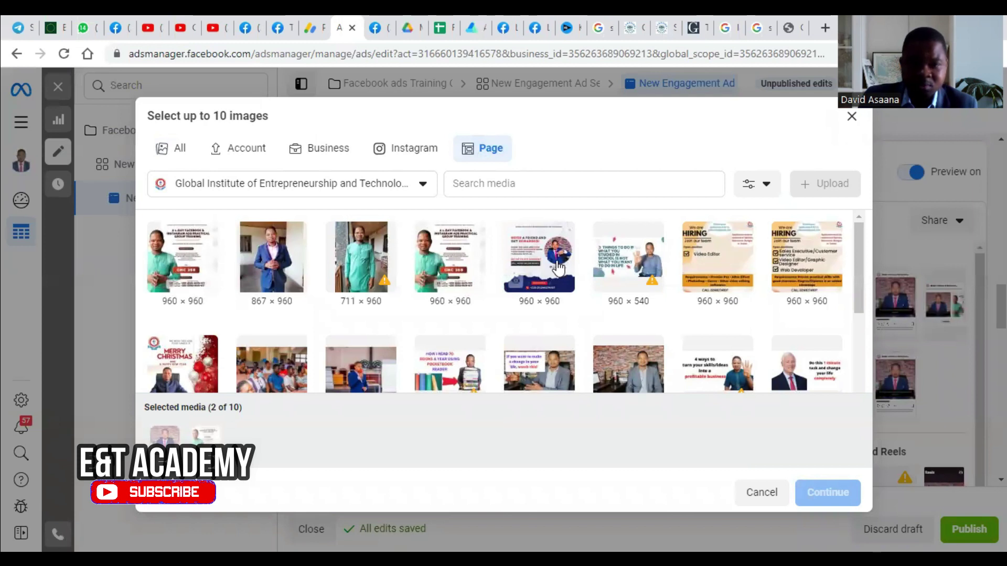
click(517, 260)
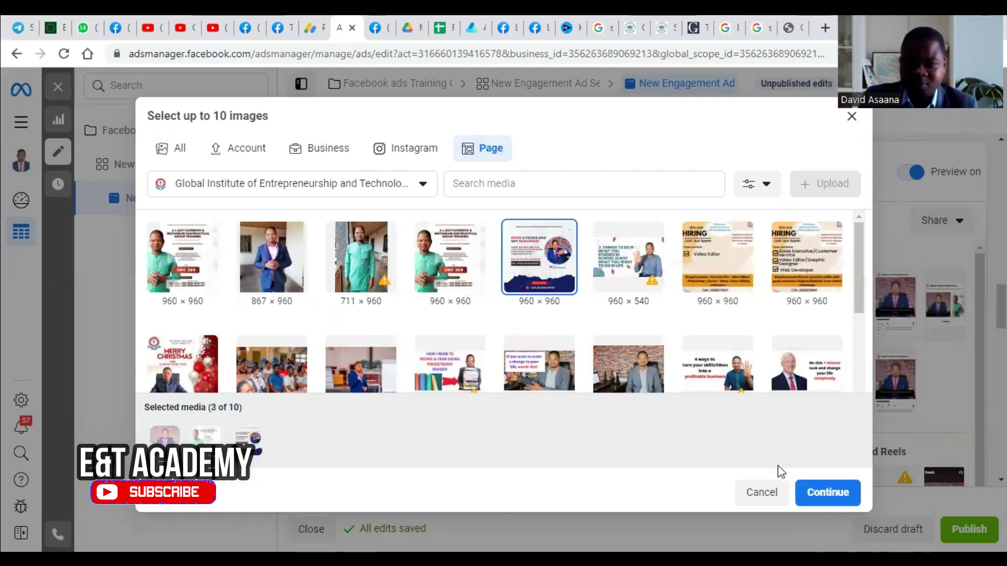
click(811, 496)
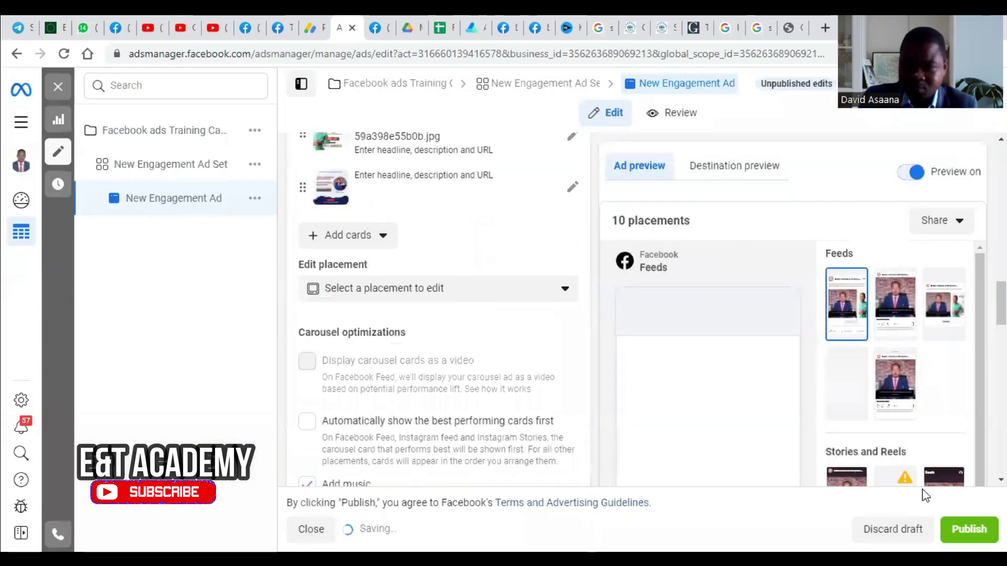
- Review the carousel ad's primary text, message template and tracking sections and its Facebook Feeds preview
scroll(593, 372, down, 3)
scroll(593, 373, down, 4)
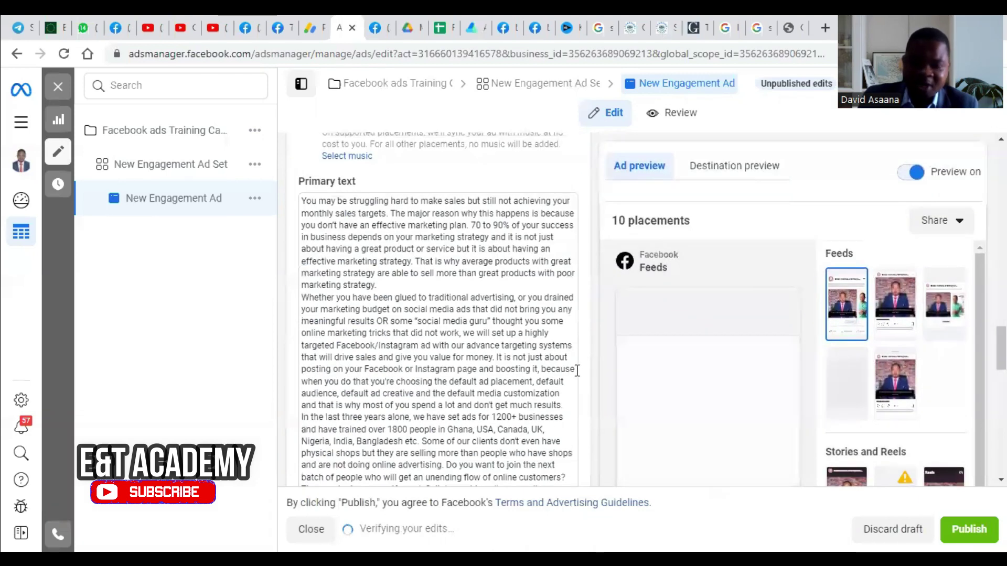
scroll(580, 366, down, 10)
scroll(624, 347, down, 5)
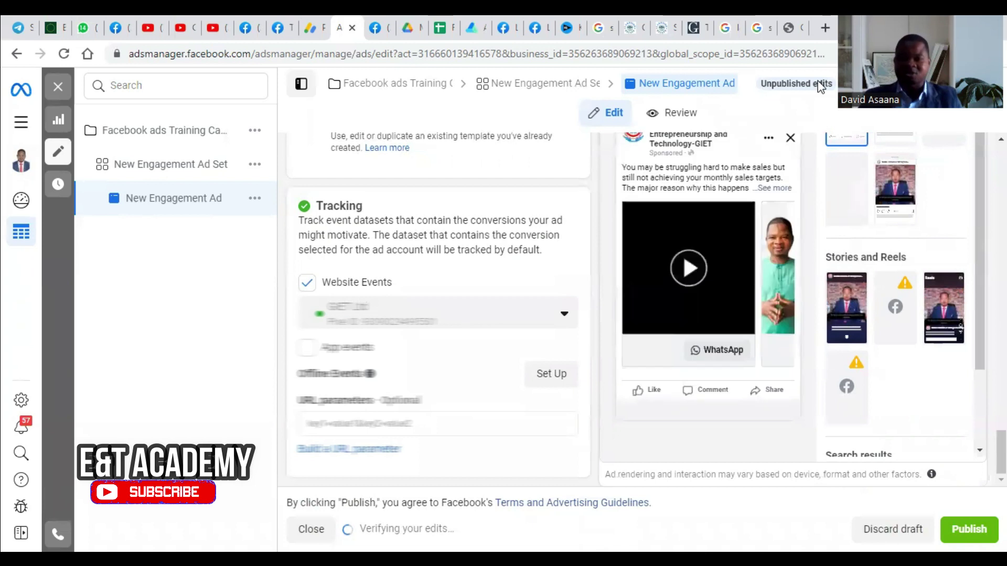
scroll(704, 332, up, 4)
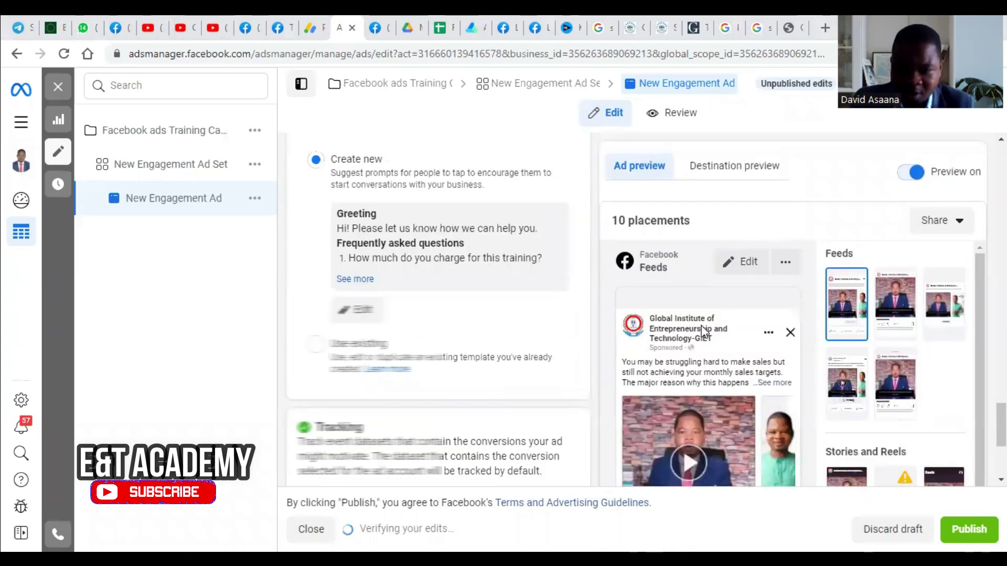
scroll(800, 449, down, 3)
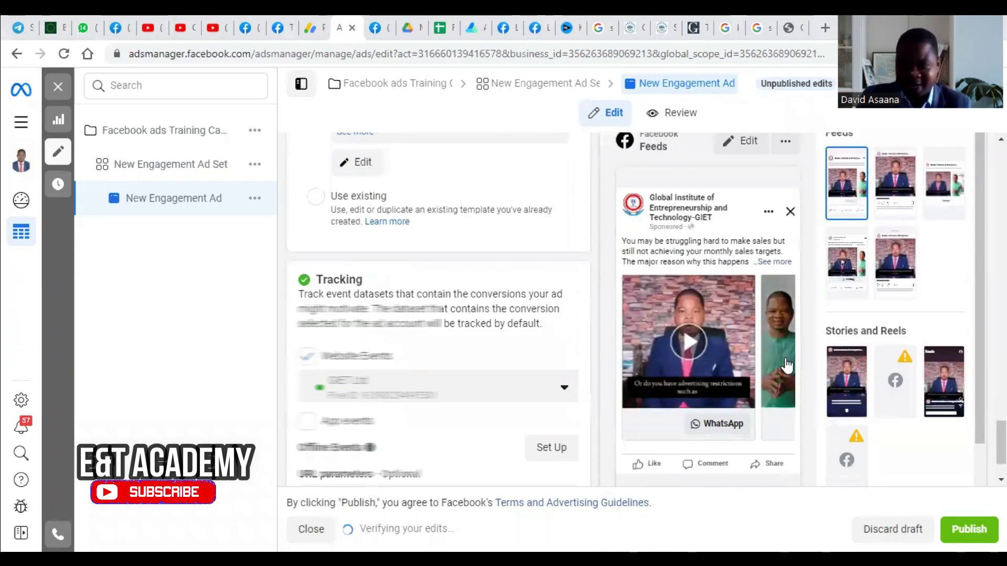
- Check the thumbnail and caption editing options of the carousel's video card and close them without changes
scroll(498, 270, up, 5)
scroll(498, 273, up, 10)
scroll(441, 260, up, 3)
click(448, 391)
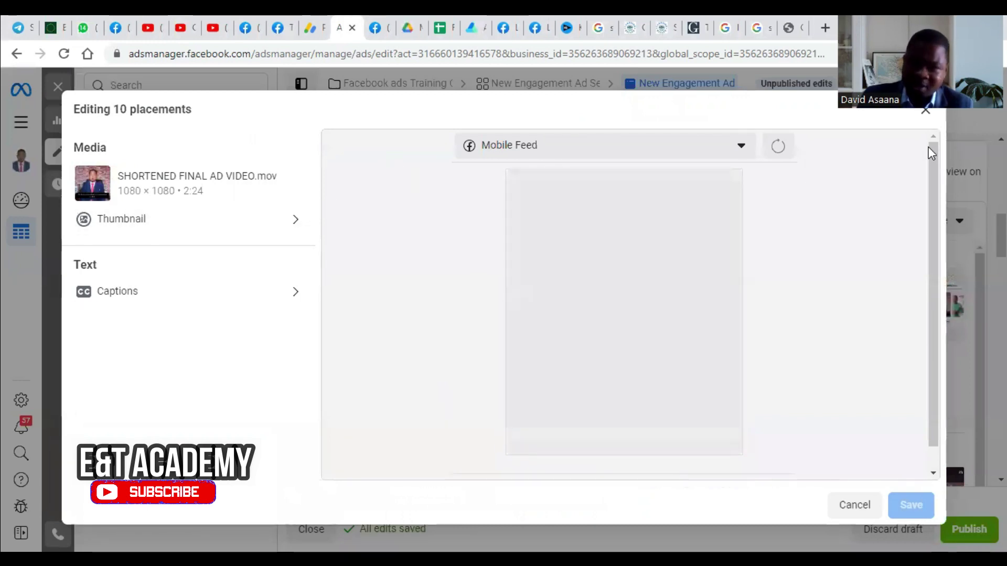
click(934, 111)
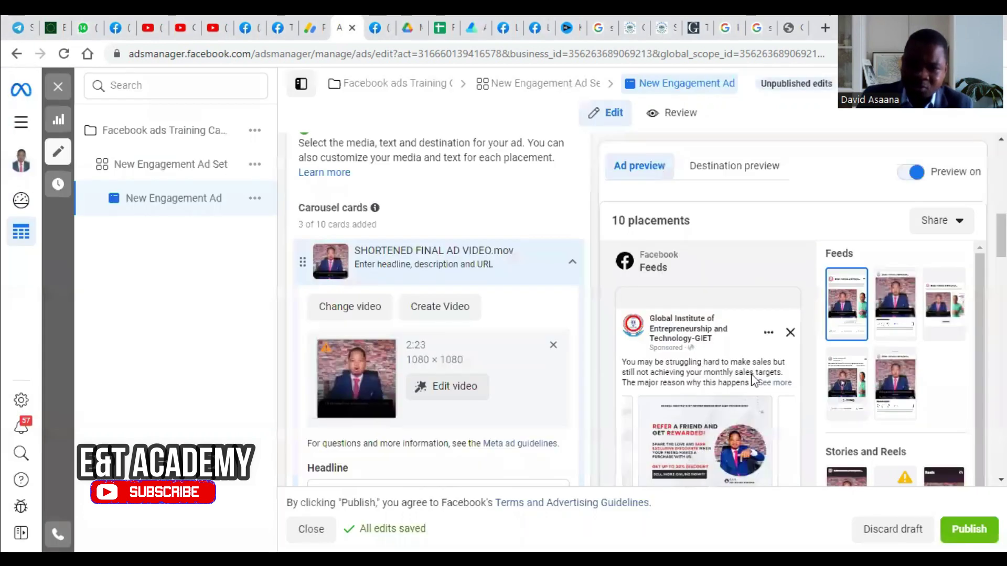
- Set the headline of the carousel's video card to "Call" followed by the contact phone number
scroll(440, 362, down, 8)
scroll(440, 366, up, 10)
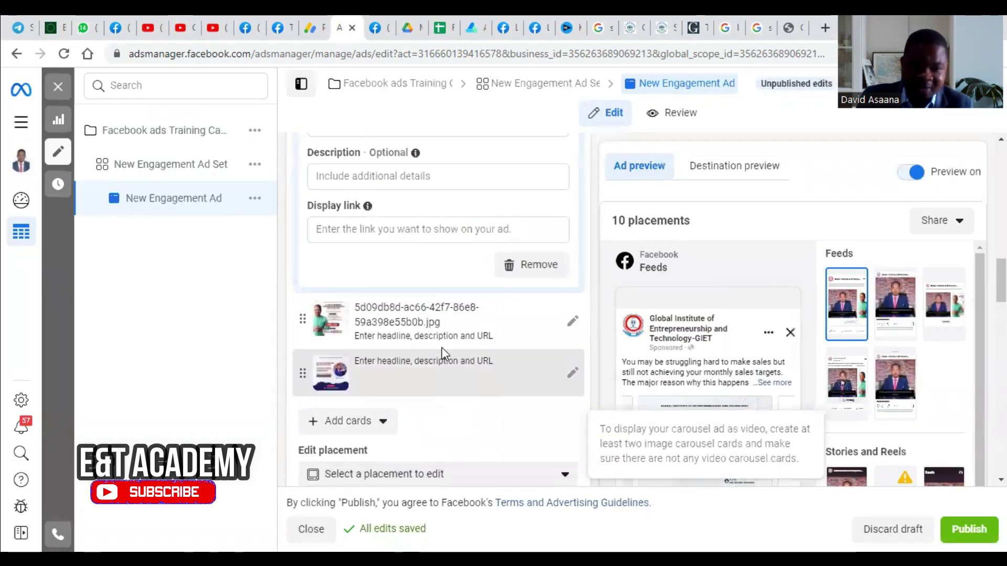
scroll(402, 353, down, 7)
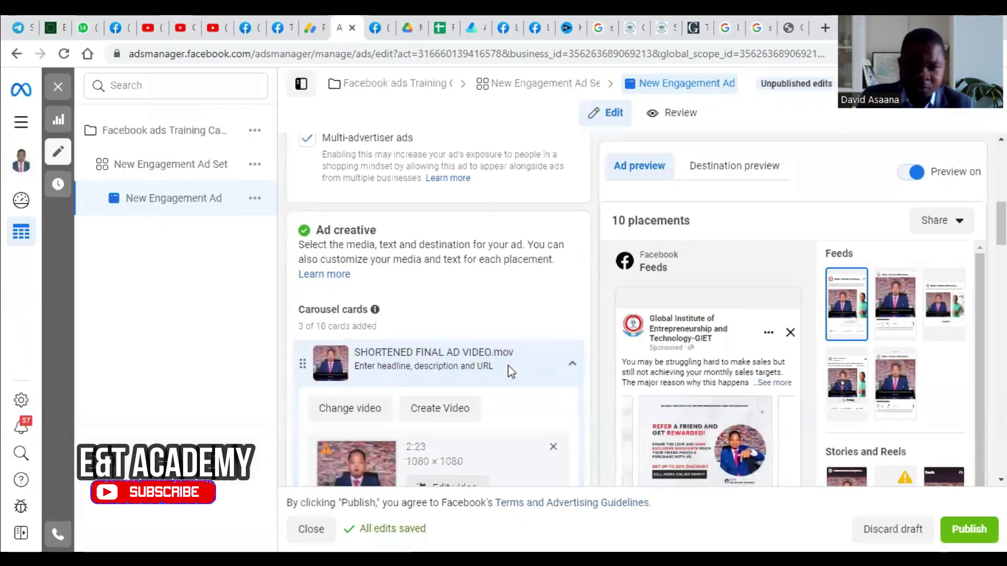
click(402, 268)
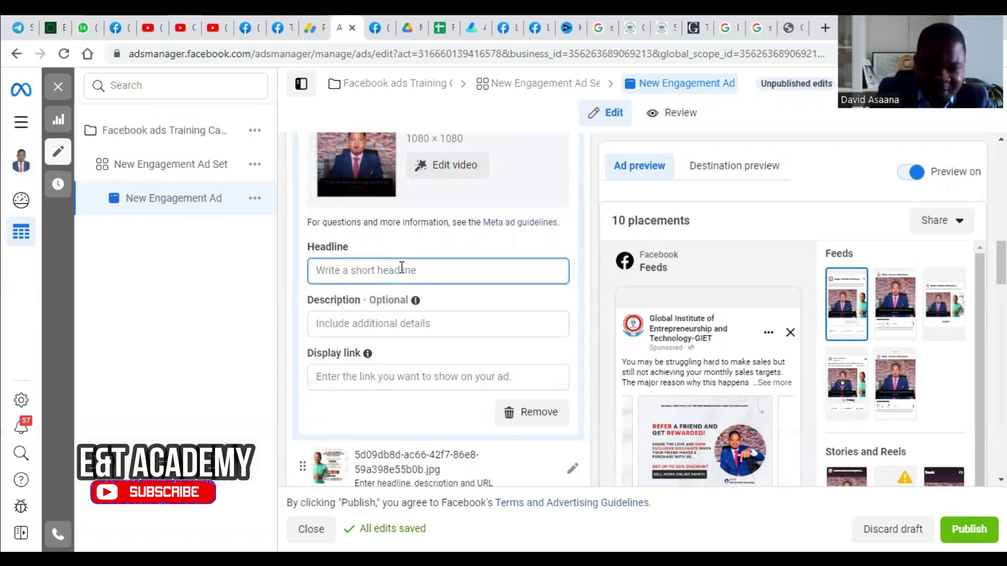
text(cALL)
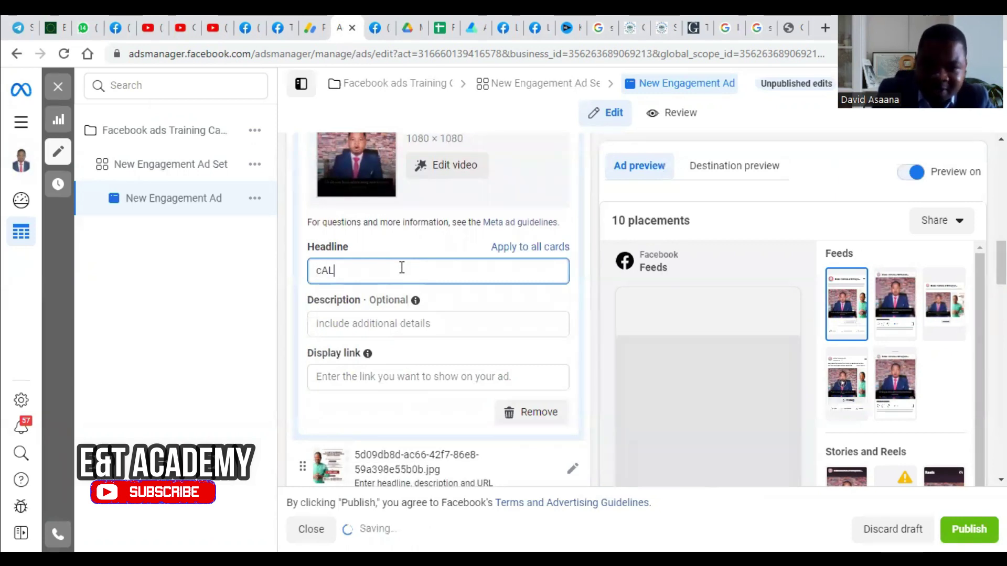
key(BackSpace)
key(BackSpace)
key(BackSpace)
key(BackSpace)
key(BackSpace)
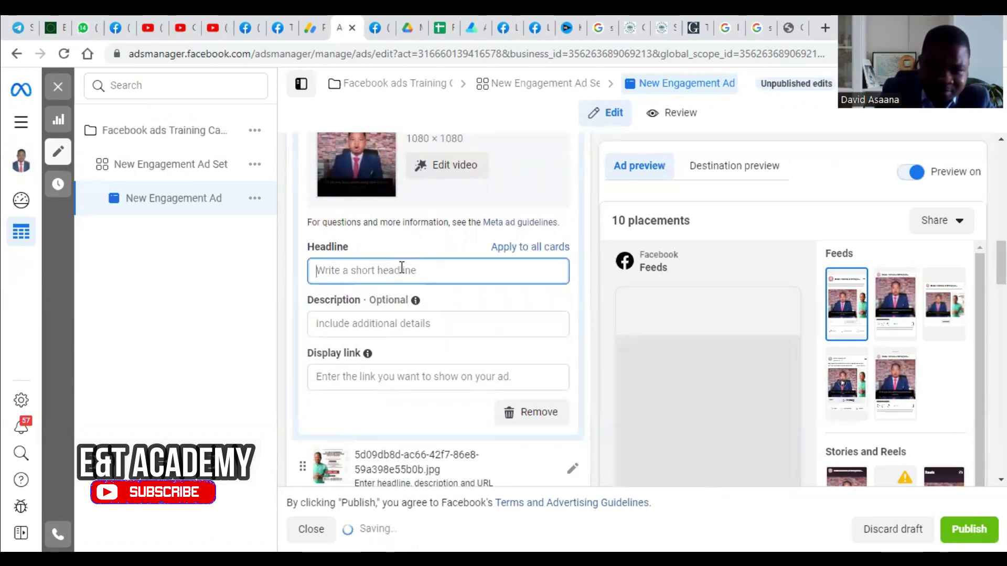
text(Call)
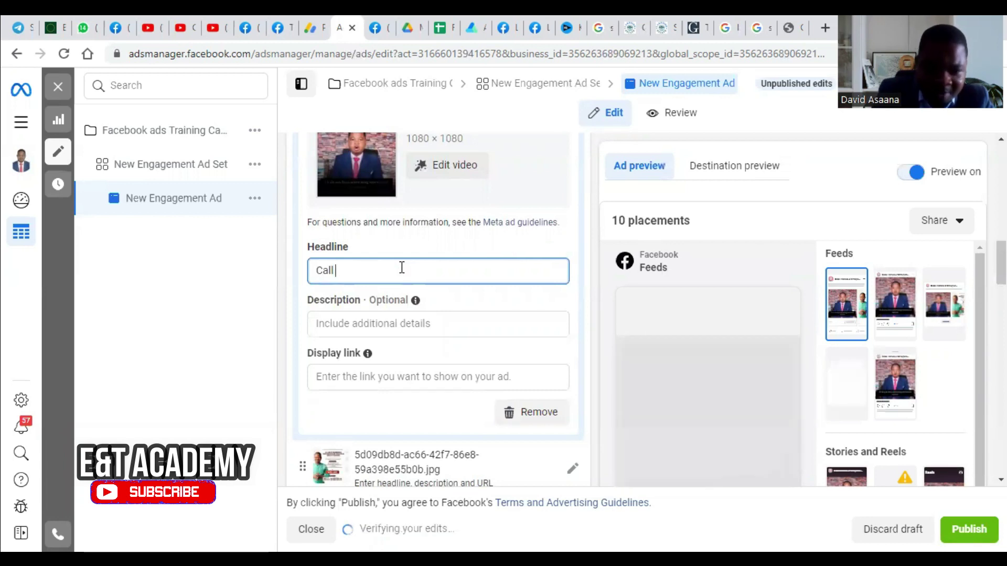
text( 02333)
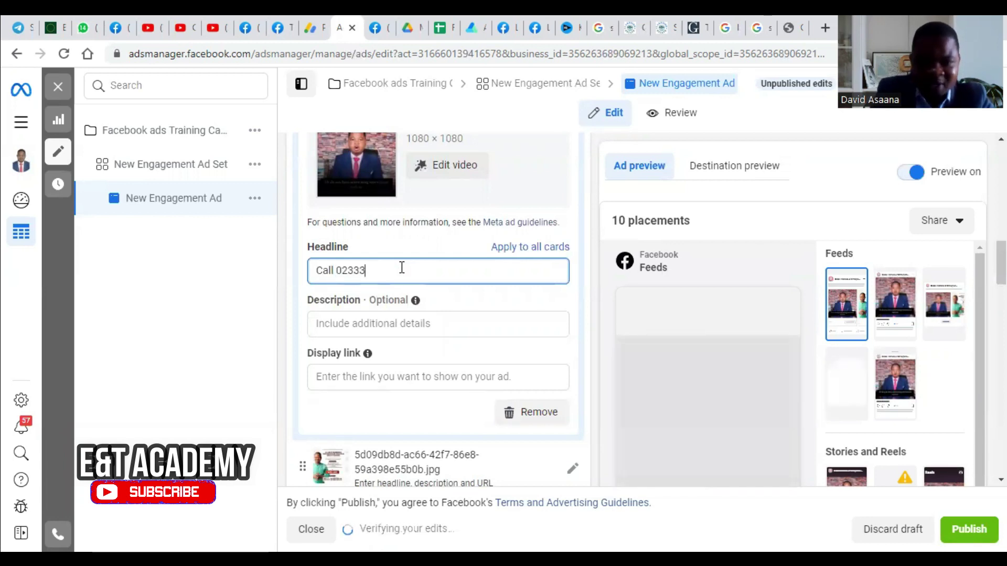
text(3333)
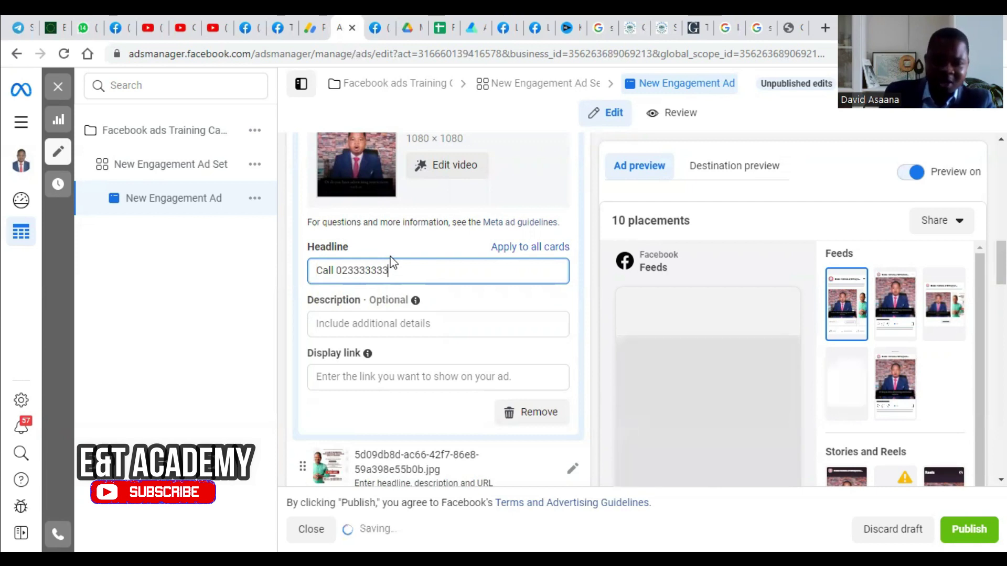
- Set the video card's description to GHC300 and check the carousel cards in the Facebook Feeds preview
scroll(395, 302, down, 1)
scroll(394, 301, down, 1)
click(384, 251)
text(GH)
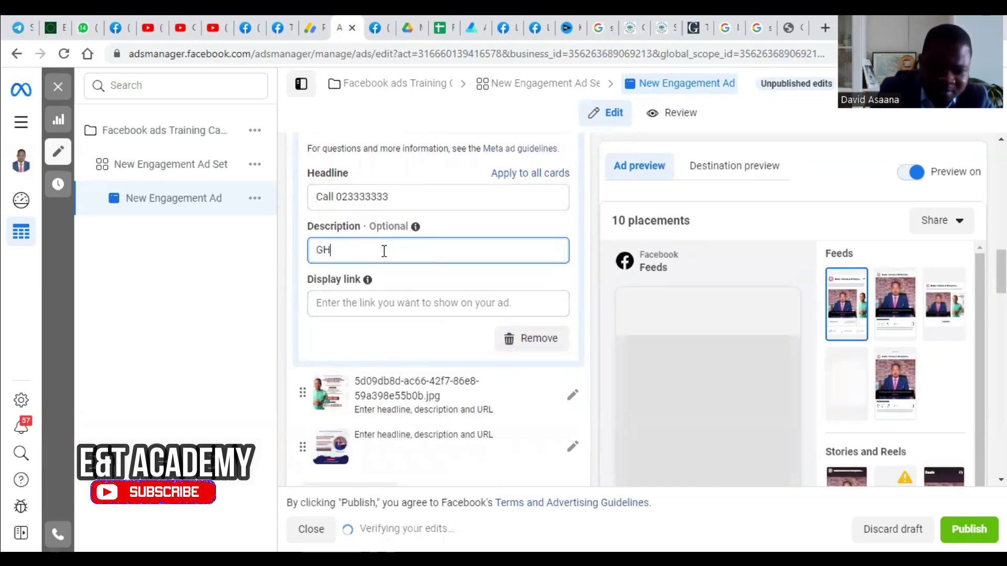
text(C300)
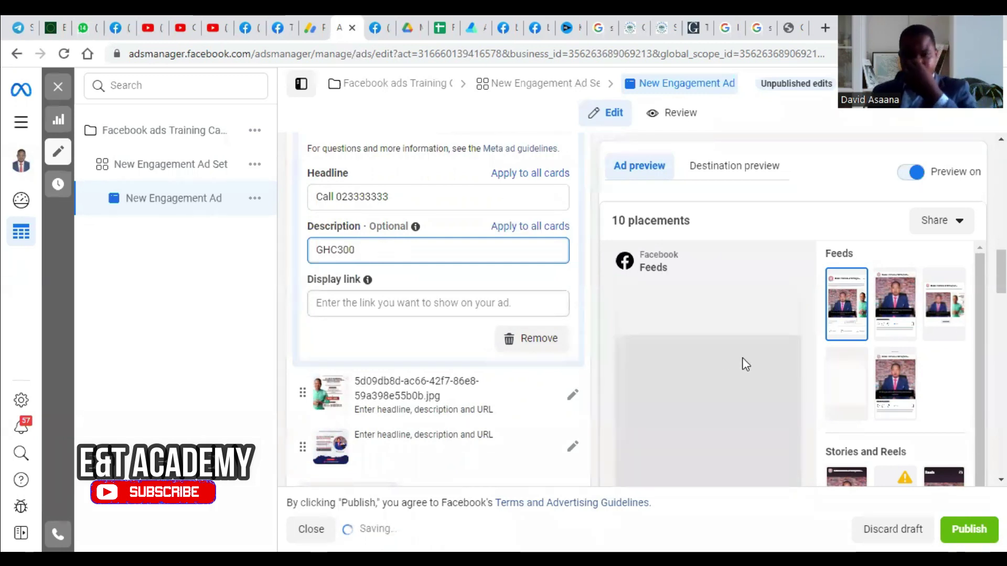
scroll(745, 367, down, 5)
scroll(605, 288, down, 15)
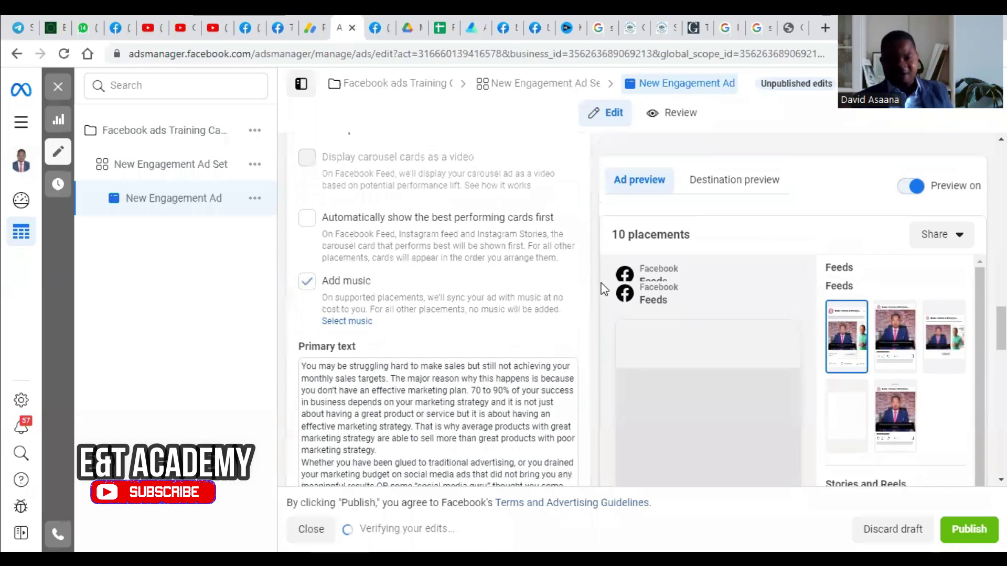
scroll(745, 370, down, 8)
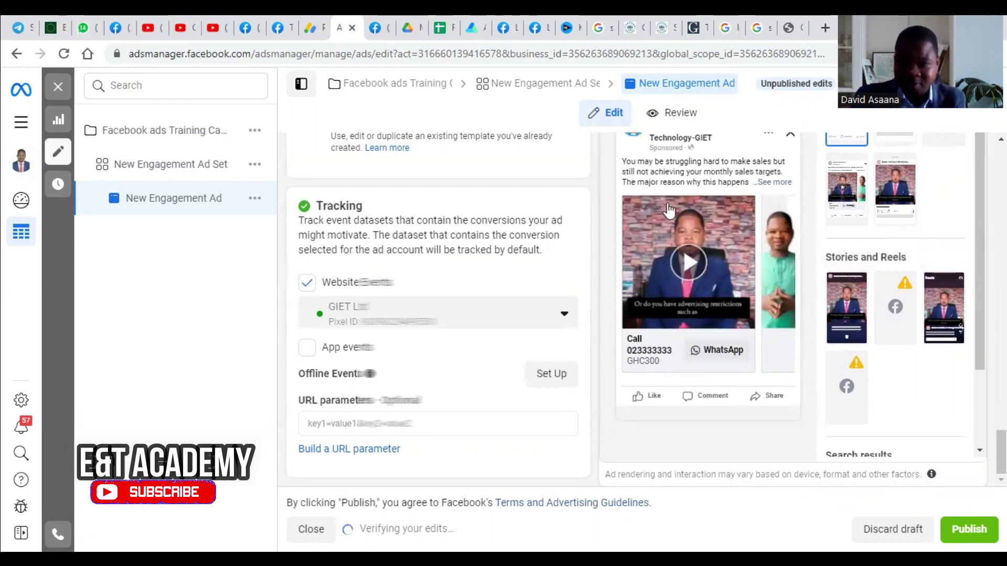
scroll(727, 328, right, 2)
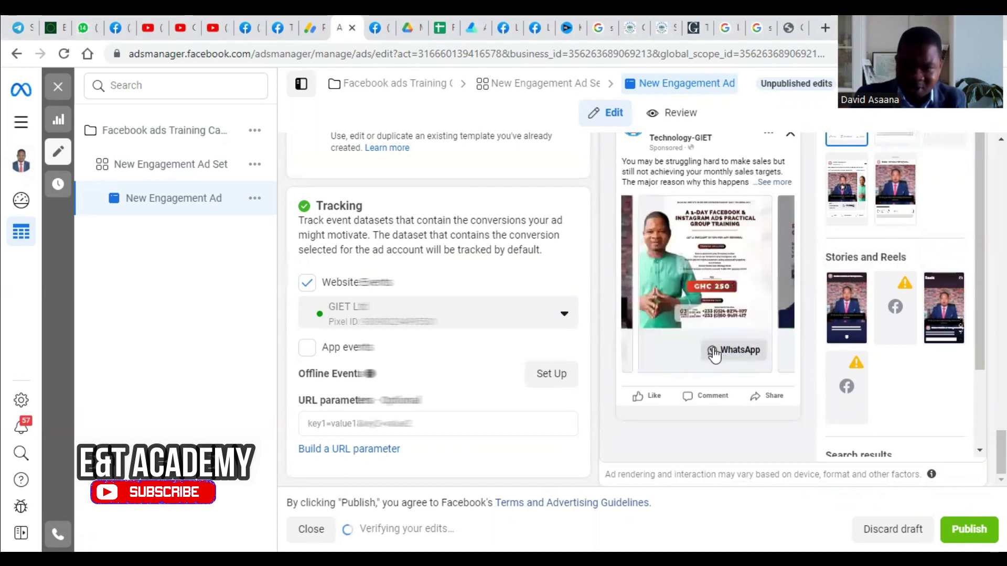
- Reopen the carousel's video card and apply its headline to all cards
scroll(488, 281, up, 15)
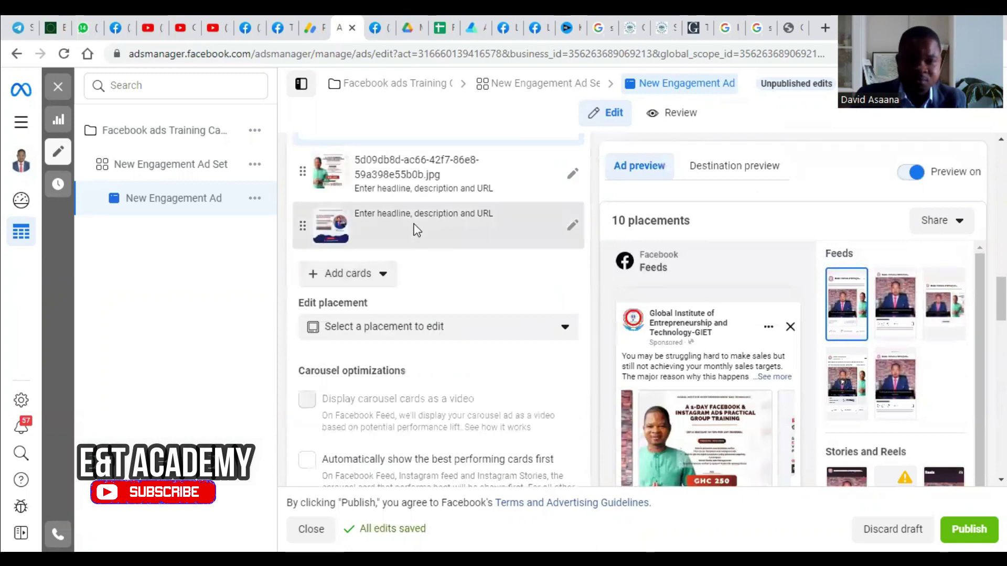
scroll(417, 257, up, 4)
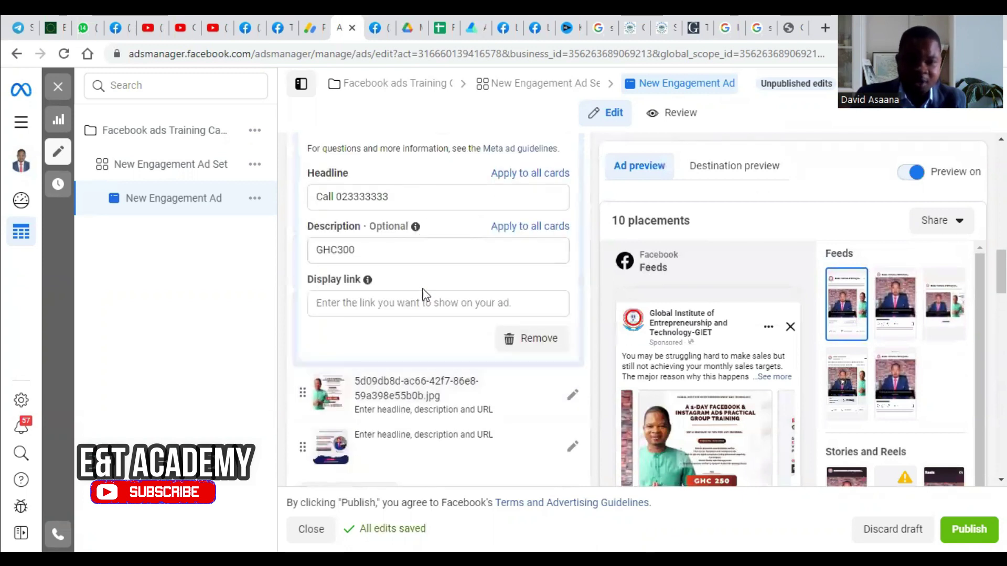
click(440, 388)
scroll(382, 375, down, 3)
scroll(488, 216, up, 8)
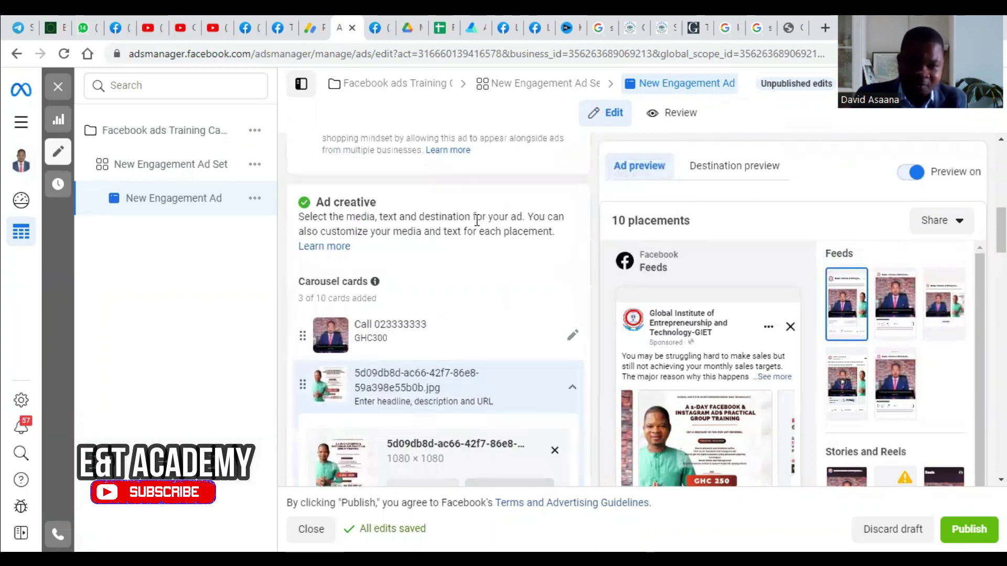
scroll(490, 355, down, 1)
click(479, 269)
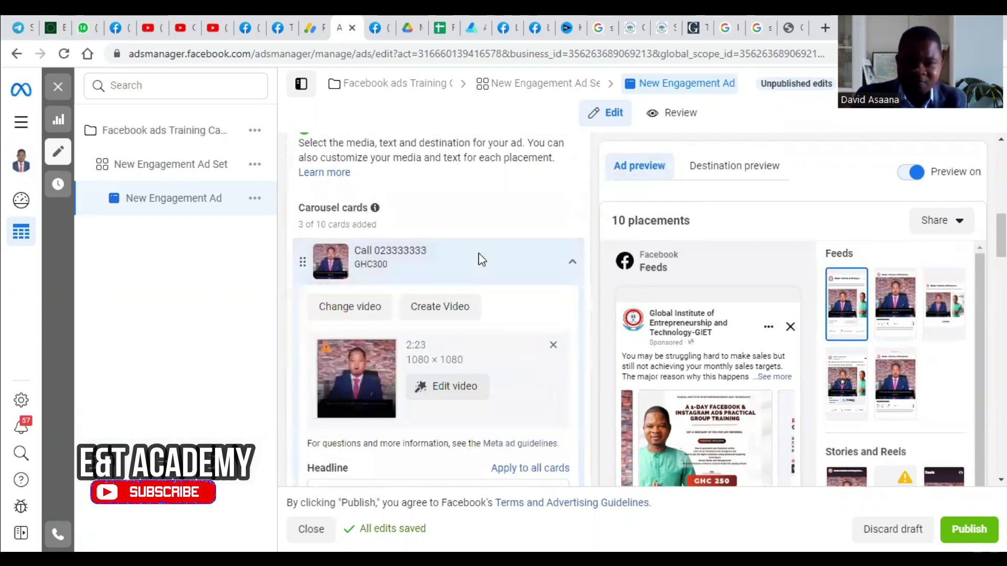
scroll(487, 393, down, 2)
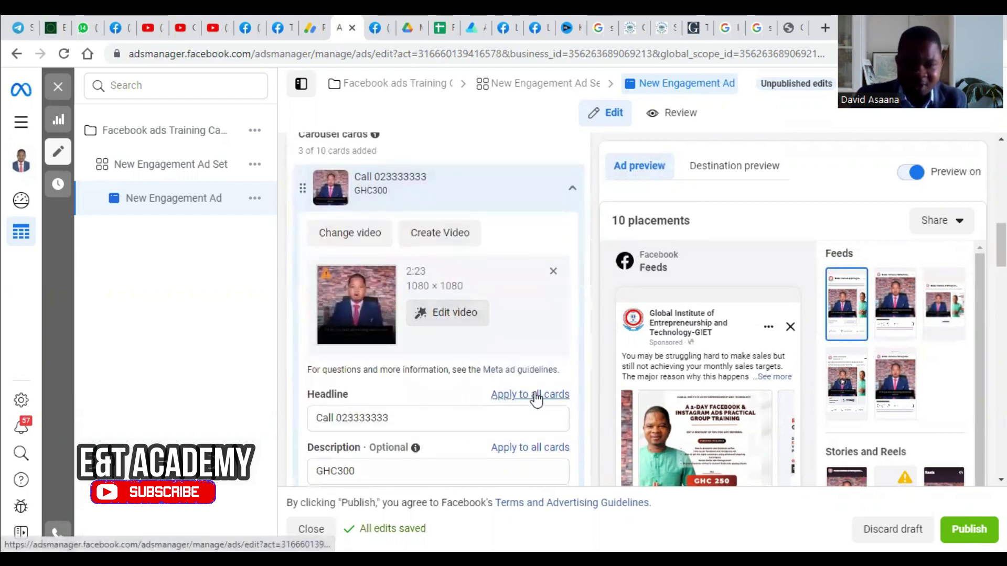
click(530, 394)
- Apply the video card's GHC300 description to all carousel cards
scroll(461, 315, down, 12)
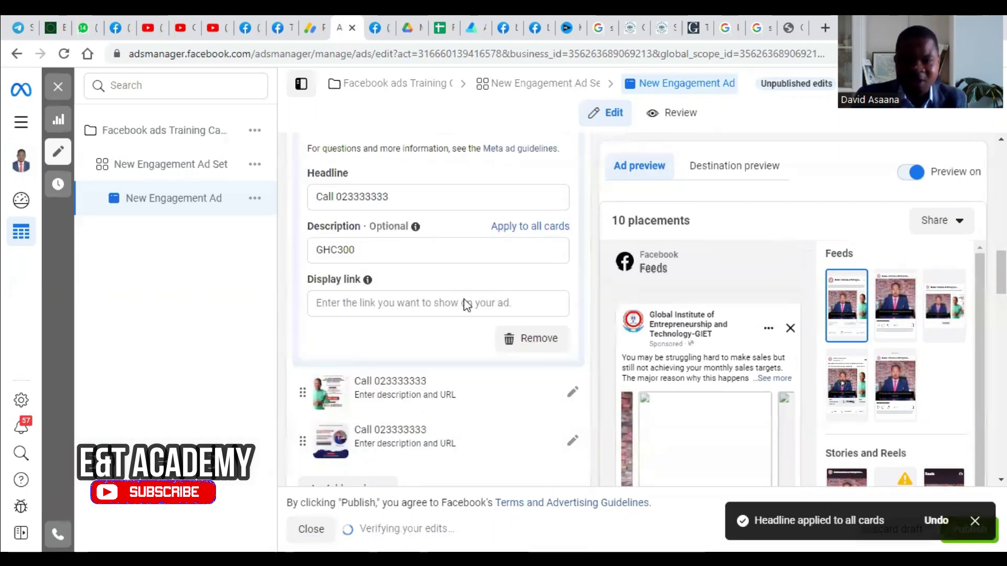
scroll(488, 315, down, 3)
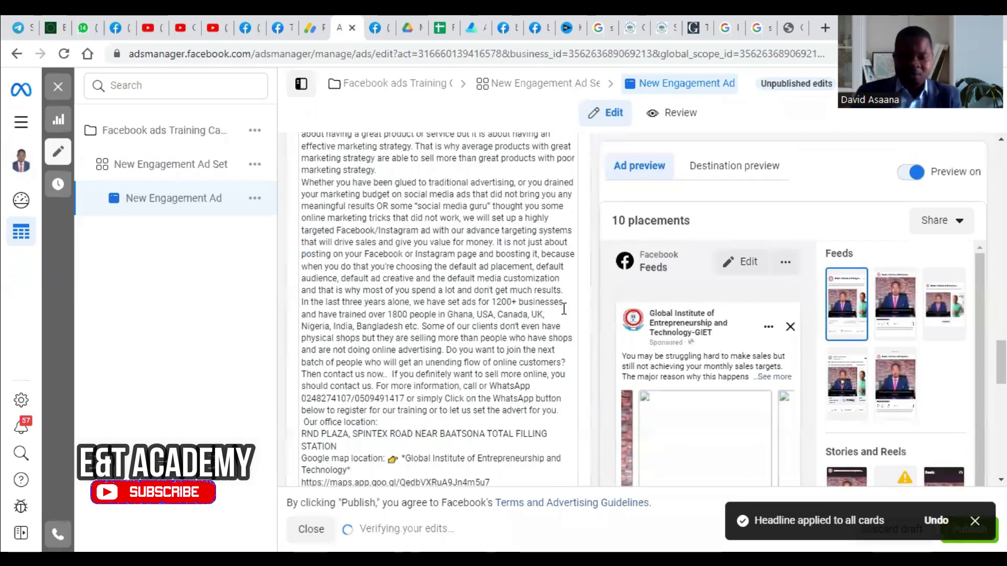
scroll(485, 279, up, 15)
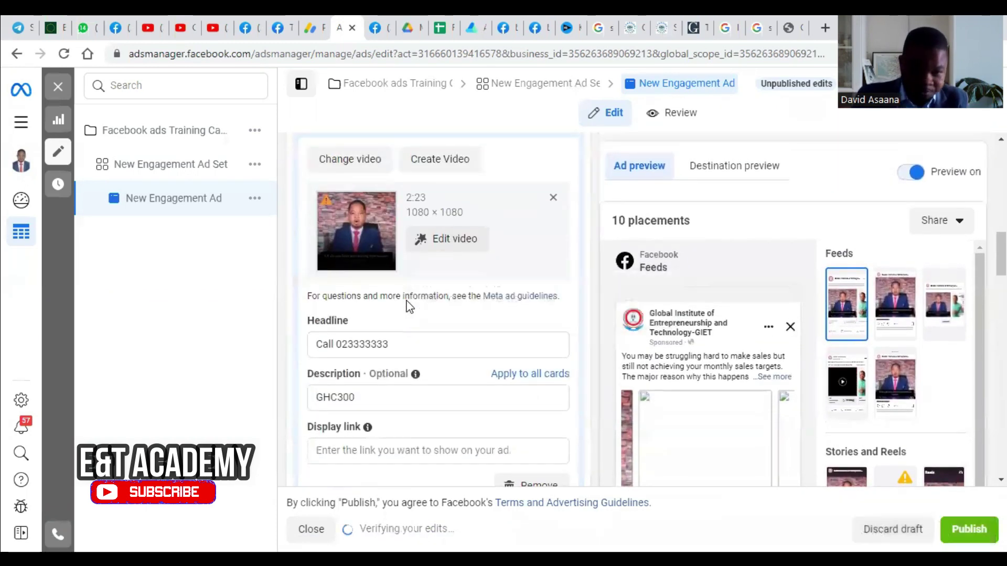
click(397, 325)
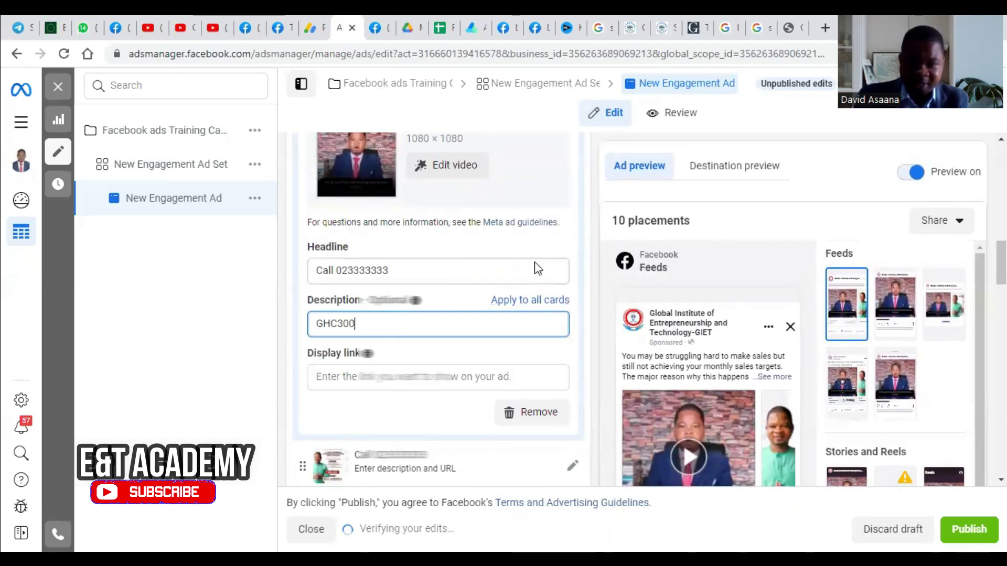
click(556, 307)
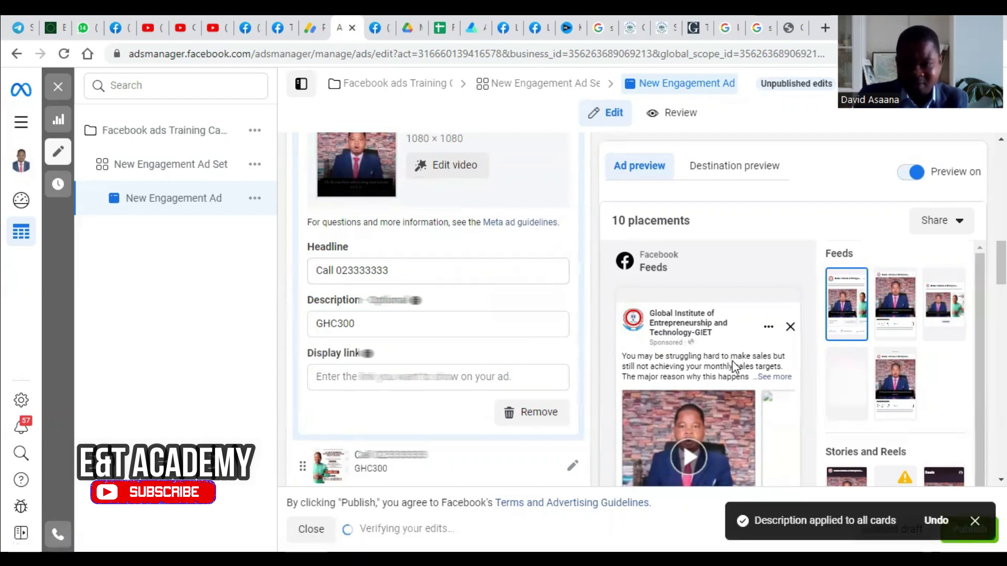
- Review the Facebook Feeds preview, primary text, call to action, message template, tracking and carousel card list of the ad
scroll(716, 419, down, 10)
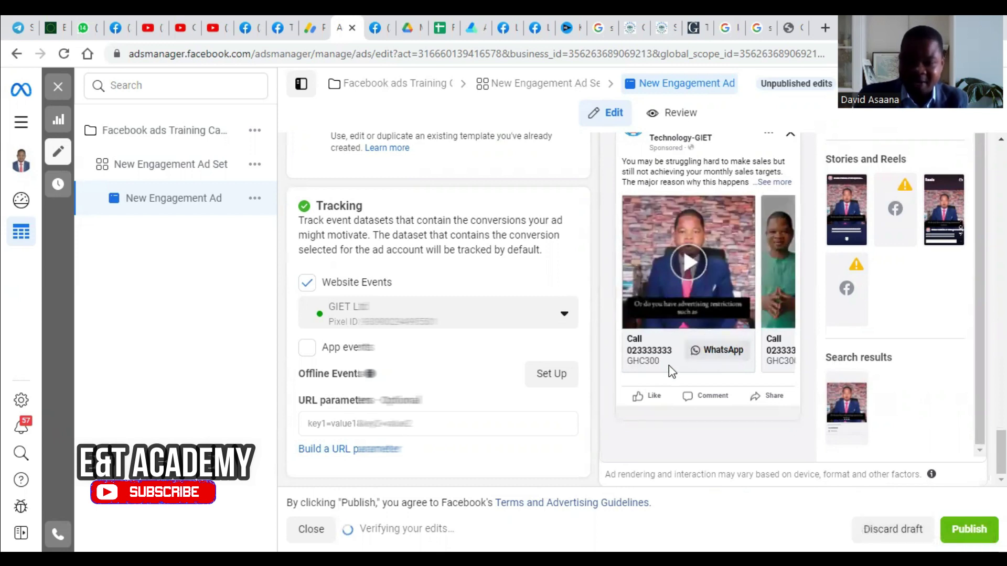
scroll(427, 247, up, 10)
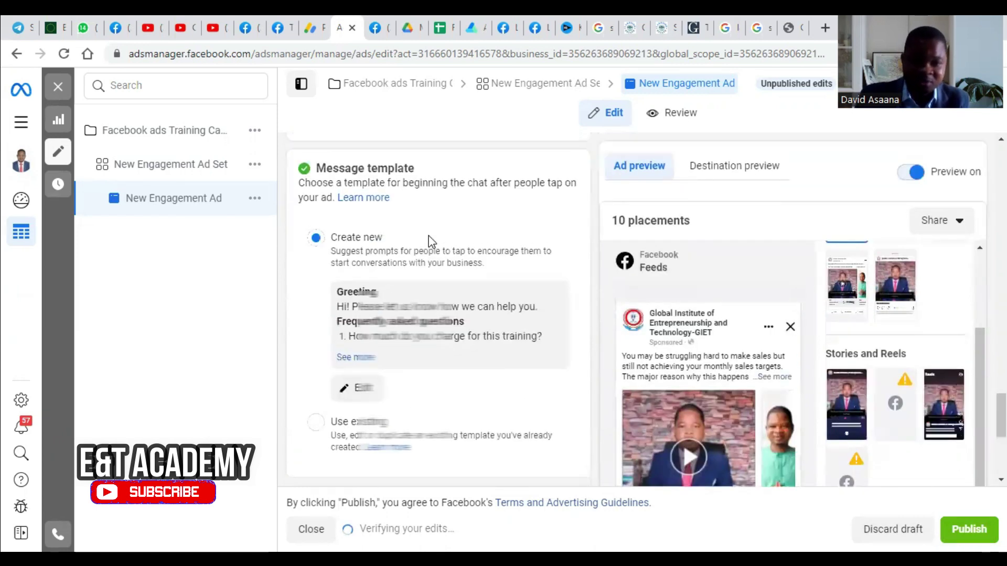
scroll(429, 260, down, 10)
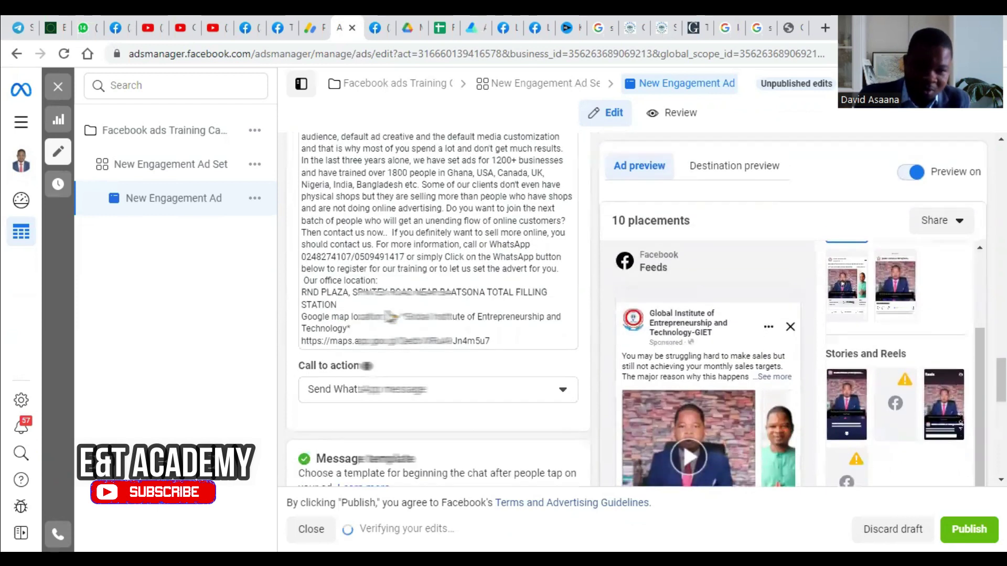
scroll(378, 317, down, 10)
scroll(377, 317, up, 15)
scroll(378, 316, up, 5)
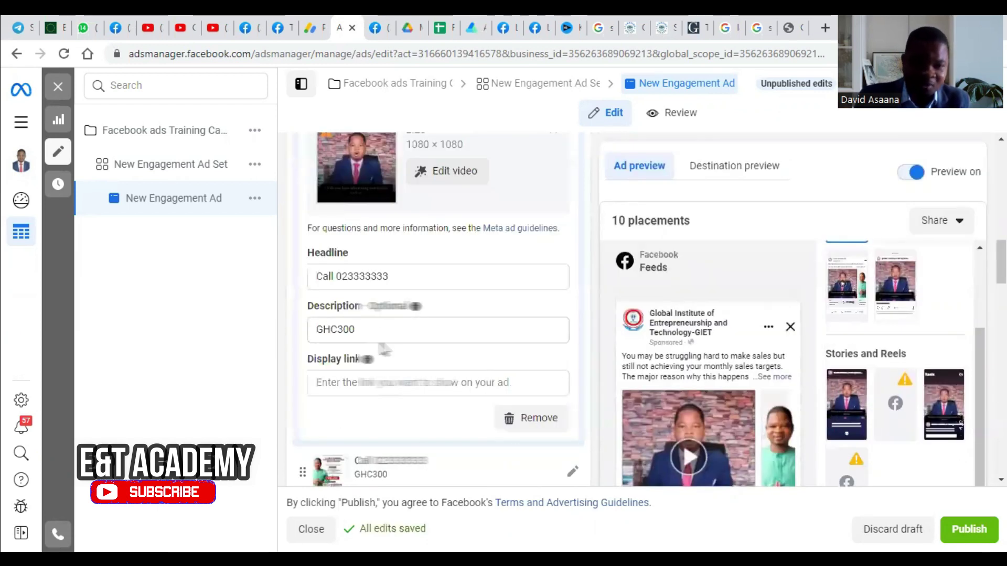
scroll(577, 404, down, 15)
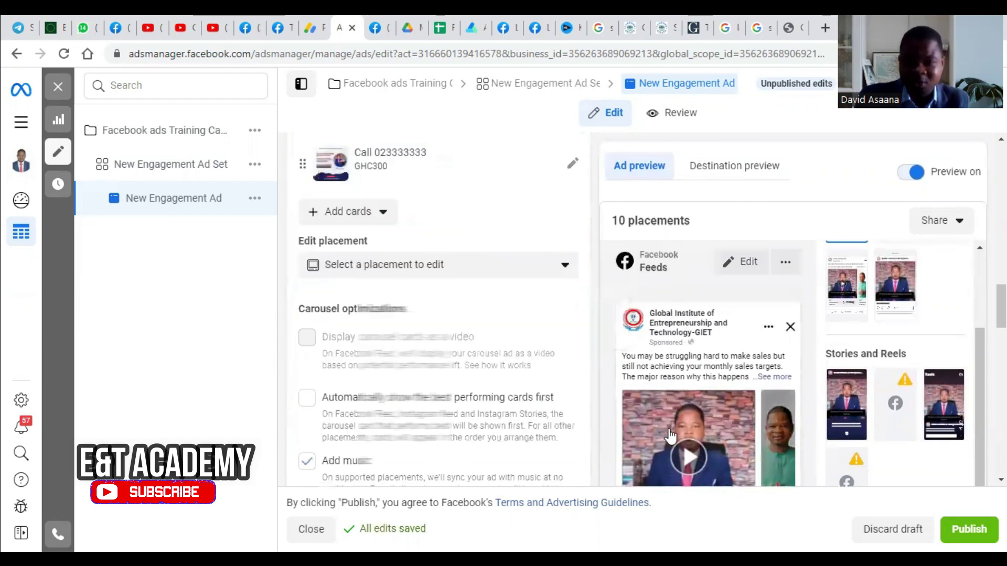
scroll(696, 440, down, 4)
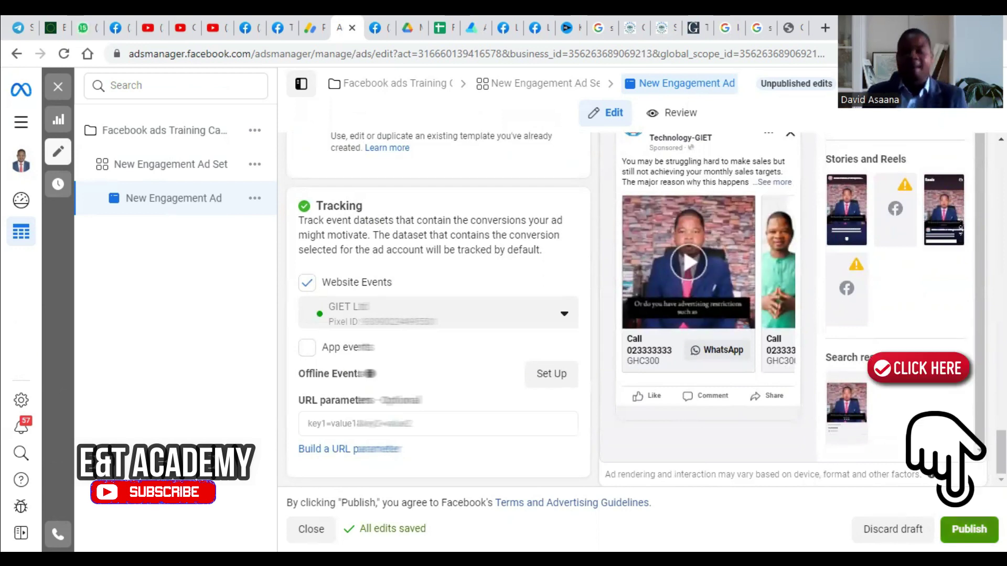
scroll(488, 378, up, 15)
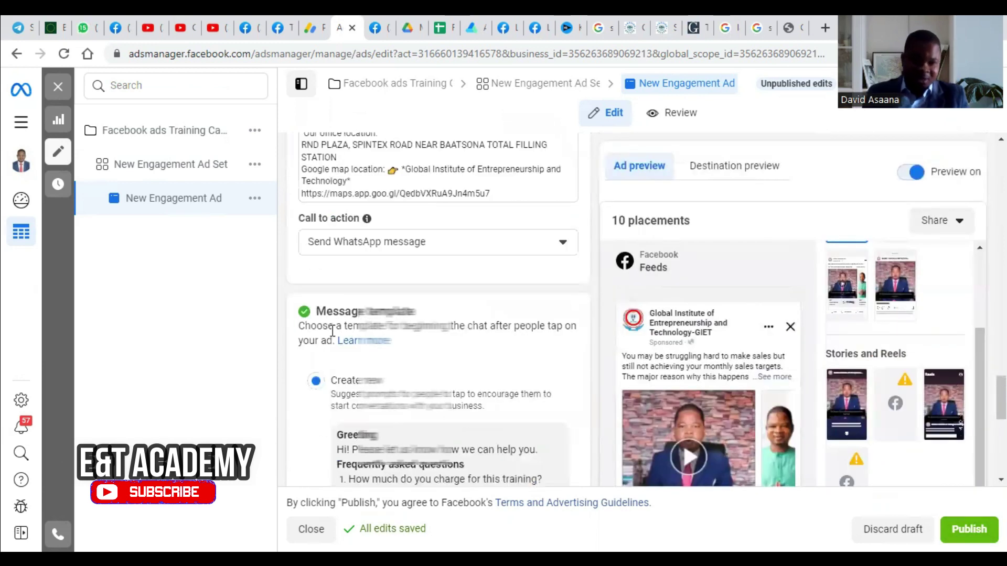
scroll(352, 299, down, 6)
scroll(444, 218, up, 7)
scroll(440, 244, up, 5)
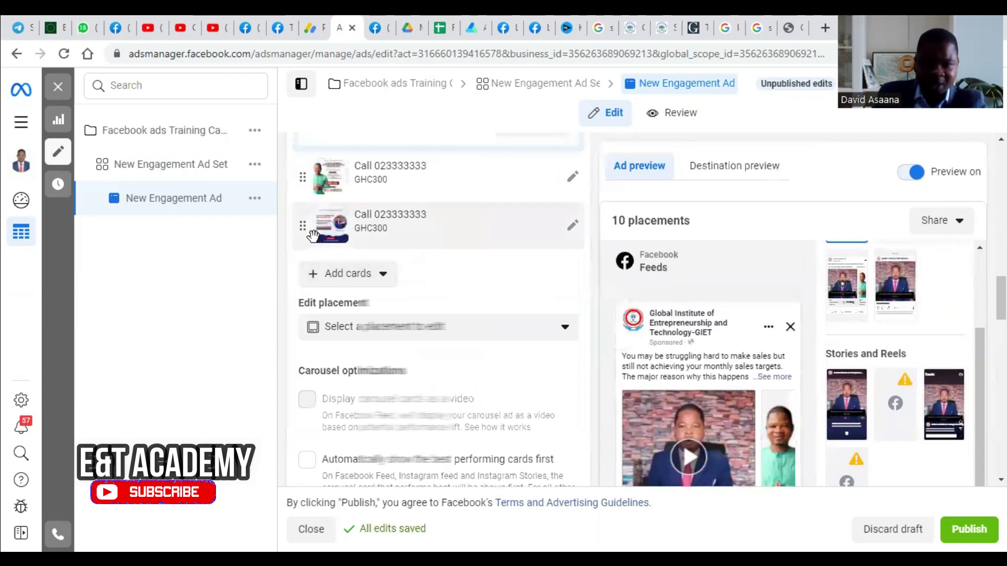
scroll(314, 349, up, 3)
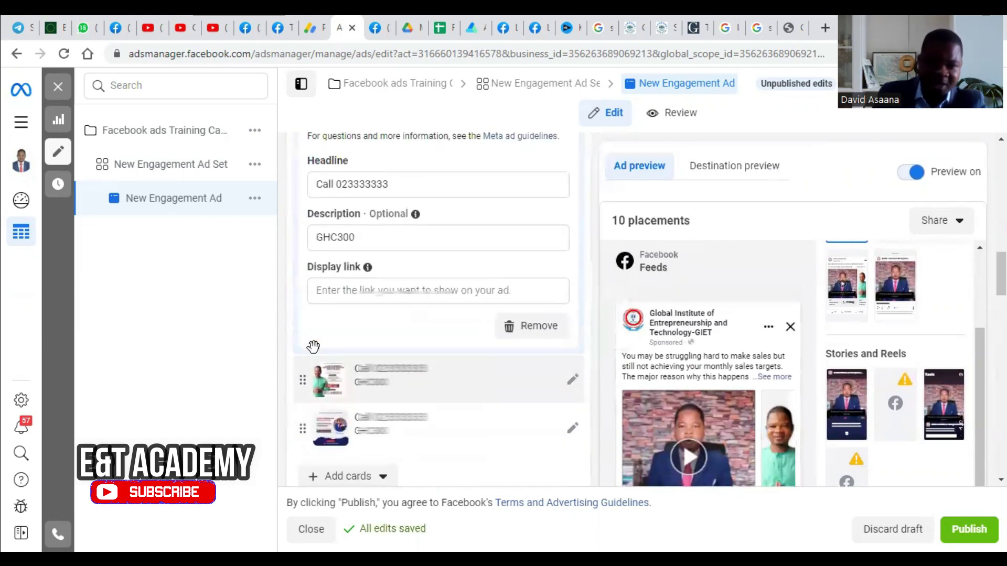
- Try to reorder the carousel by moving a lower image card to the top of the card list
drag(308, 479, 303, 164)
scroll(299, 427, up, 5)
scroll(297, 468, down, 8)
click(308, 175)
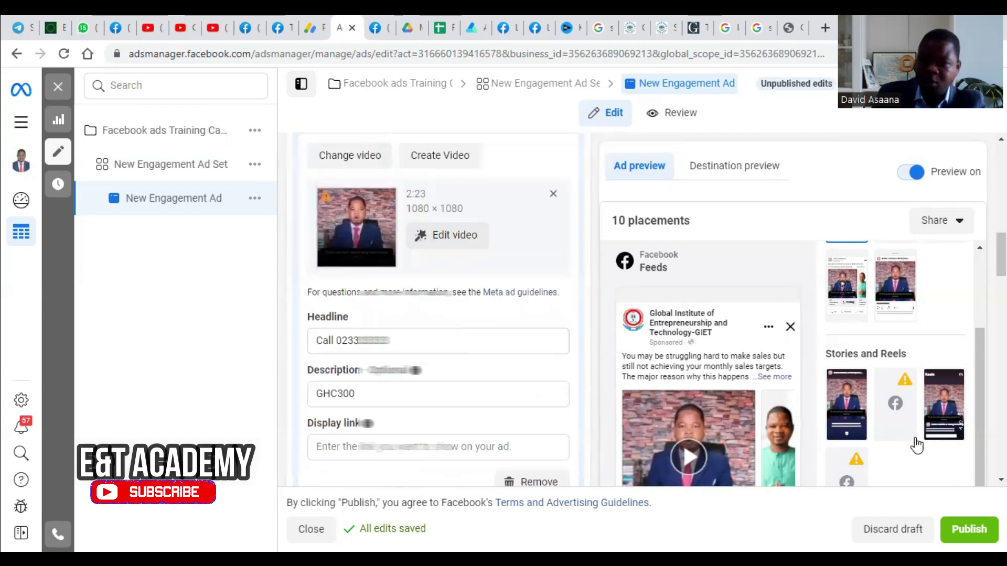
- Switch to the Global Institute of Entrepreneurship and Technology-GIET Facebook Page
scroll(831, 401, down, 10)
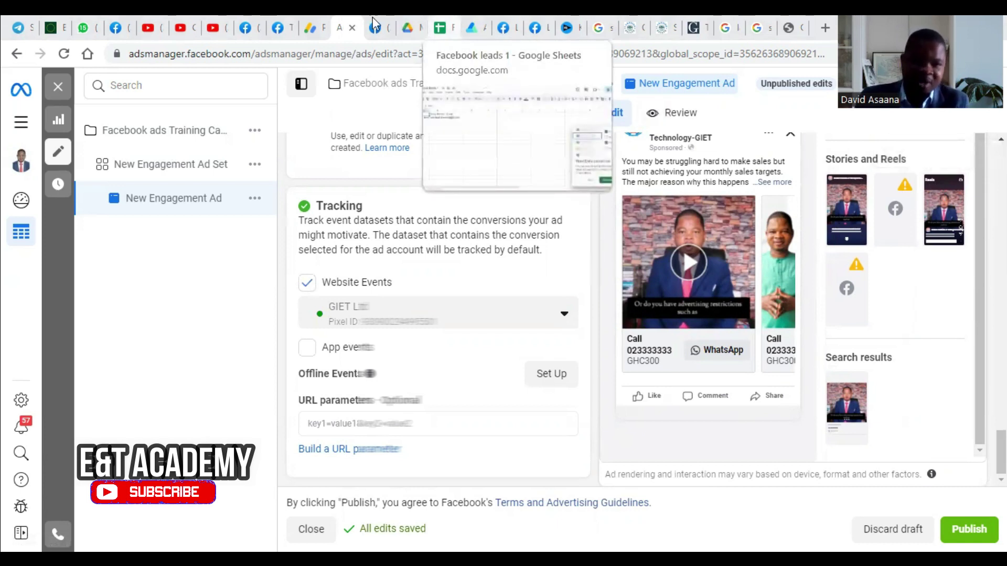
key(ctrl+Tab)
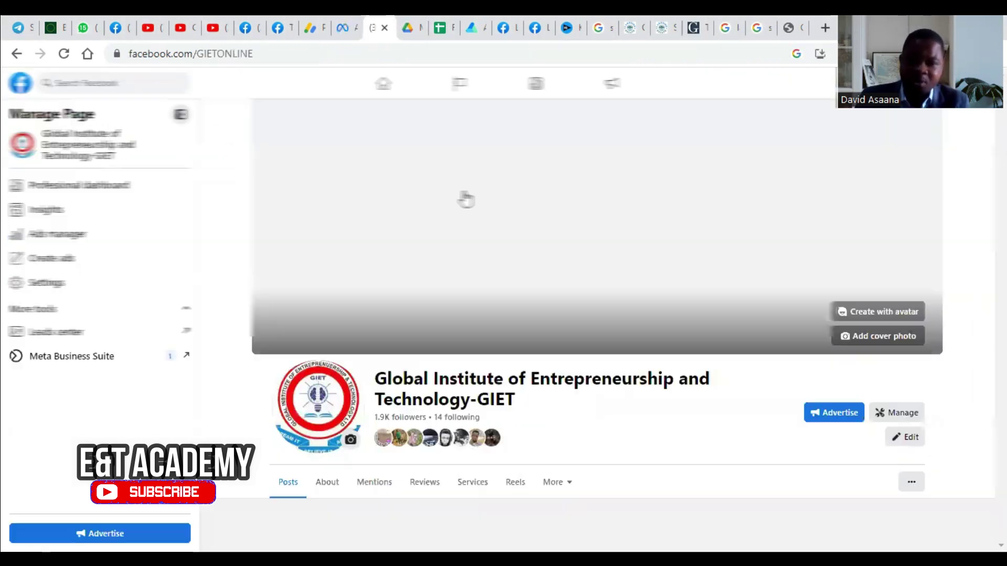
scroll(465, 220, down, 6)
scroll(700, 324, down, 5)
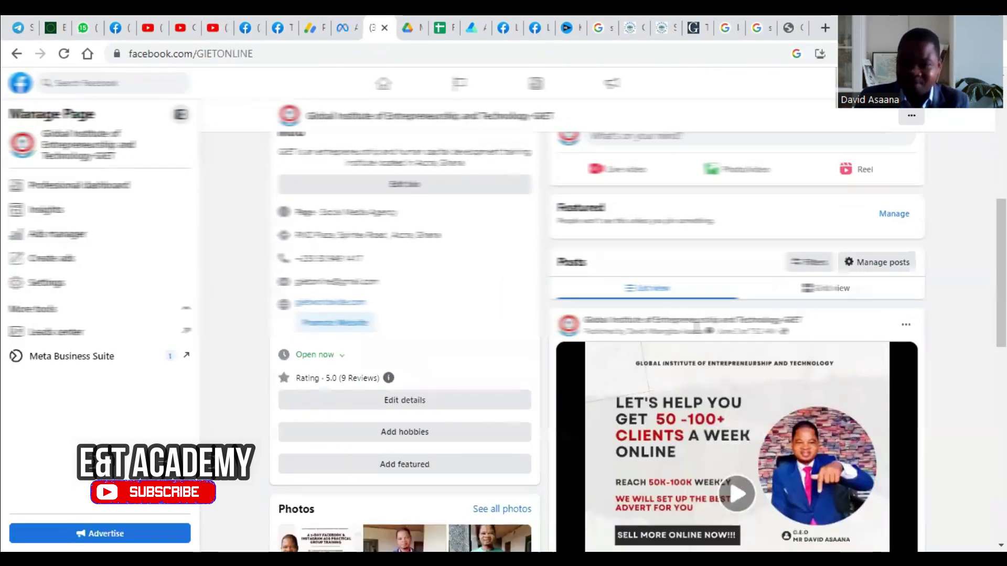
scroll(704, 314, down, 5)
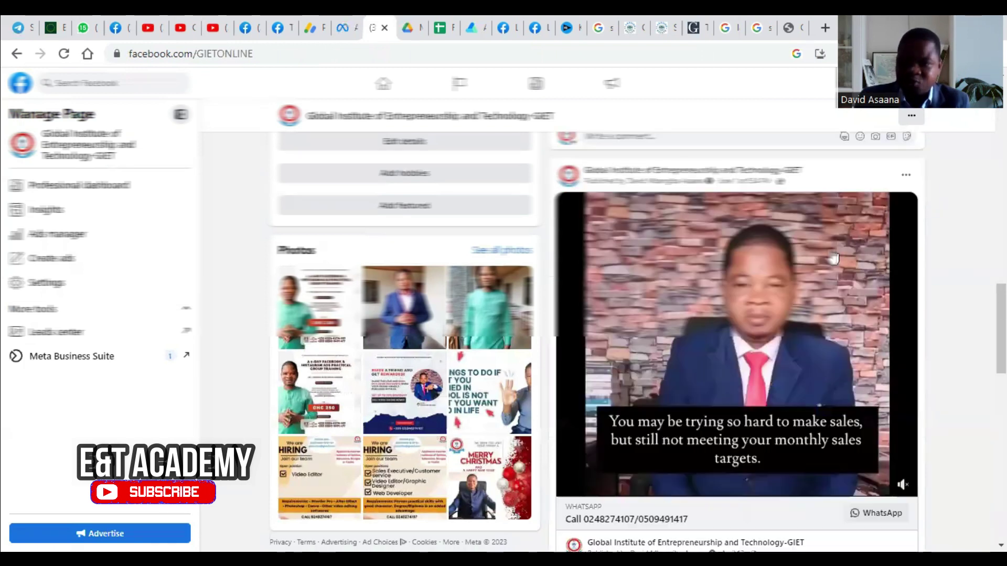
scroll(872, 323, down, 4)
scroll(895, 363, down, 10)
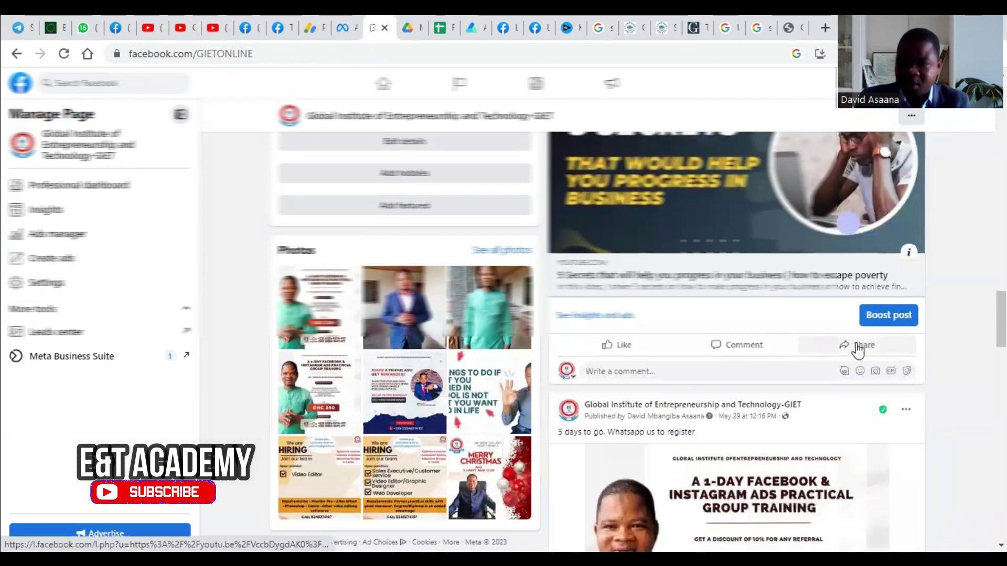
scroll(825, 295, up, 4)
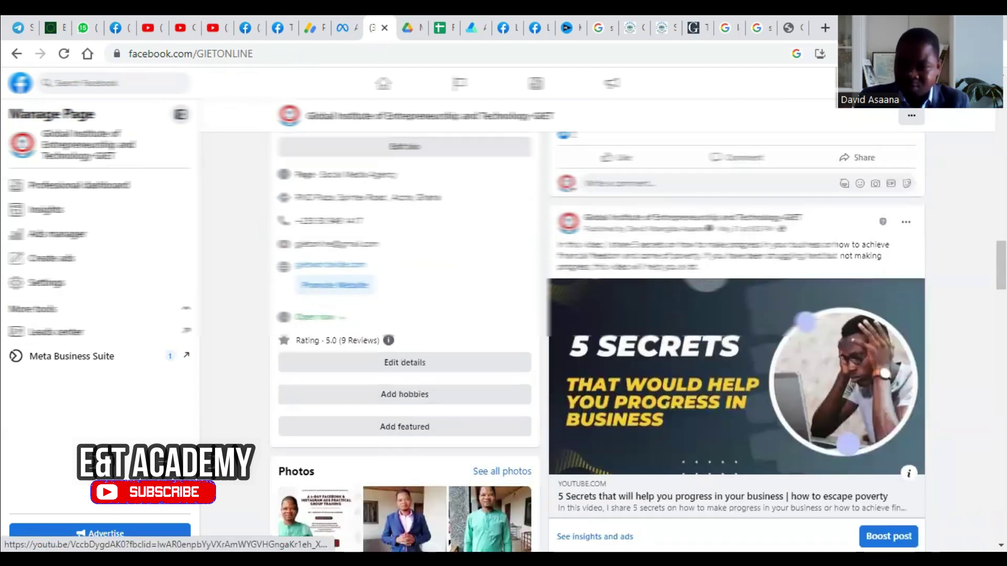
scroll(901, 505, down, 3)
click(903, 393)
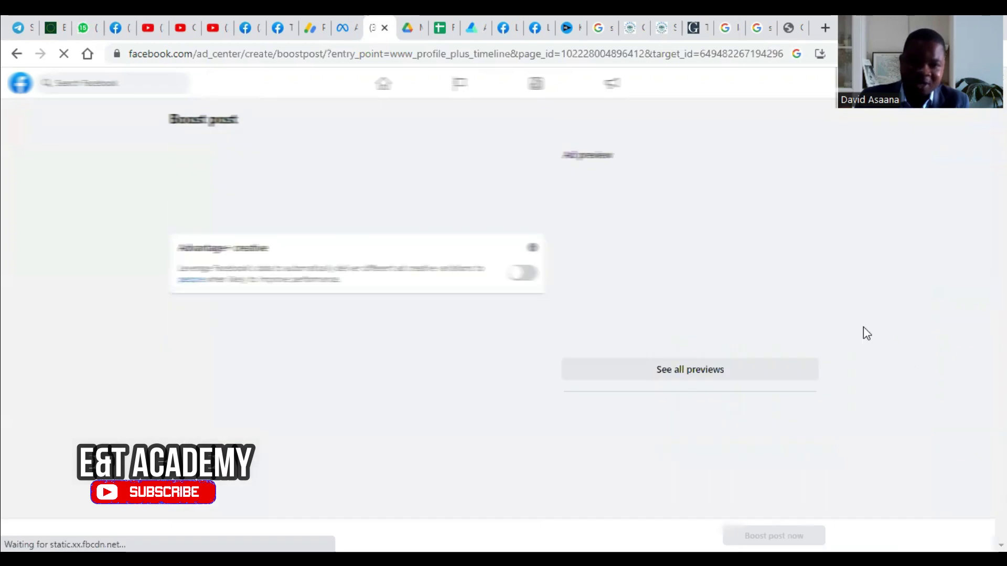
click(16, 55)
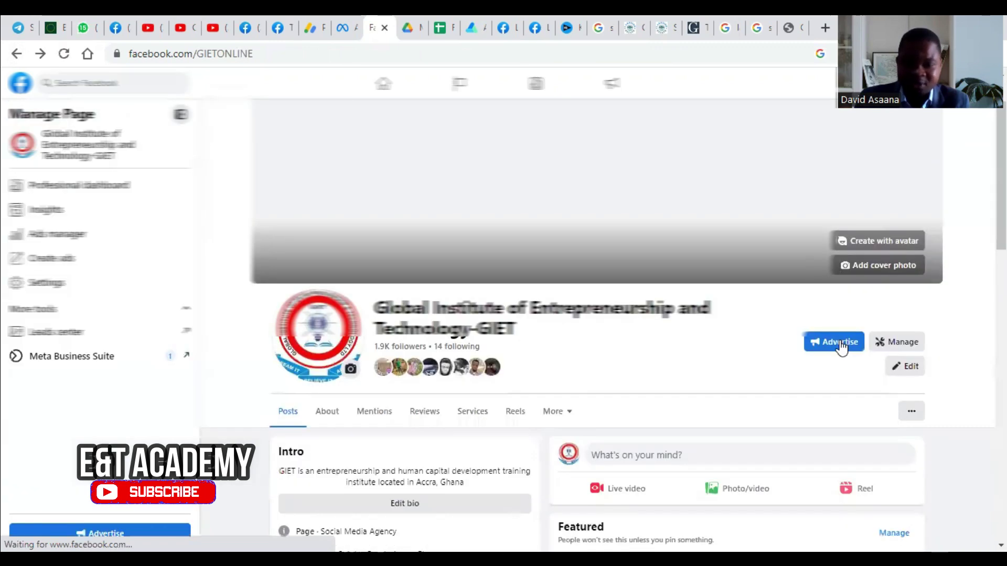
- Start boosting the Page's "5 days to go. Whatsapp us to register" training post
scroll(844, 335, down, 10)
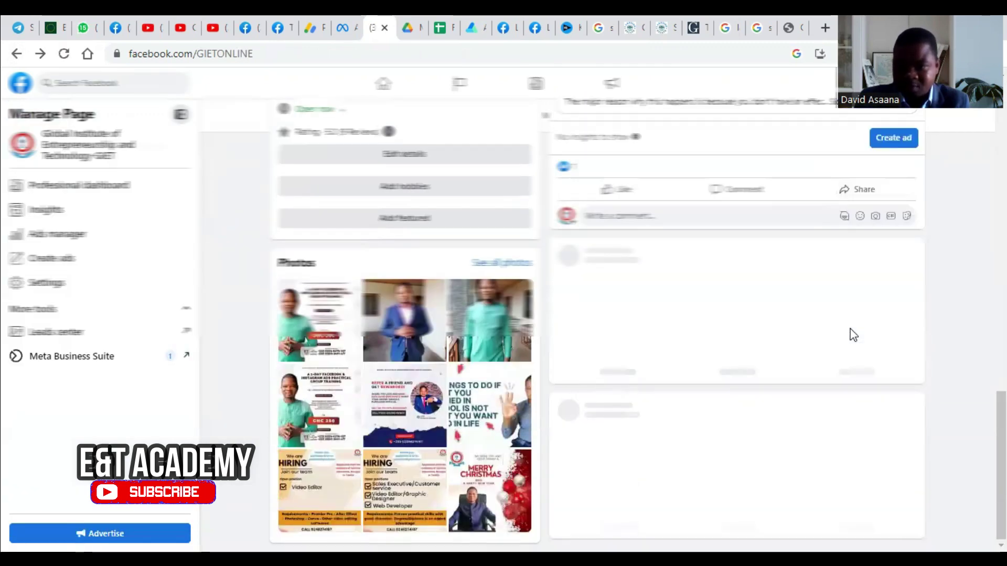
scroll(854, 336, up, 5)
scroll(874, 341, down, 6)
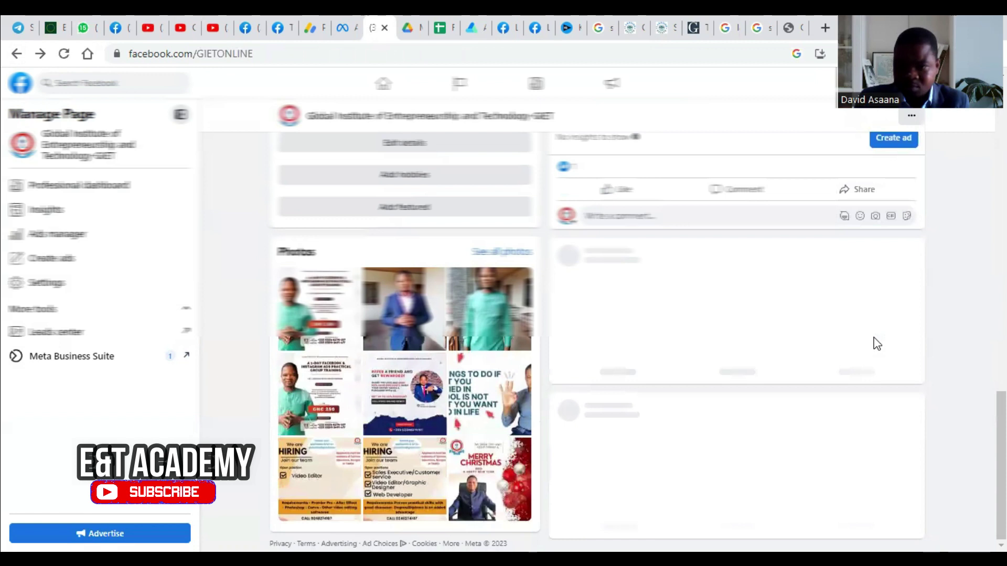
scroll(850, 338, down, 12)
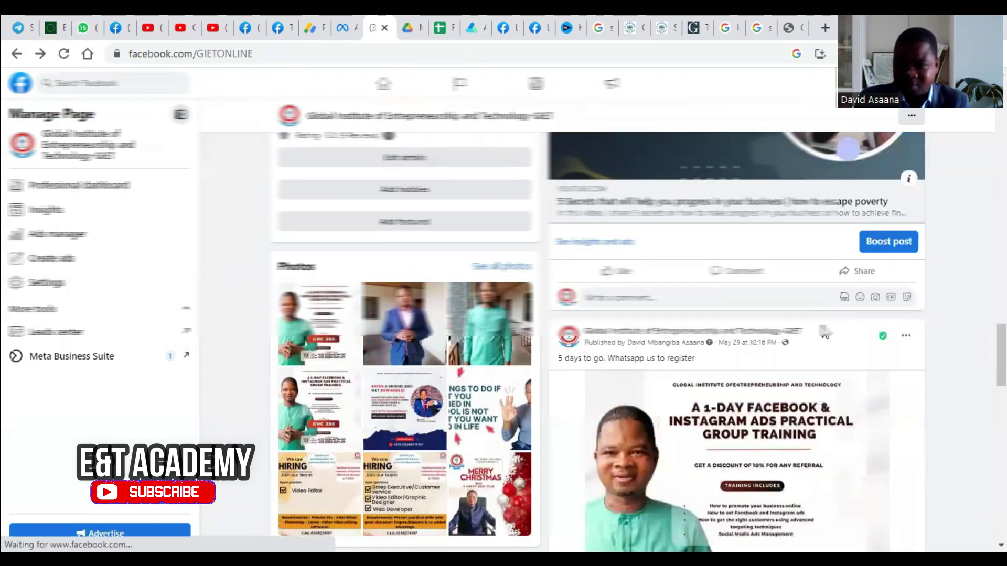
scroll(826, 333, up, 4)
scroll(828, 335, down, 6)
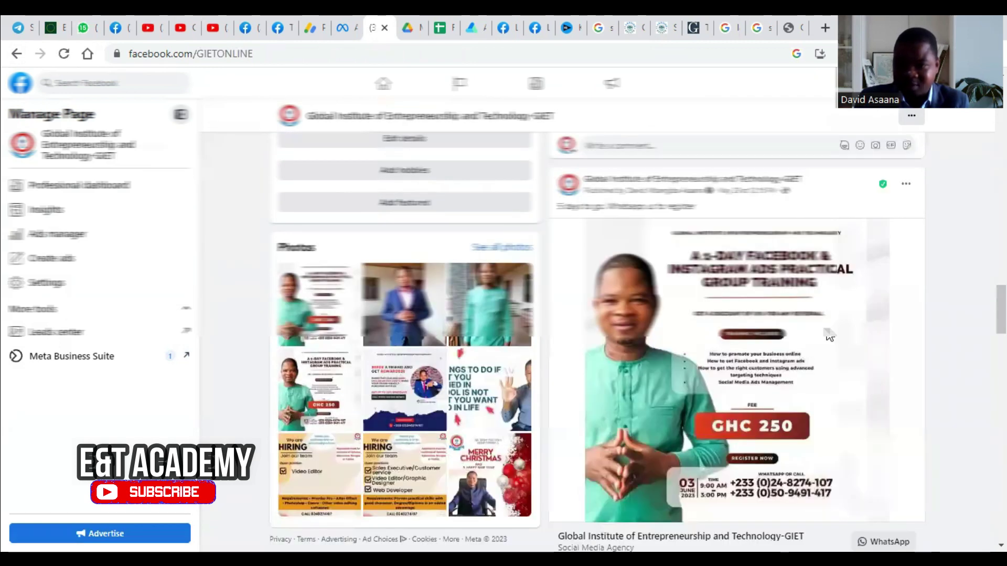
scroll(830, 335, down, 5)
click(886, 287)
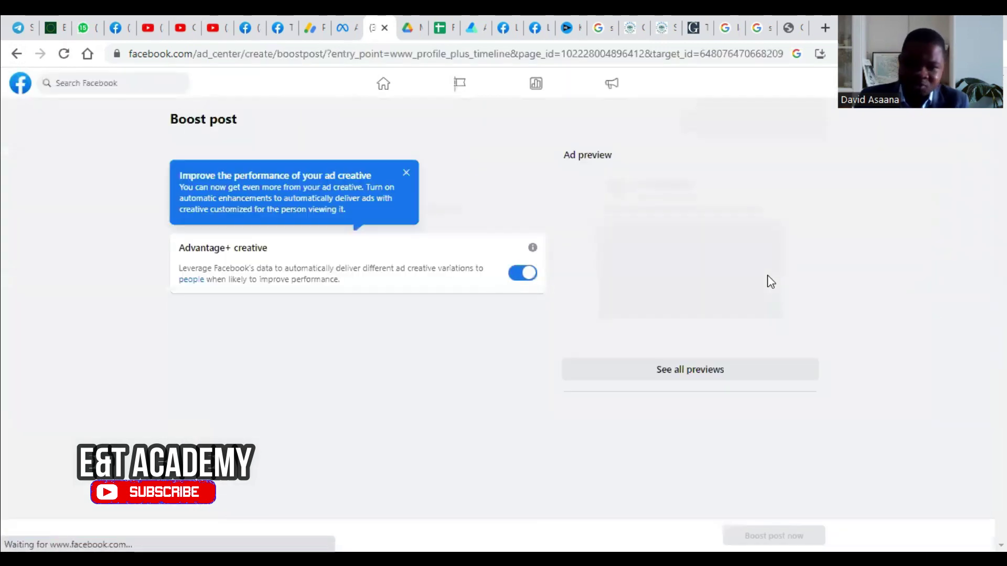
- Review the boost's messaging apps, welcome message, audience details, full saved audience list, duration and total budget settings
scroll(589, 299, down, 1)
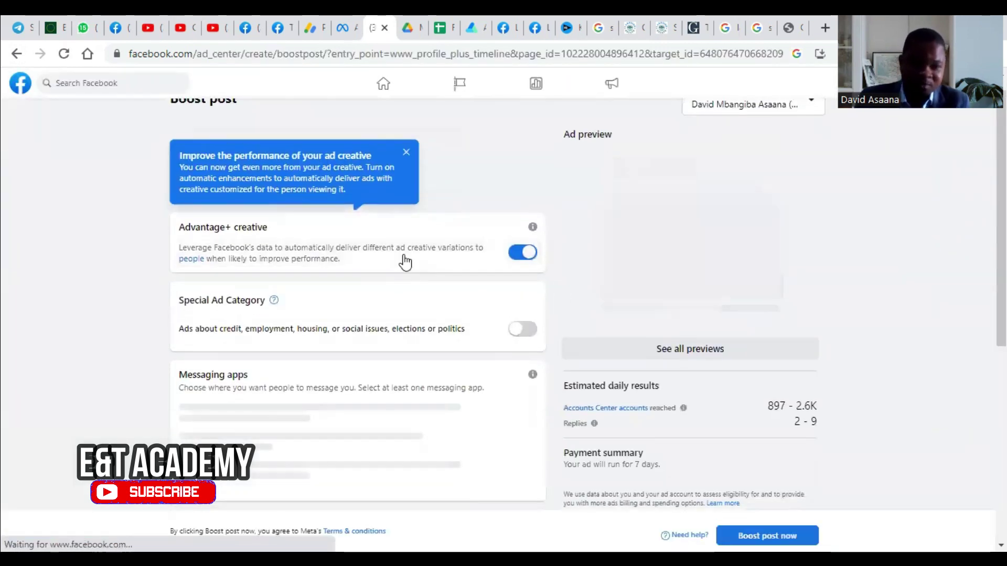
scroll(417, 327, down, 3)
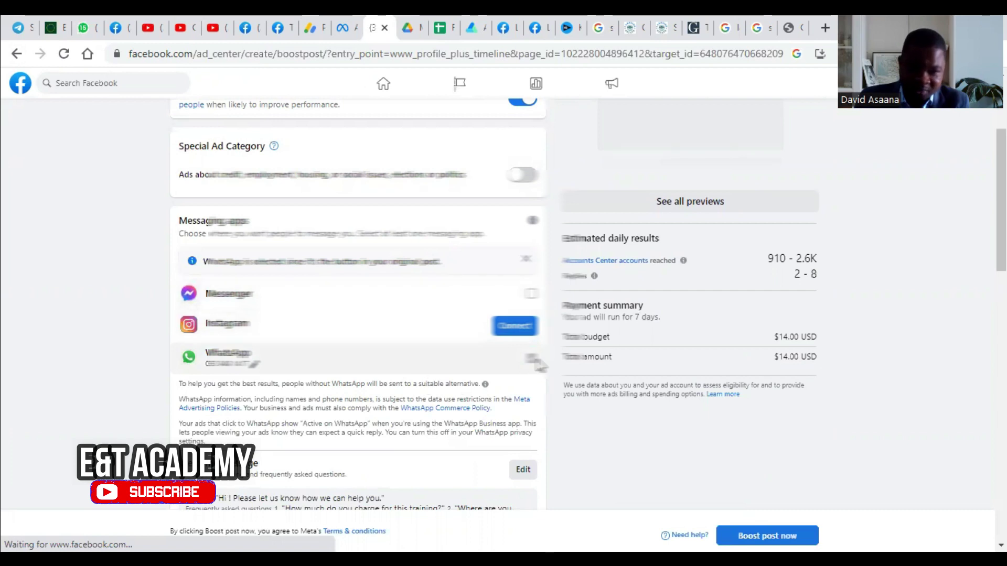
scroll(409, 301, down, 7)
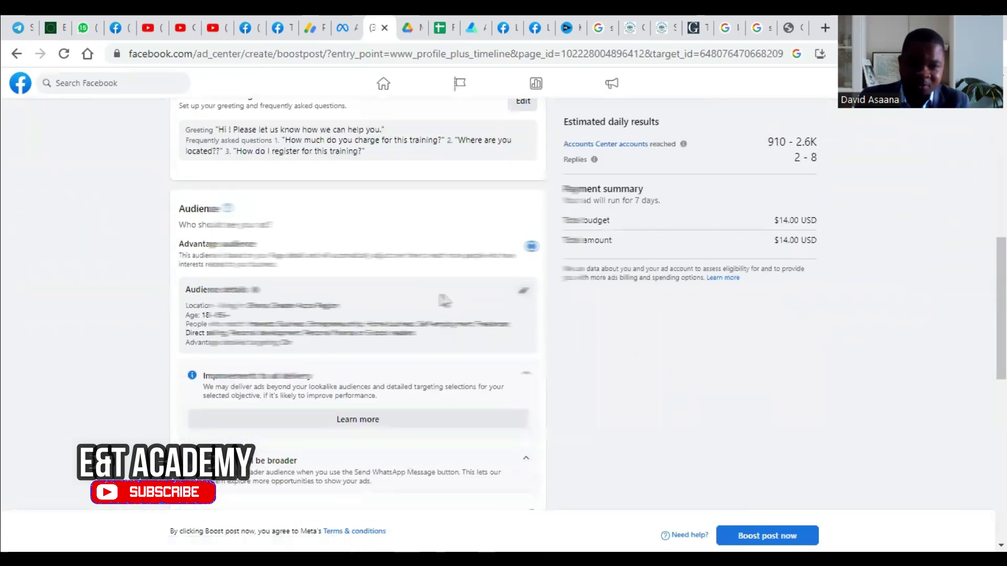
scroll(443, 302, down, 7)
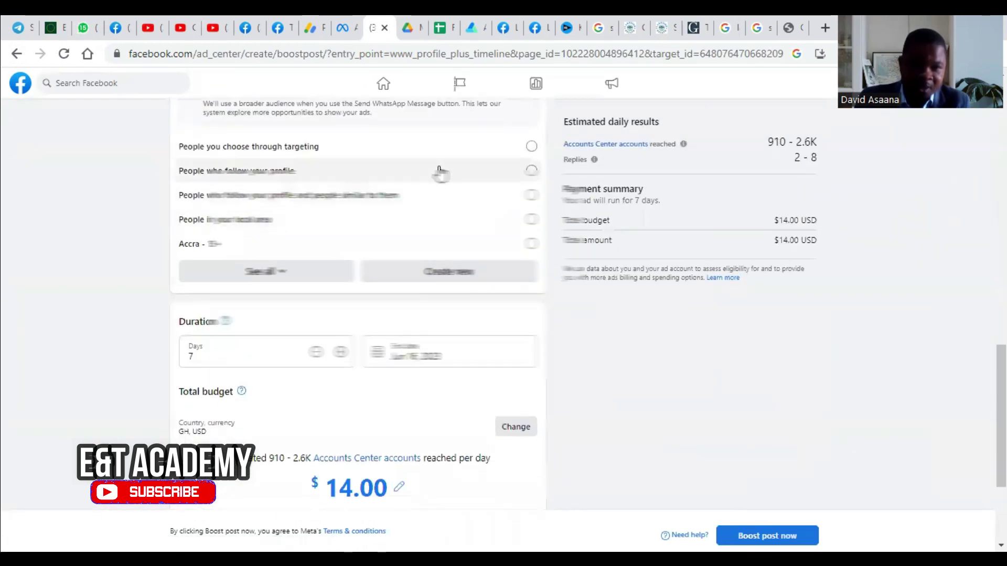
scroll(410, 255, up, 2)
scroll(348, 213, up, 4)
scroll(395, 360, down, 4)
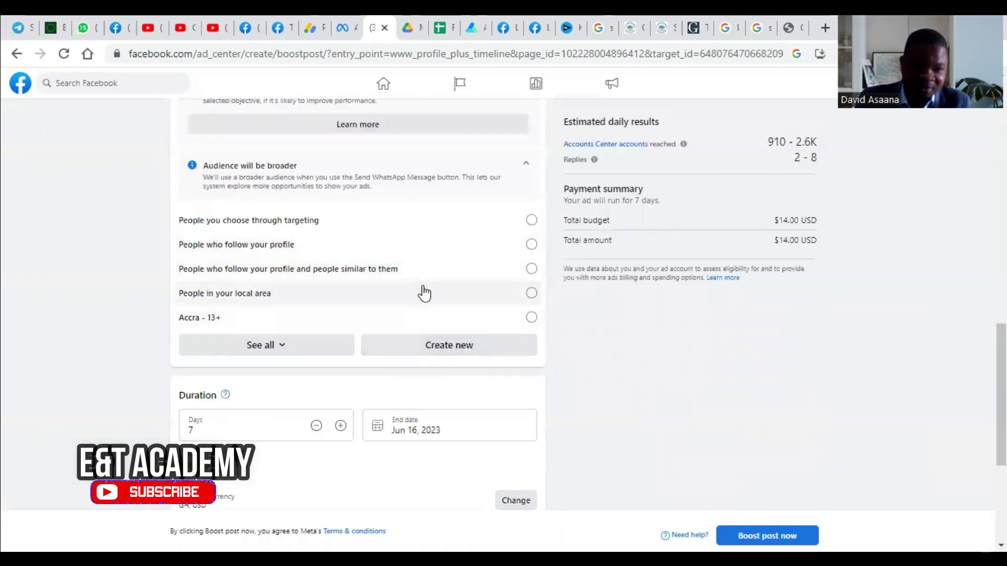
click(267, 350)
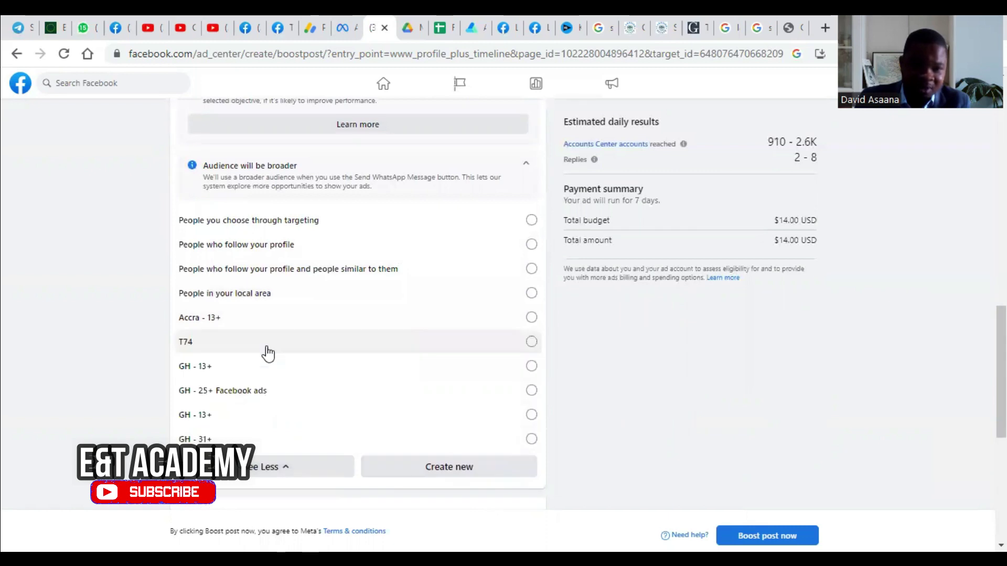
scroll(284, 398, down, 3)
click(286, 326)
click(291, 198)
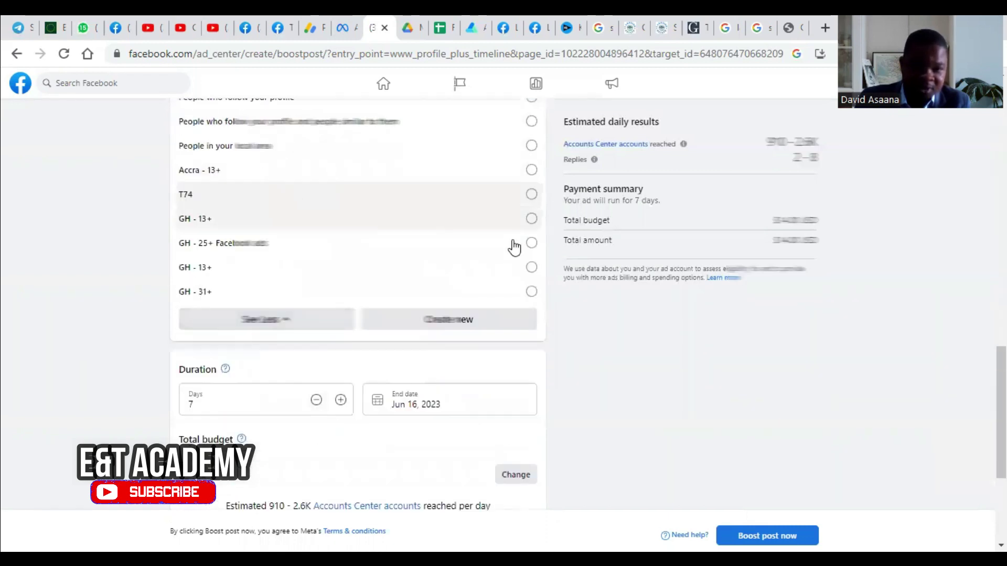
- Change the boost's ad account to the Global Institute of Entrepreneurship account
scroll(513, 247, up, 10)
scroll(714, 234, up, 5)
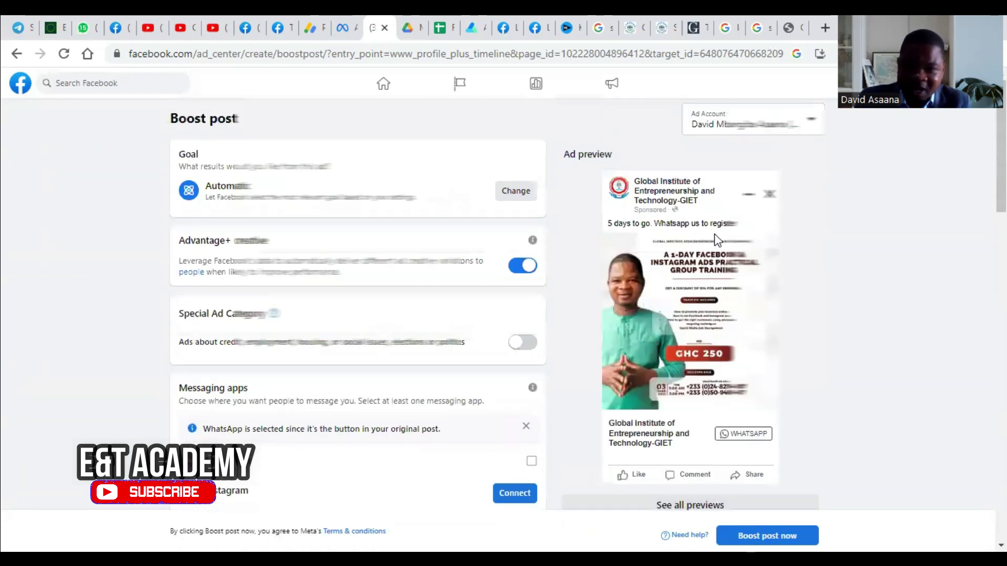
click(766, 124)
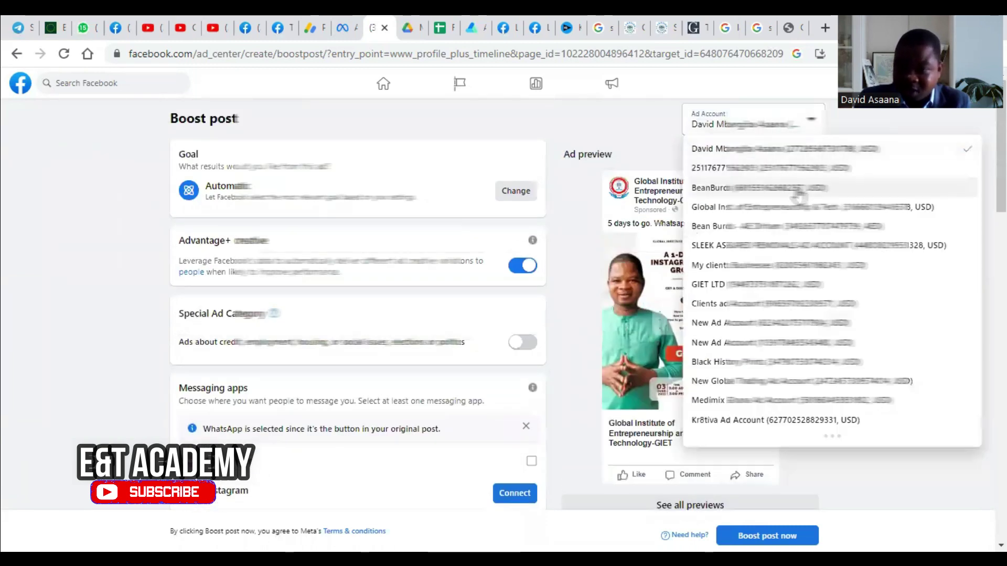
click(799, 207)
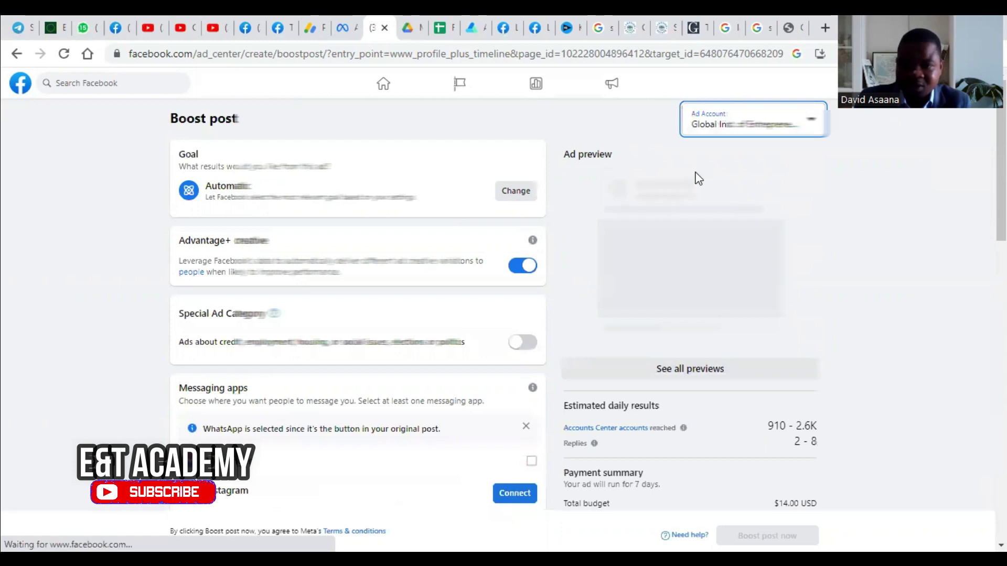
- Expand the saved audiences and choose "28-55 Facebook ads-GA/R NEWEST" as the boost's audience
scroll(531, 254, down, 2)
scroll(451, 250, down, 10)
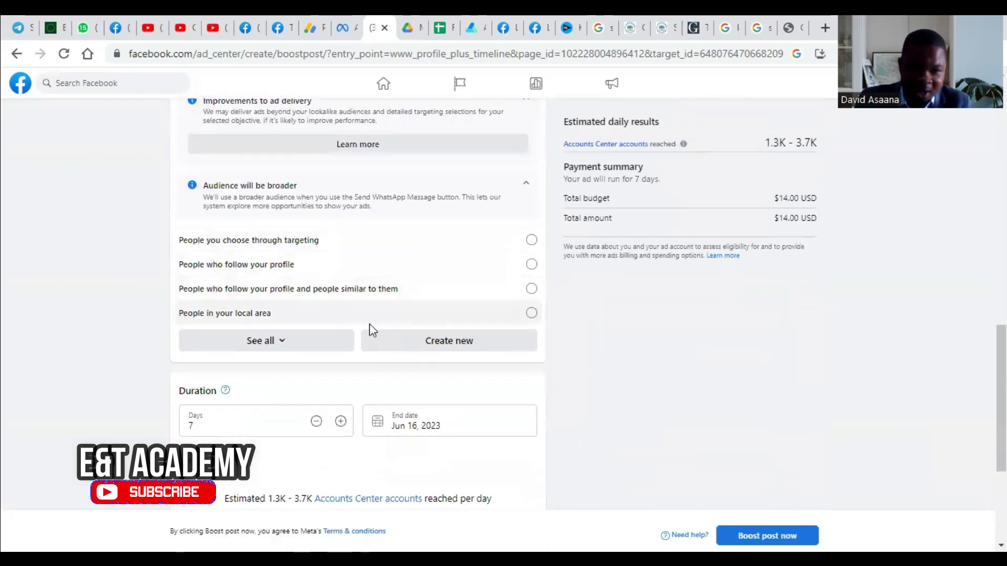
click(277, 343)
scroll(286, 348, down, 1)
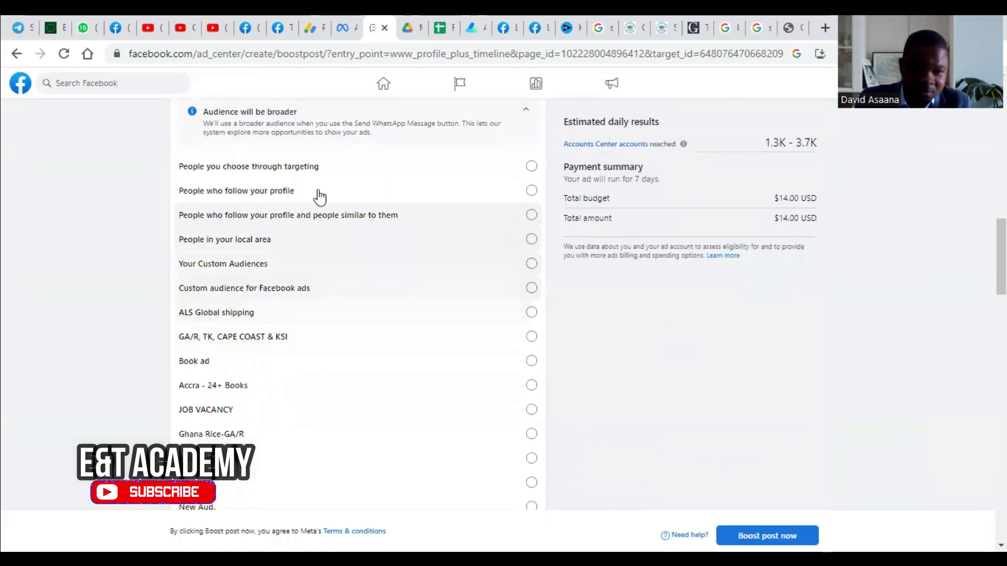
scroll(309, 419, down, 1)
scroll(309, 419, down, 1)
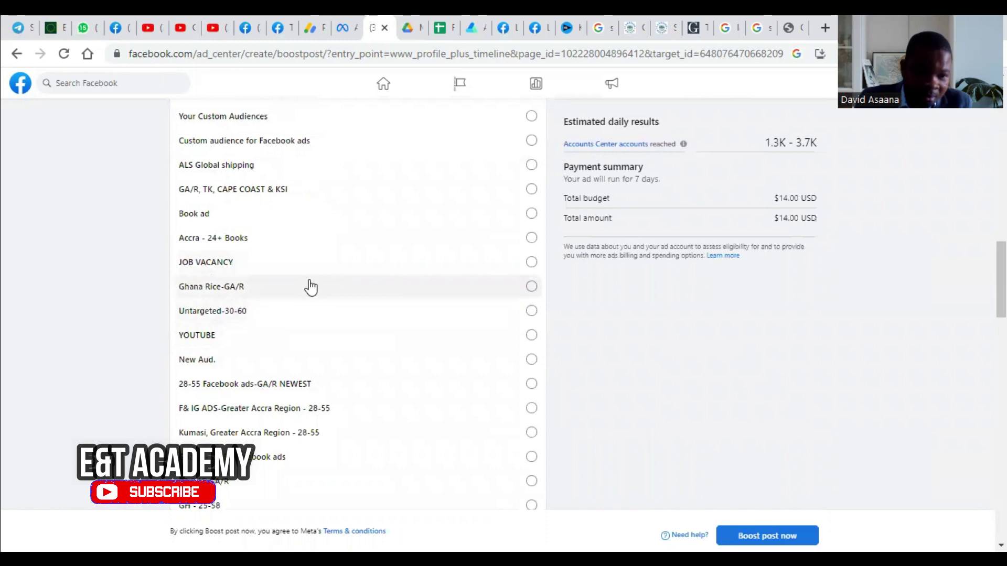
click(355, 392)
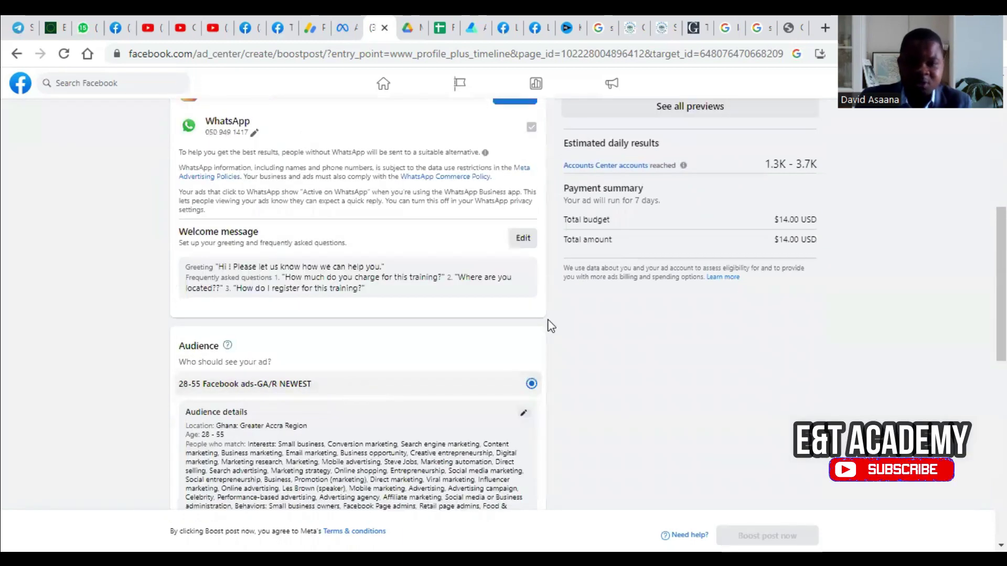
- Set the boosted post's total budget to $35.00 and check the ad preview
scroll(675, 285, down, 5)
scroll(386, 234, down, 5)
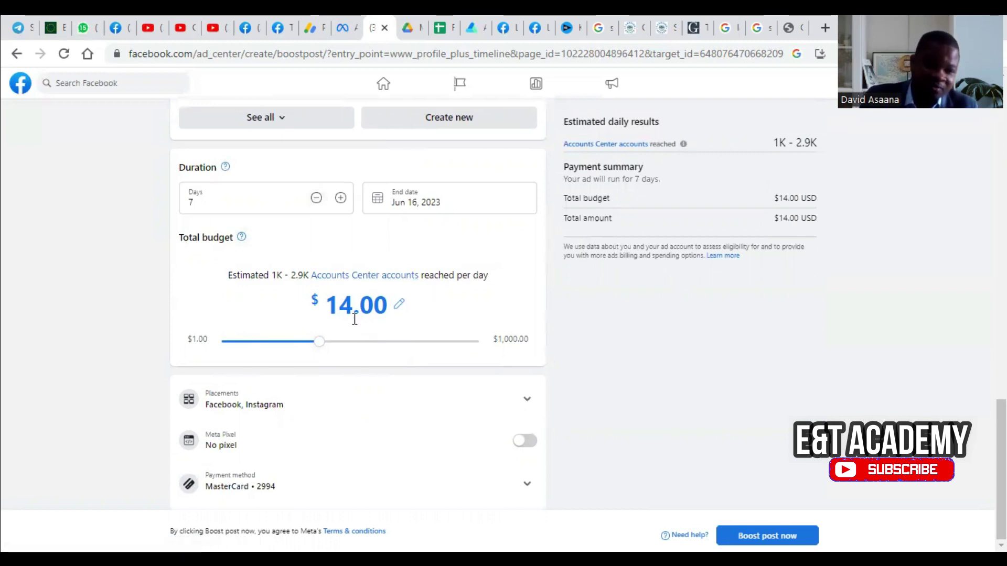
click(342, 303)
key(BackSpace)
key(BackSpace)
key(BackSpace)
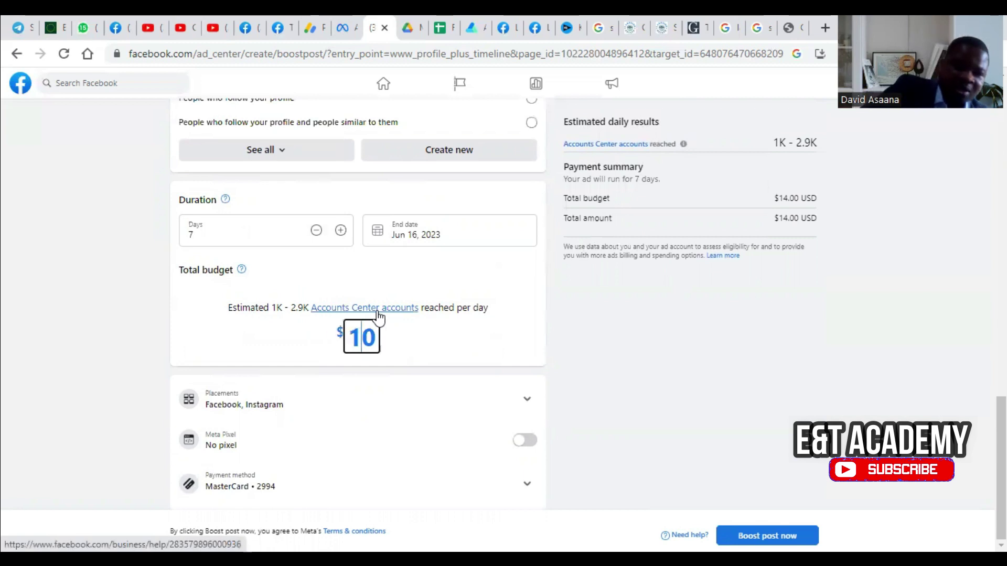
key(BackSpace)
key(BackSpace)
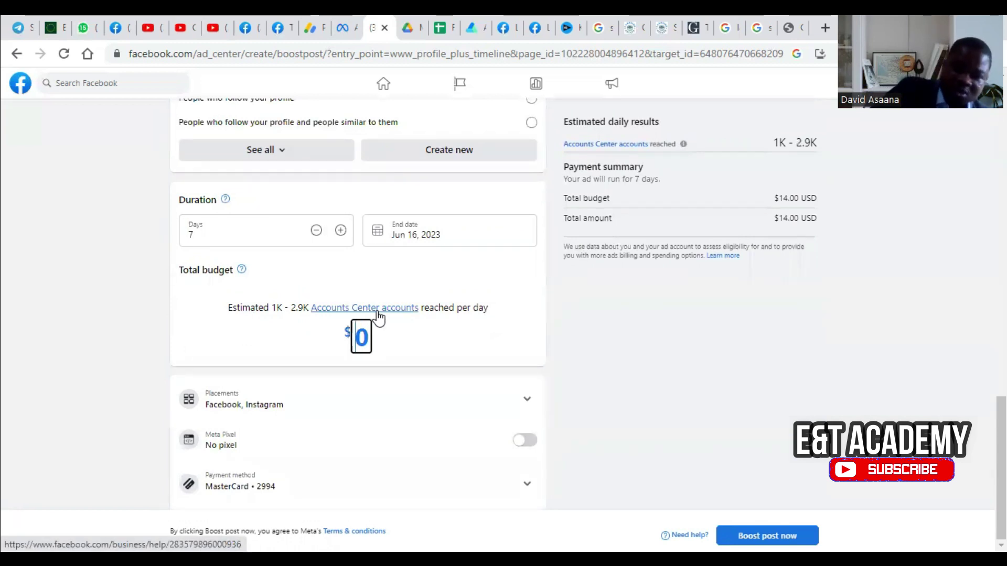
key(BackSpace)
text(35)
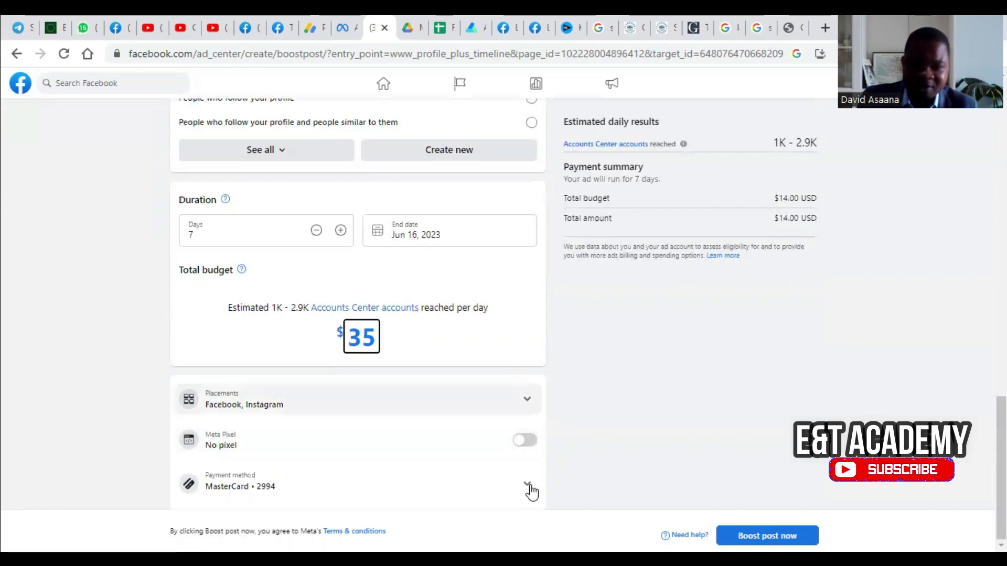
click(549, 285)
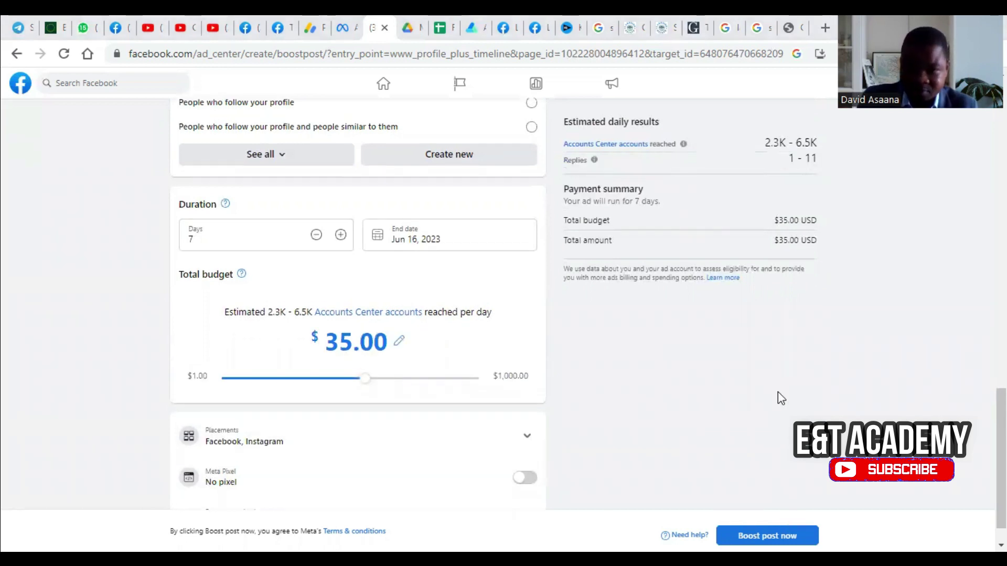
scroll(387, 325, up, 10)
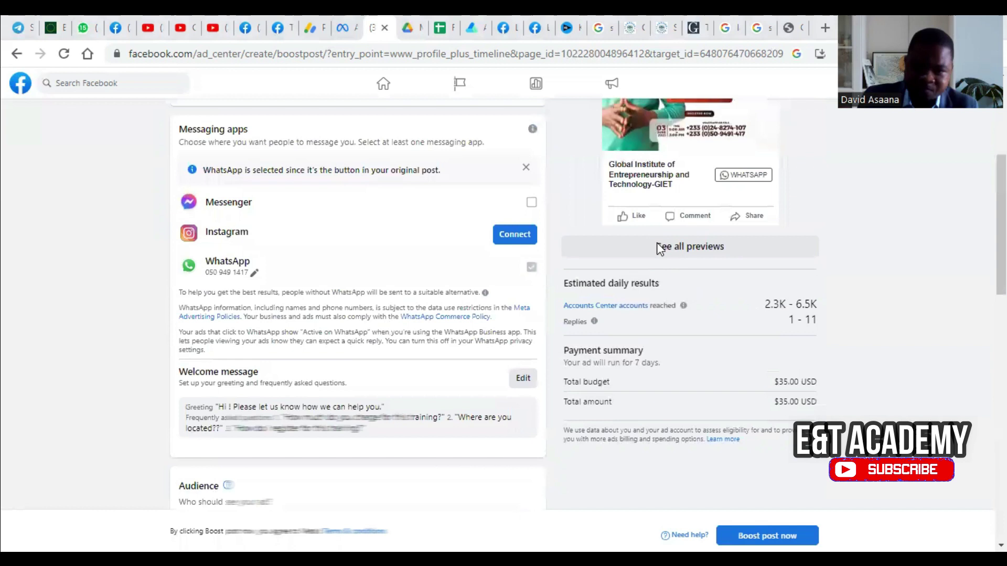
scroll(661, 249, up, 4)
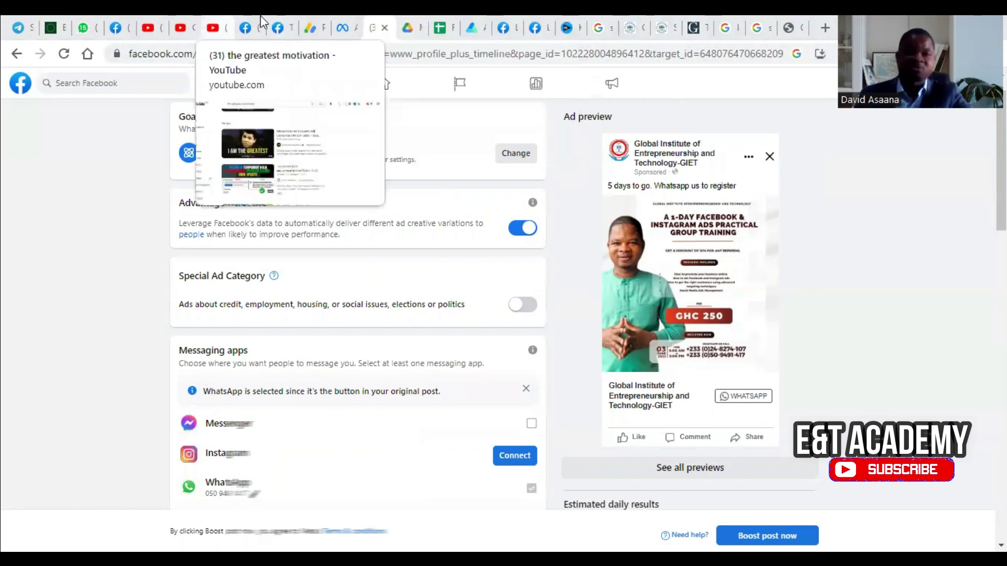
- Switch to Ads Manager and close the New Engagement Ad editor without publishing the draft items
click(342, 26)
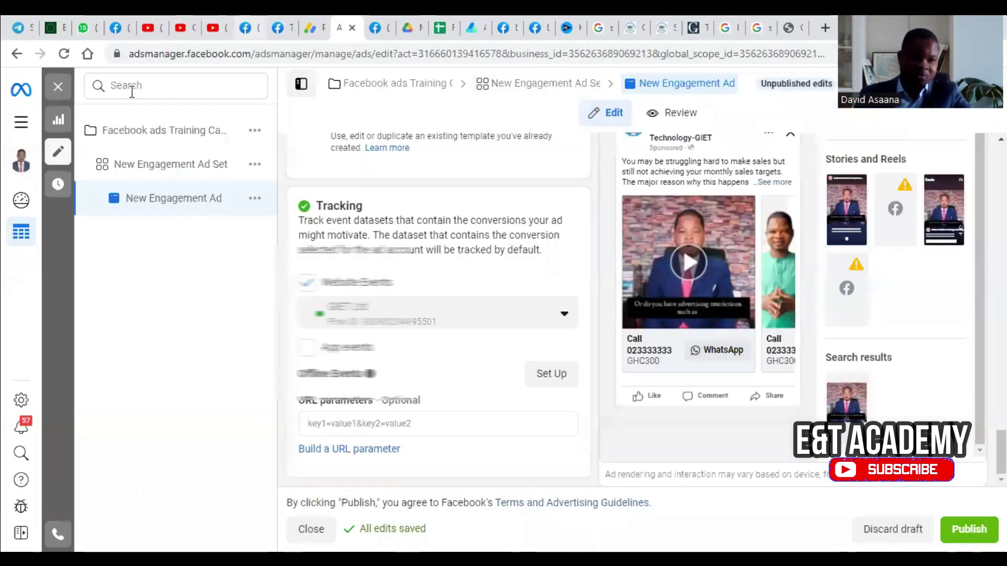
click(58, 87)
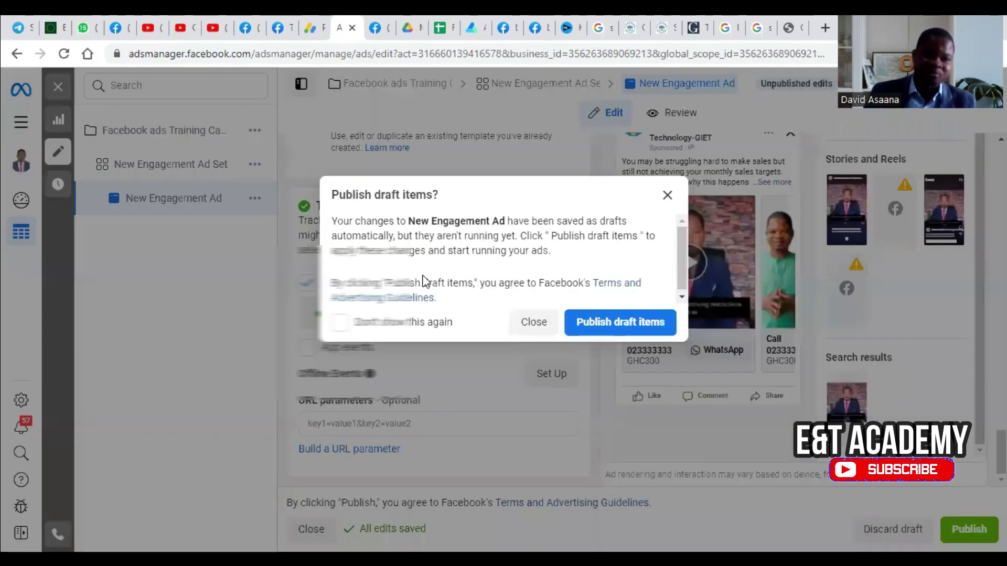
click(536, 322)
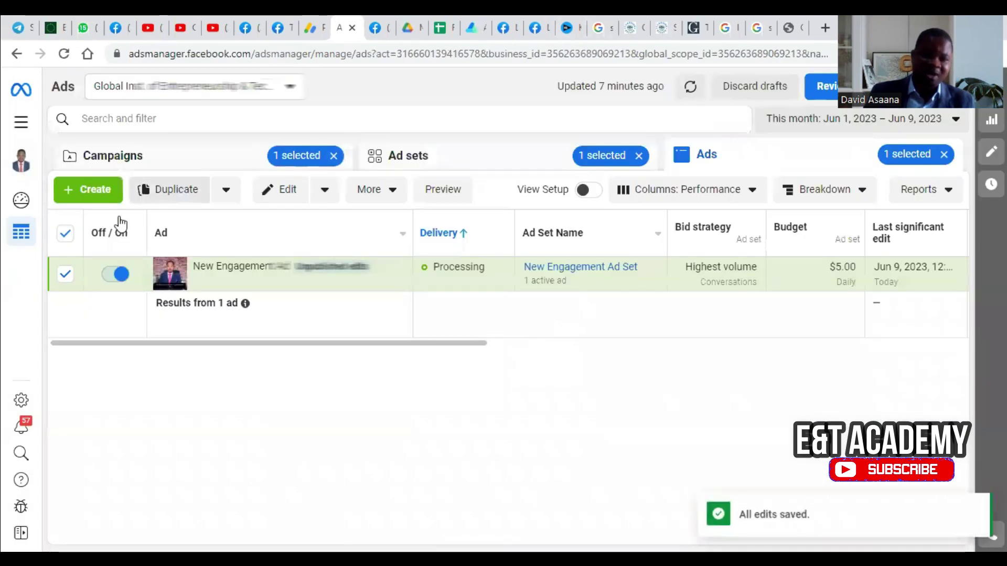
- Clear the ad, ad set and campaign selections and browse the full list of campaigns
click(66, 274)
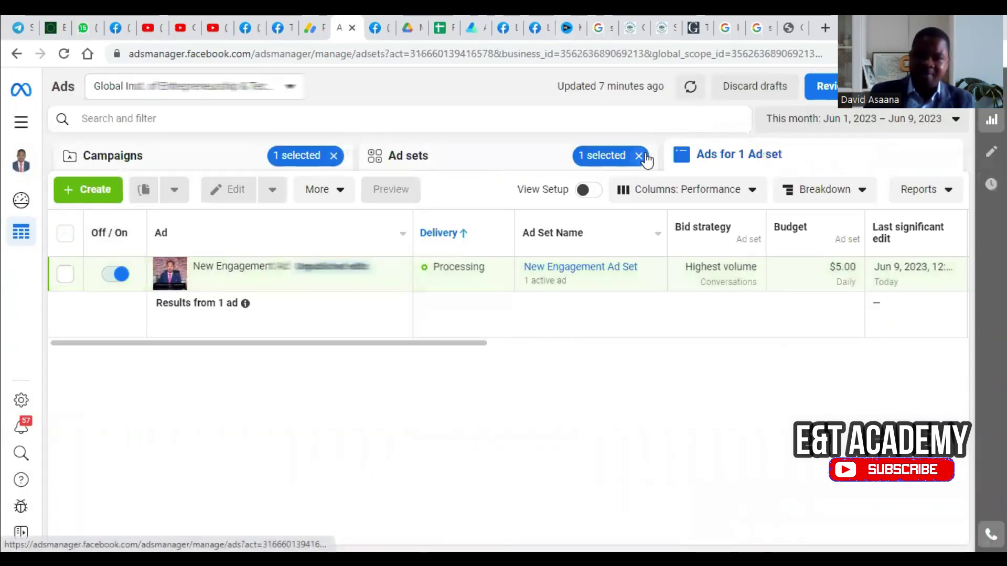
click(641, 157)
click(332, 156)
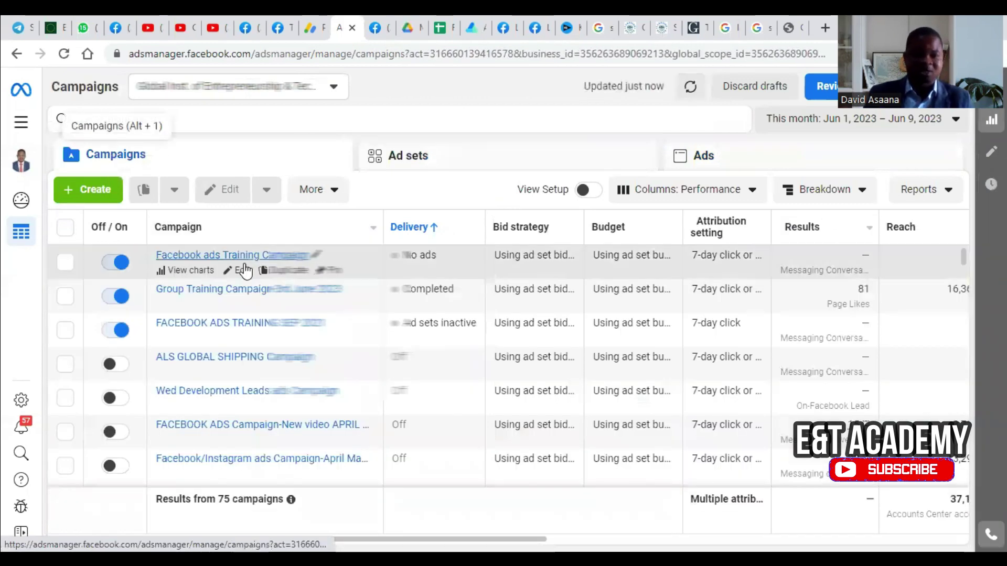
mouse_move(248, 270)
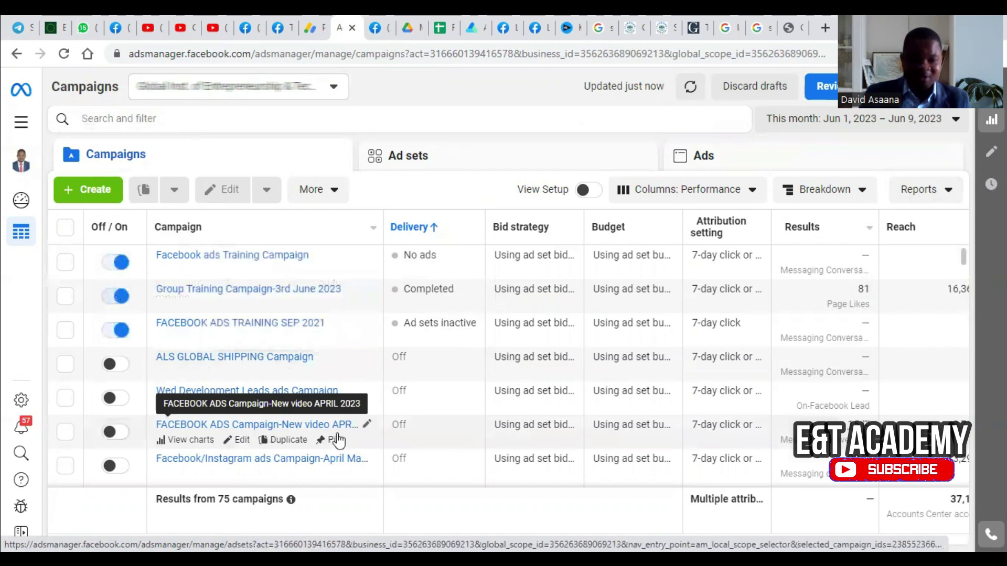
scroll(340, 396, down, 2)
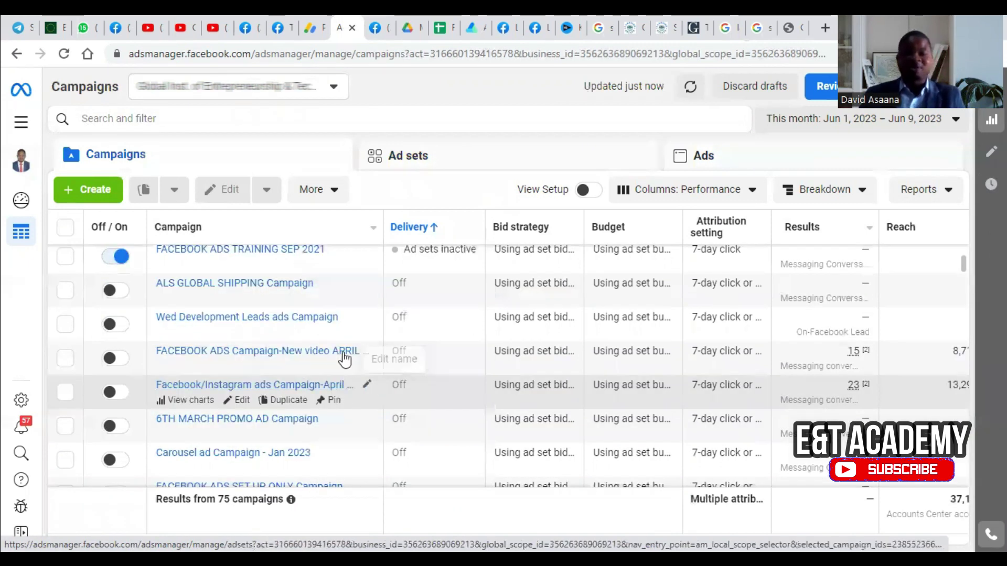